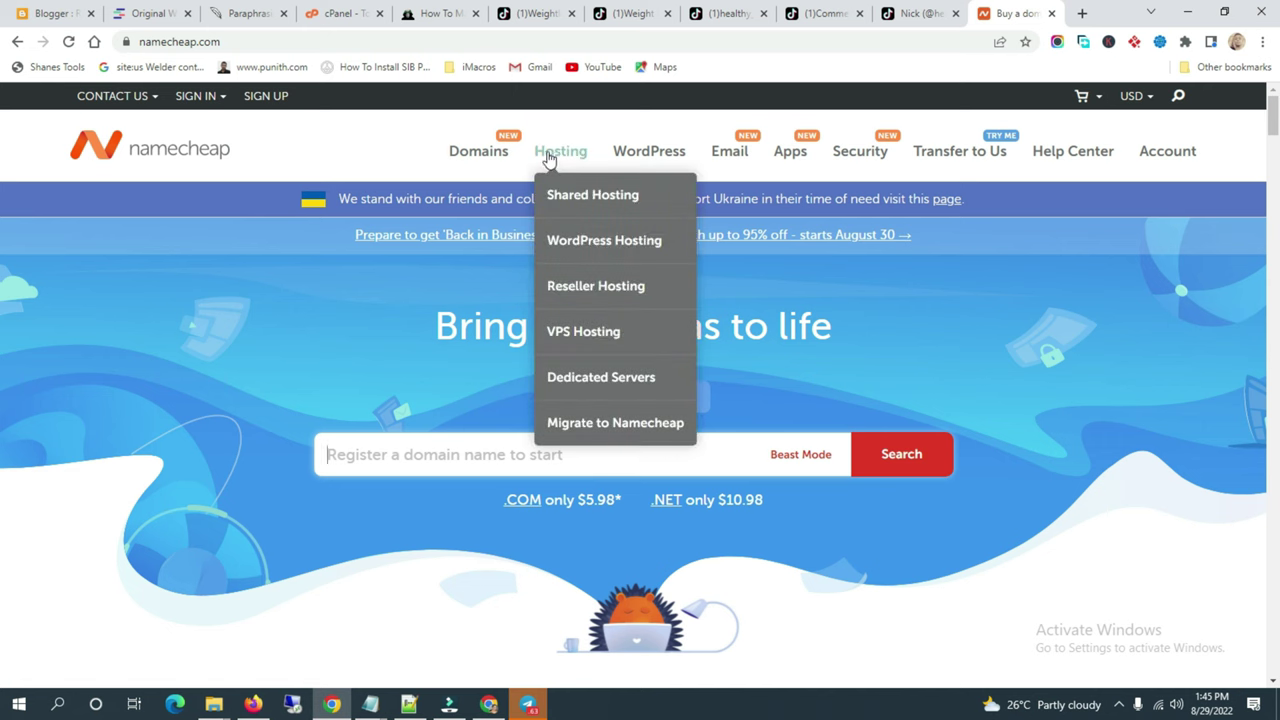
# Step: Open Namecheap's Business Email page from the Email menu in the top navigation
pyautogui.moveTo(743, 166)
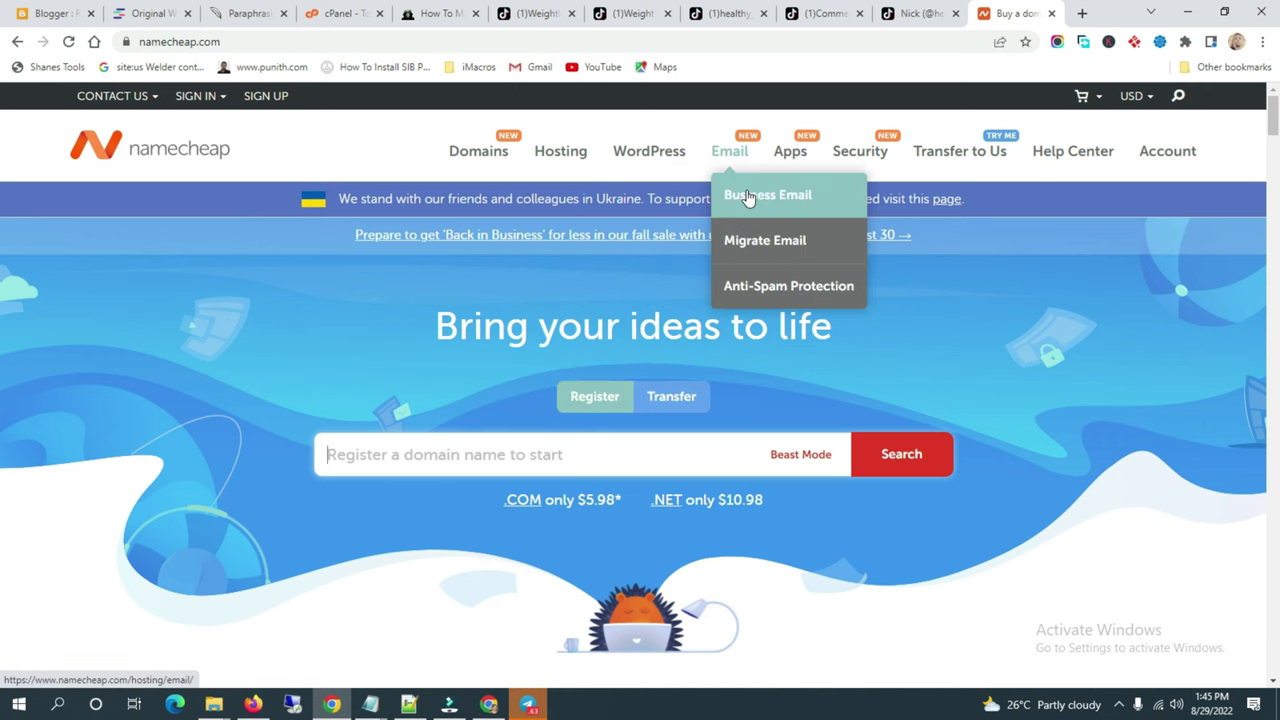
pyautogui.moveTo(786, 170)
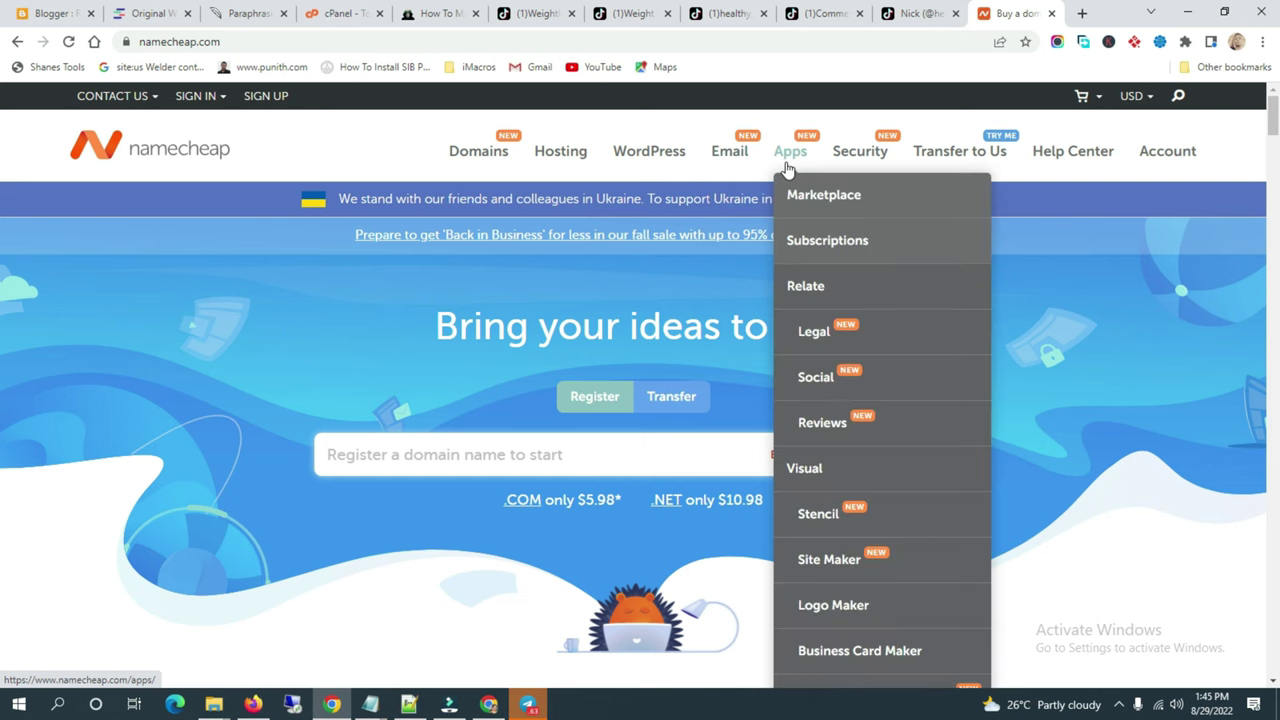
pyautogui.moveTo(838, 168)
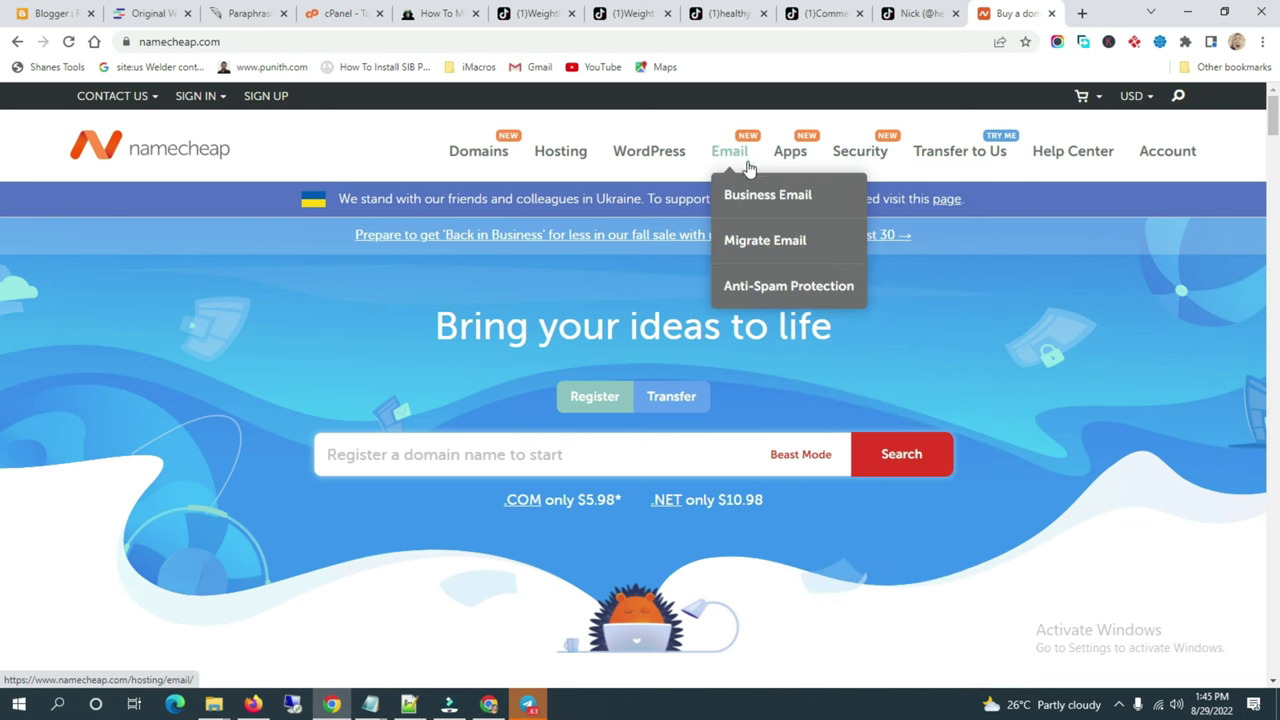
pyautogui.click(727, 190)
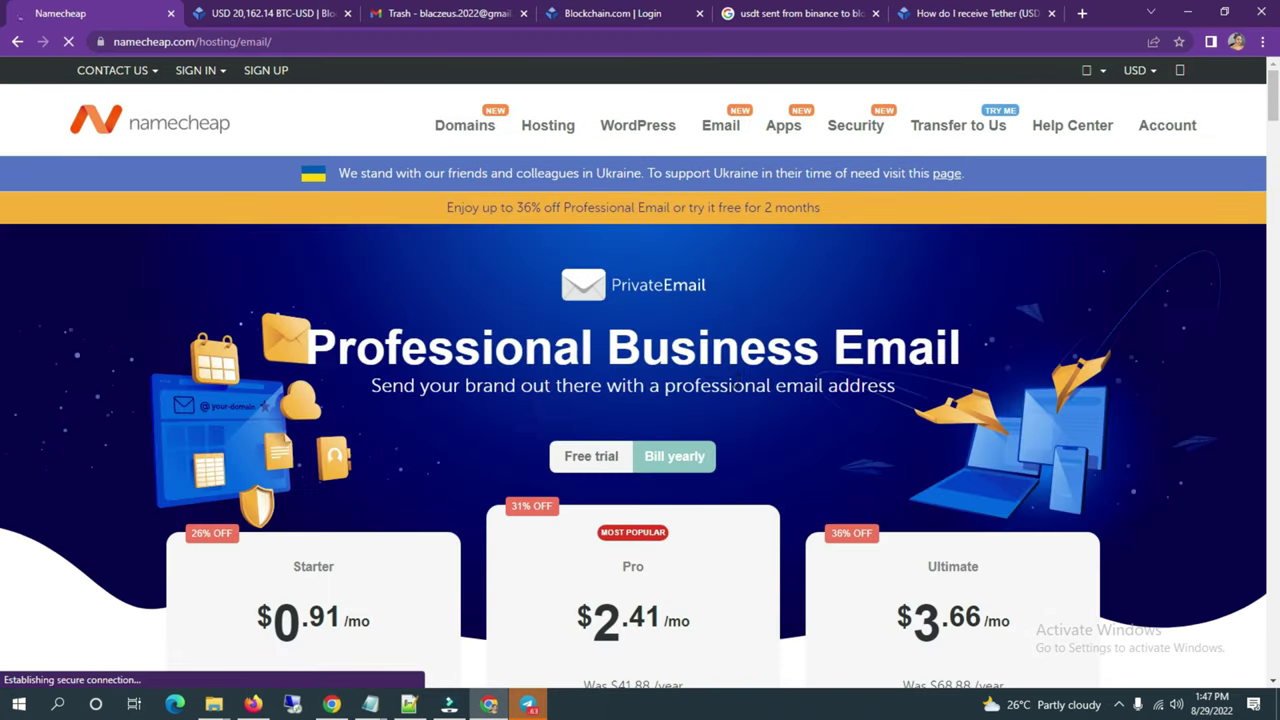
# Step: Switch the email plan prices to the free trial option
pyautogui.scroll(-2, 740, 392)
pyautogui.click(594, 302)
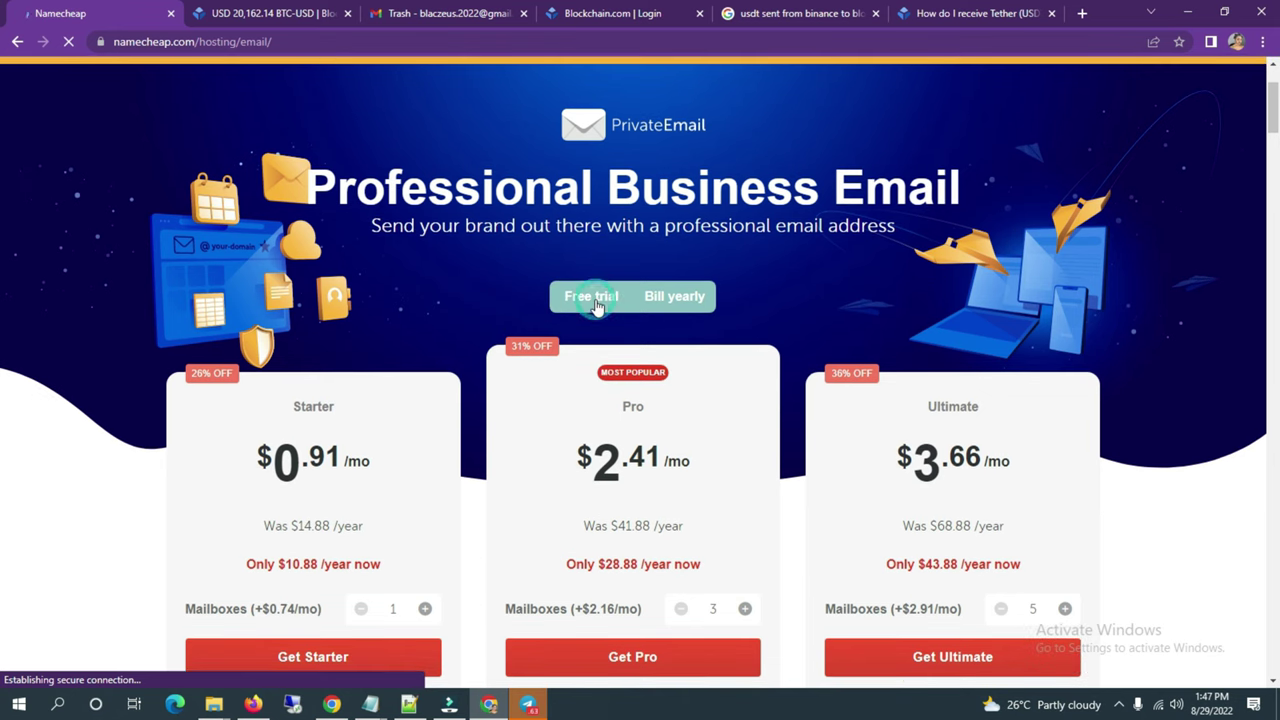
pyautogui.click(594, 302)
pyautogui.click(594, 302)
pyautogui.click(596, 304)
# Step: Order the Ultimate Email plan on free trial using a domain owned at another registrar
pyautogui.scroll(-3, 855, 388)
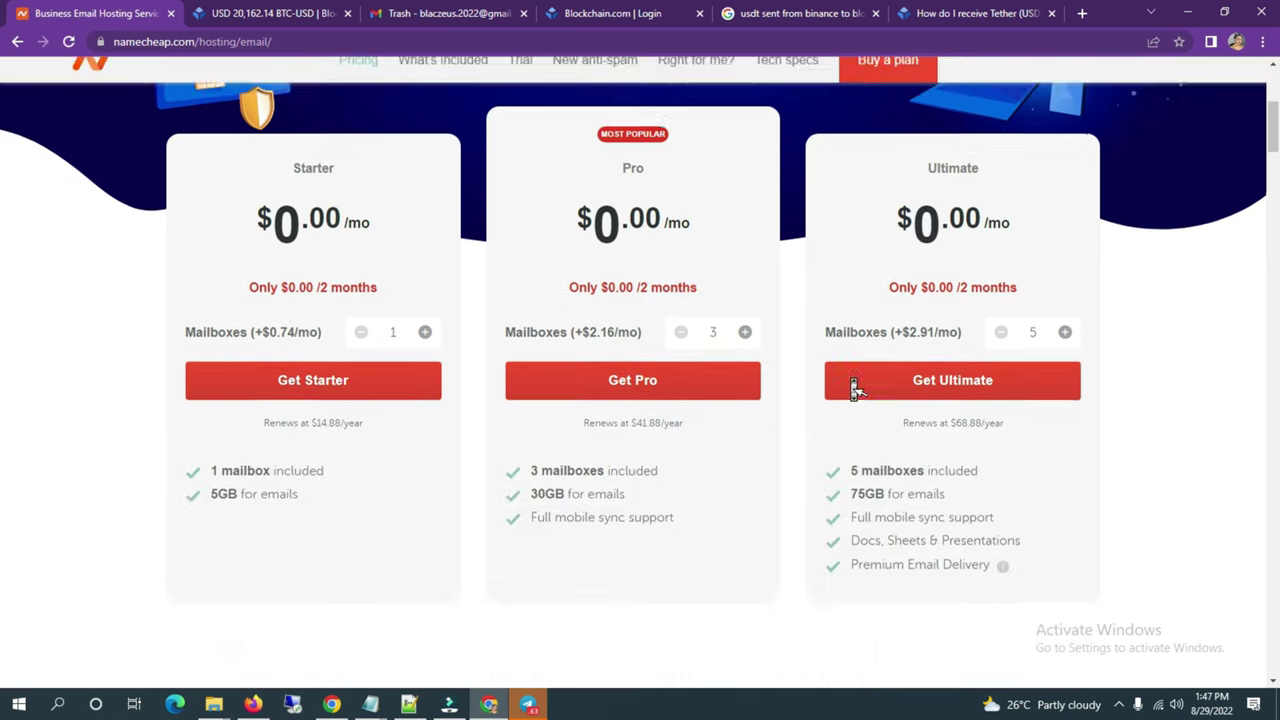
pyautogui.click(945, 382)
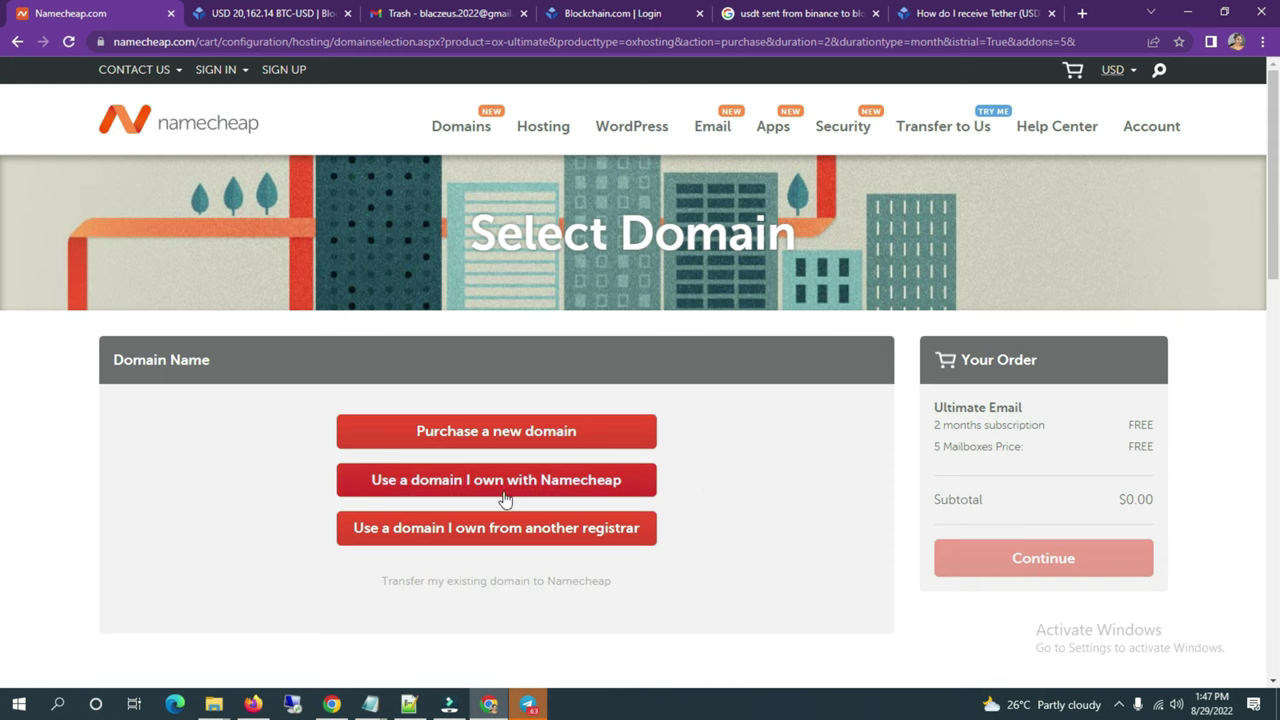
pyautogui.click(484, 522)
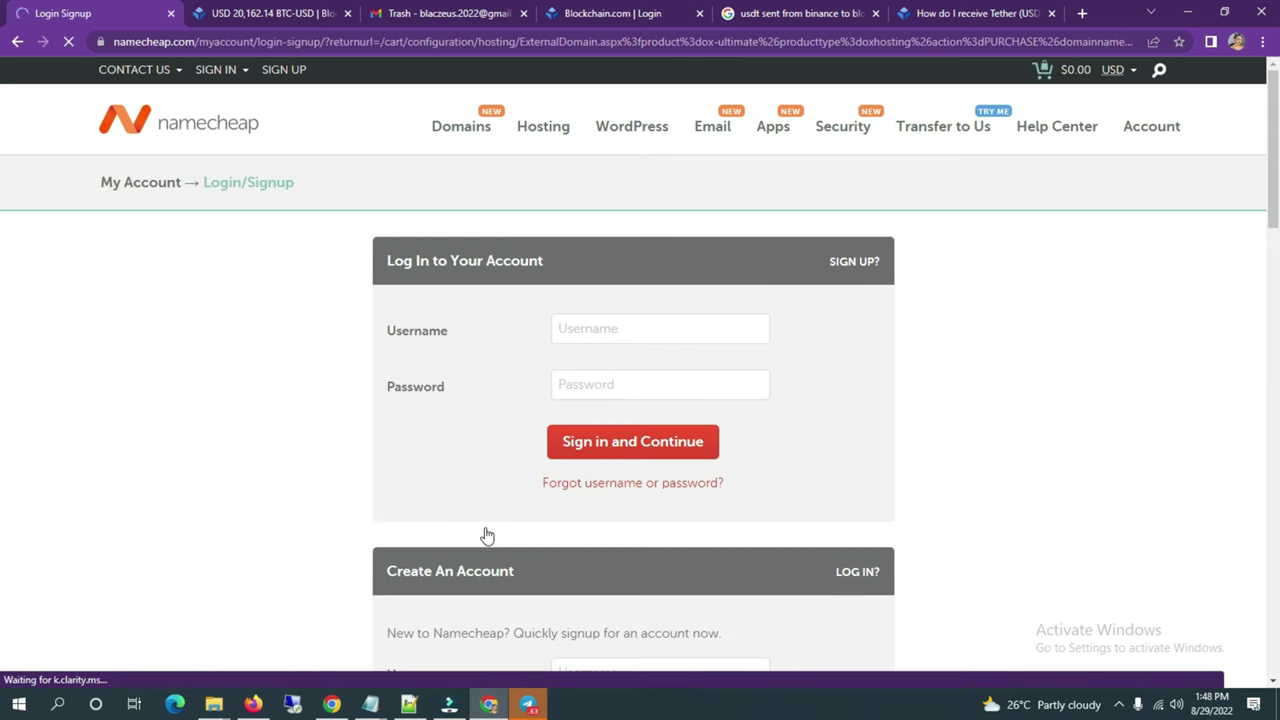
pyautogui.click(842, 358)
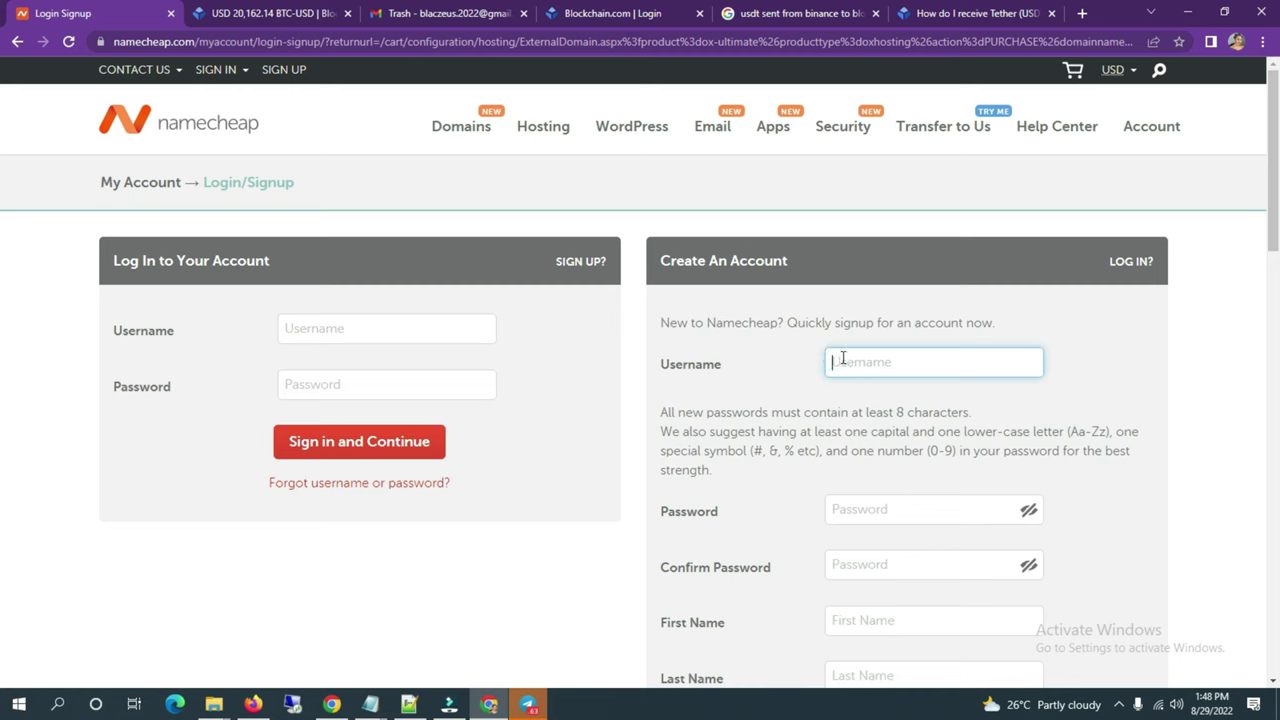
# Step: Enter the new account's username and type the password in both password fields
pyautogui.write('usd')
pyautogui.write('ateteam')
pyautogui.click(868, 512)
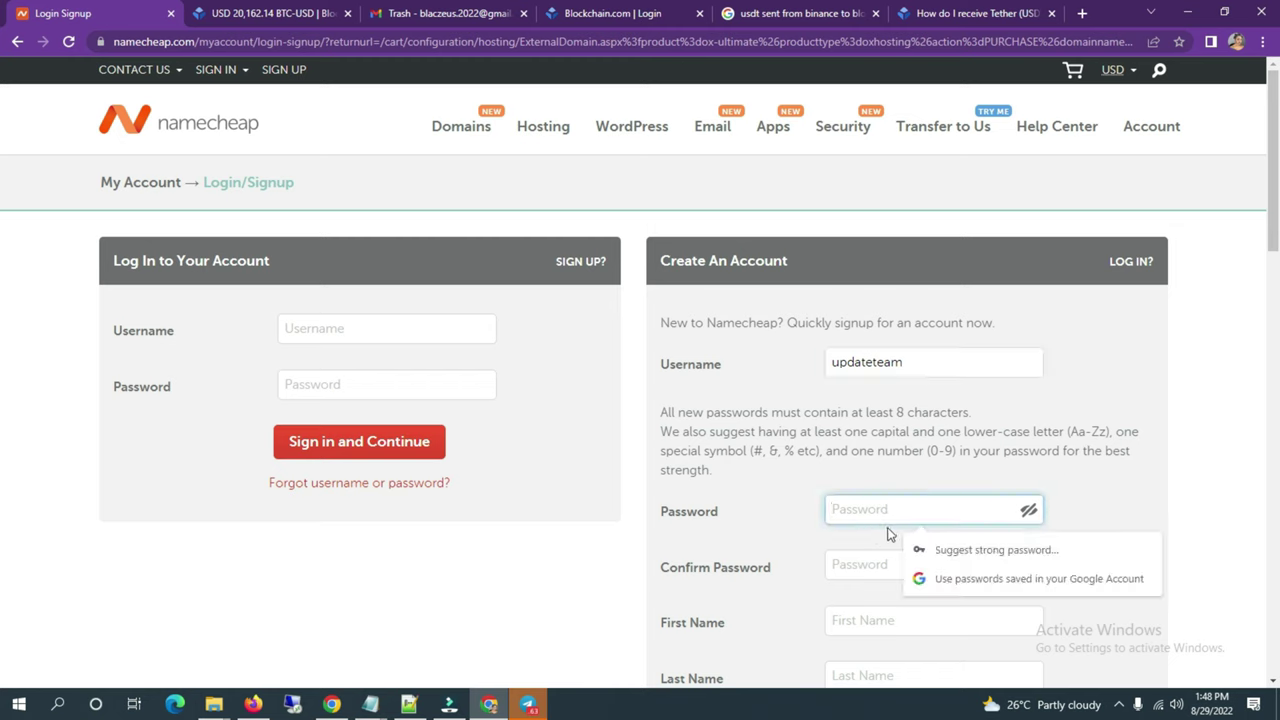
pyautogui.write('•')
pyautogui.click(874, 568)
pyautogui.write('•••')
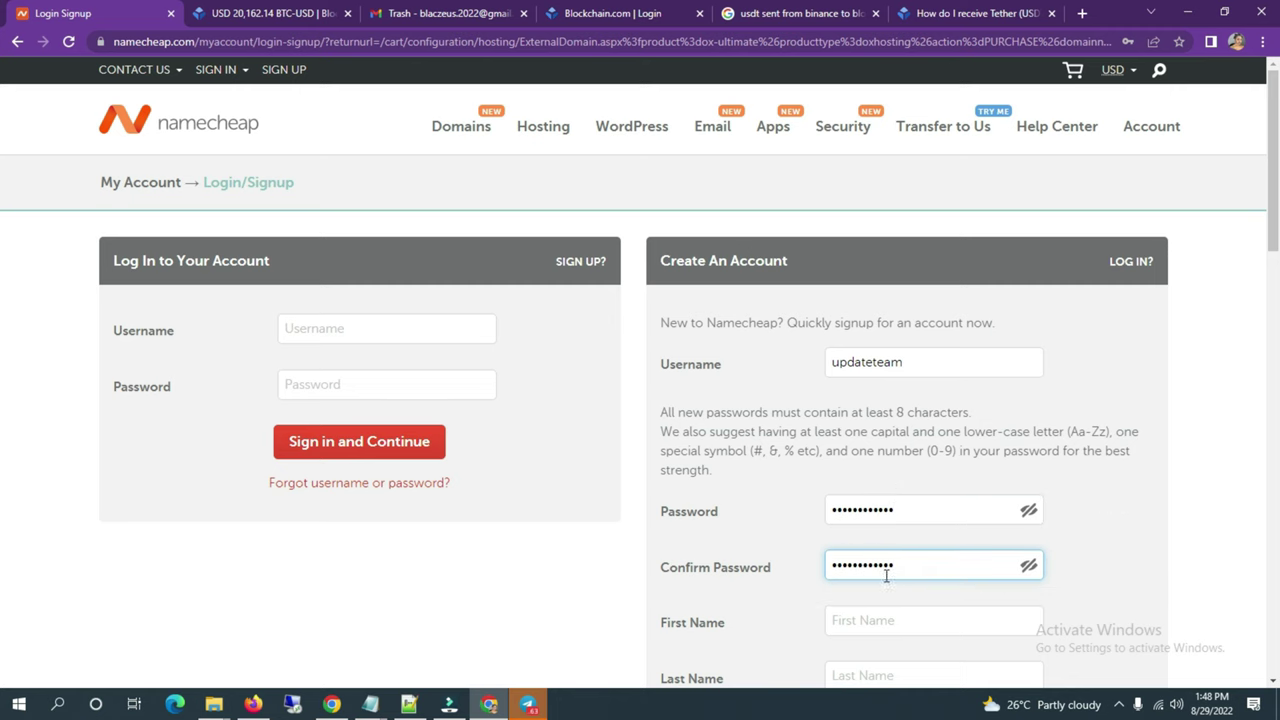
# Step: Fill in the account holder's first name and the start of the last name
pyautogui.scroll(-3, 913, 579)
pyautogui.click(845, 384)
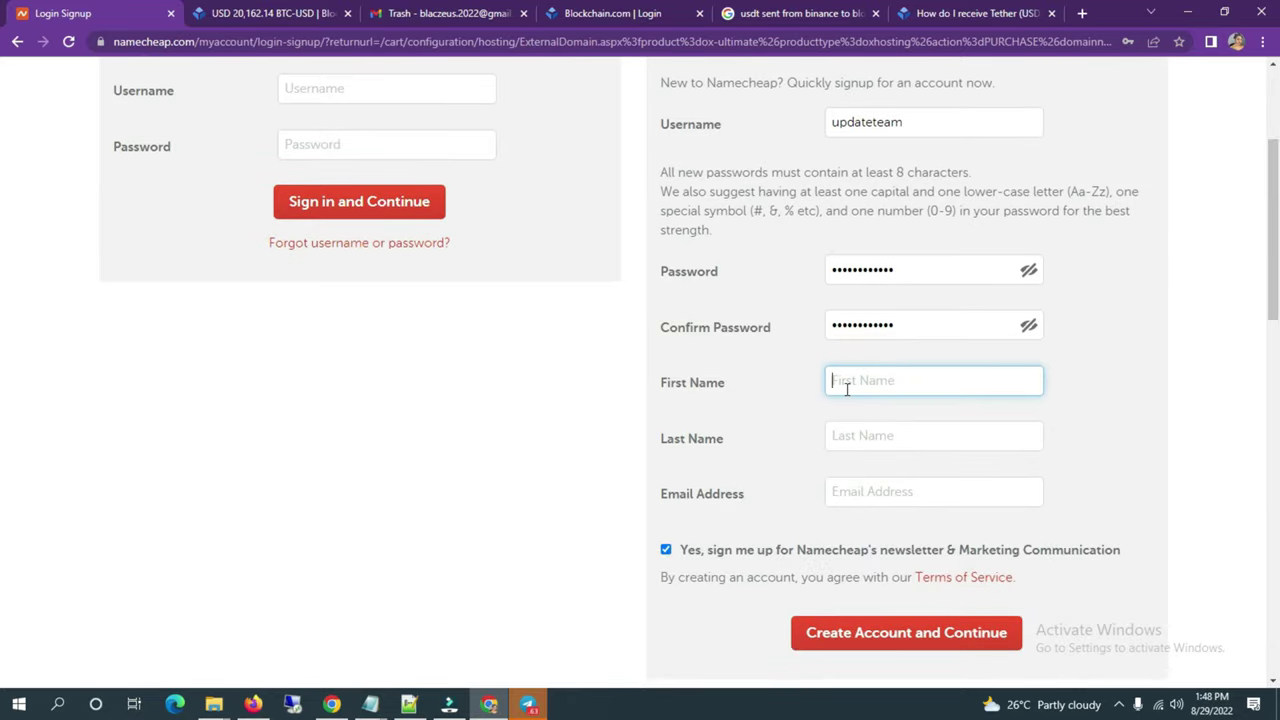
pyautogui.write('King')
pyautogui.press('BackSpace')
pyautogui.press('BackSpace')
pyautogui.press('BackSpace')
pyautogui.press('BackSpace')
pyautogui.click(858, 440)
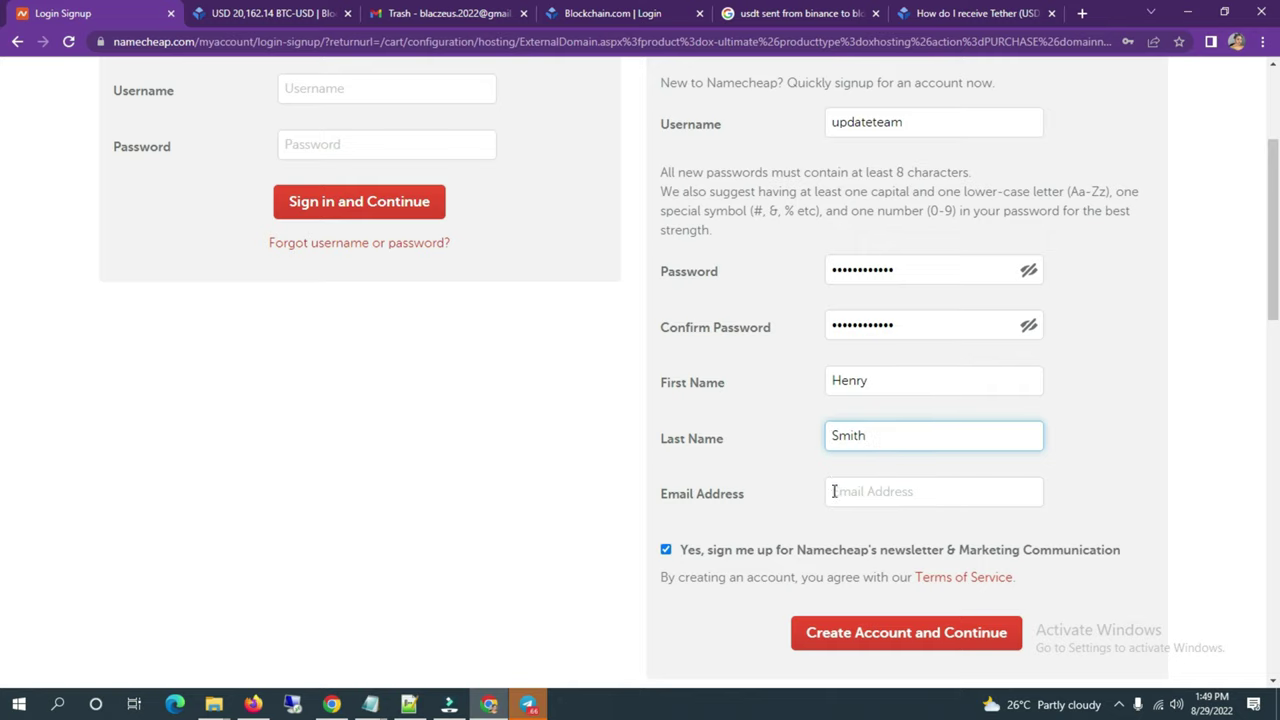
pyautogui.click(834, 491)
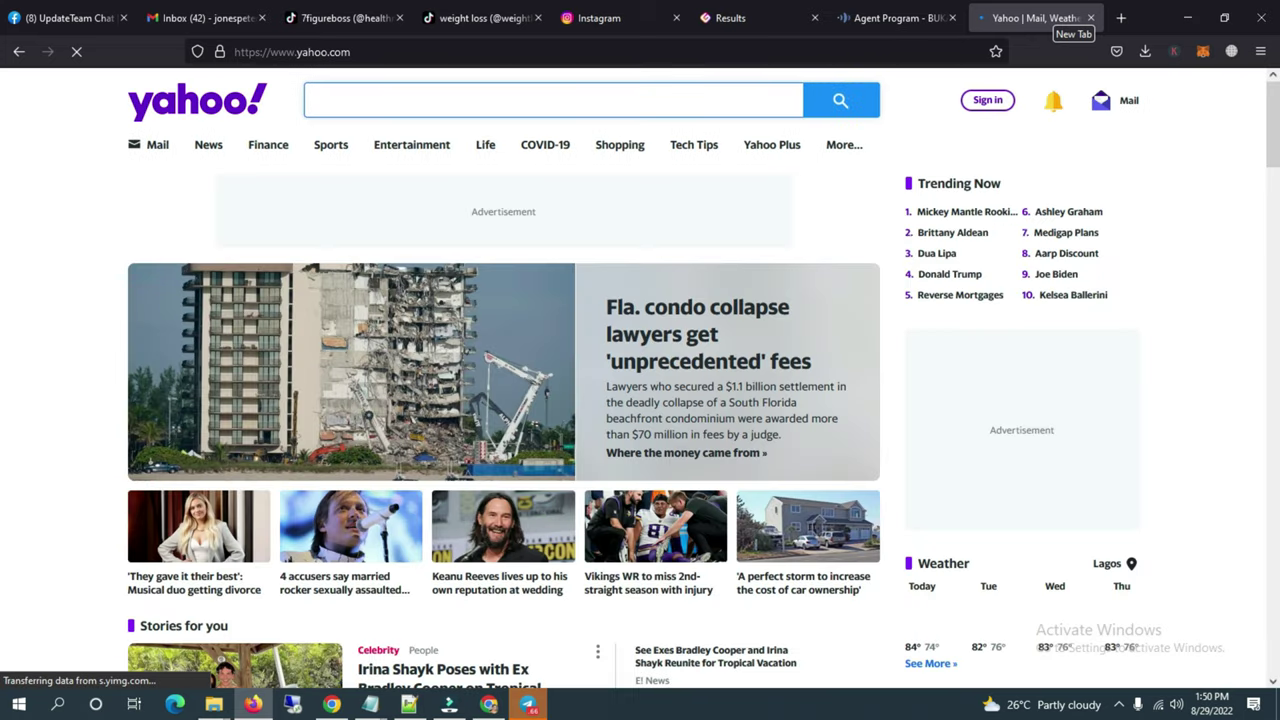
# Step: Sign in to Yahoo with the saved account and its password
pyautogui.click(985, 102)
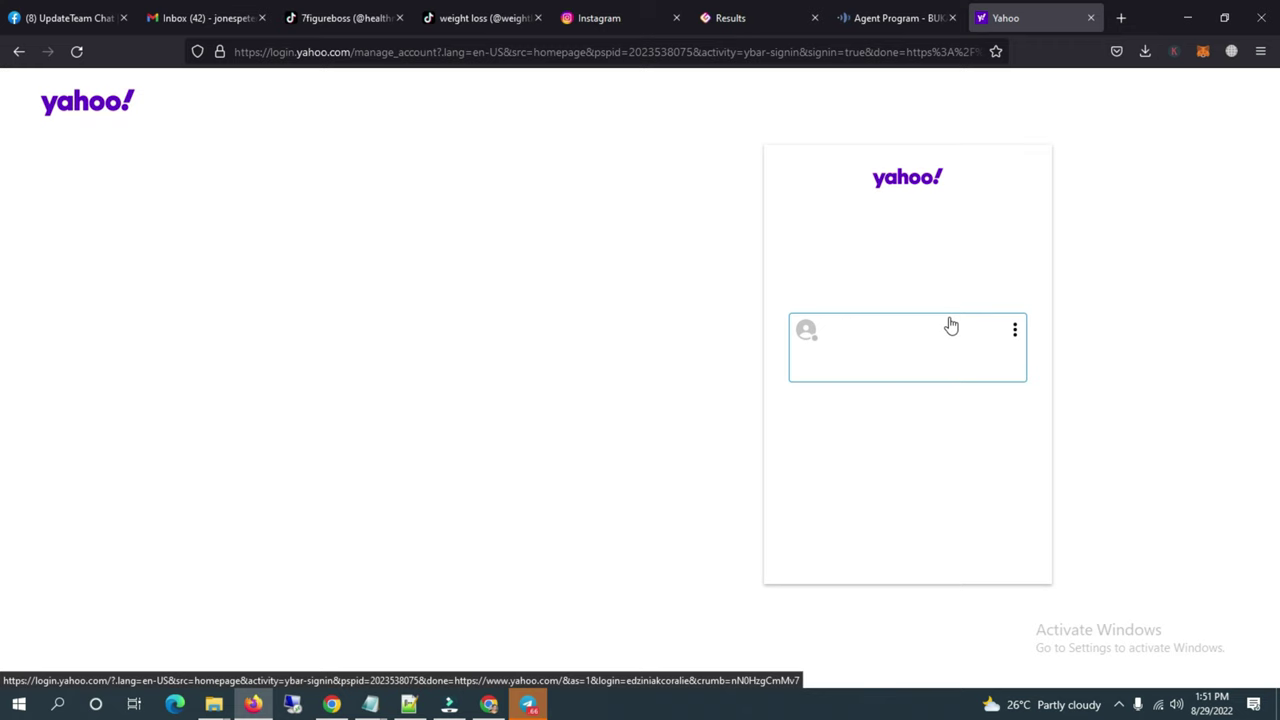
pyautogui.click(895, 363)
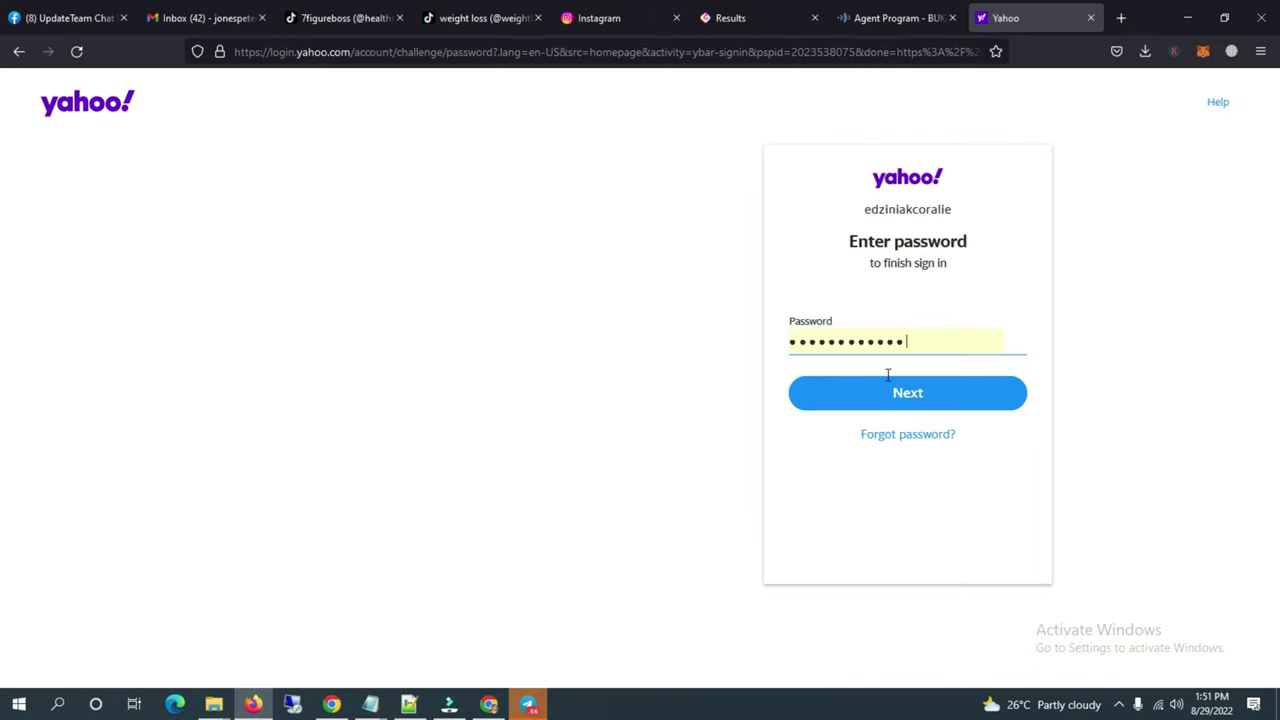
pyautogui.click(893, 393)
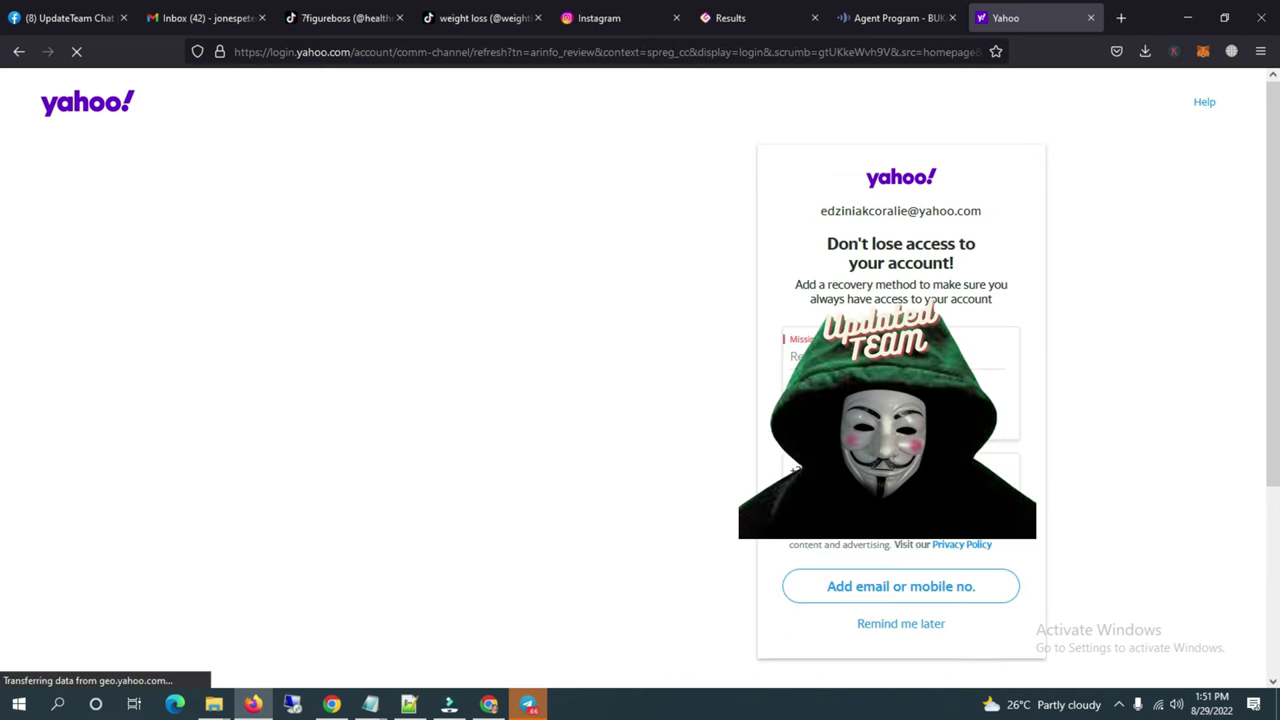
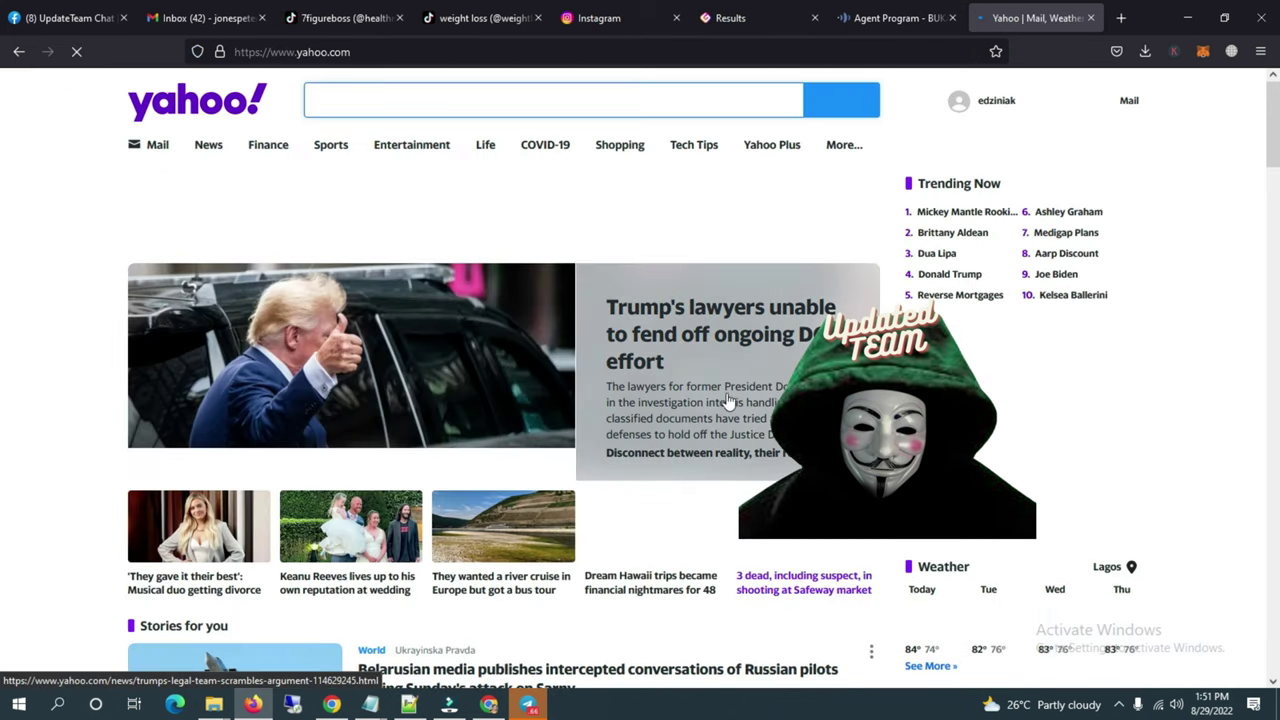
# Step: Open the Mail inbox from the Yahoo homepage and select the signed-in username in the account menu
pyautogui.click(153, 146)
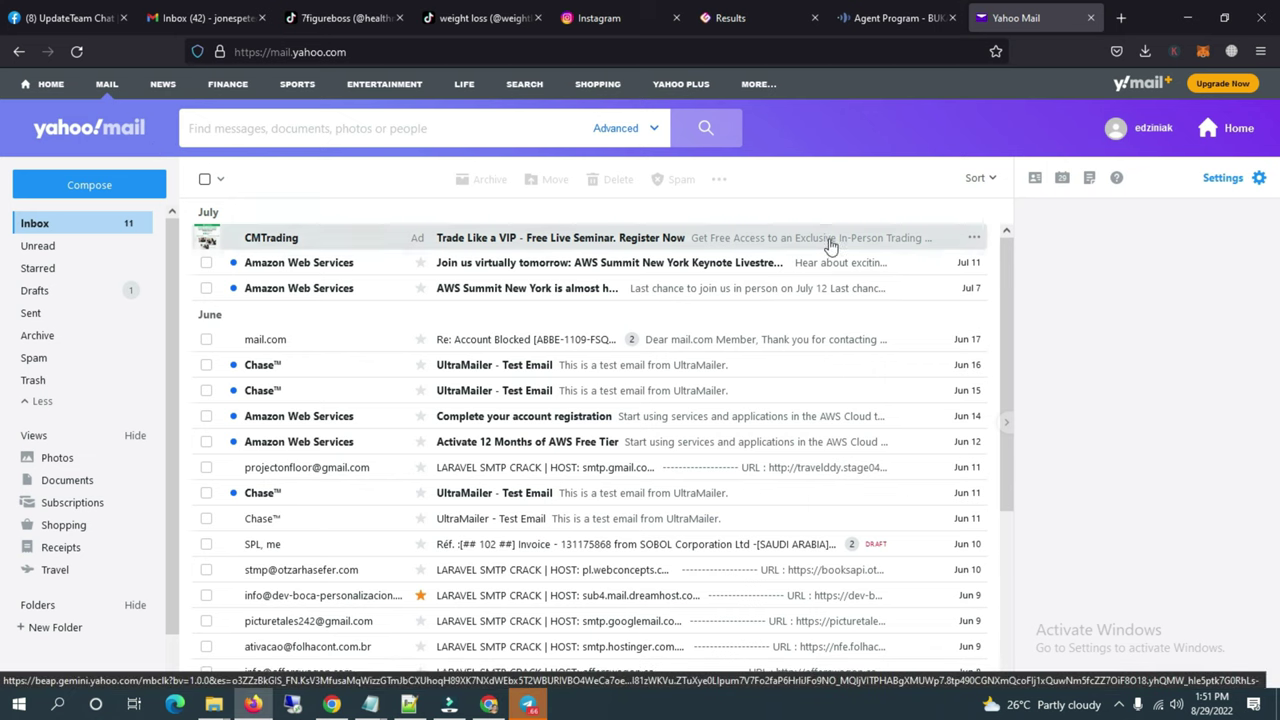
pyautogui.moveTo(1115, 128)
pyautogui.doubleClick(1081, 188)
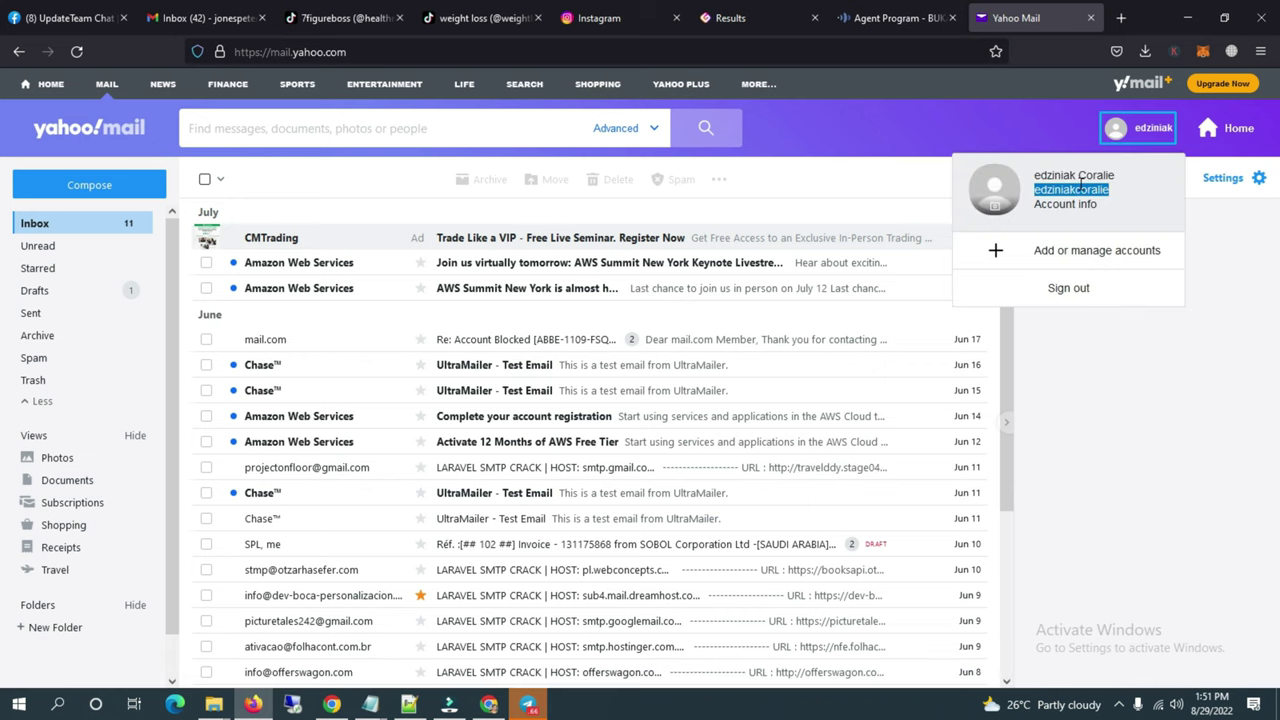
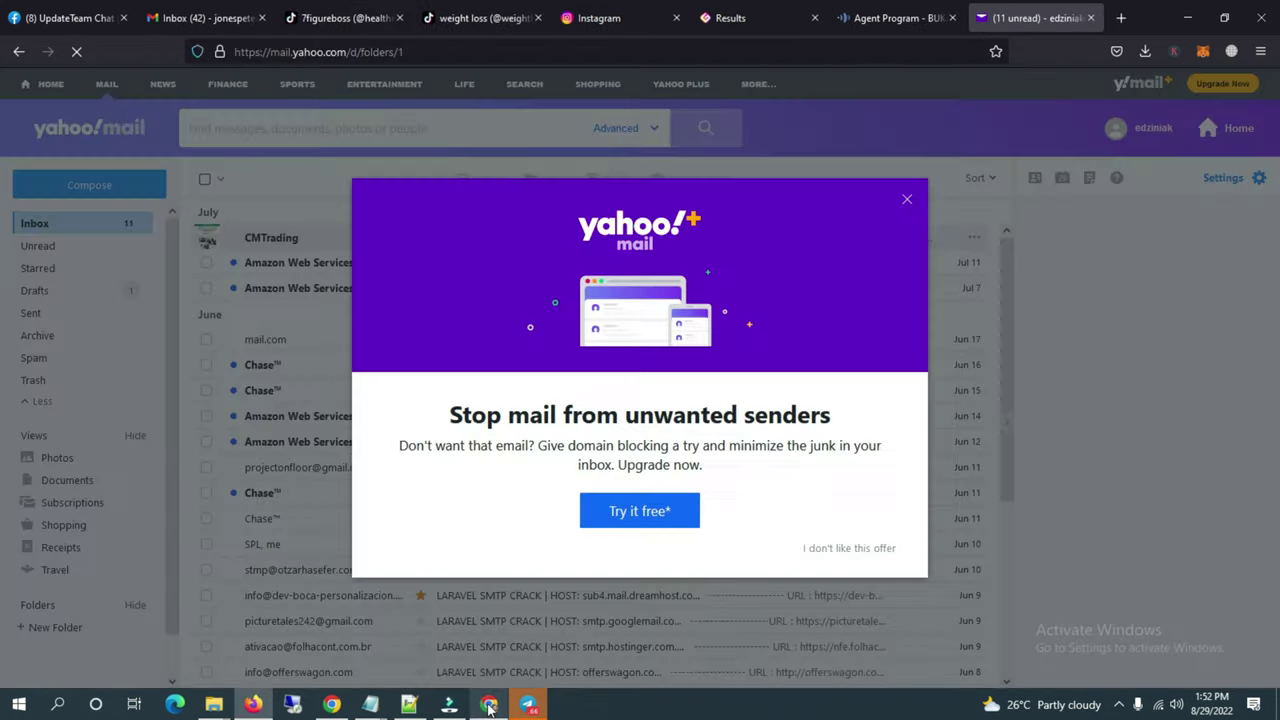
# Step: Retype Confirm Password to match Password and create the Namecheap account
pyautogui.moveTo(488, 702)
pyautogui.click(486, 645)
pyautogui.click(880, 604)
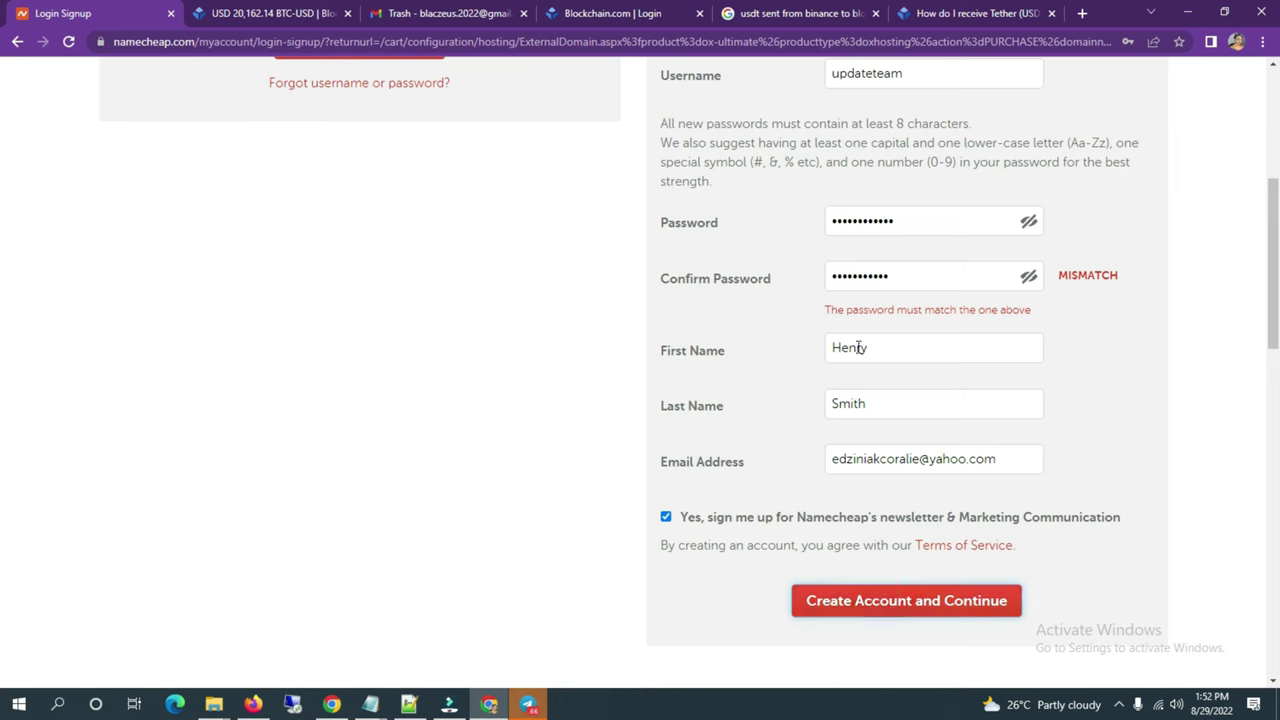
pyautogui.doubleClick(903, 272)
pyautogui.write('***')
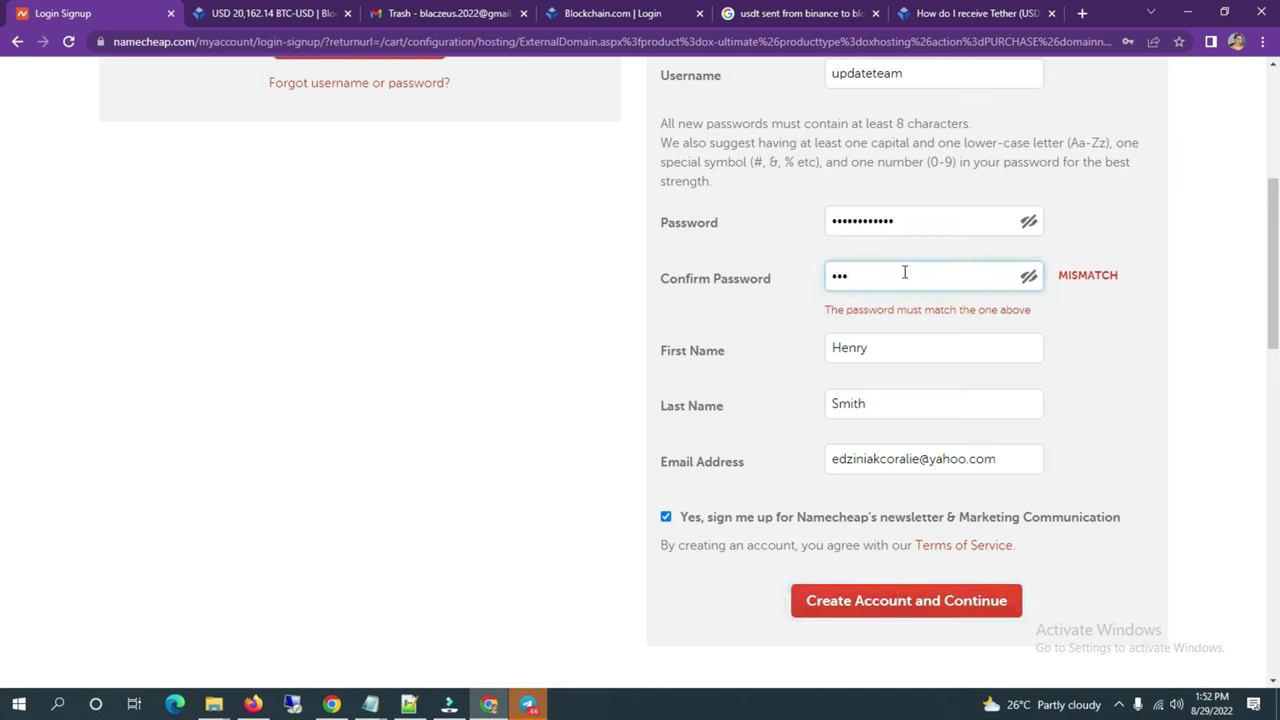
pyautogui.doubleClick(904, 272)
pyautogui.write('***')
pyautogui.doubleClick(907, 221)
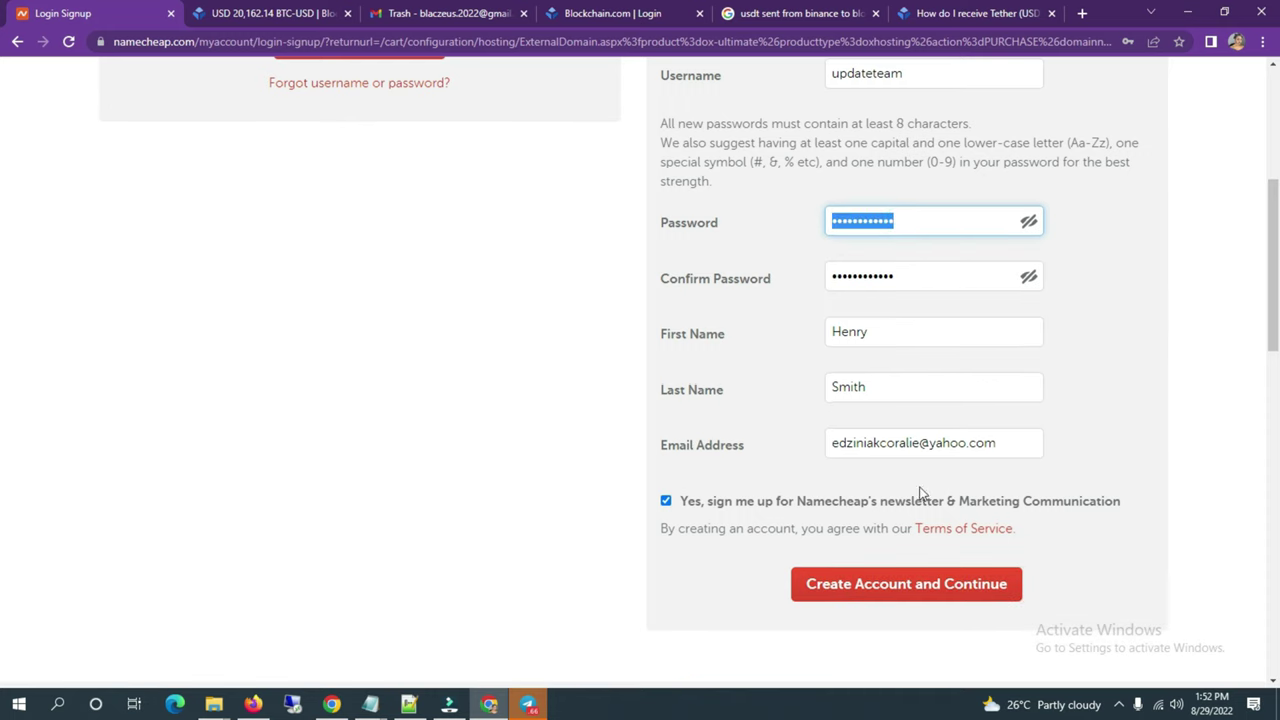
pyautogui.click(908, 585)
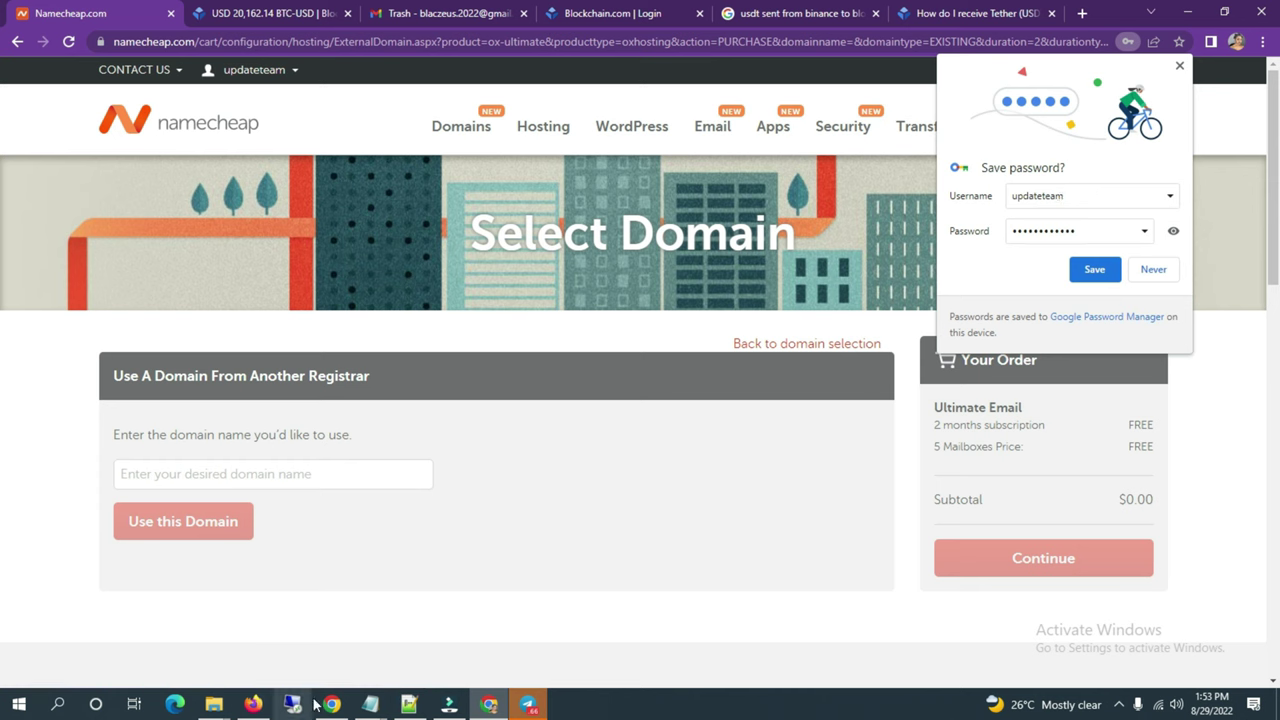
# Step: Open name.com in the other browser window and log in to the account
pyautogui.moveTo(331, 704)
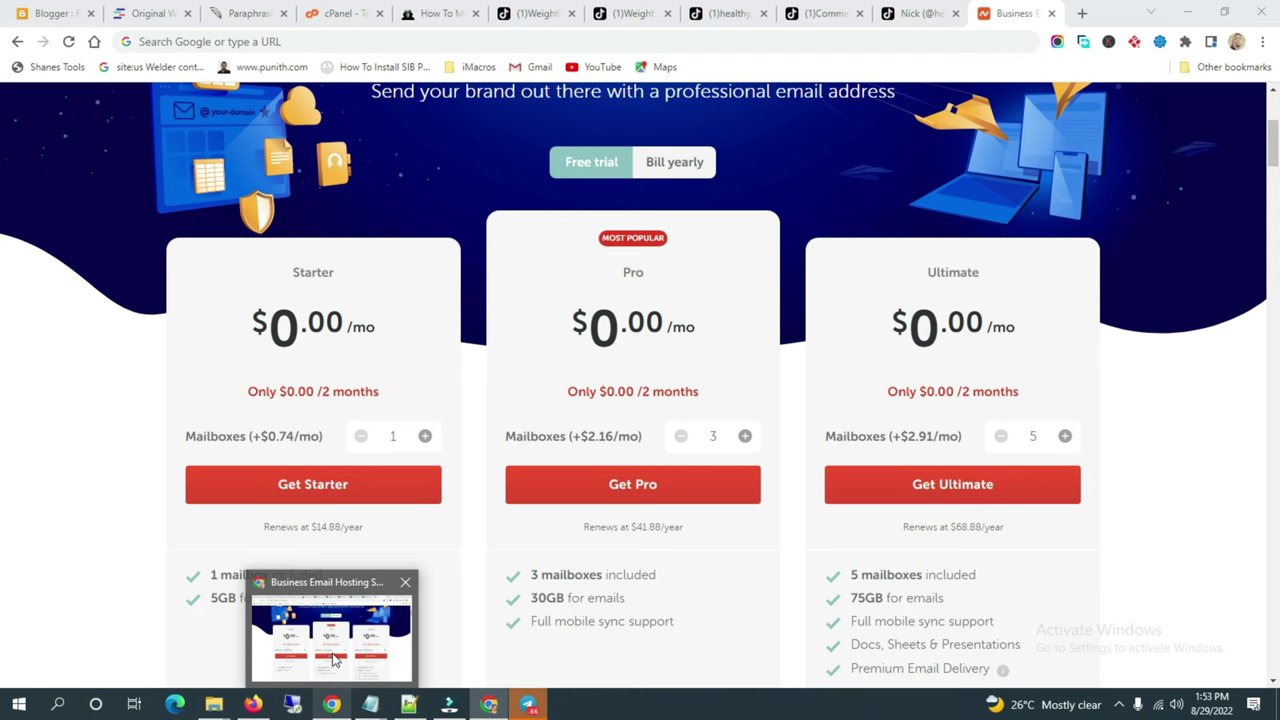
pyautogui.click(335, 660)
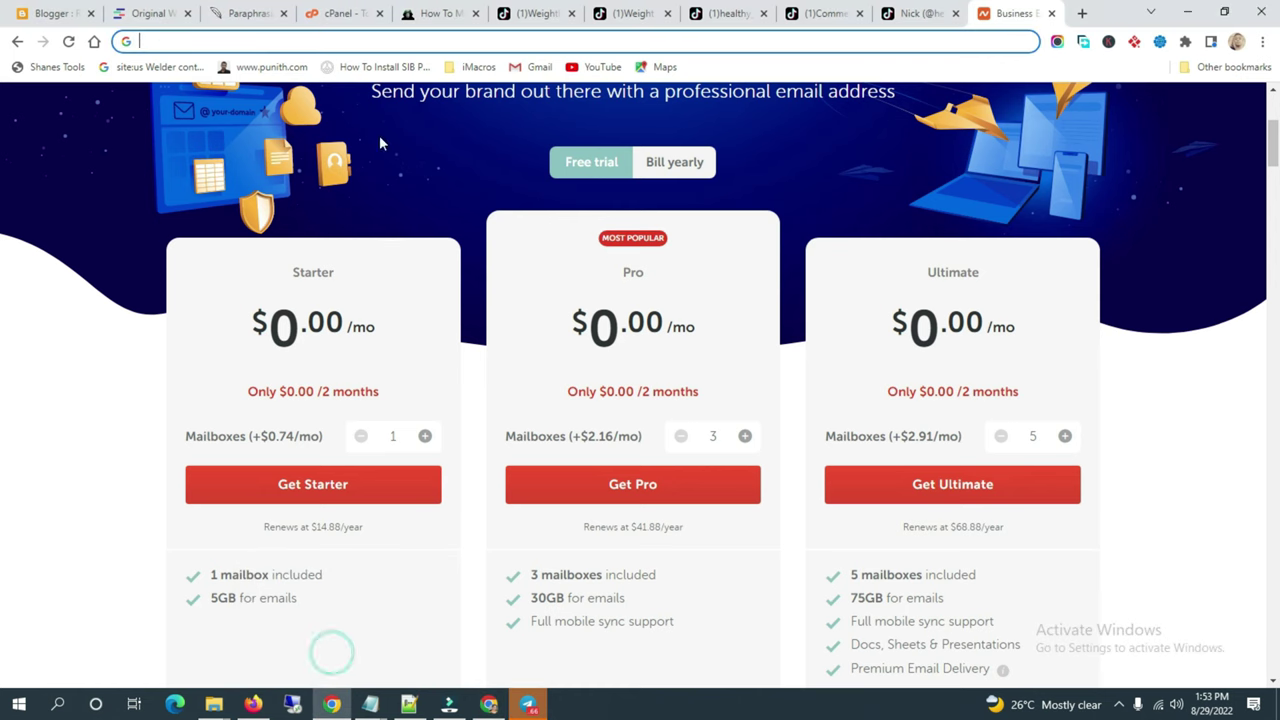
pyautogui.click(343, 49)
pyautogui.write('n')
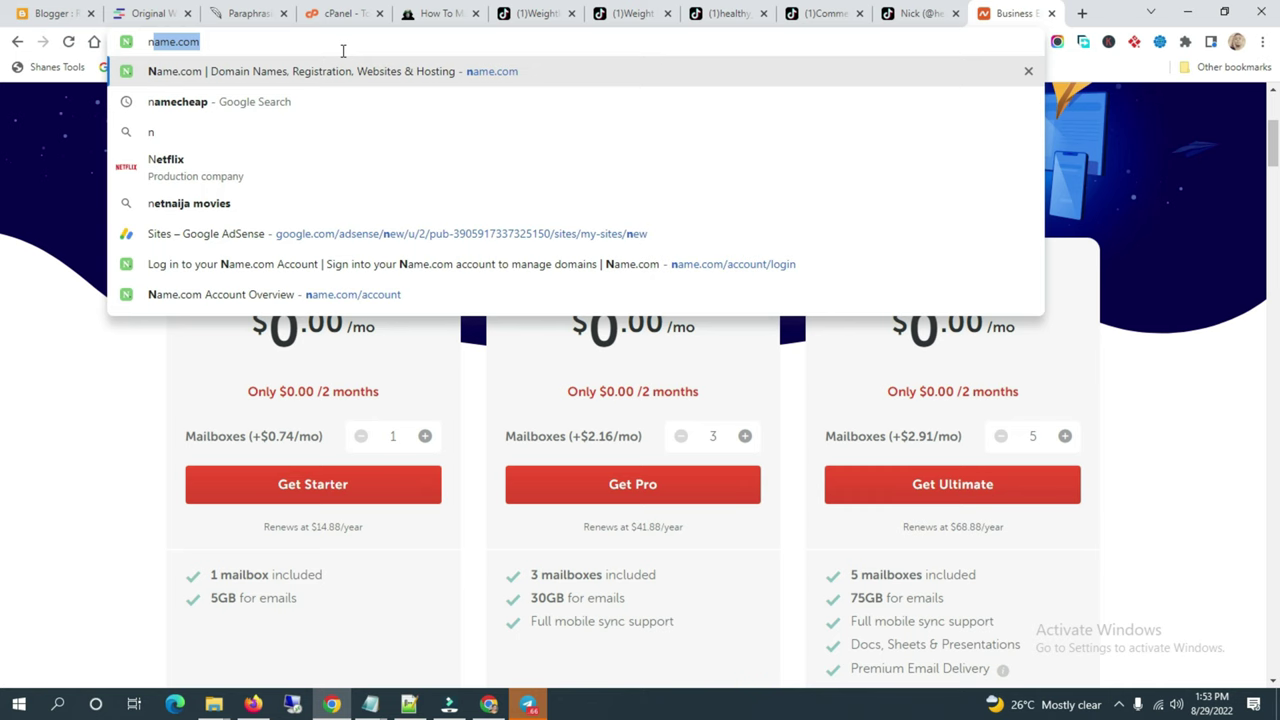
pyautogui.press('Return')
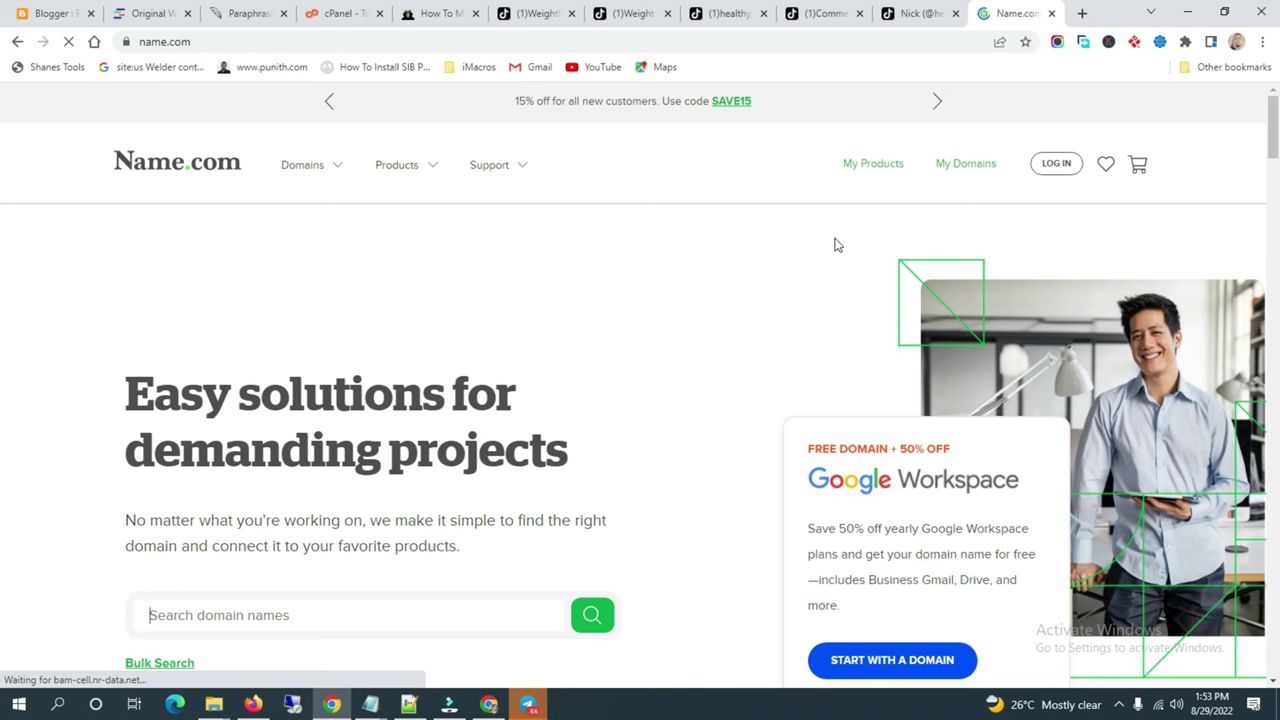
pyautogui.click(1051, 176)
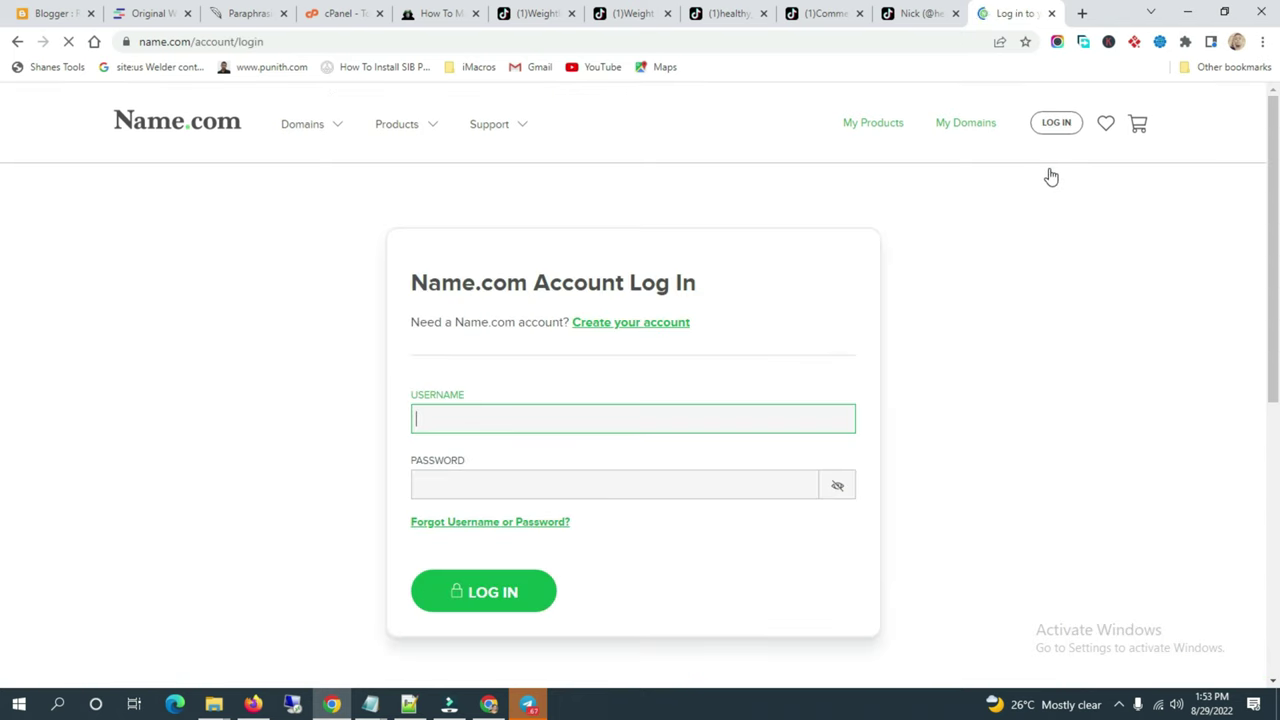
pyautogui.click(521, 584)
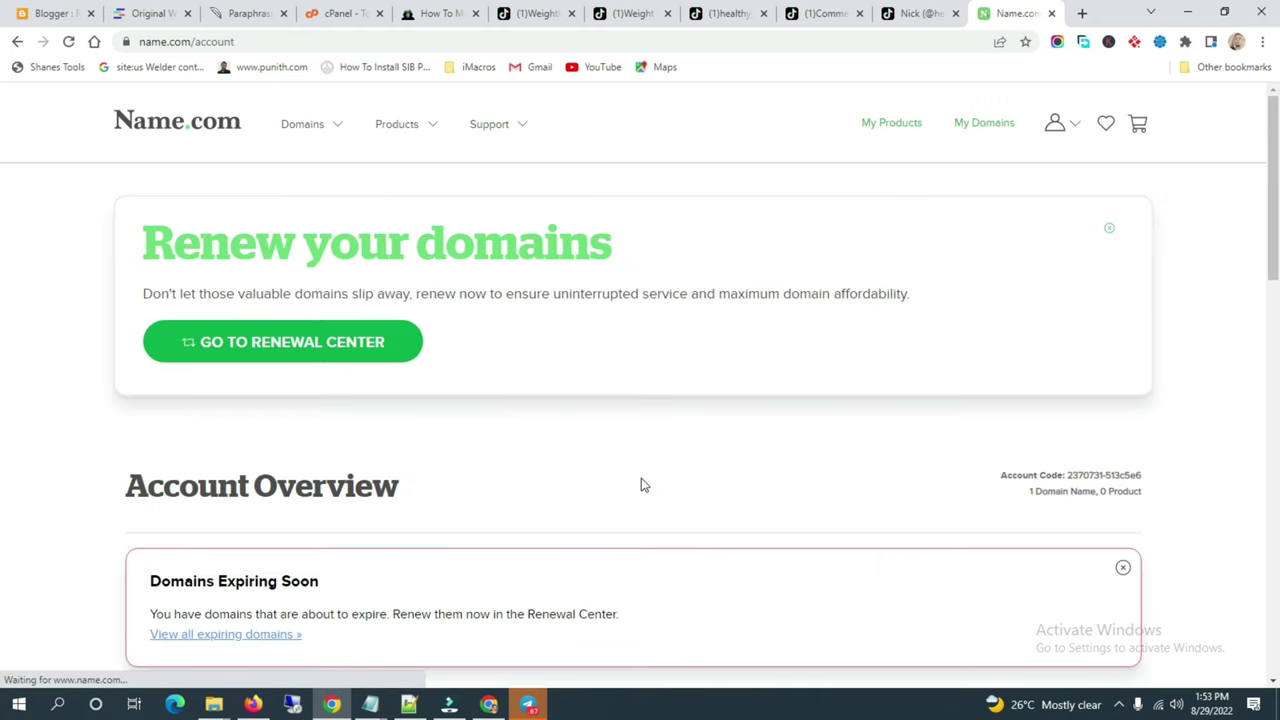
# Step: Copy sellwithhenry.bike from My Domains into Namecheap's domain name field
pyautogui.scroll(-6, 644, 485)
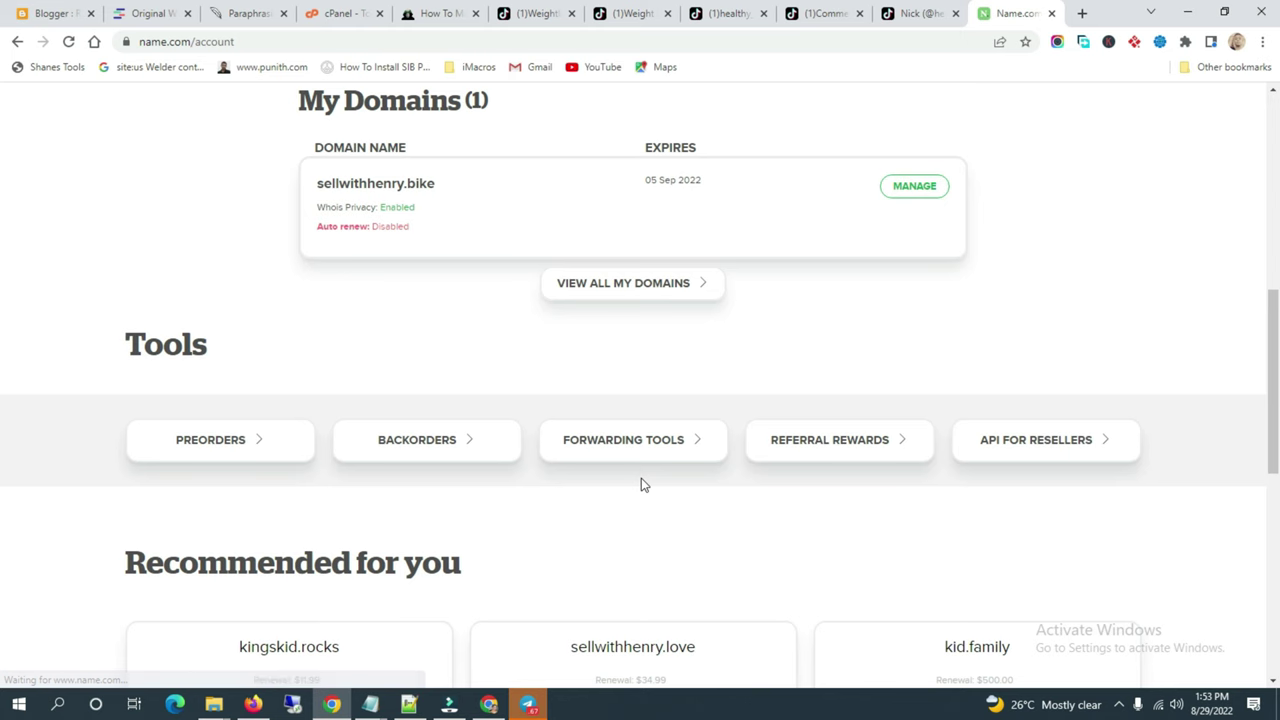
pyautogui.scroll(6, 948, 313)
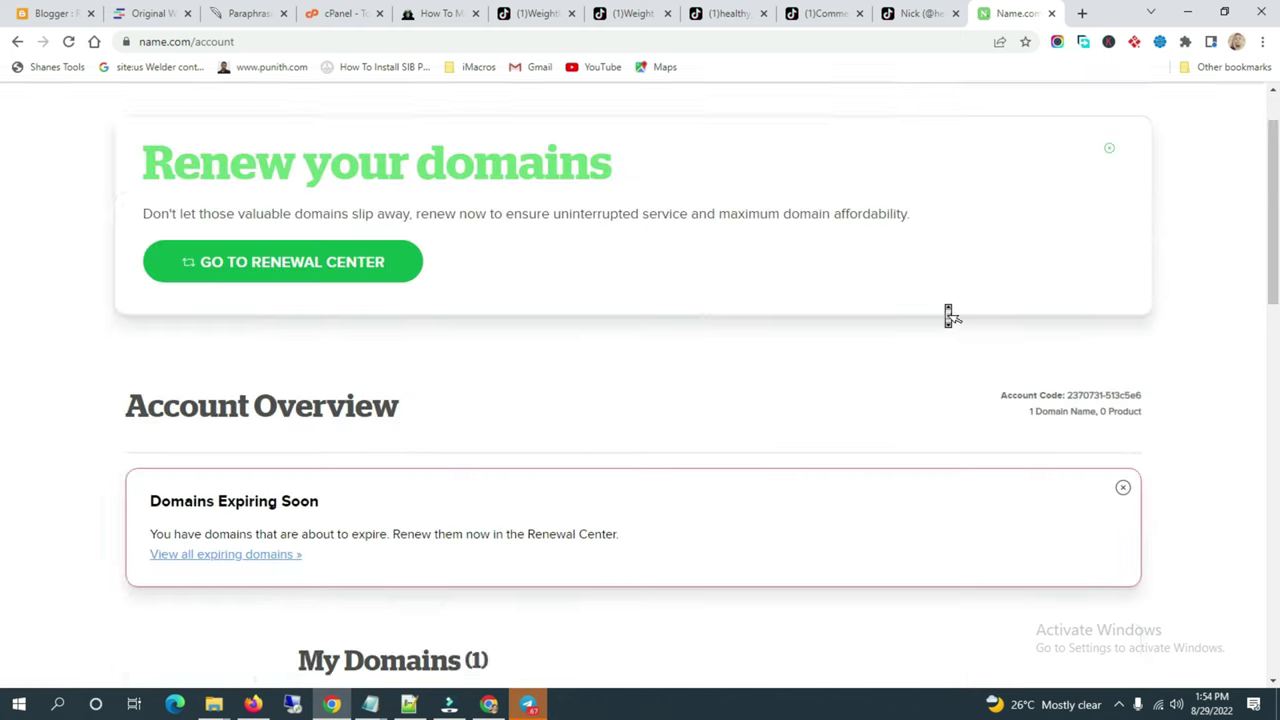
pyautogui.scroll(-7, 948, 313)
pyautogui.scroll(2, 890, 282)
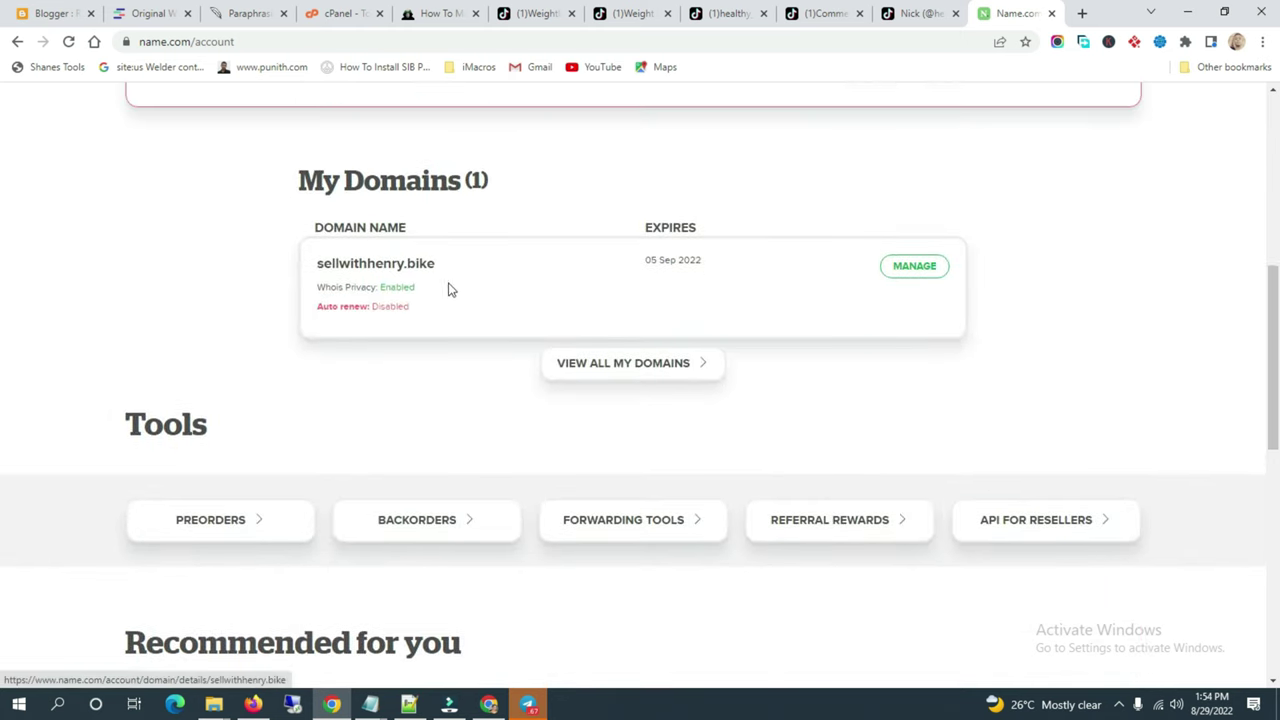
pyautogui.moveTo(456, 264); pyautogui.dragTo(315, 264)
pyautogui.hotkey('ctrl', 'c')
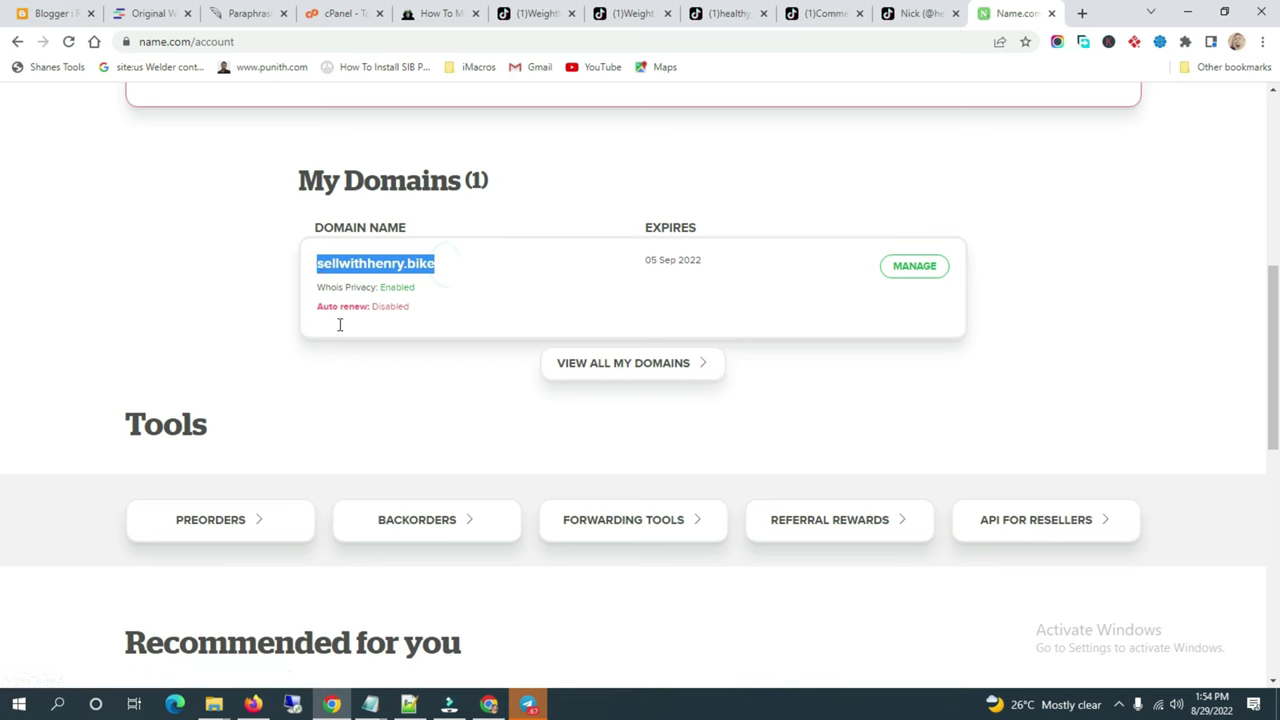
pyautogui.moveTo(488, 704)
pyautogui.click(486, 630)
pyautogui.click(334, 481)
# Step: Paste sellwithhenry.bike as the domain to use for the email order and continue
pyautogui.hotkey('ctrl', 'v')
pyautogui.click(375, 548)
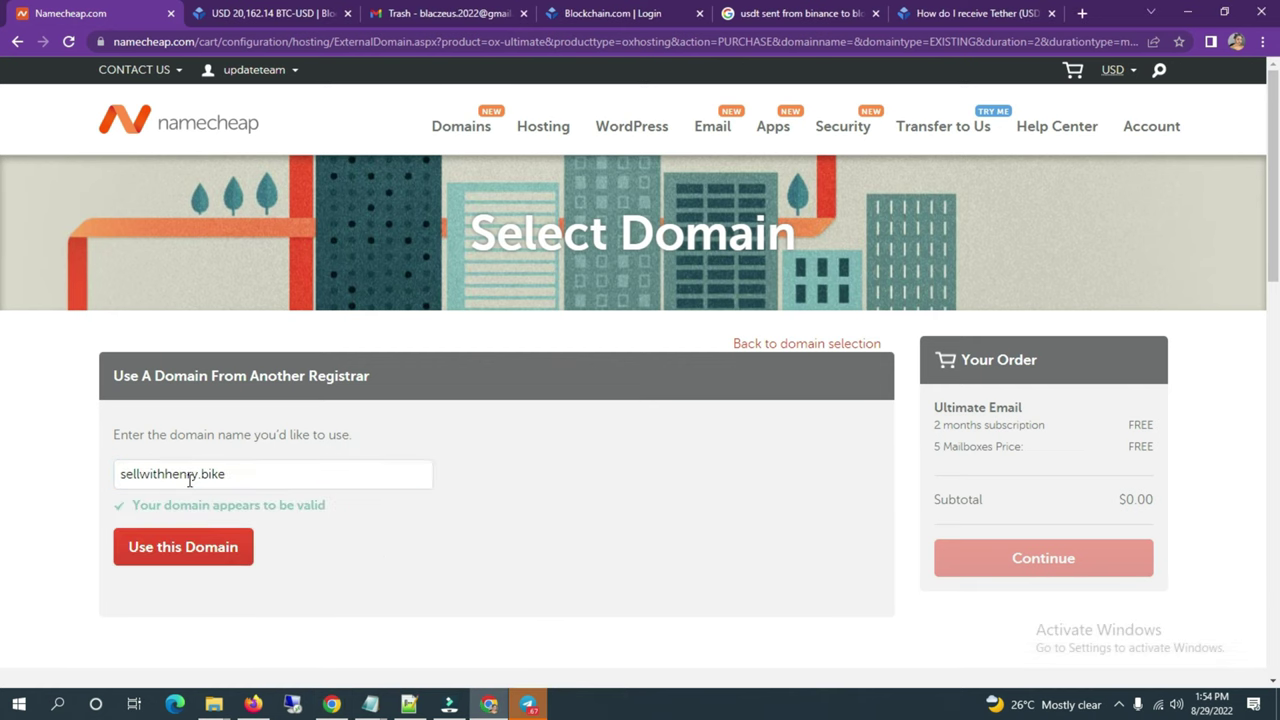
pyautogui.click(180, 552)
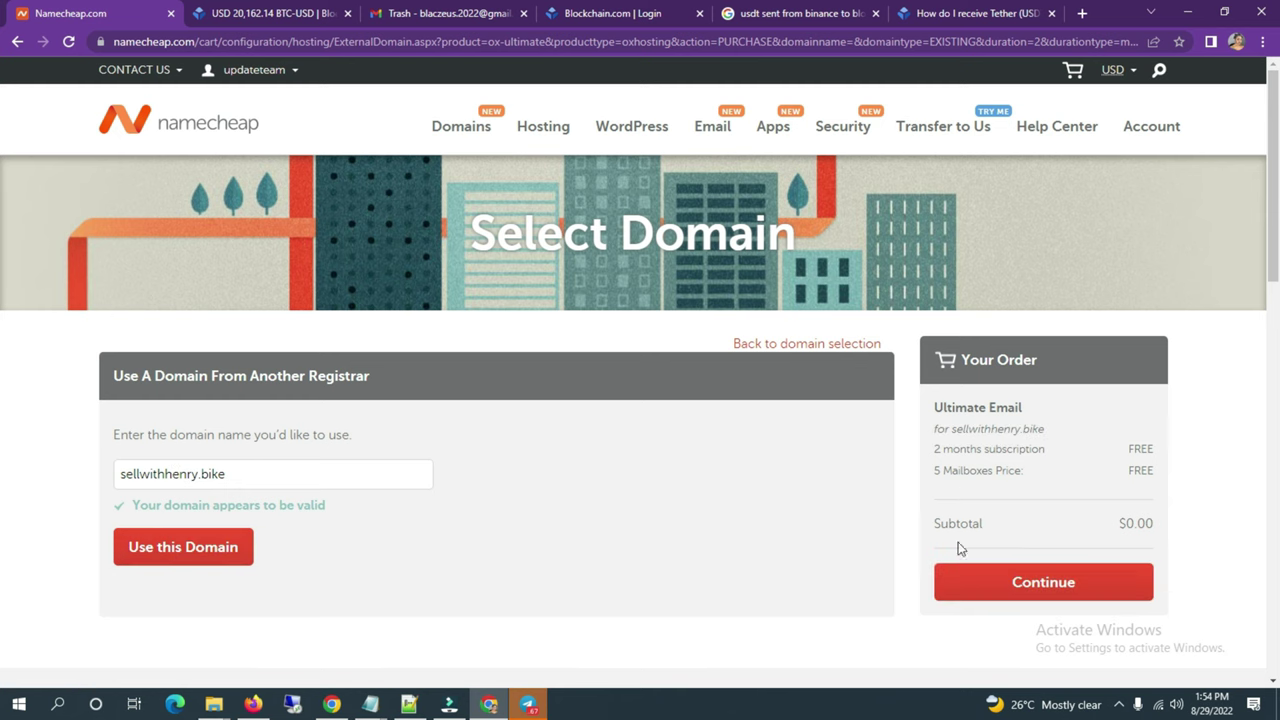
pyautogui.click(1034, 580)
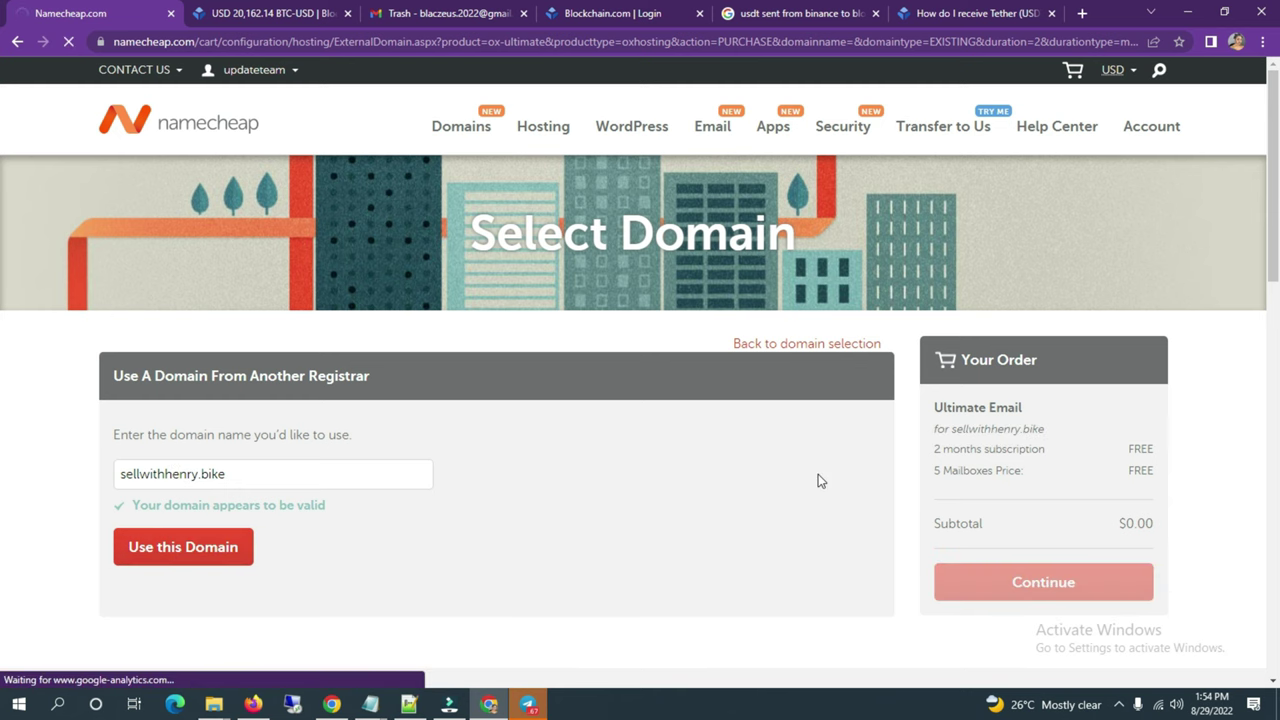
# Step: Add the Ultimate Email plan to the cart and confirm the order
pyautogui.scroll(-3, 818, 474)
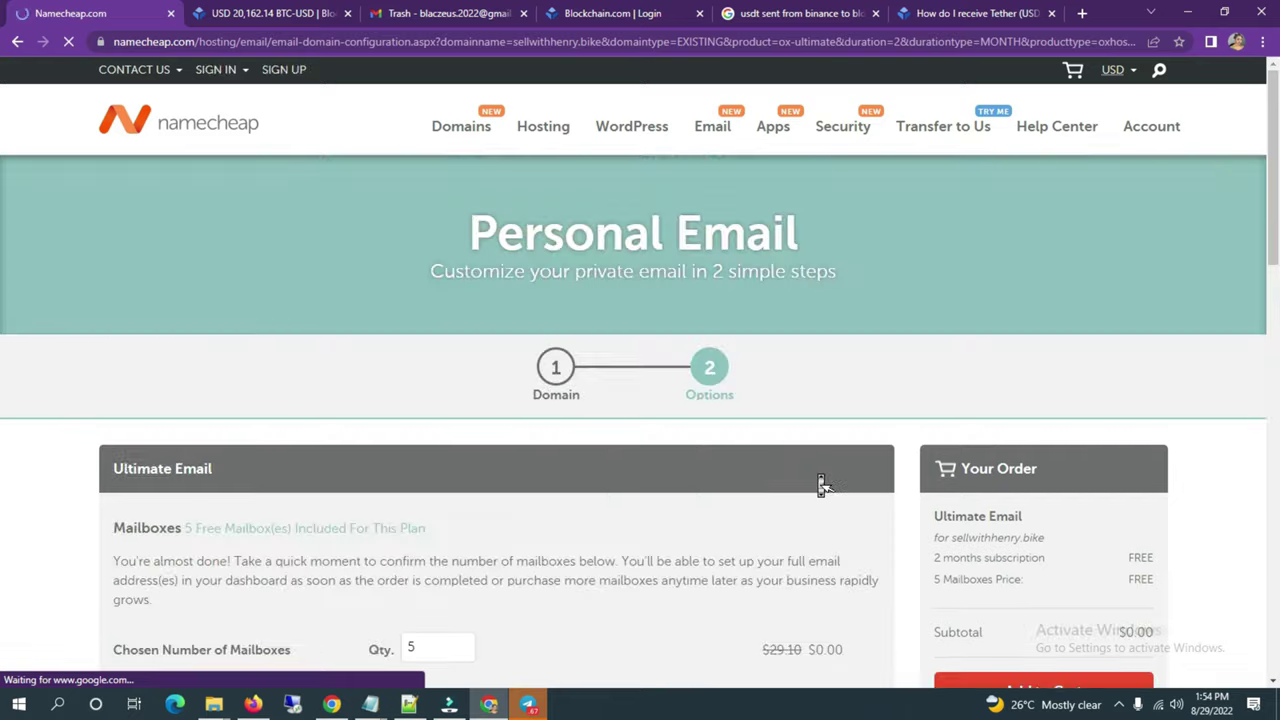
pyautogui.scroll(-1, 820, 484)
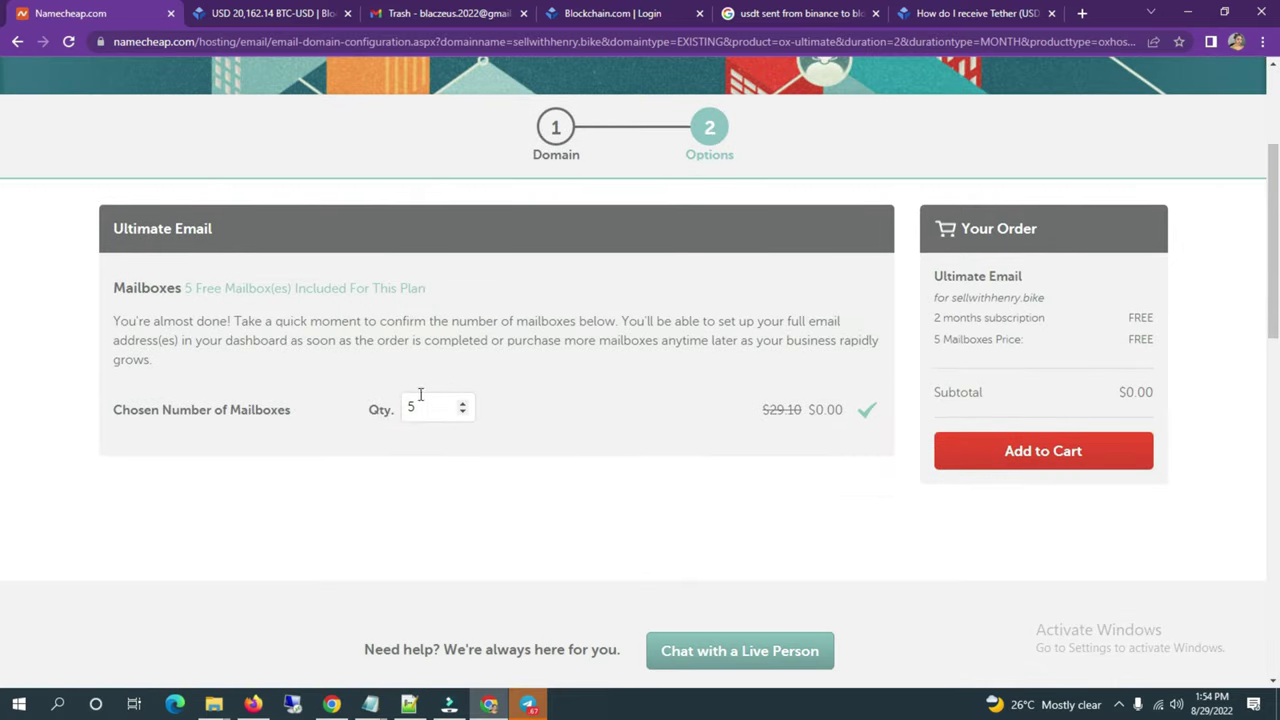
pyautogui.click(1022, 455)
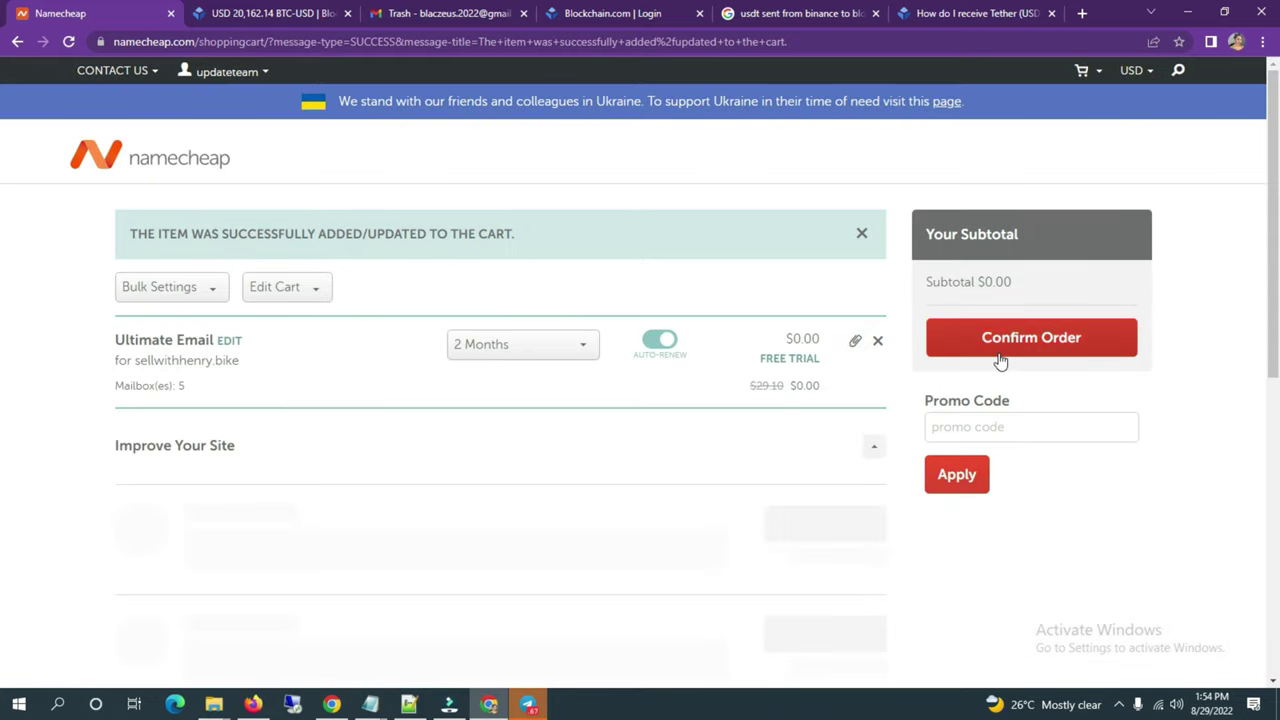
pyautogui.click(1005, 358)
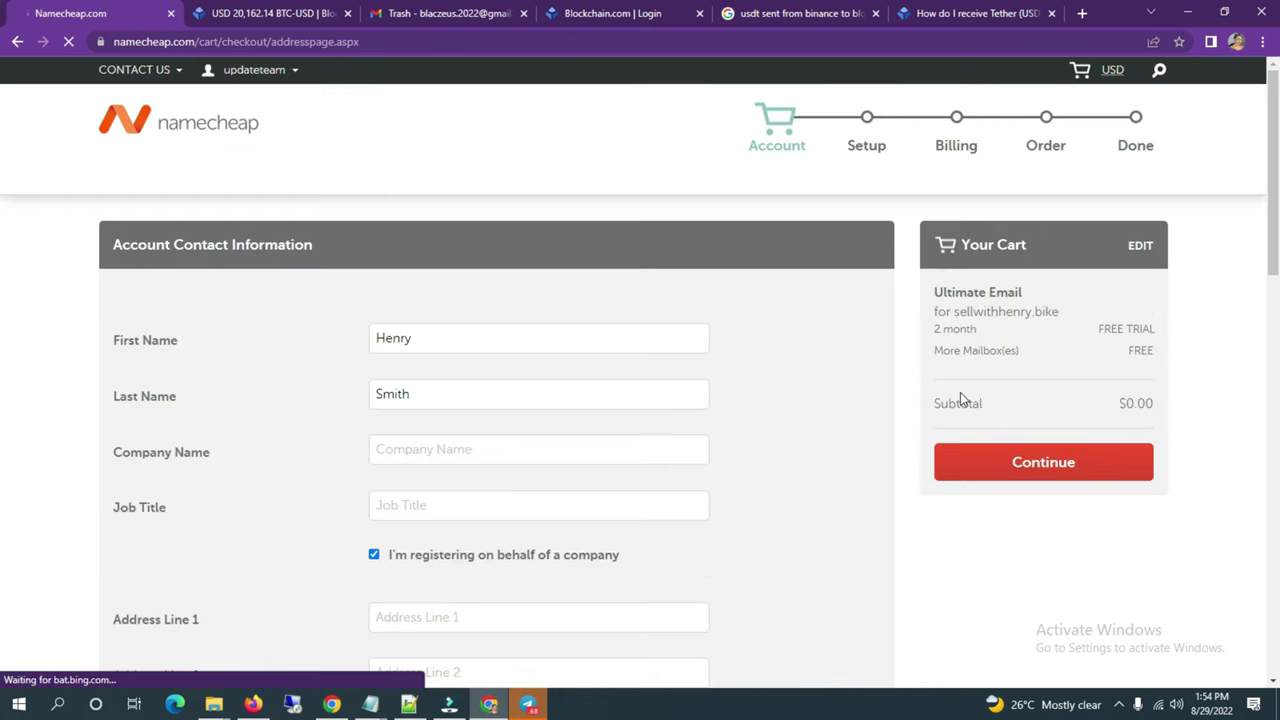
# Step: Submit the empty contact form to flag missing fields, then select Address Line 1
pyautogui.click(1011, 463)
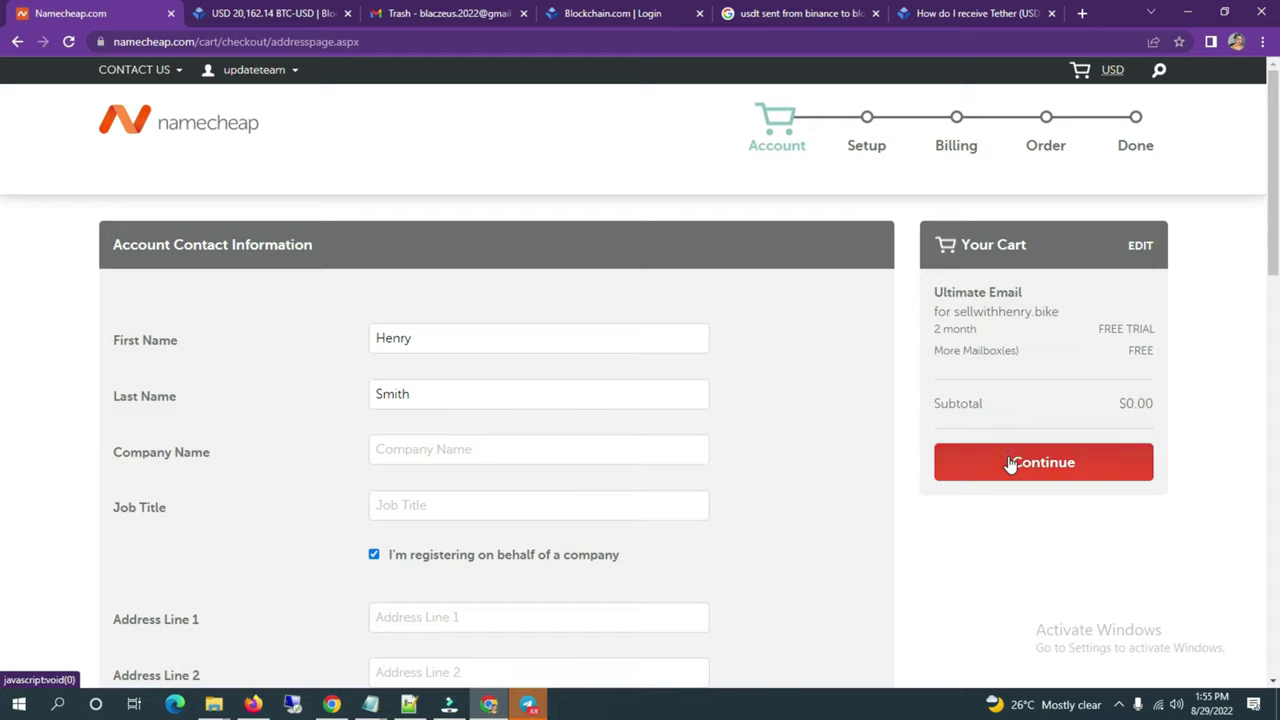
pyautogui.scroll(1, 918, 442)
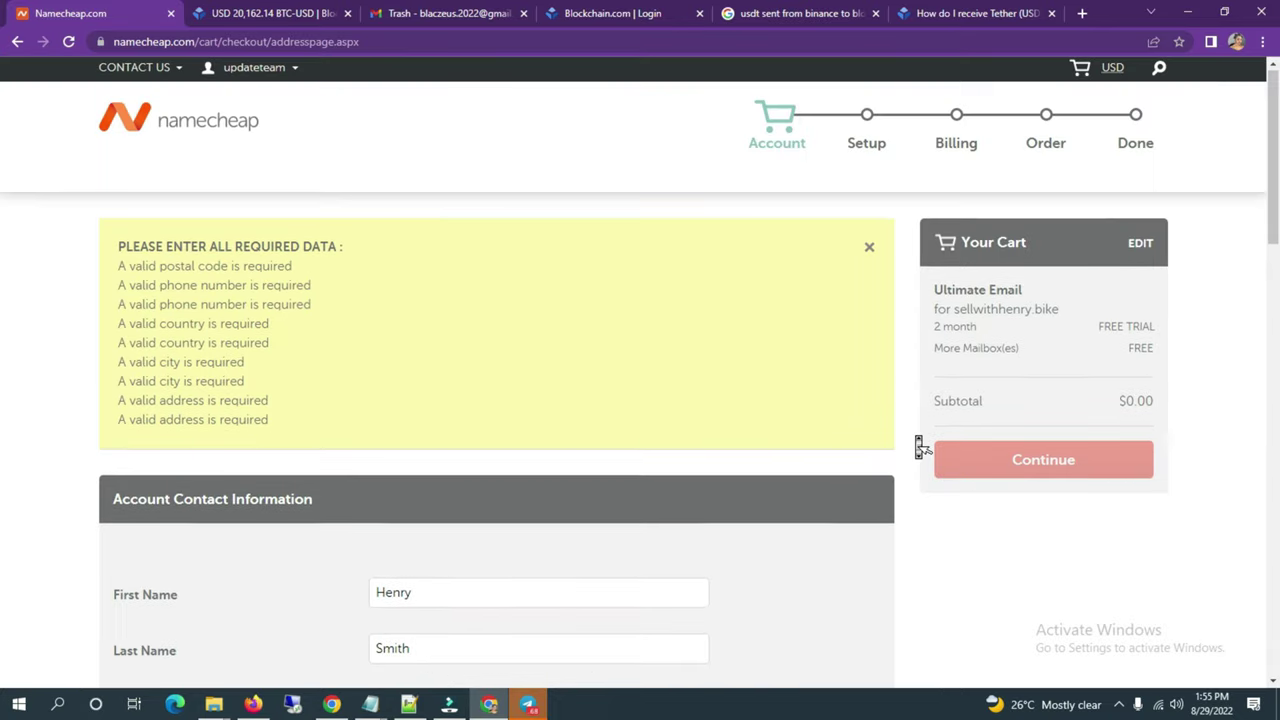
pyautogui.scroll(-6, 920, 443)
pyautogui.click(600, 240)
pyautogui.click(600, 294)
pyautogui.click(589, 227)
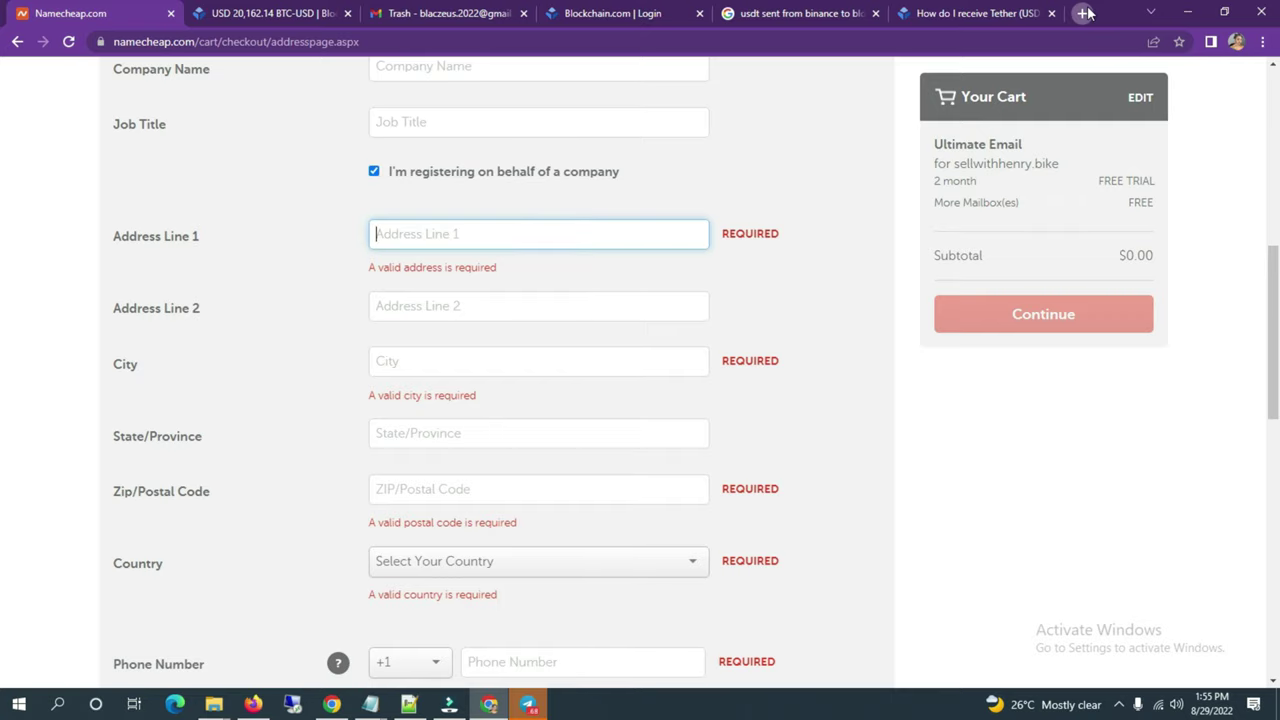
pyautogui.click(1080, 13)
# Step: Search for and open the Fake Name Generator site
pyautogui.write('fake')
pyautogui.press('BackSpace')
pyautogui.write('ame')
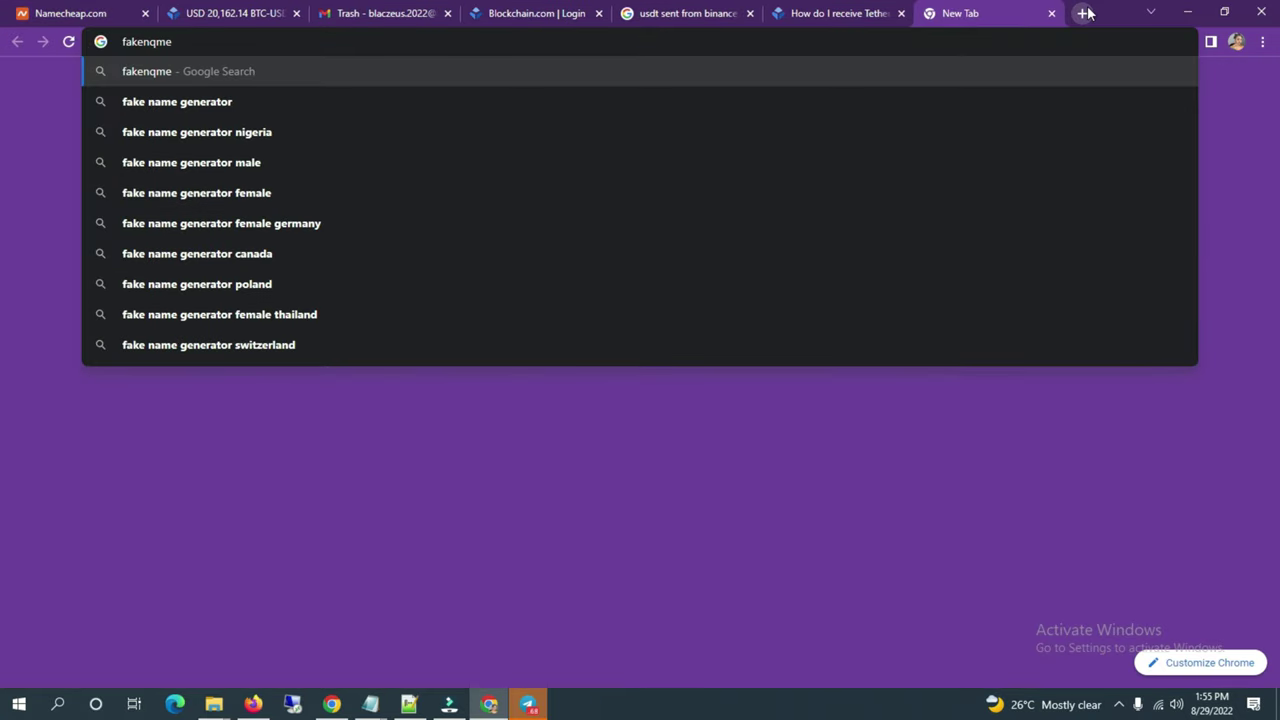
pyautogui.press('BackSpace')
pyautogui.press('BackSpace')
pyautogui.press('BackSpace')
pyautogui.write('arch?q=fake+name+generator&oq=')
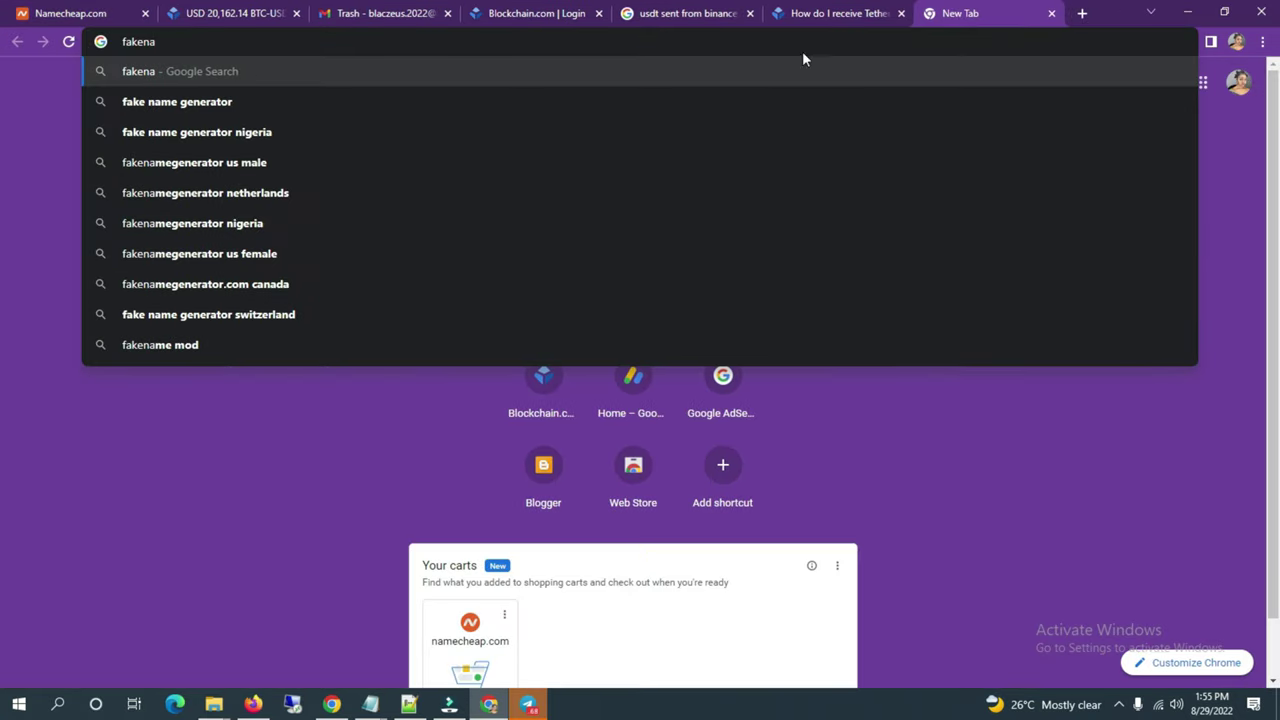
pyautogui.click(674, 102)
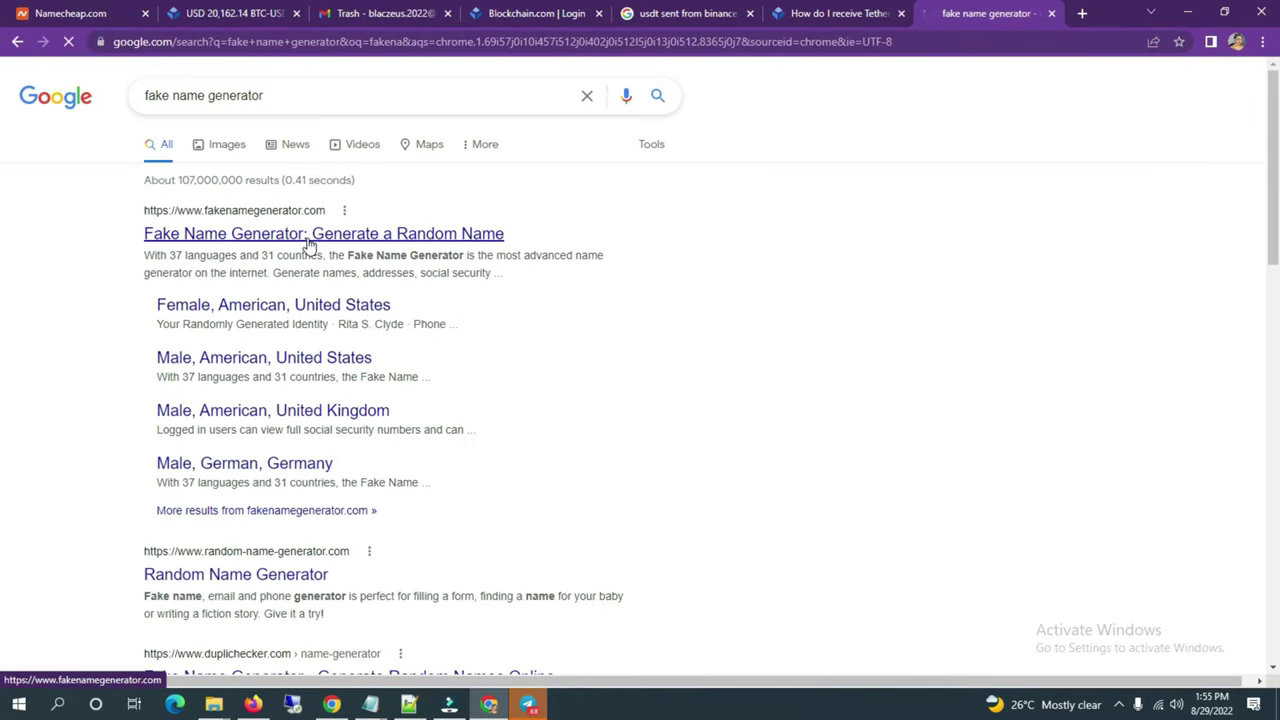
pyautogui.click(306, 240)
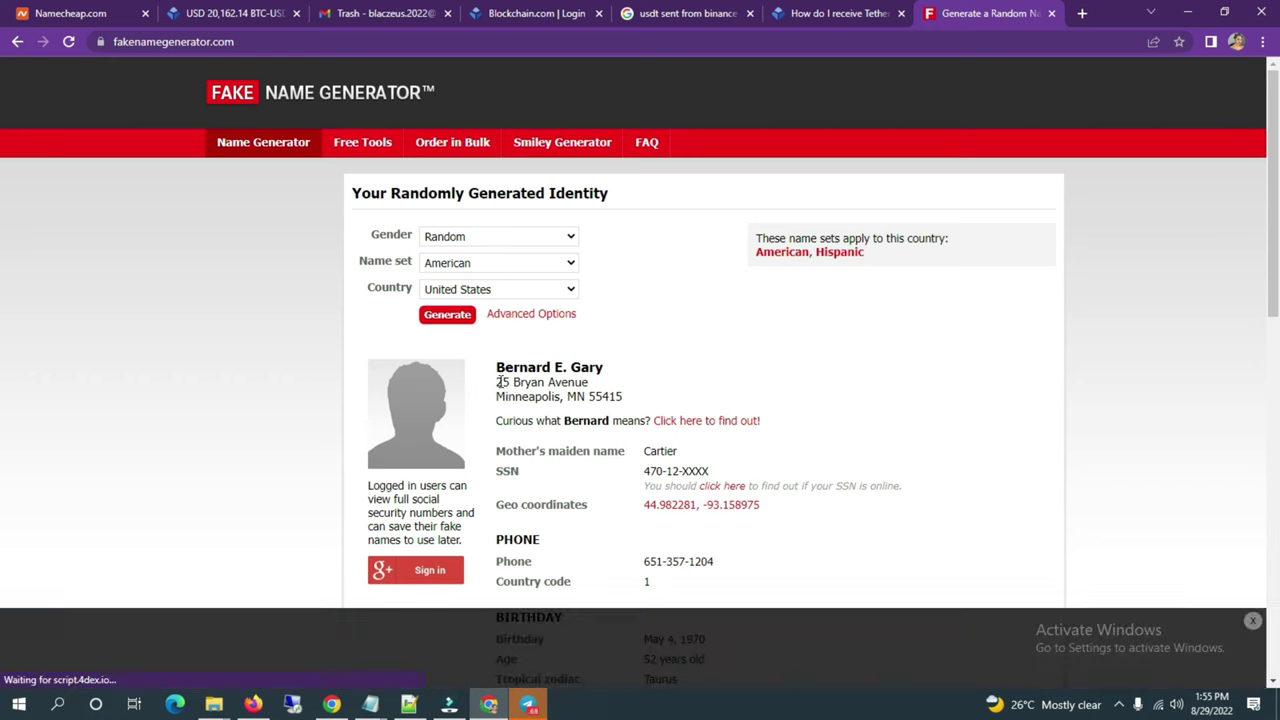
# Step: Fill Address Line 1 with the generated street address and City with Minneapolis
pyautogui.moveTo(535, 383); pyautogui.dragTo(598, 382)
pyautogui.hotkey('ctrl', 'c')
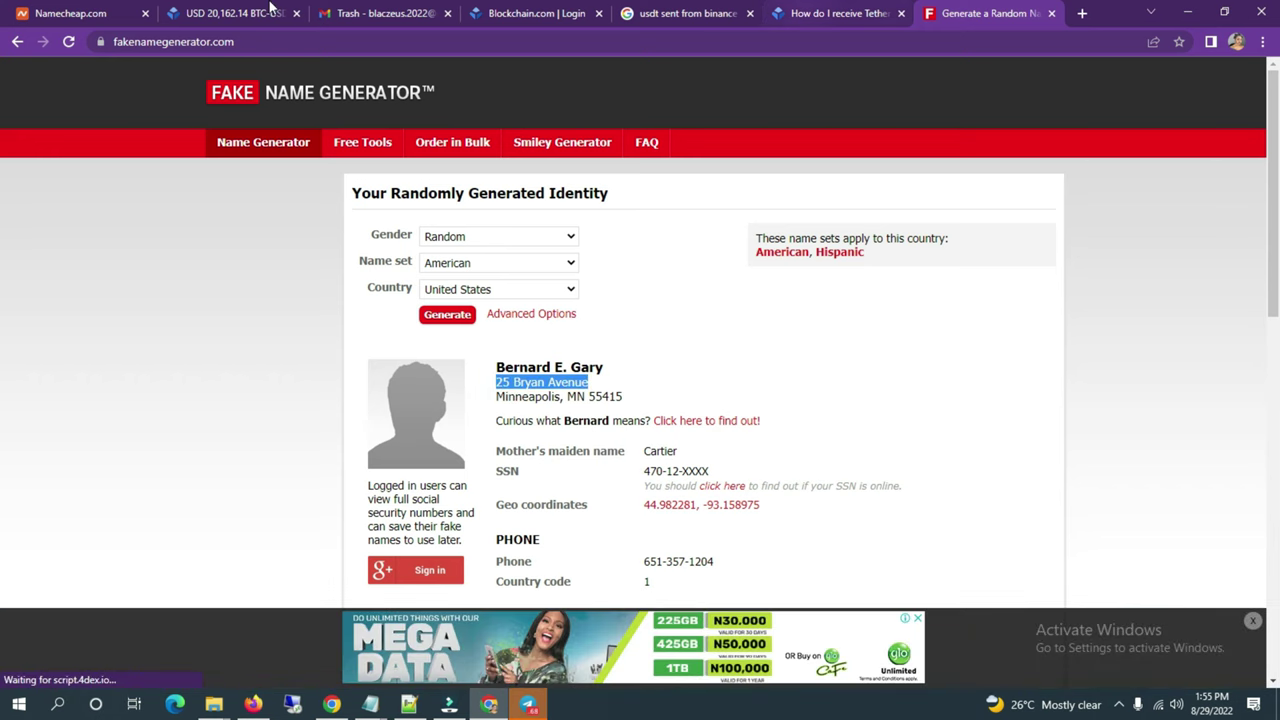
pyautogui.click(88, 8)
pyautogui.moveTo(88, 8); pyautogui.dragTo(790, 8)
pyautogui.hotkey('ctrl', 'v')
pyautogui.click(950, 12)
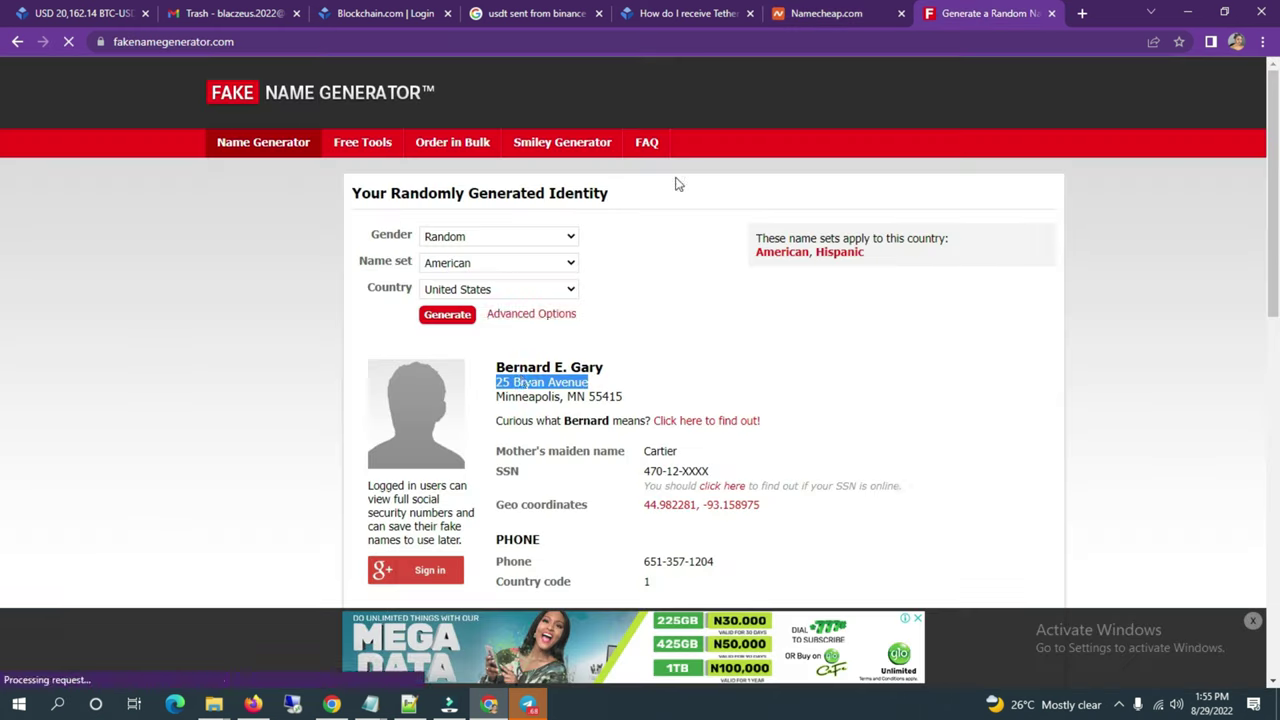
pyautogui.moveTo(496, 398); pyautogui.dragTo(562, 400)
pyautogui.hotkey('ctrl', 'c')
pyautogui.hotkey('ctrl', 'shift', 'Tab')
pyautogui.click(569, 343)
pyautogui.hotkey('ctrl', 'v')
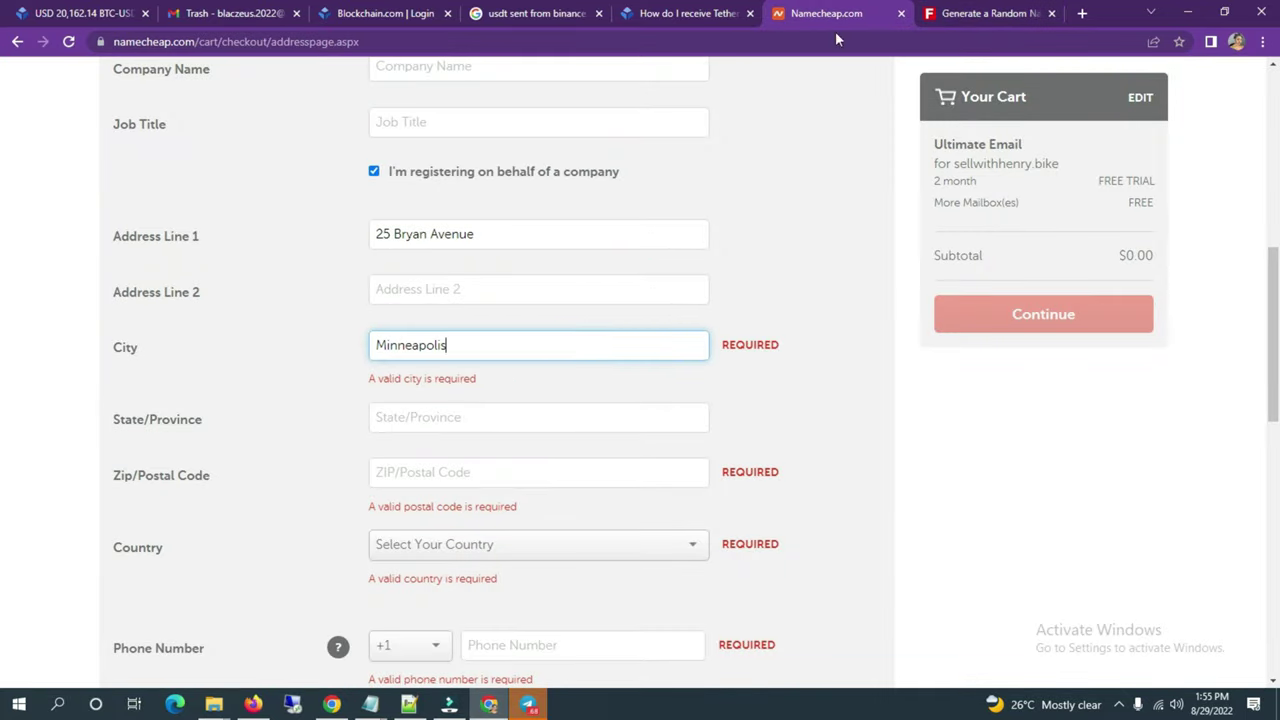
# Step: Fill State/Province with MN and Zip/Postal Code with 55415
pyautogui.click(1023, 12)
pyautogui.moveTo(567, 397); pyautogui.dragTo(586, 398)
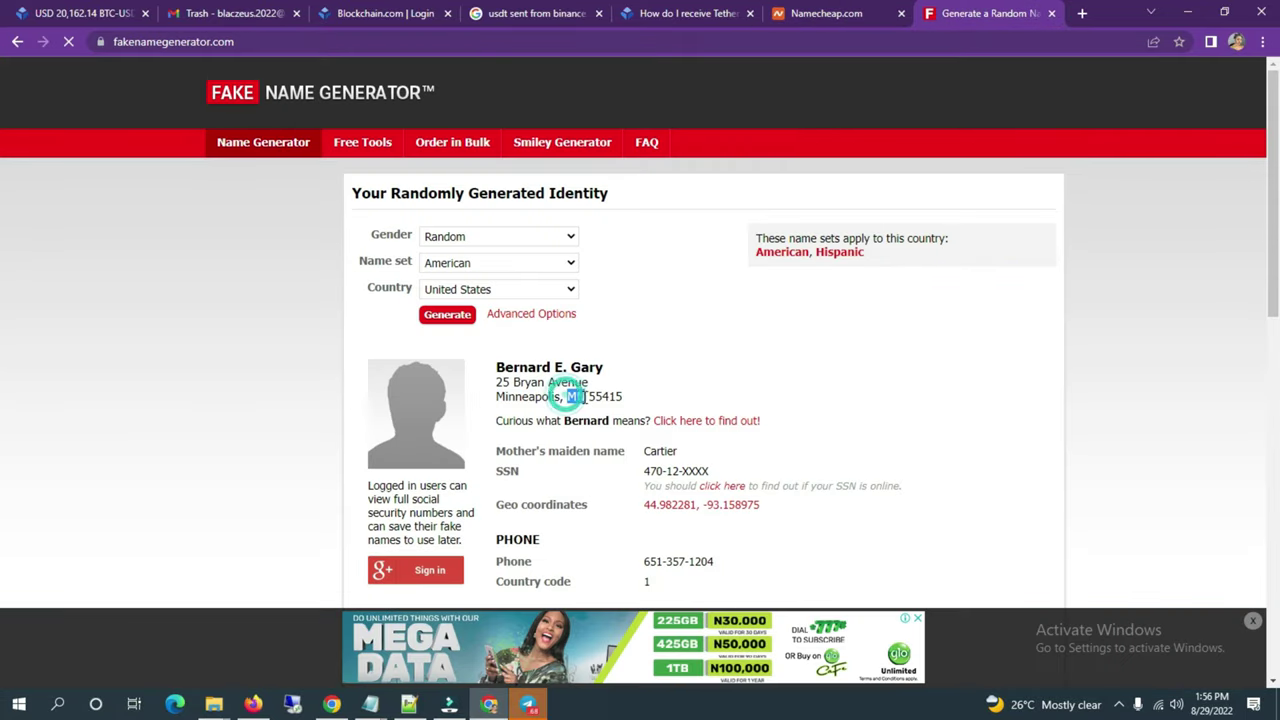
pyautogui.click(815, 12)
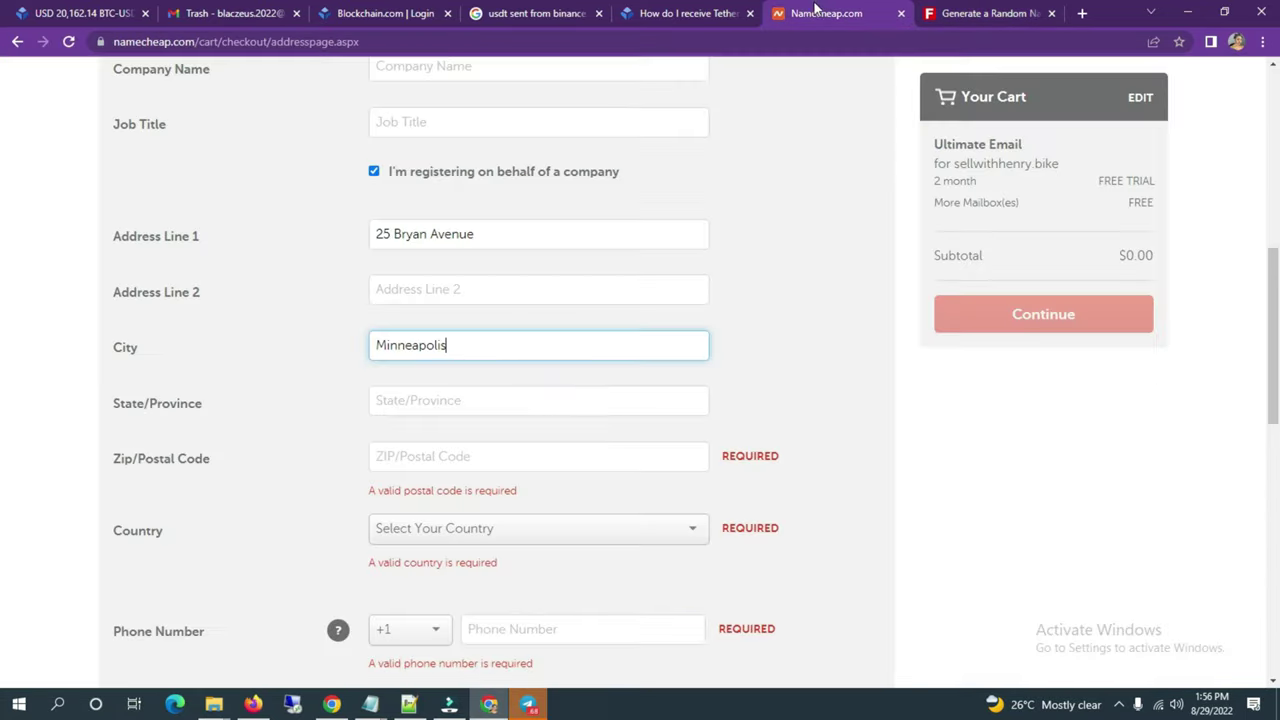
pyautogui.click(472, 411)
pyautogui.hotkey('ctrl', 'v')
pyautogui.click(991, 13)
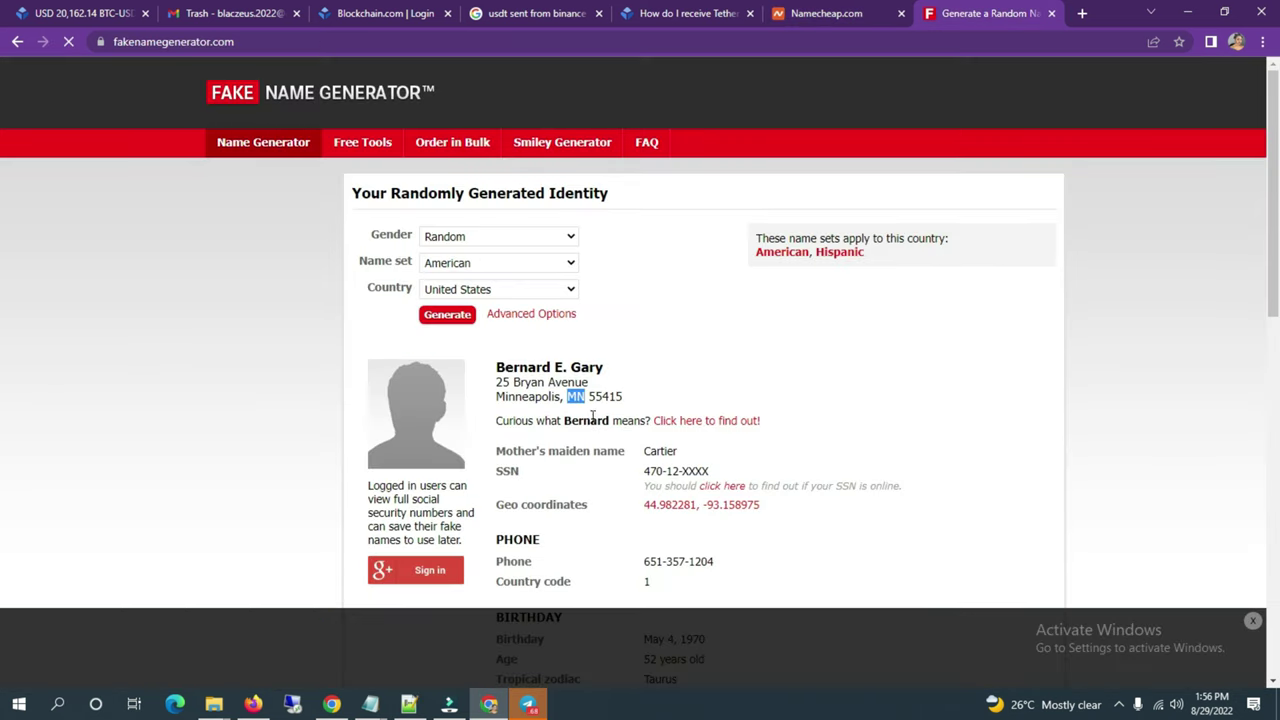
pyautogui.moveTo(589, 397); pyautogui.dragTo(625, 397)
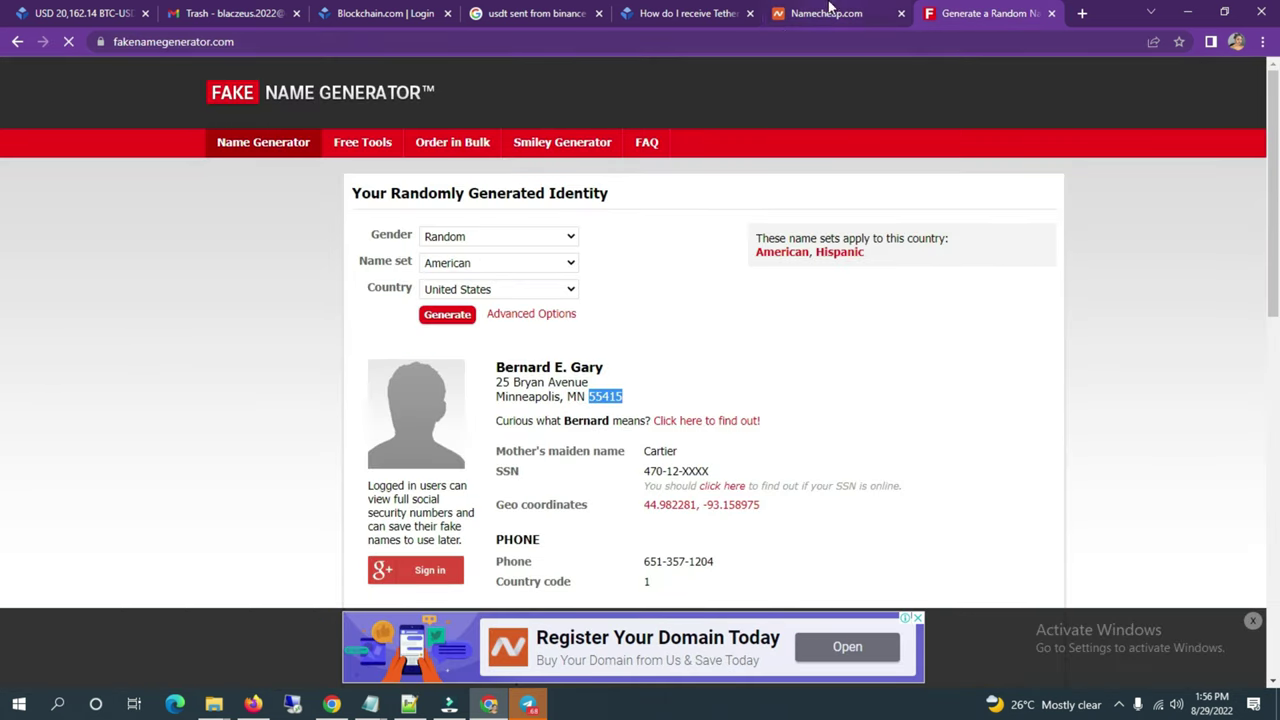
pyautogui.click(830, 12)
pyautogui.click(523, 451)
pyautogui.hotkey('ctrl', 'v')
pyautogui.click(541, 637)
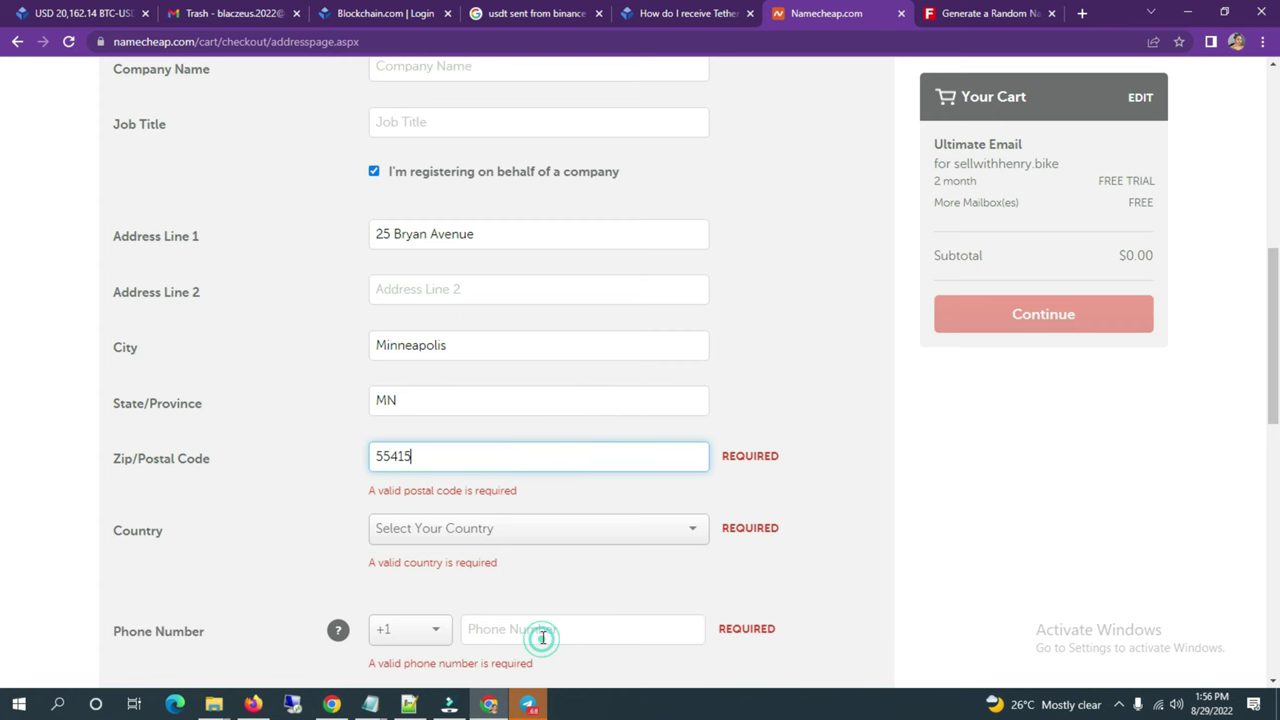
pyautogui.hotkey('alt', 'Tab')
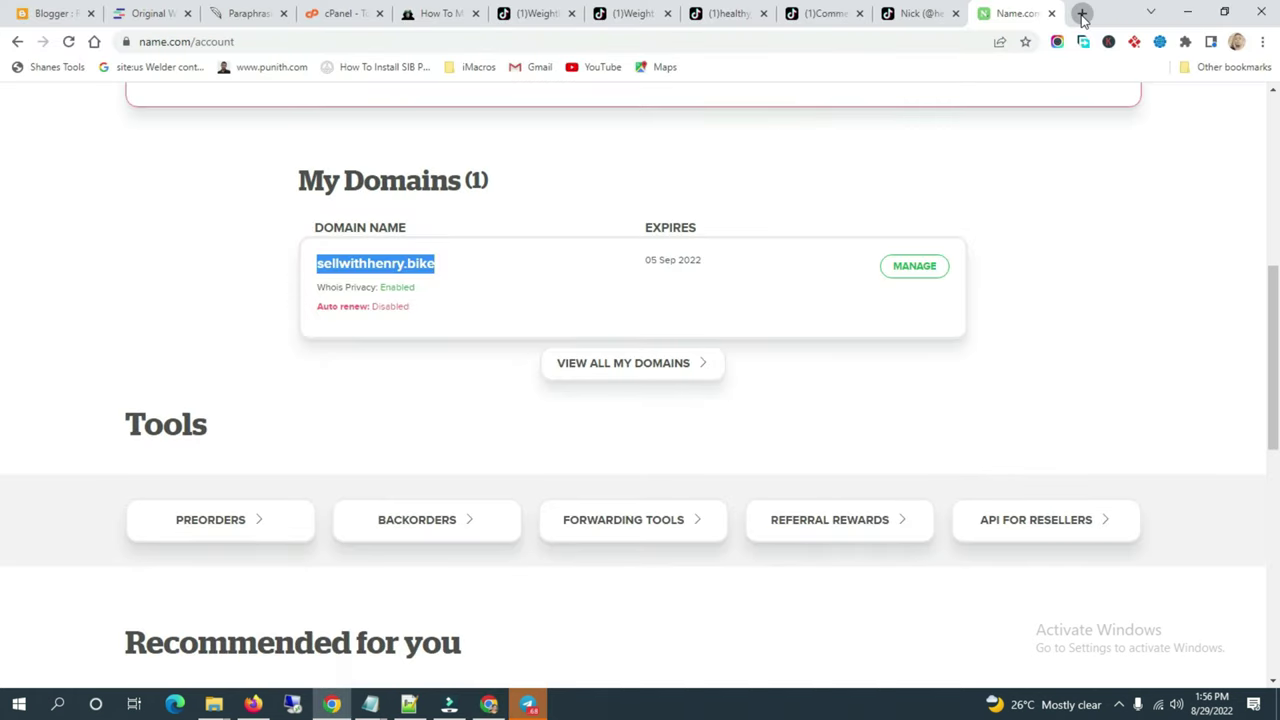
# Step: Open Google Voice messages in a new tab and select the account's calling number
pyautogui.click(1082, 17)
pyautogui.write('goog')
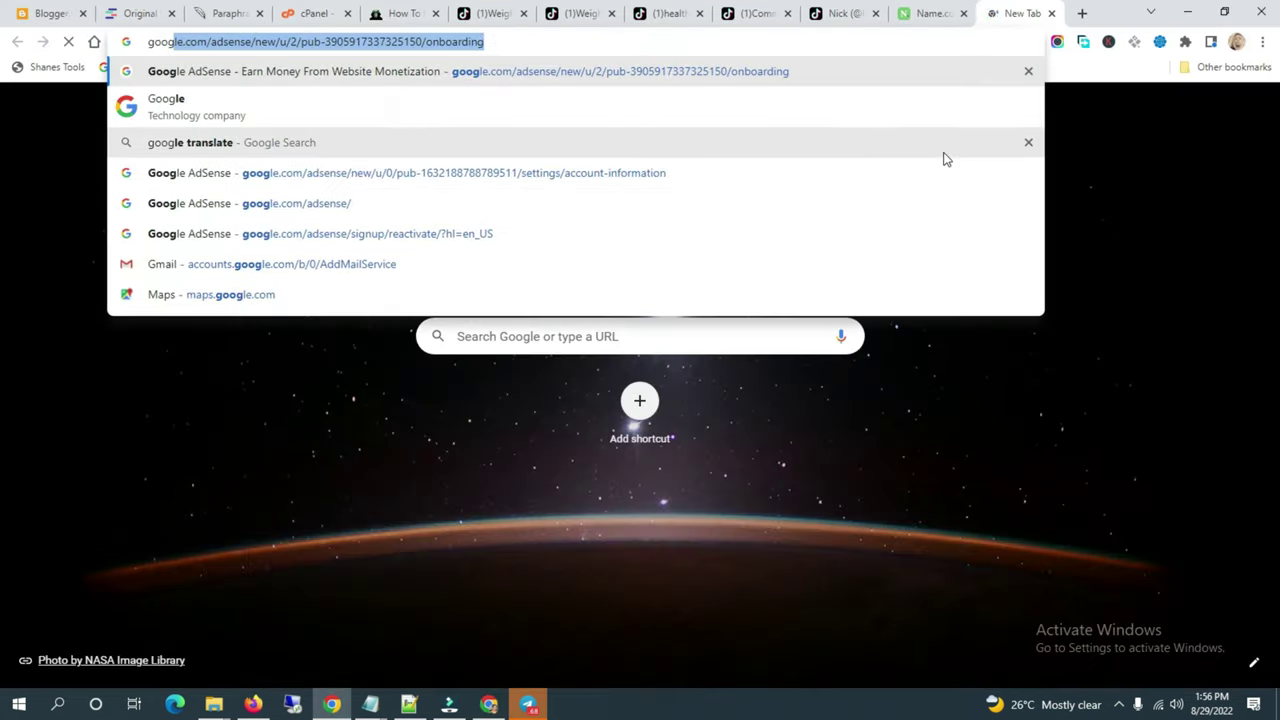
pyautogui.write('le voic')
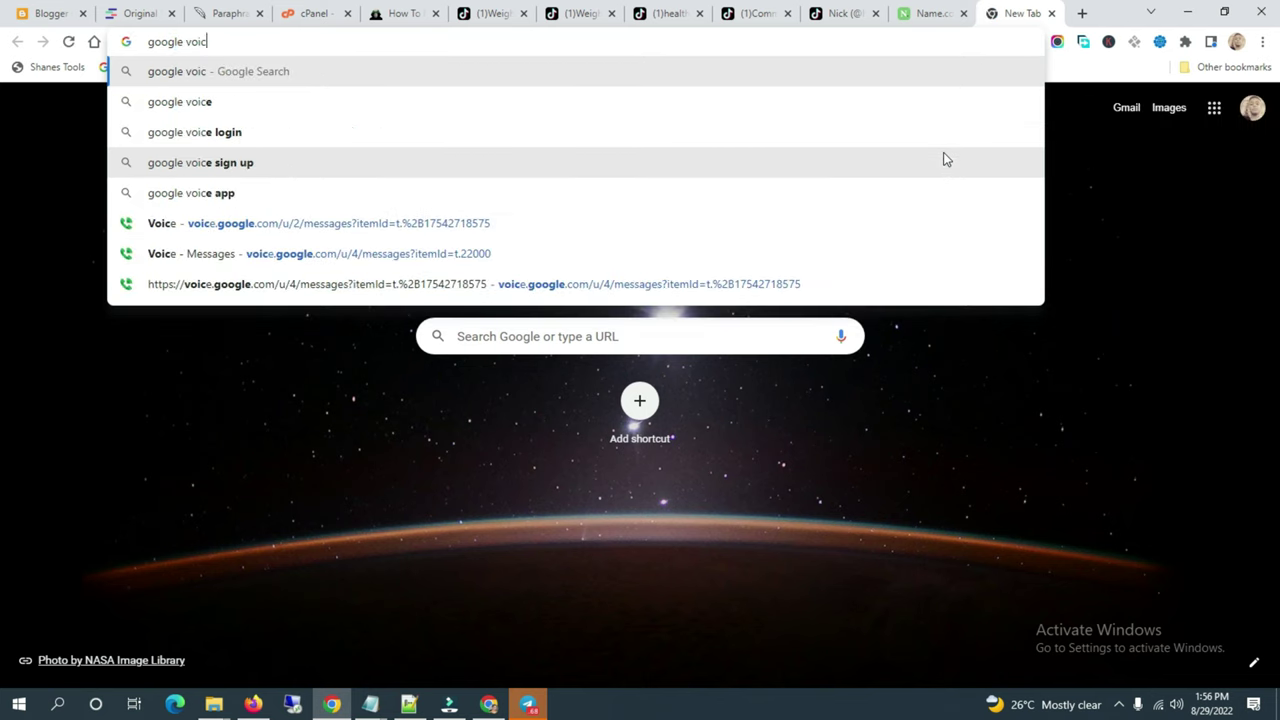
pyautogui.click(783, 248)
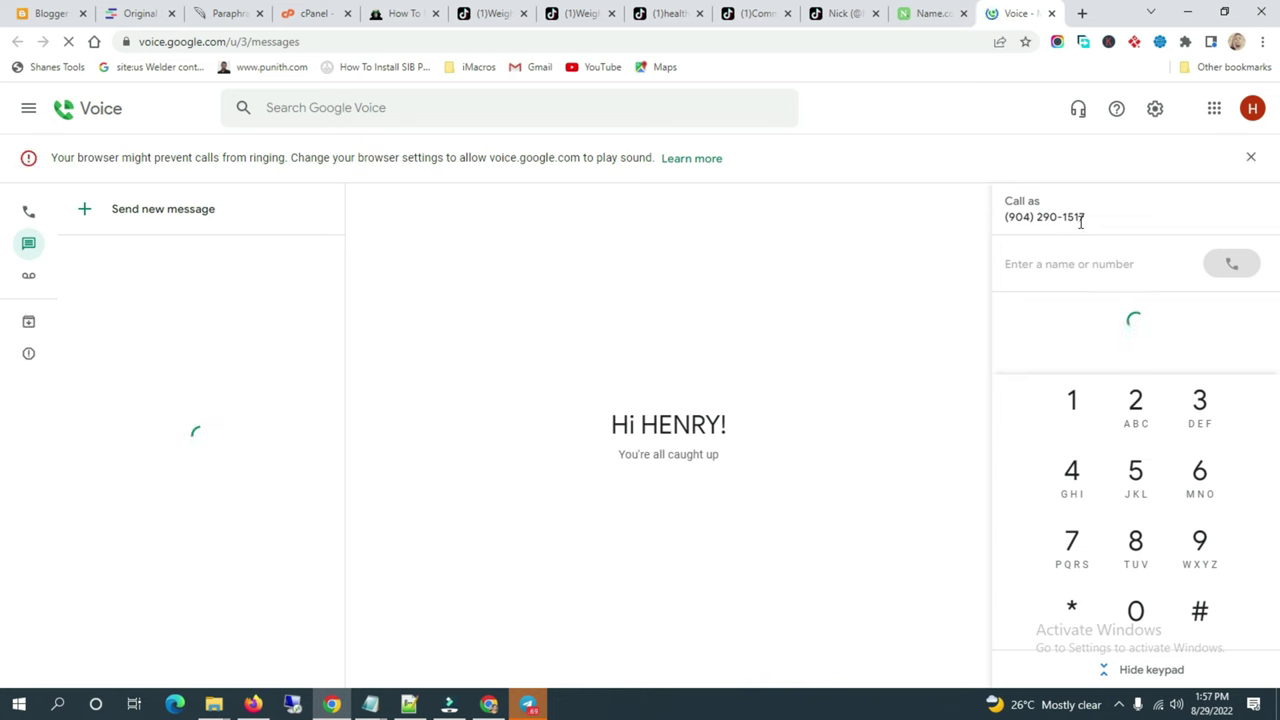
pyautogui.tripleClick(1080, 220)
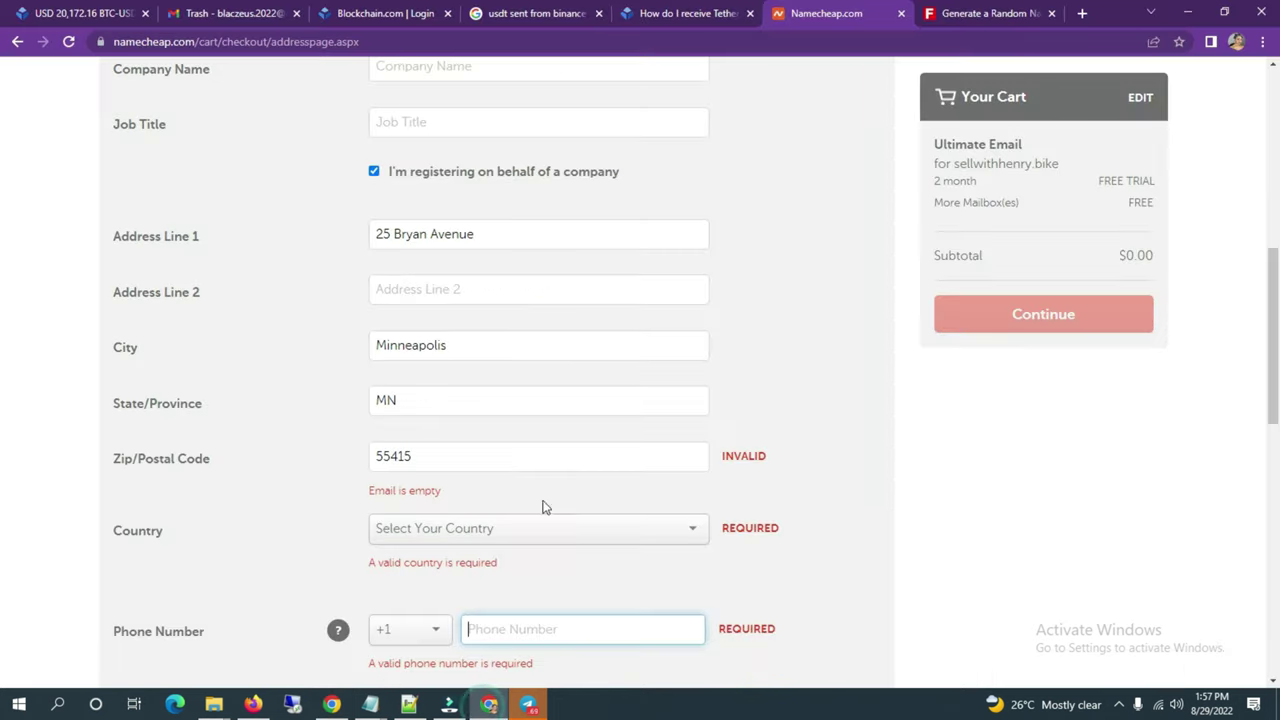
# Step: Strip punctuation from the Google Voice number and enter it as the Phone Number
pyautogui.click(488, 704)
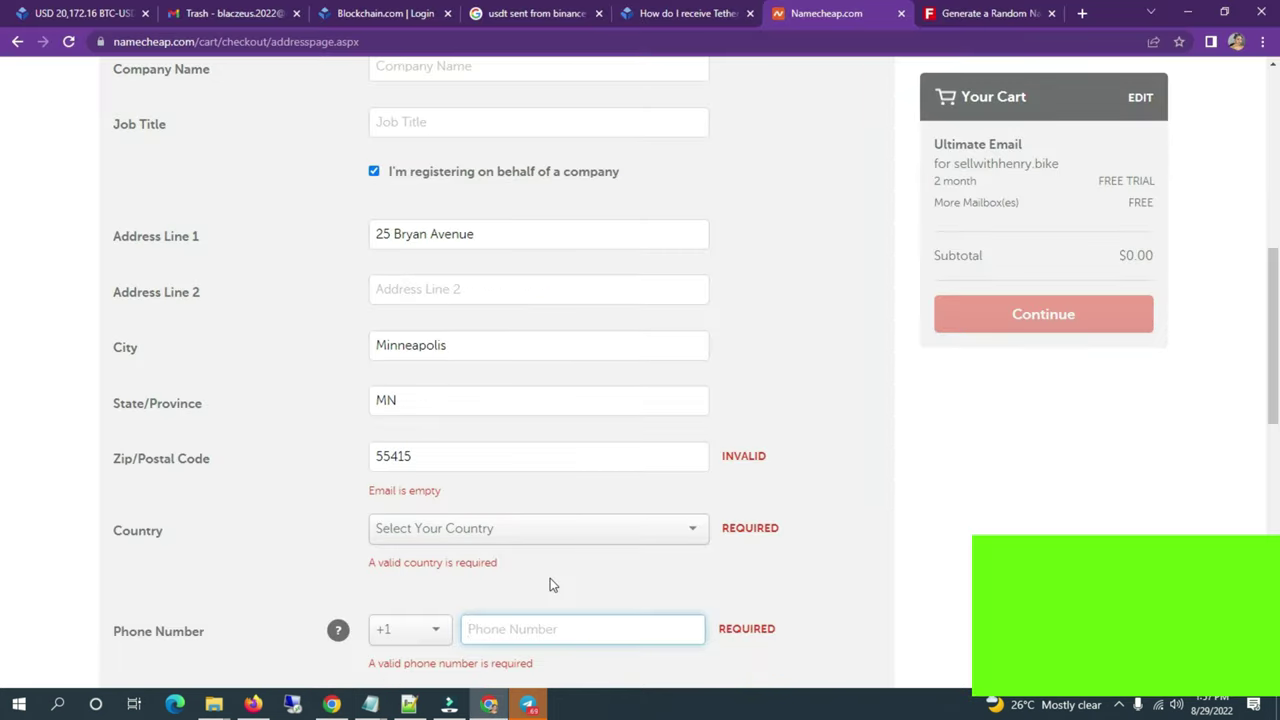
pyautogui.click(436, 42)
pyautogui.hotkey('ctrl', 'v')
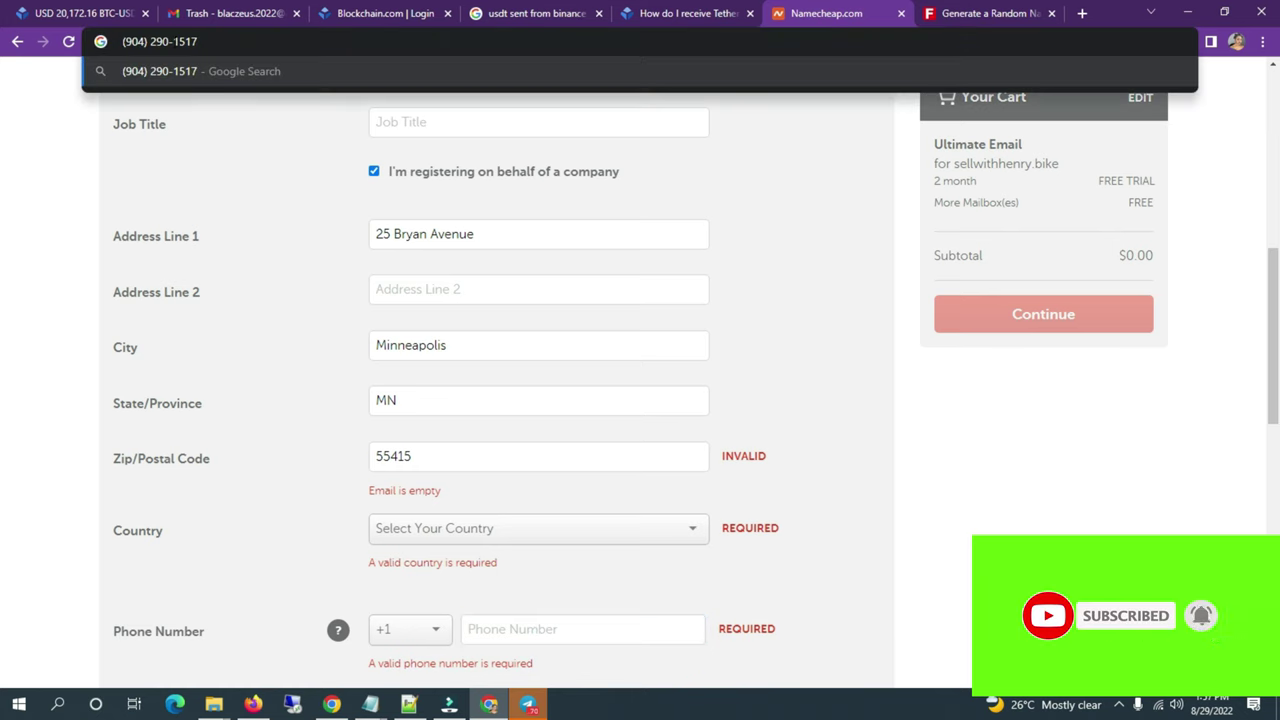
pyautogui.click(152, 41)
pyautogui.press('BackSpace')
pyautogui.press('BackSpace')
pyautogui.click(127, 41)
pyautogui.press('BackSpace')
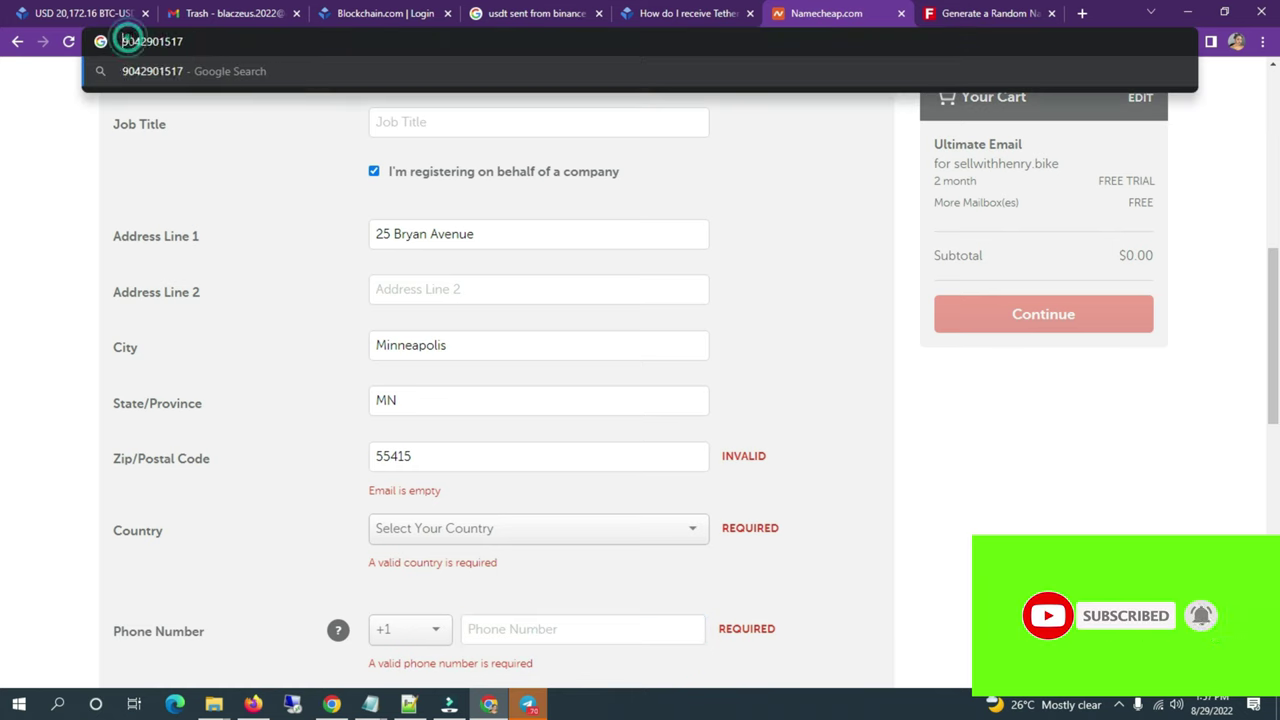
pyautogui.hotkey('ctrl', 'a')
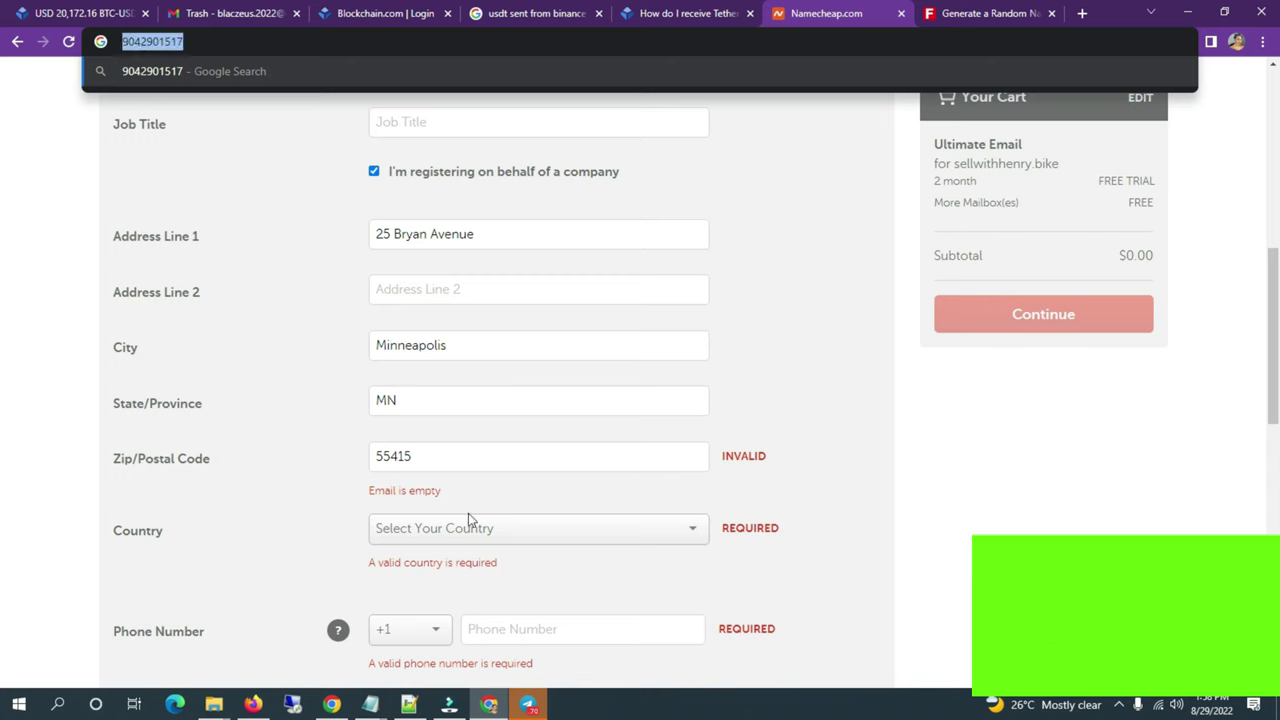
pyautogui.click(497, 626)
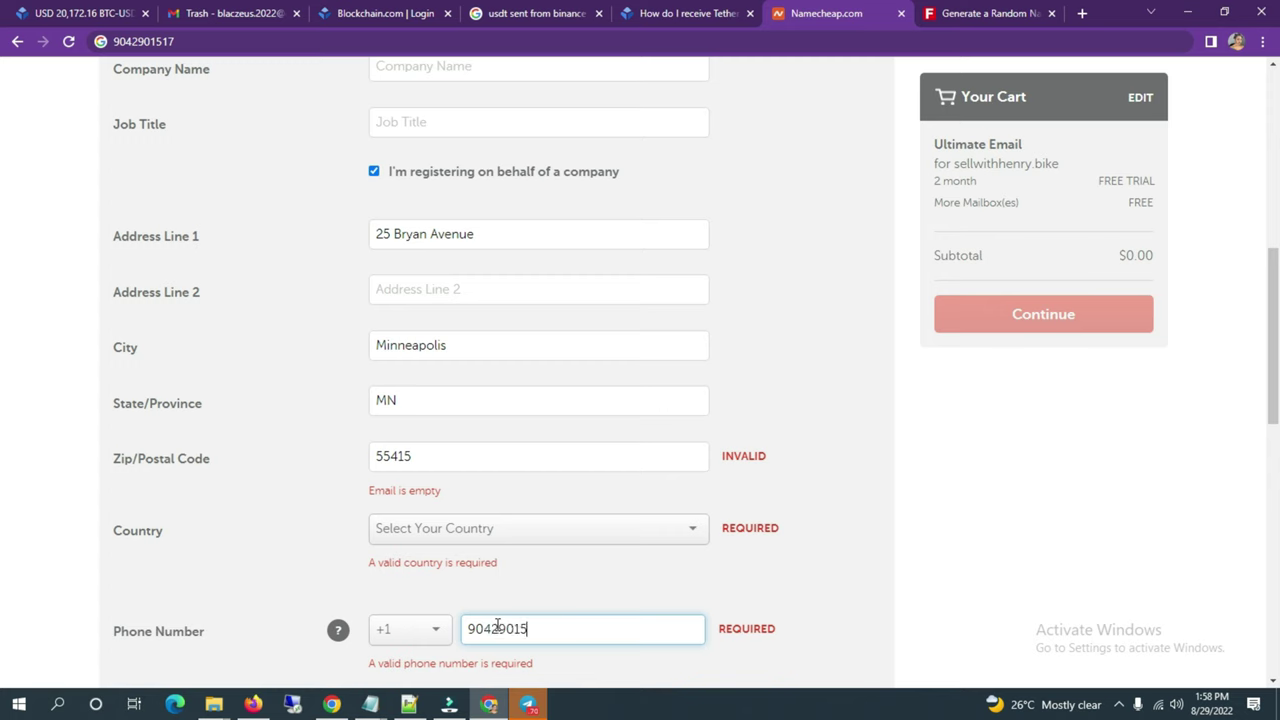
pyautogui.click(740, 603)
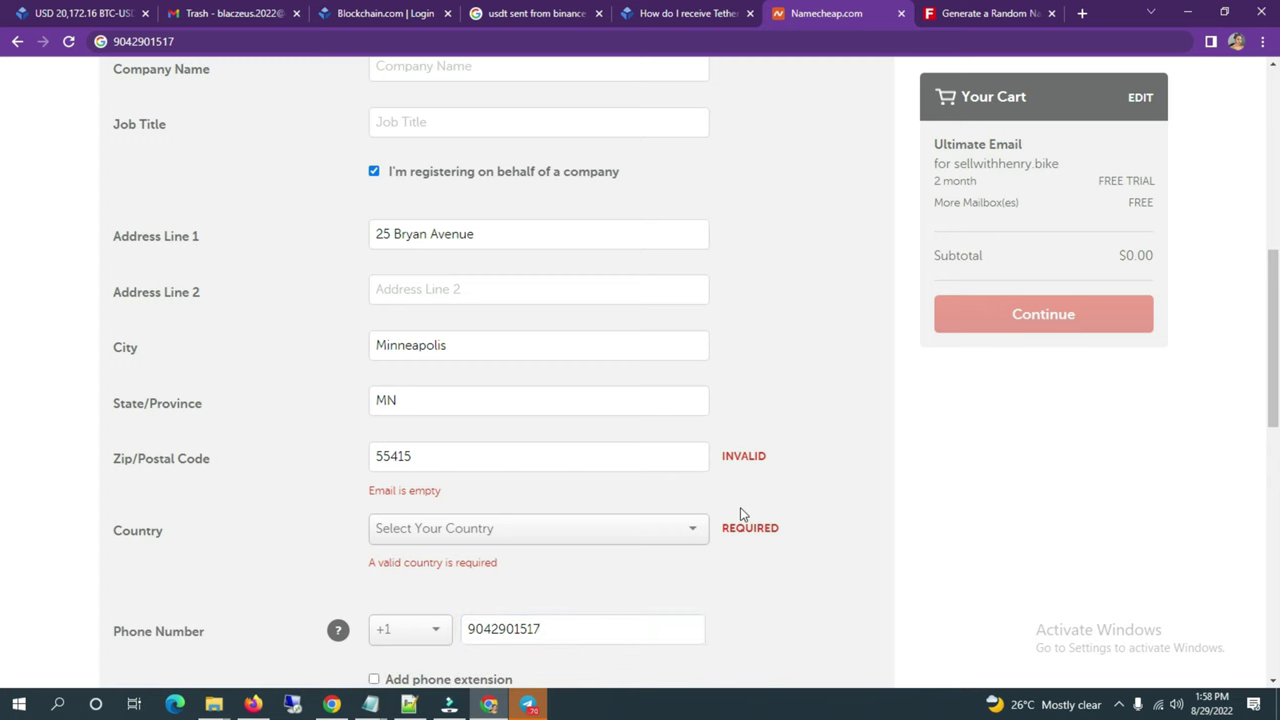
# Step: Set the Country to United States
pyautogui.click(649, 531)
pyautogui.write('united')
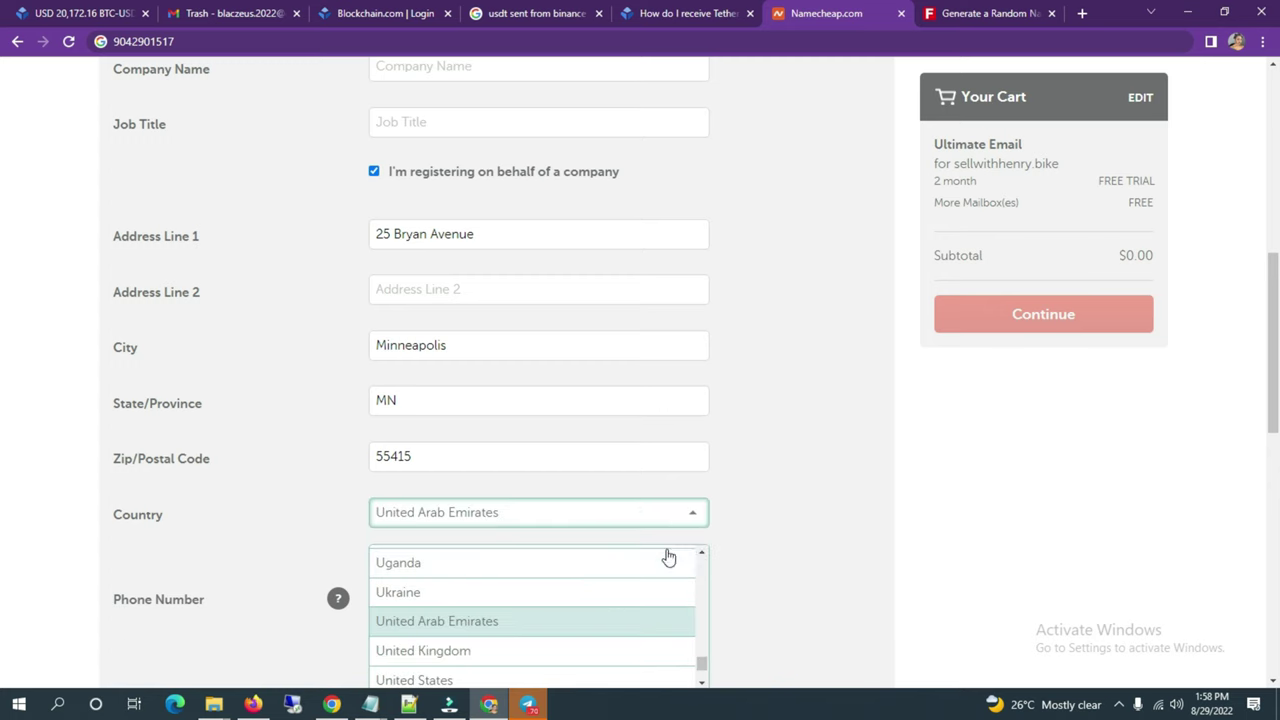
pyautogui.click(522, 683)
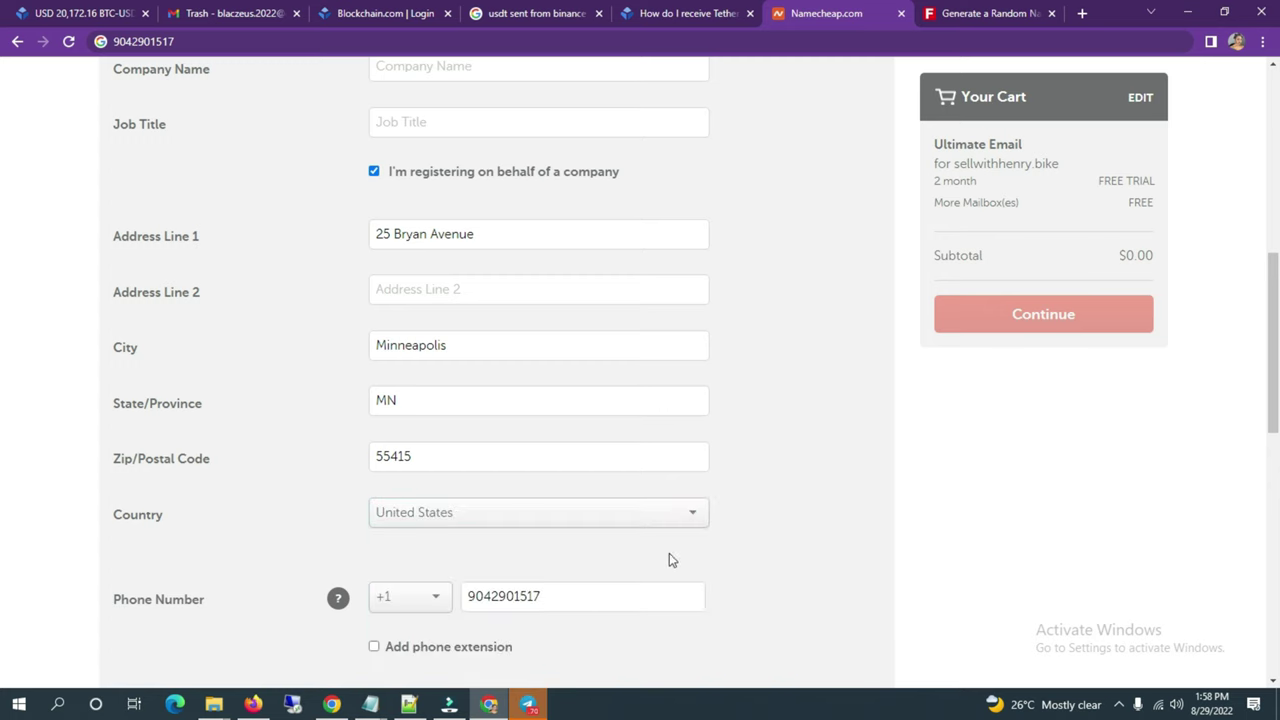
pyautogui.scroll(-4, 709, 514)
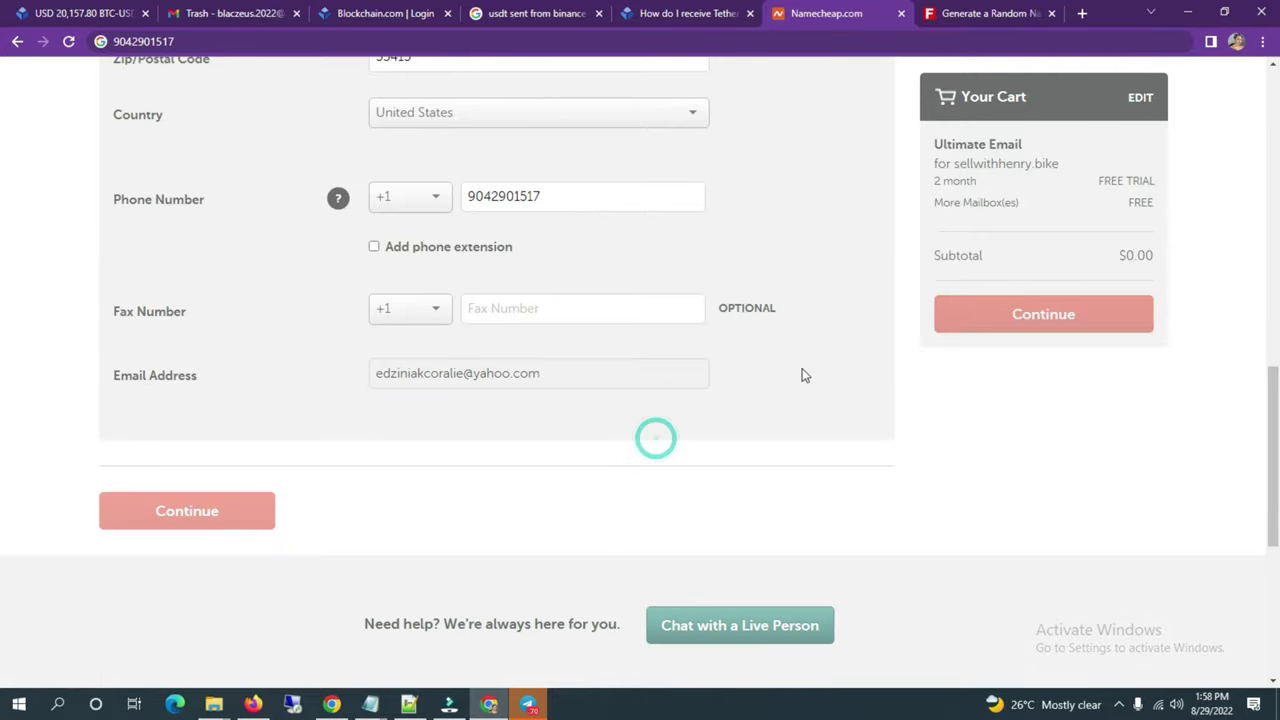
pyautogui.scroll(3, 803, 374)
pyautogui.scroll(4, 803, 374)
# Step: Enter updateteam as the Company Name
pyautogui.click(629, 378)
pyautogui.write('u')
pyautogui.press('BackSpace')
pyautogui.write('update')
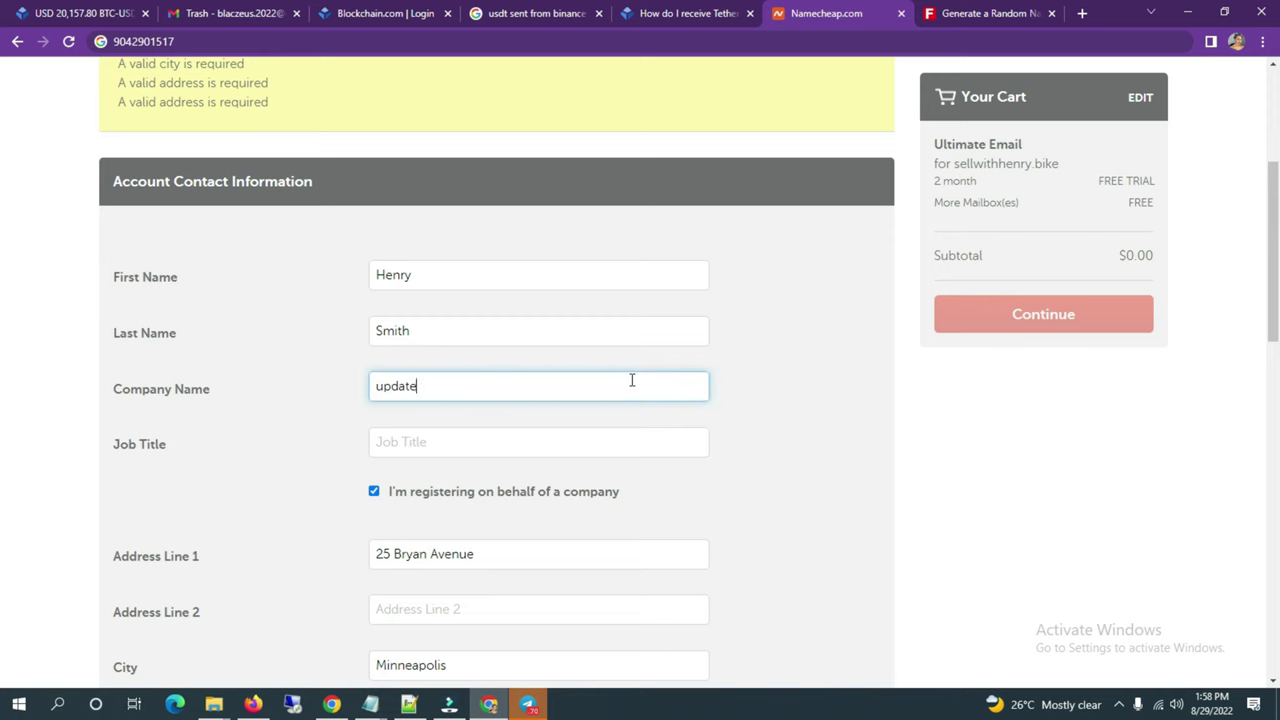
pyautogui.write('team')
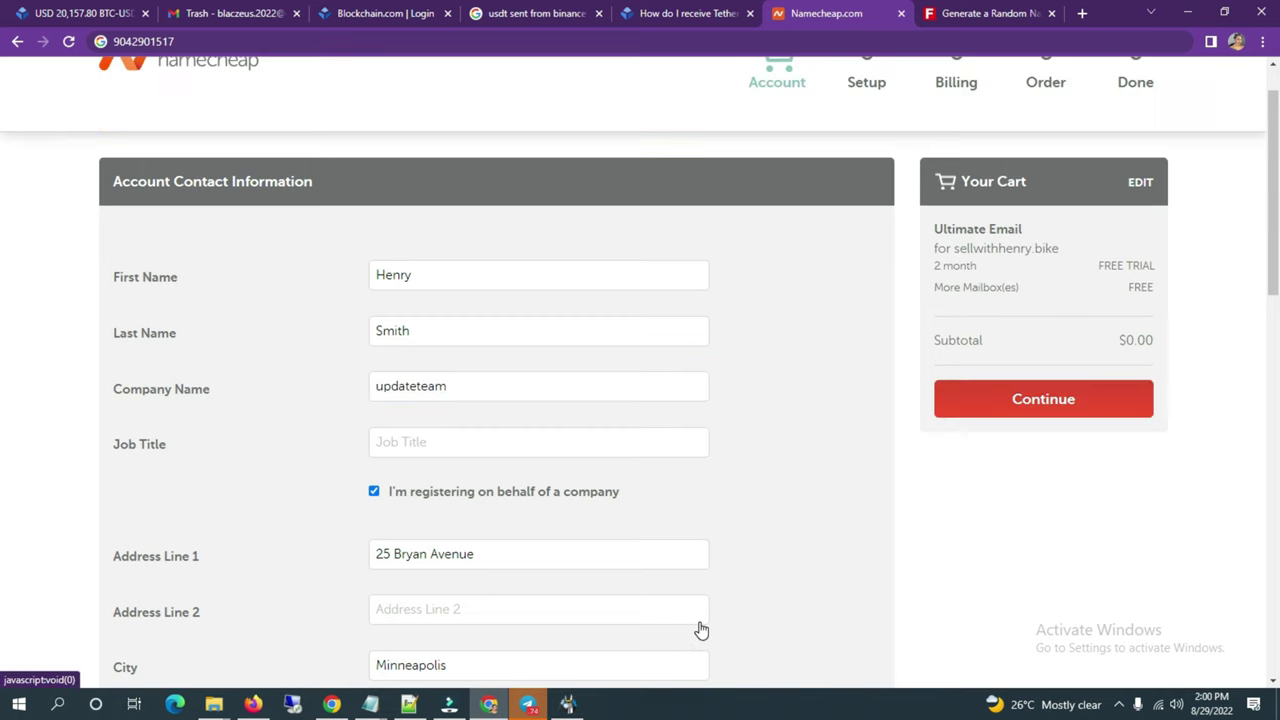
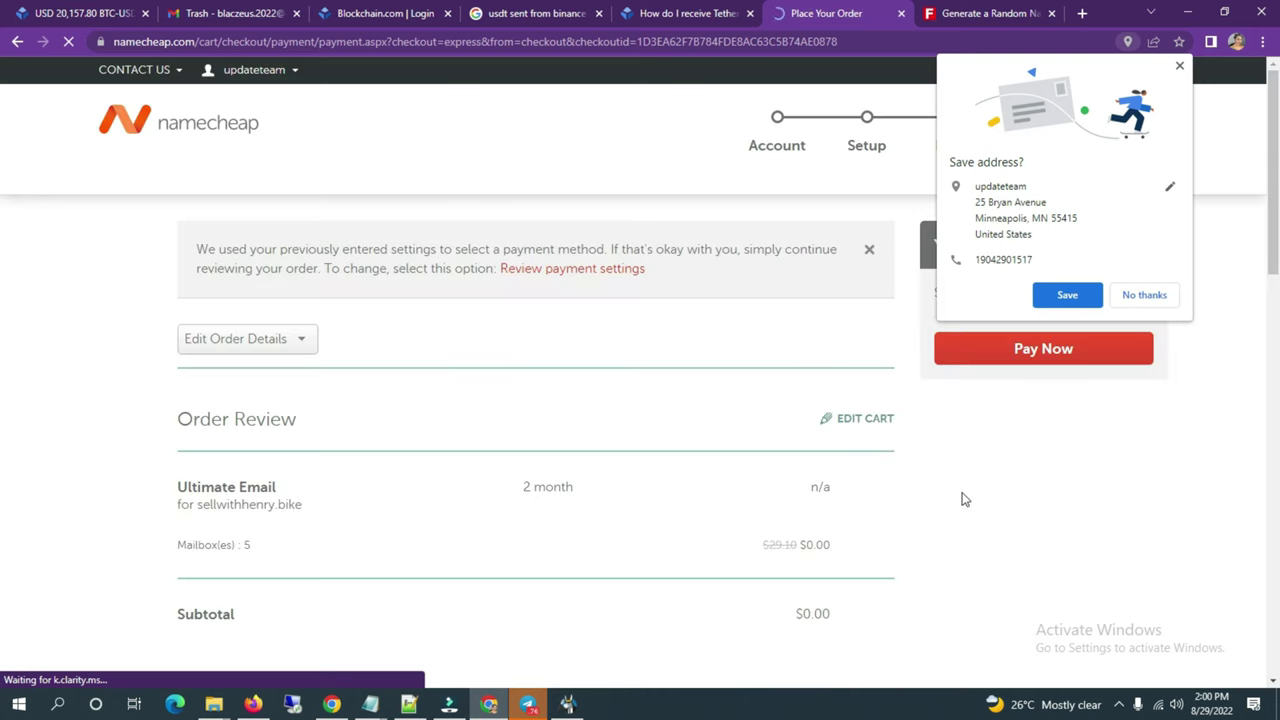
# Step: Agree to the Terms of Service, save the billing address, and place the $0.00 Ultimate Email order
pyautogui.scroll(-13, 791, 532)
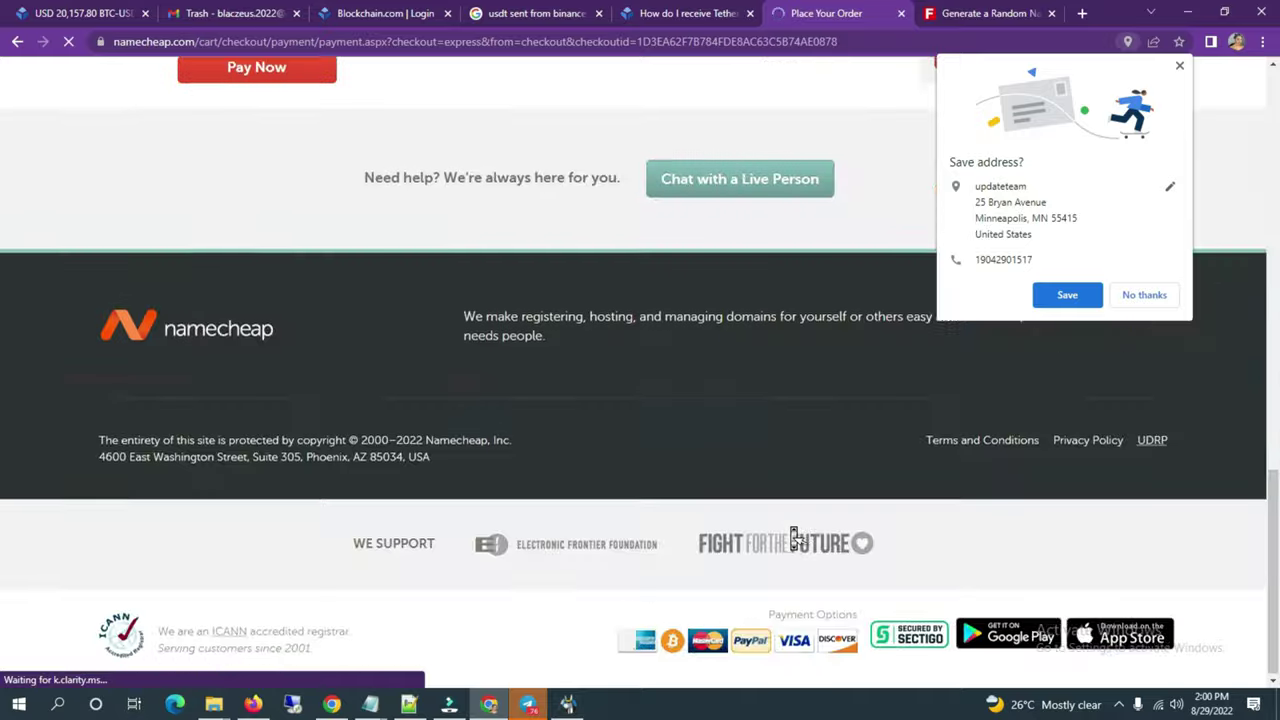
pyautogui.scroll(4, 797, 538)
pyautogui.click(184, 243)
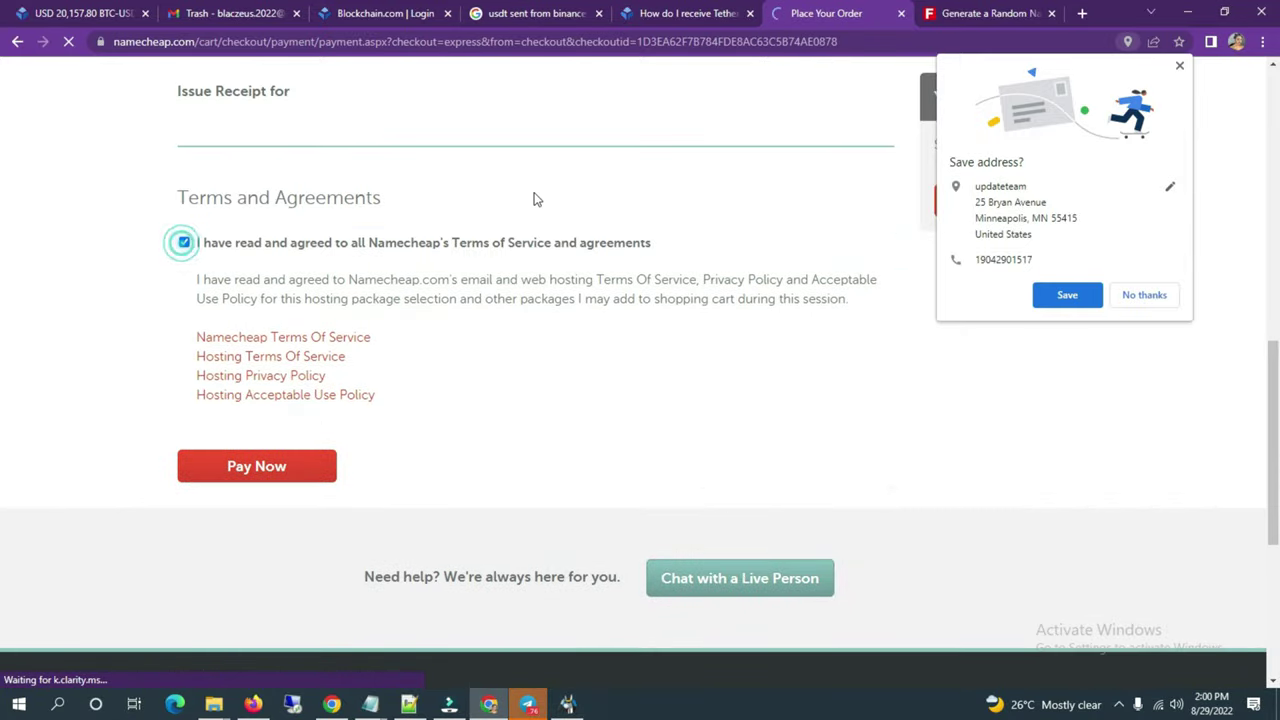
pyautogui.click(1090, 290)
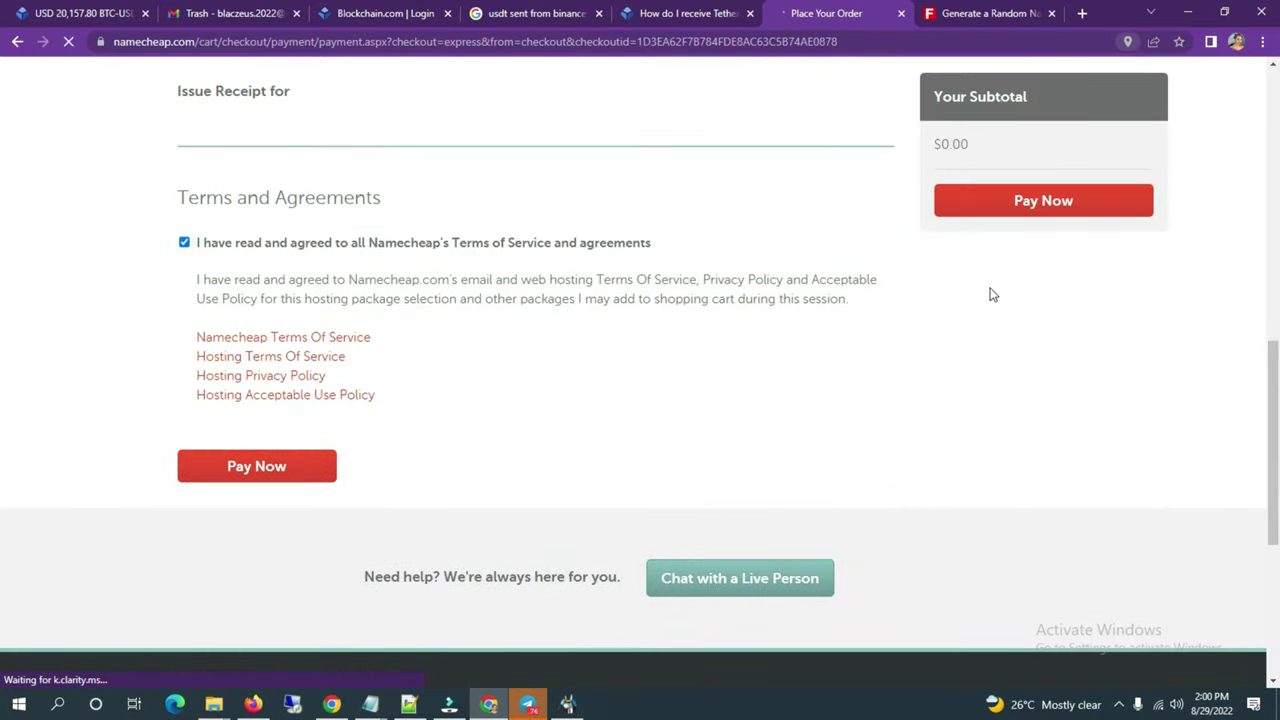
pyautogui.click(1023, 212)
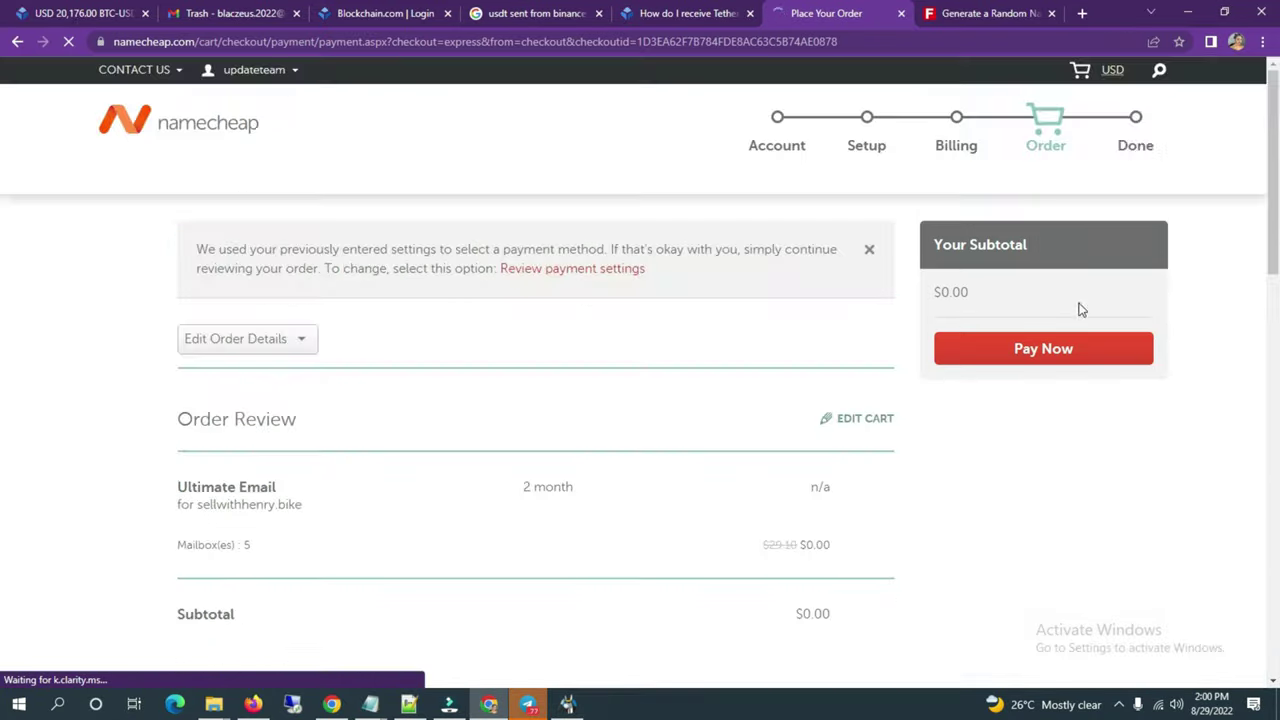
pyautogui.click(1051, 349)
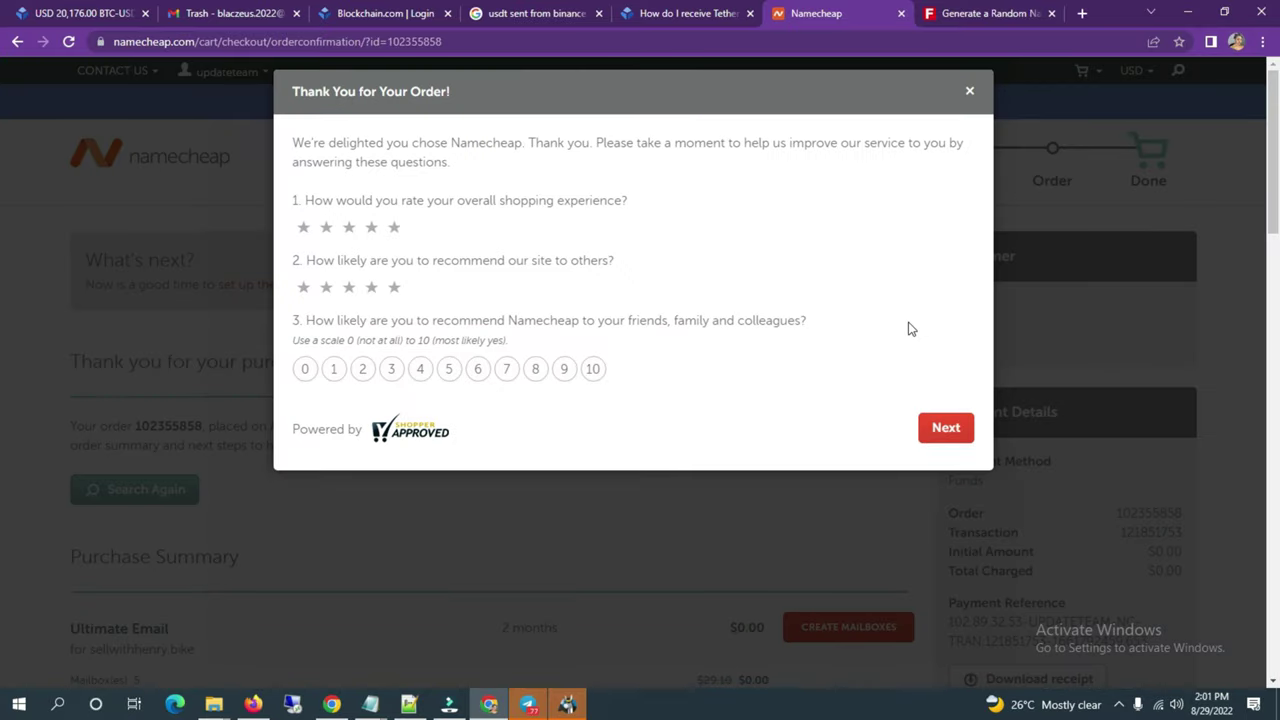
# Step: Give both survey questions five stars and the recommendation 4, submit, and close the Thank You dialog
pyautogui.click(945, 430)
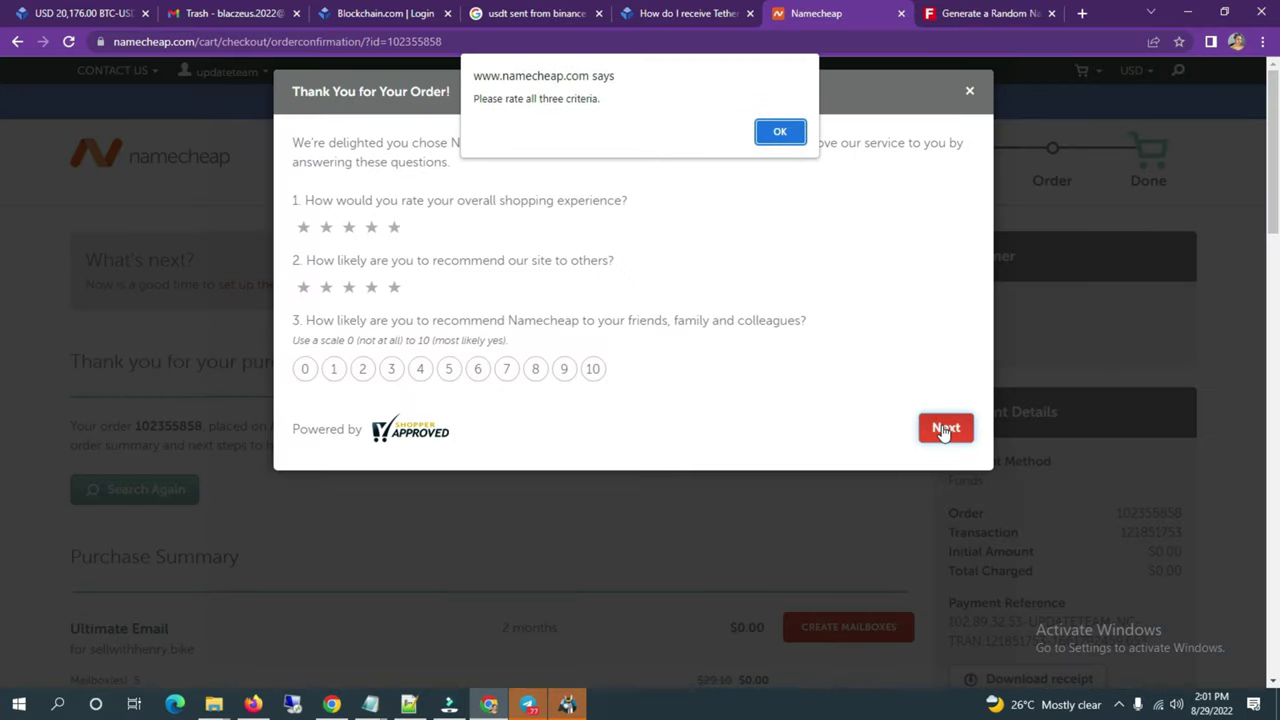
pyautogui.click(778, 134)
pyautogui.click(345, 230)
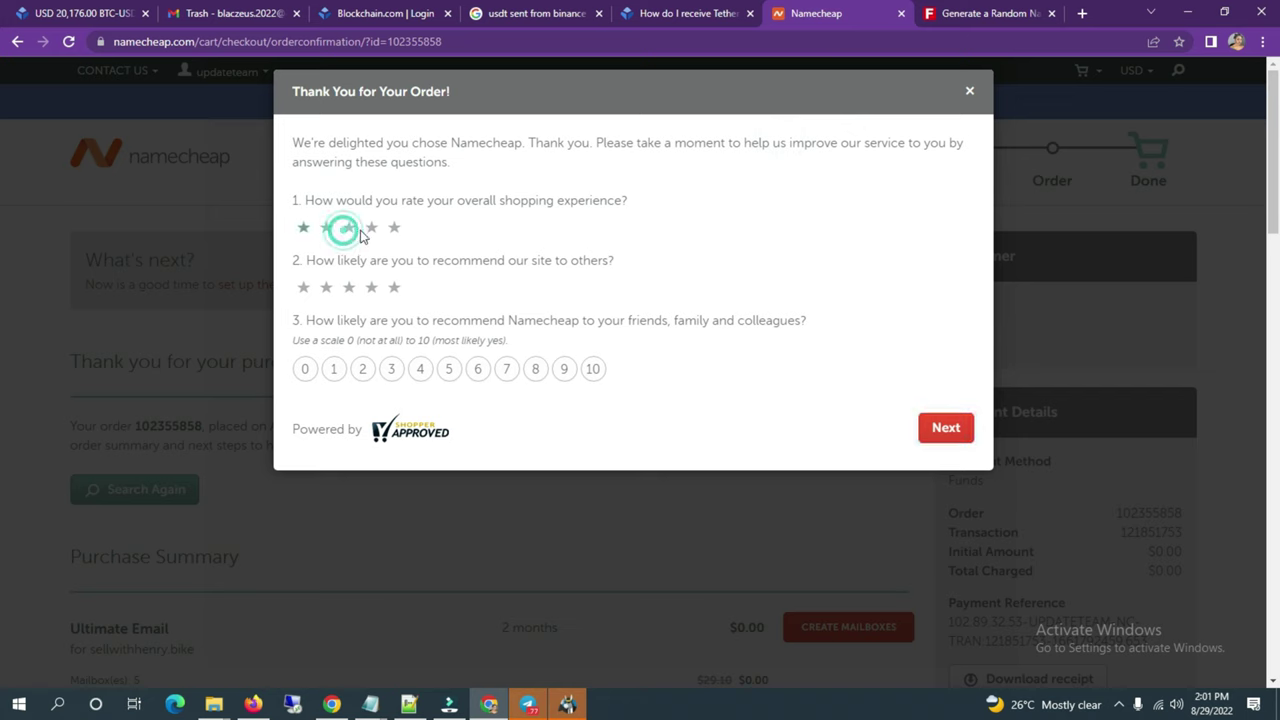
pyautogui.click(345, 288)
pyautogui.click(420, 369)
pyautogui.click(936, 430)
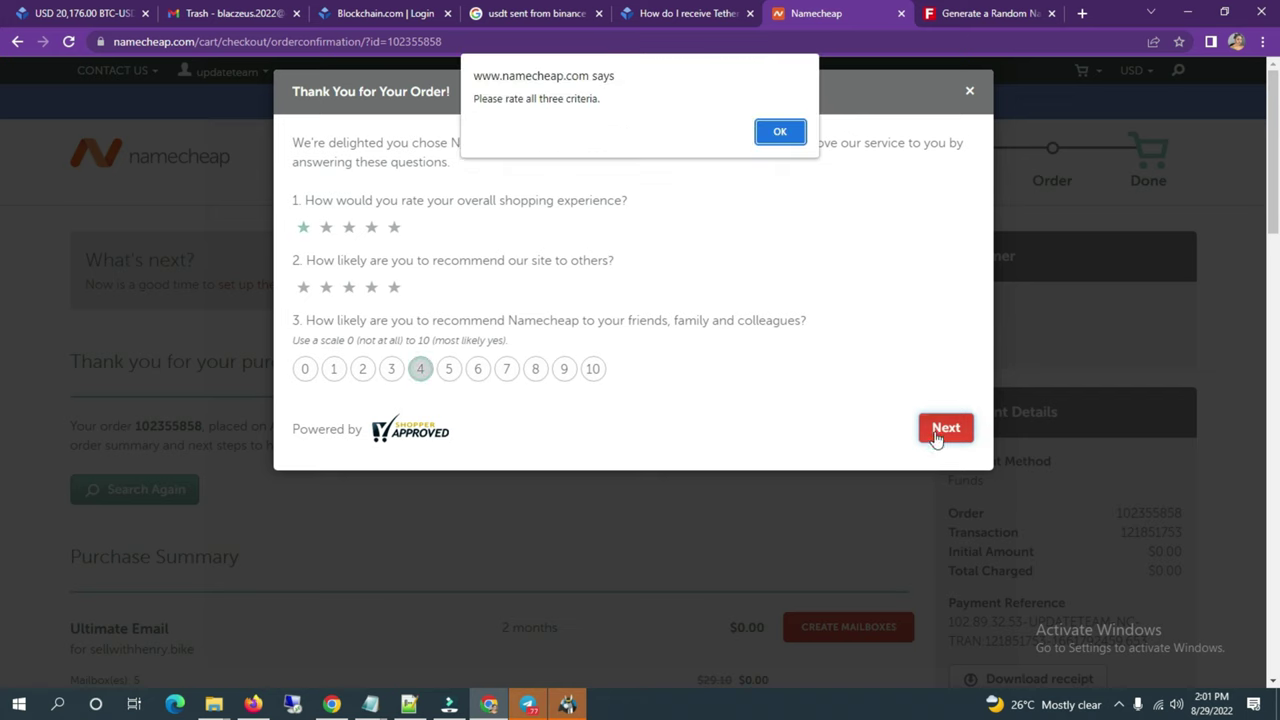
pyautogui.click(773, 132)
pyautogui.click(394, 288)
pyautogui.click(394, 228)
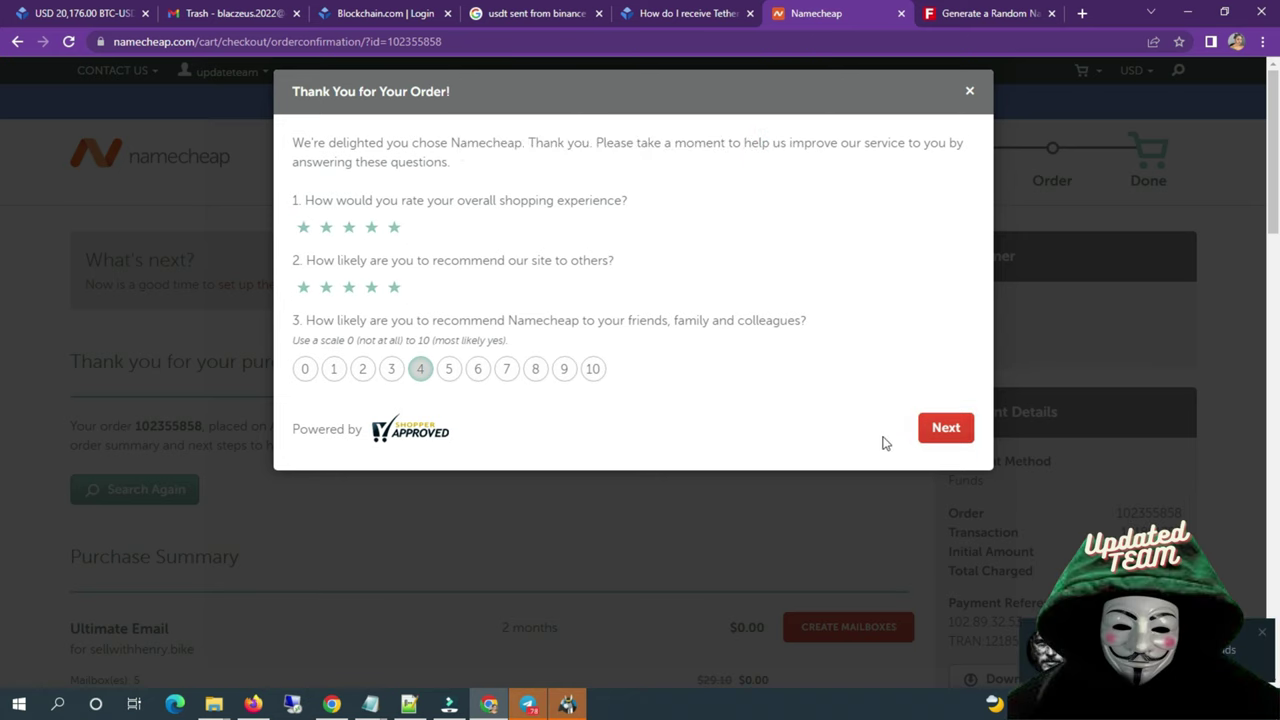
pyautogui.click(946, 428)
pyautogui.click(940, 305)
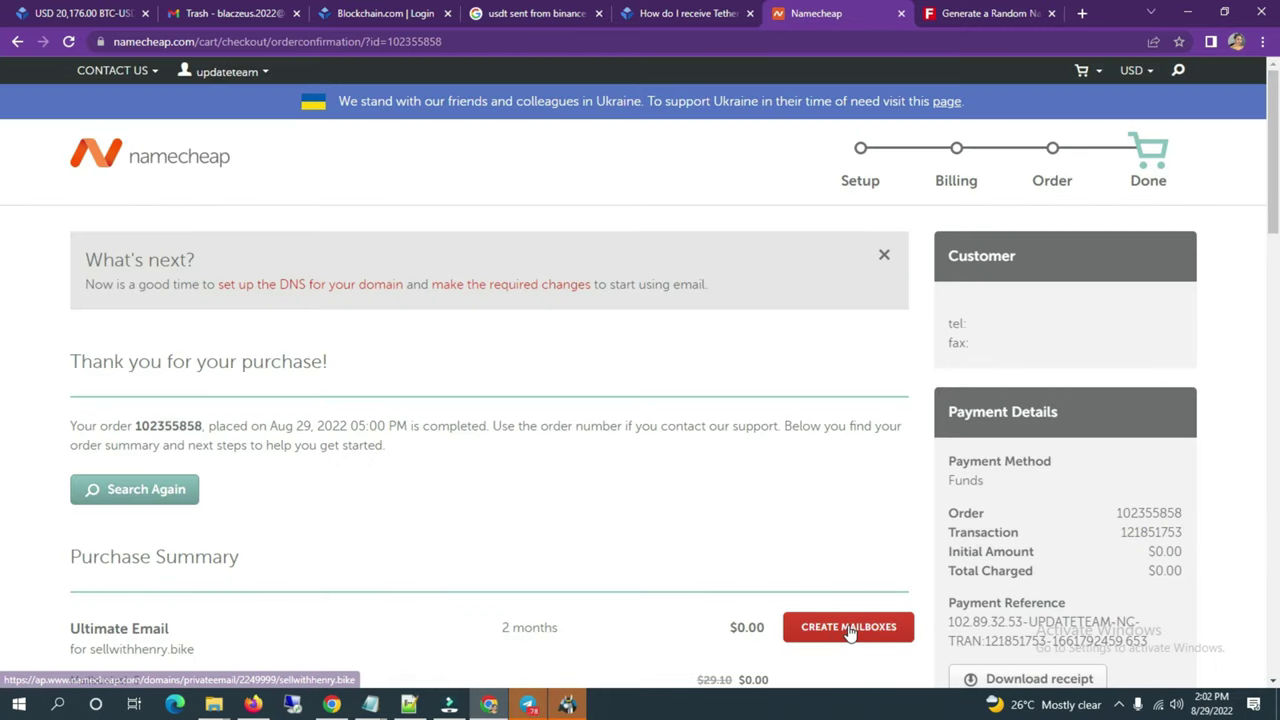
# Step: Open Create Mailboxes and select the mx1.privateemail.com value in the required DNS records table
pyautogui.scroll(-2, 850, 630)
pyautogui.click(873, 399)
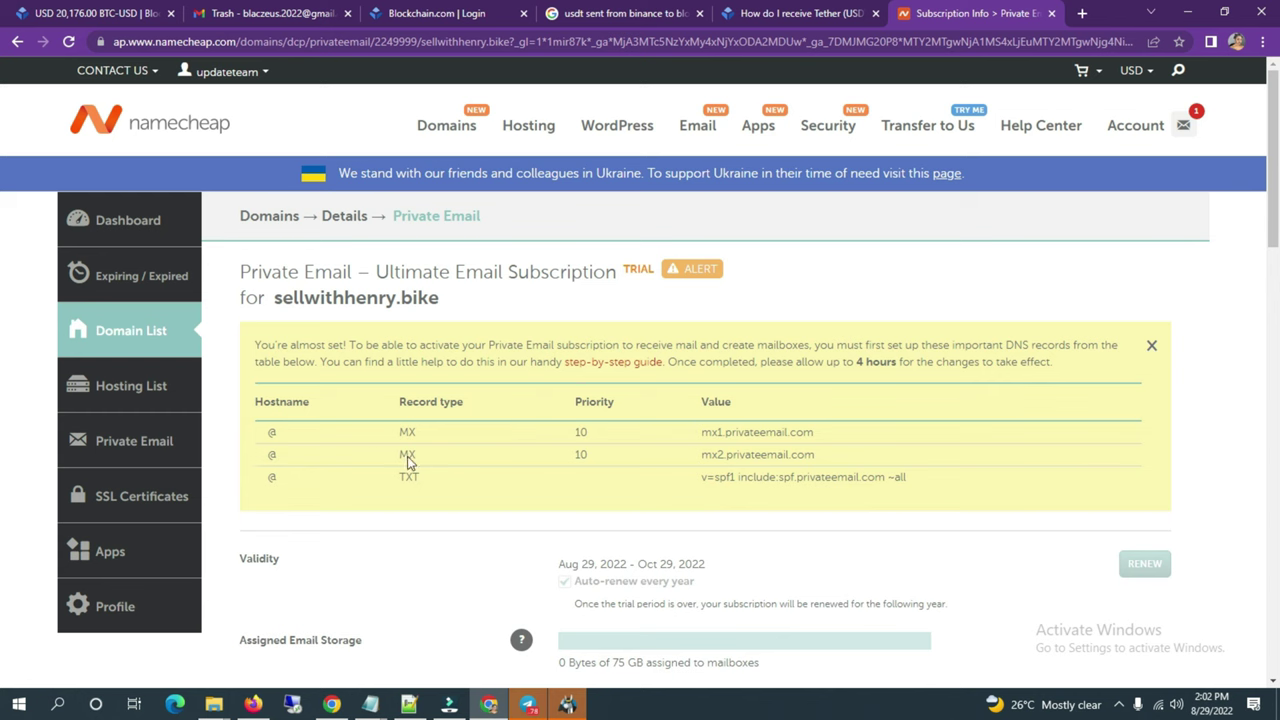
pyautogui.moveTo(248, 408); pyautogui.dragTo(510, 415)
pyautogui.moveTo(816, 432); pyautogui.dragTo(703, 437)
pyautogui.hotkey('ctrl', 'c')
# Step: Close the Google Voice tab and open Manage DNS Records for sellwithhenry.bike on Name.com
pyautogui.click(331, 704)
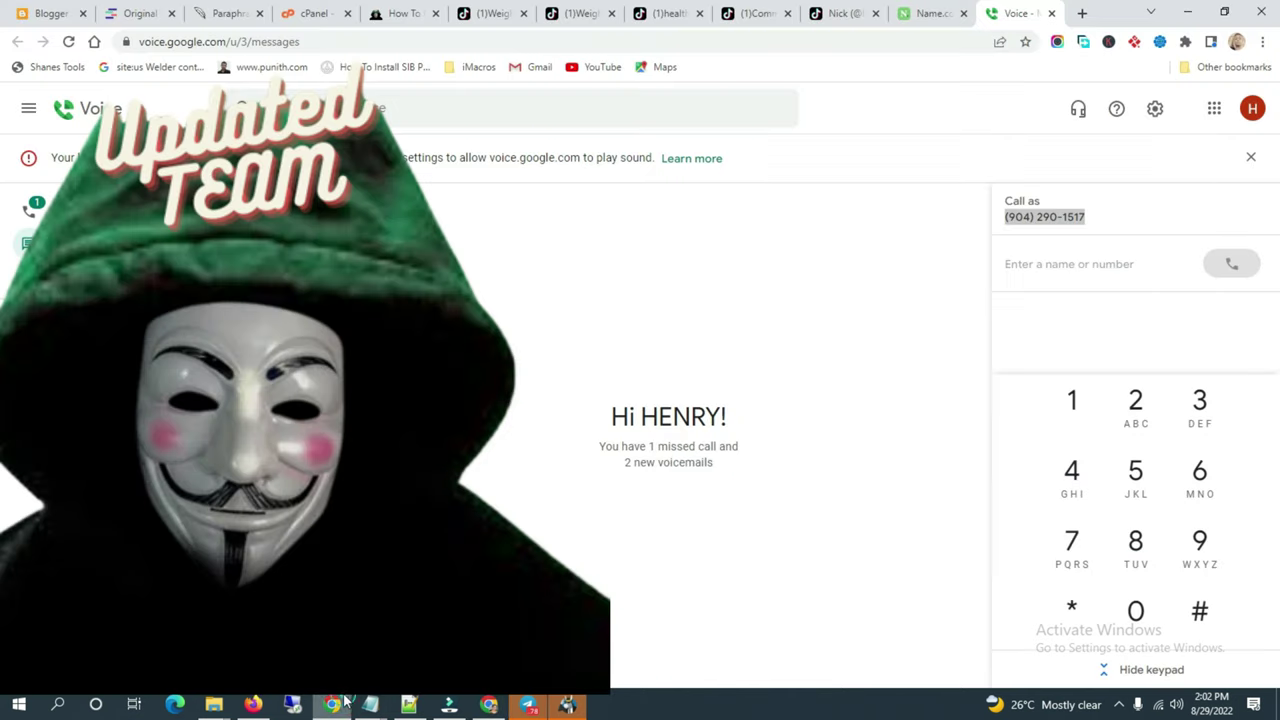
pyautogui.hotkey('ctrl', 'w')
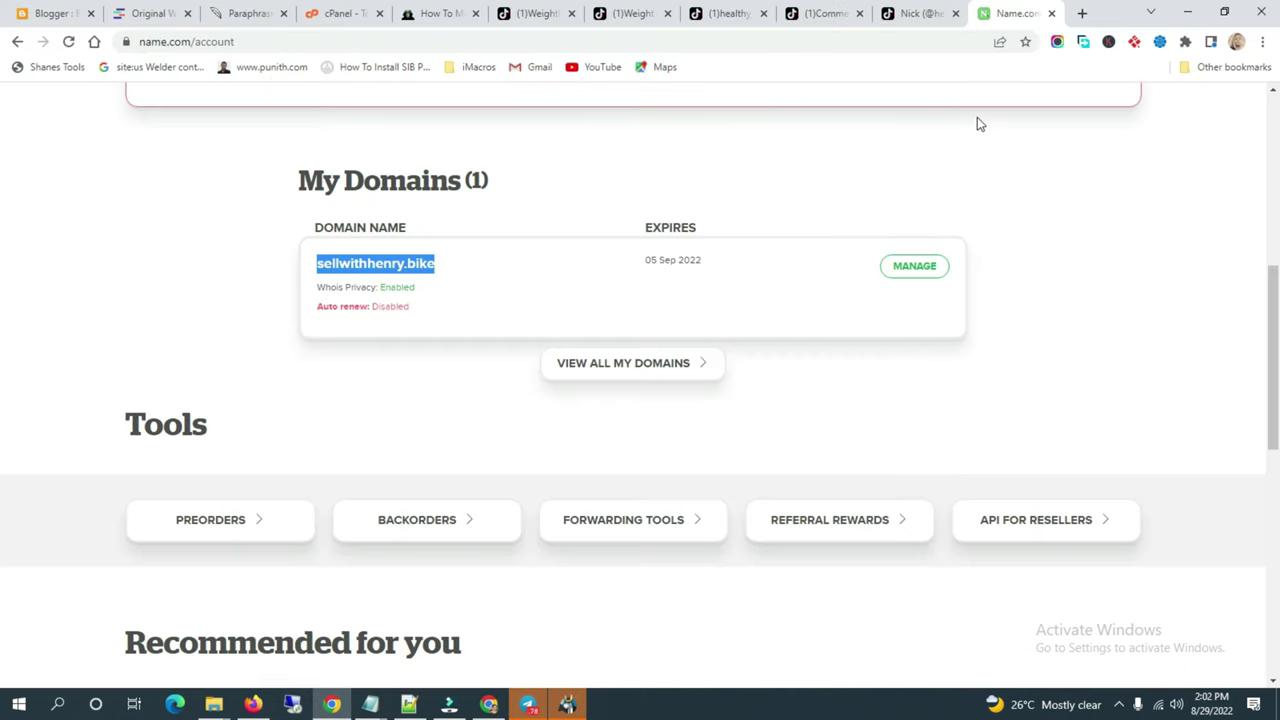
pyautogui.scroll(2, 616, 420)
pyautogui.click(906, 427)
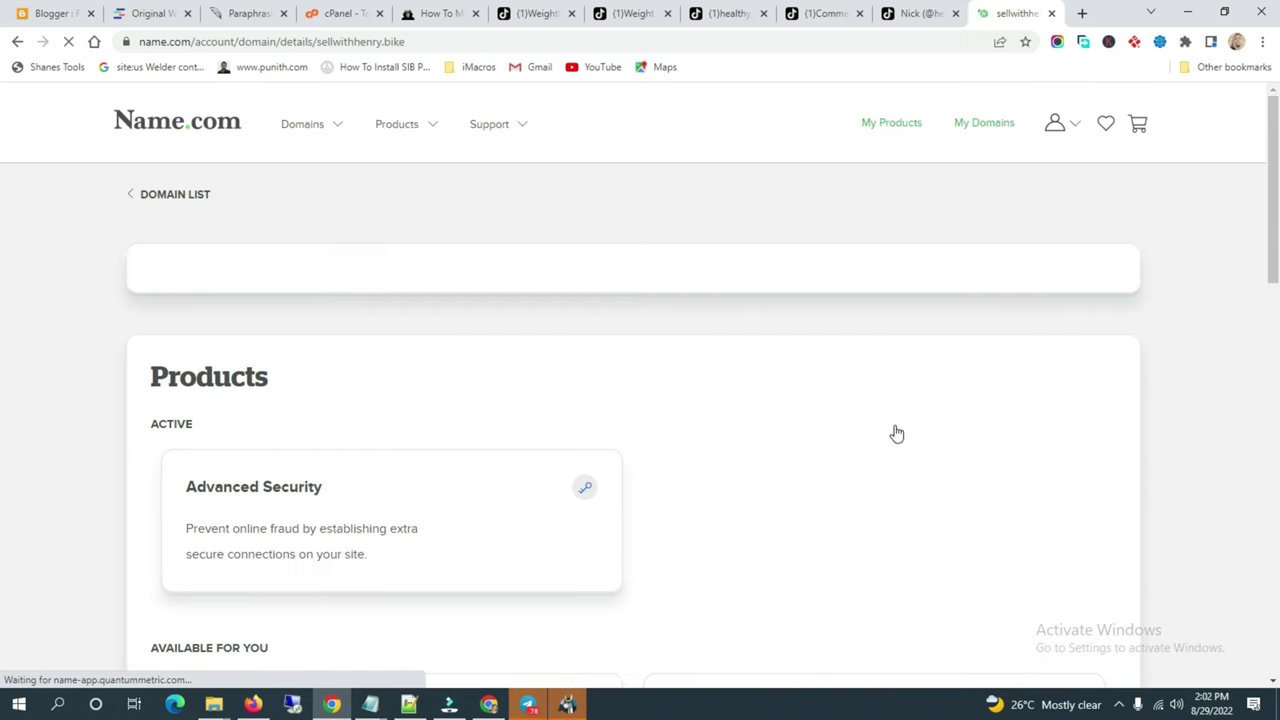
pyautogui.scroll(-5, 898, 433)
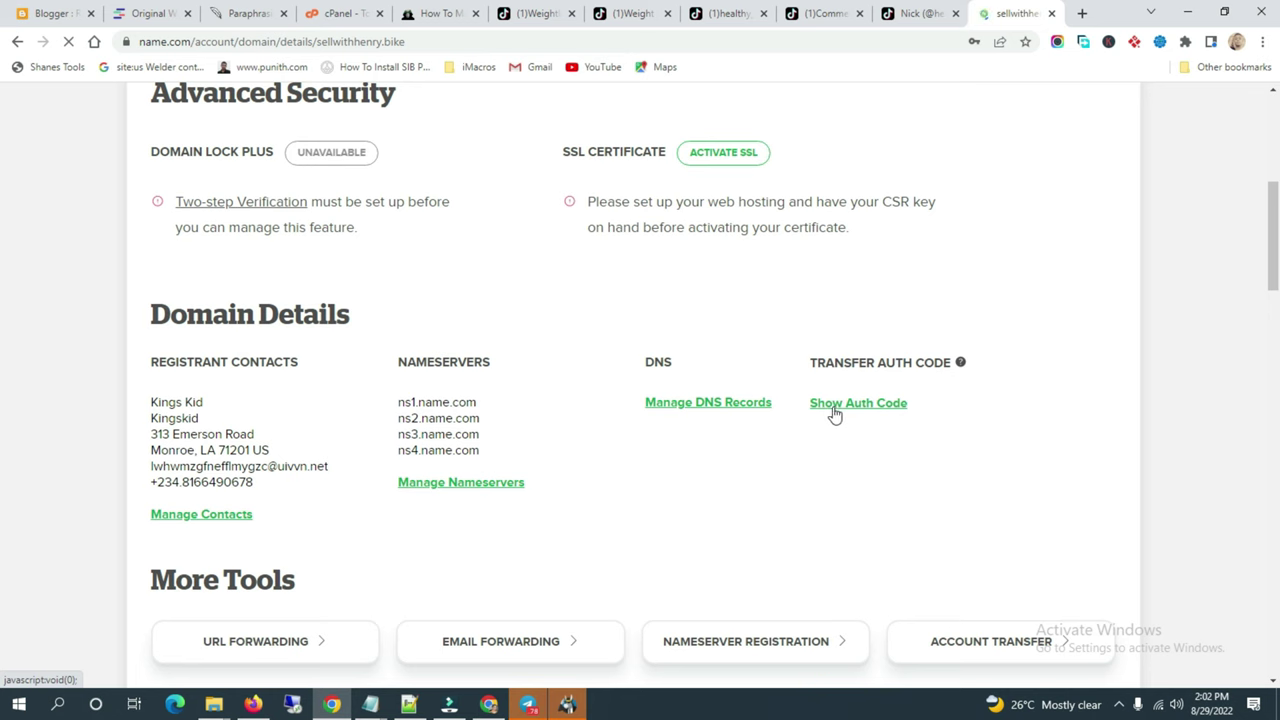
pyautogui.click(744, 407)
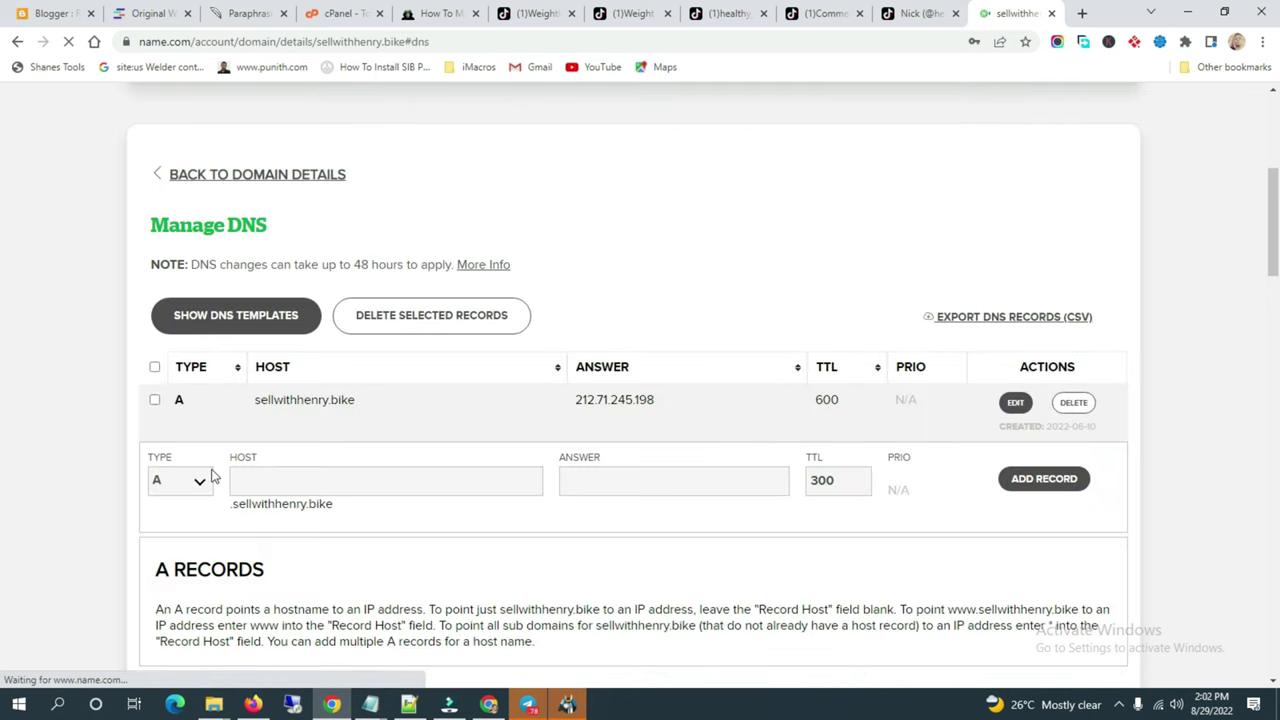
# Step: Fill in a new MX record with host @ and answer mx1.privateemail.com
pyautogui.moveTo(488, 704)
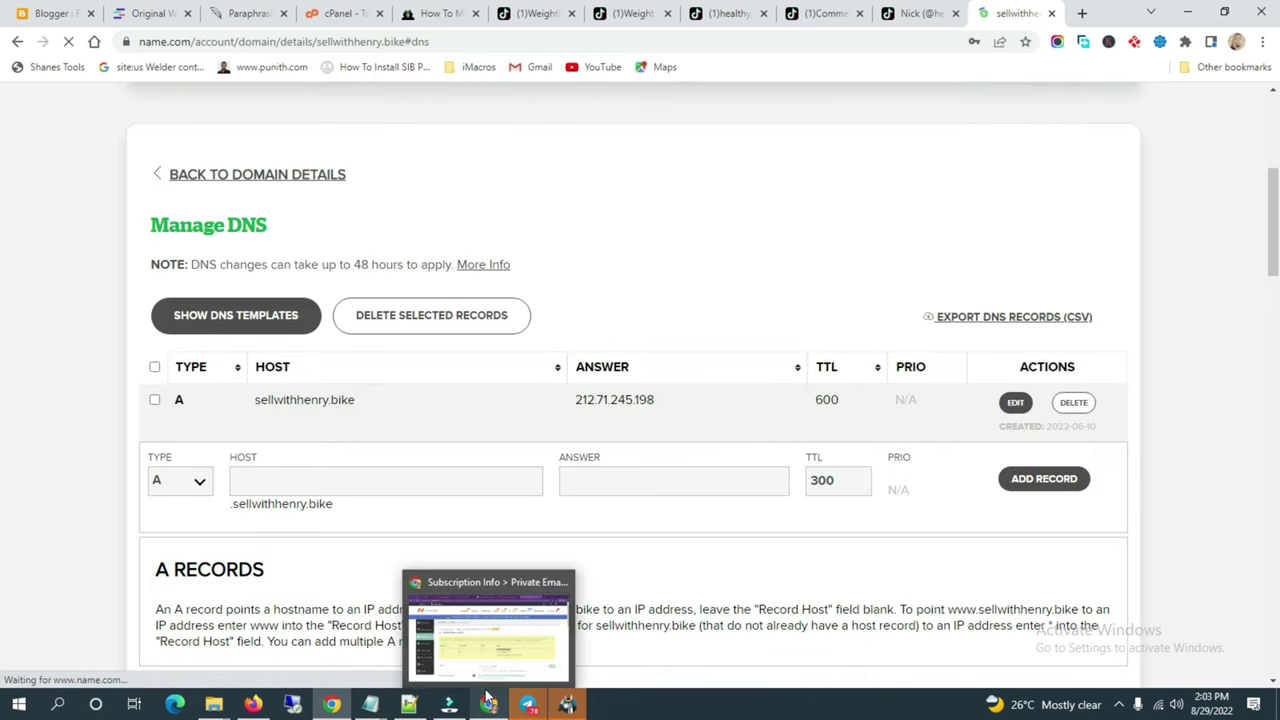
pyautogui.click(490, 652)
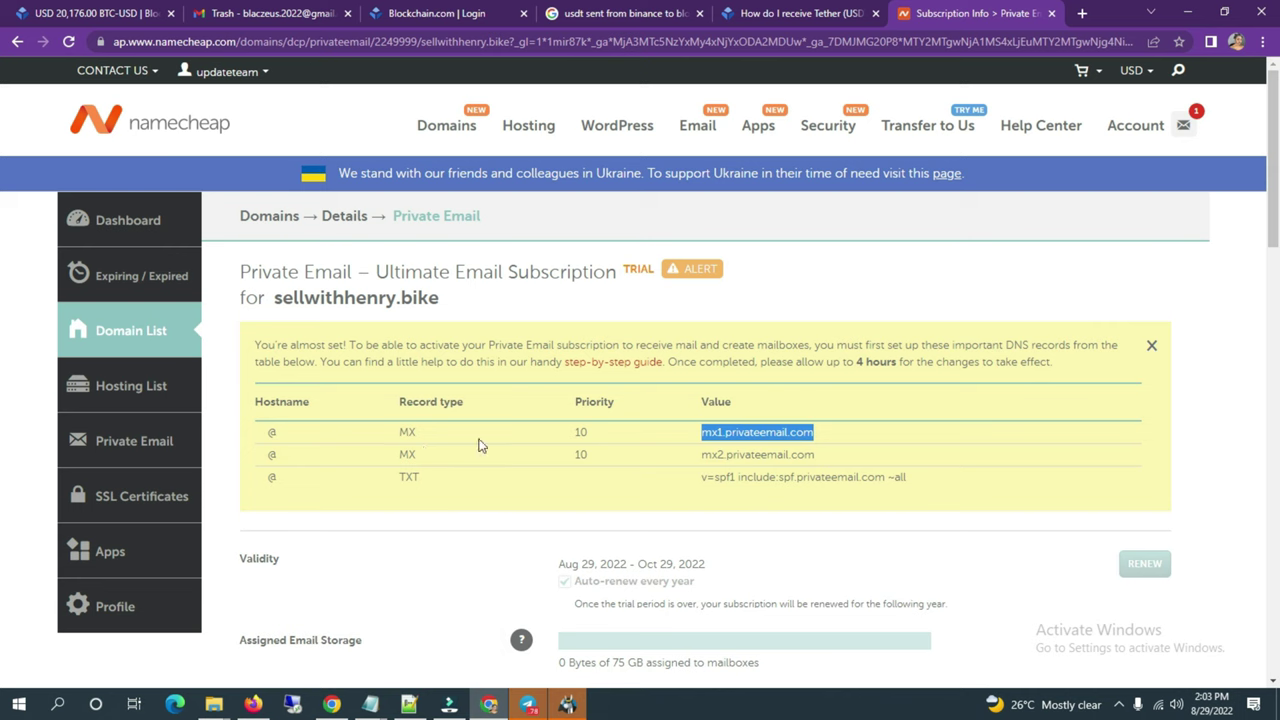
pyautogui.click(331, 704)
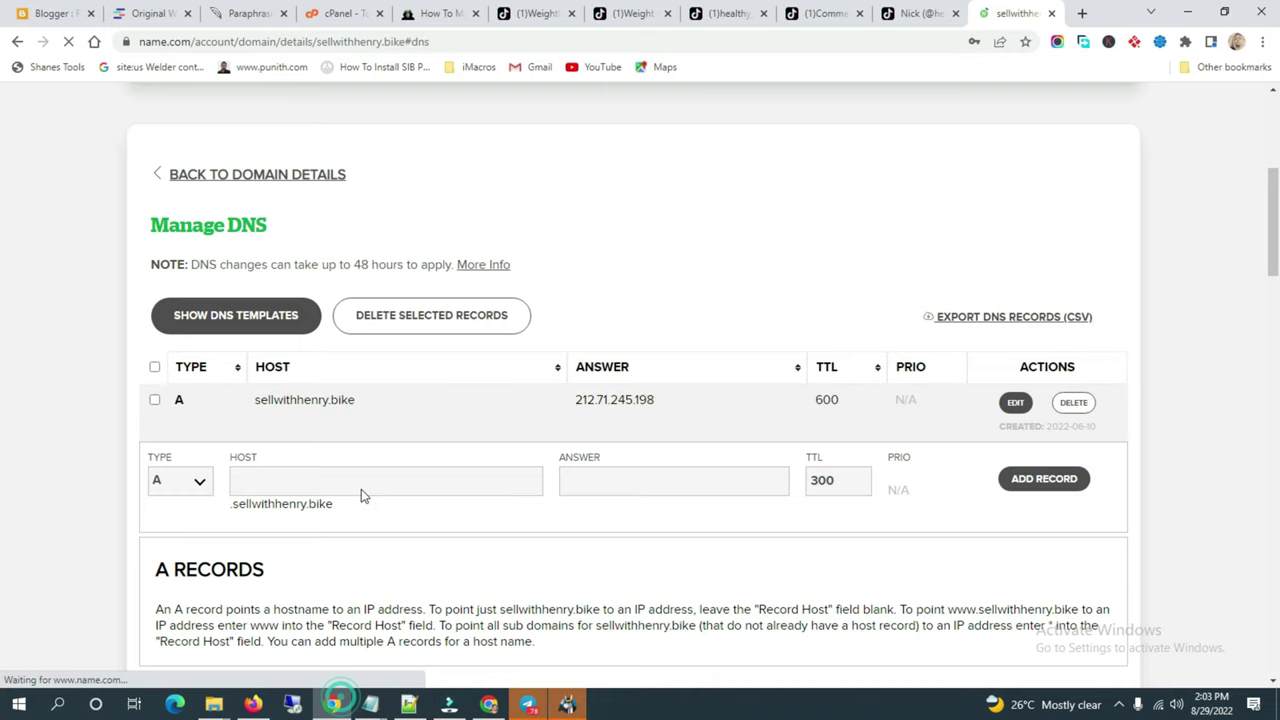
pyautogui.click(199, 481)
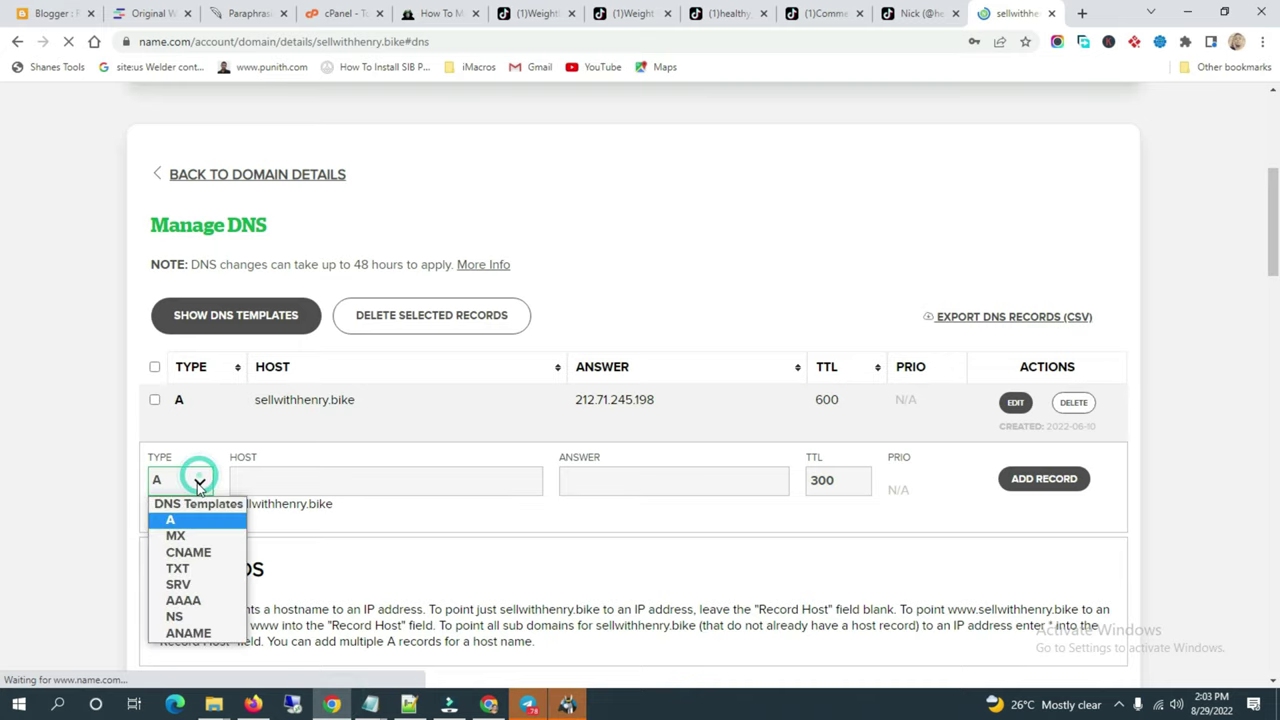
pyautogui.click(188, 533)
pyautogui.click(257, 485)
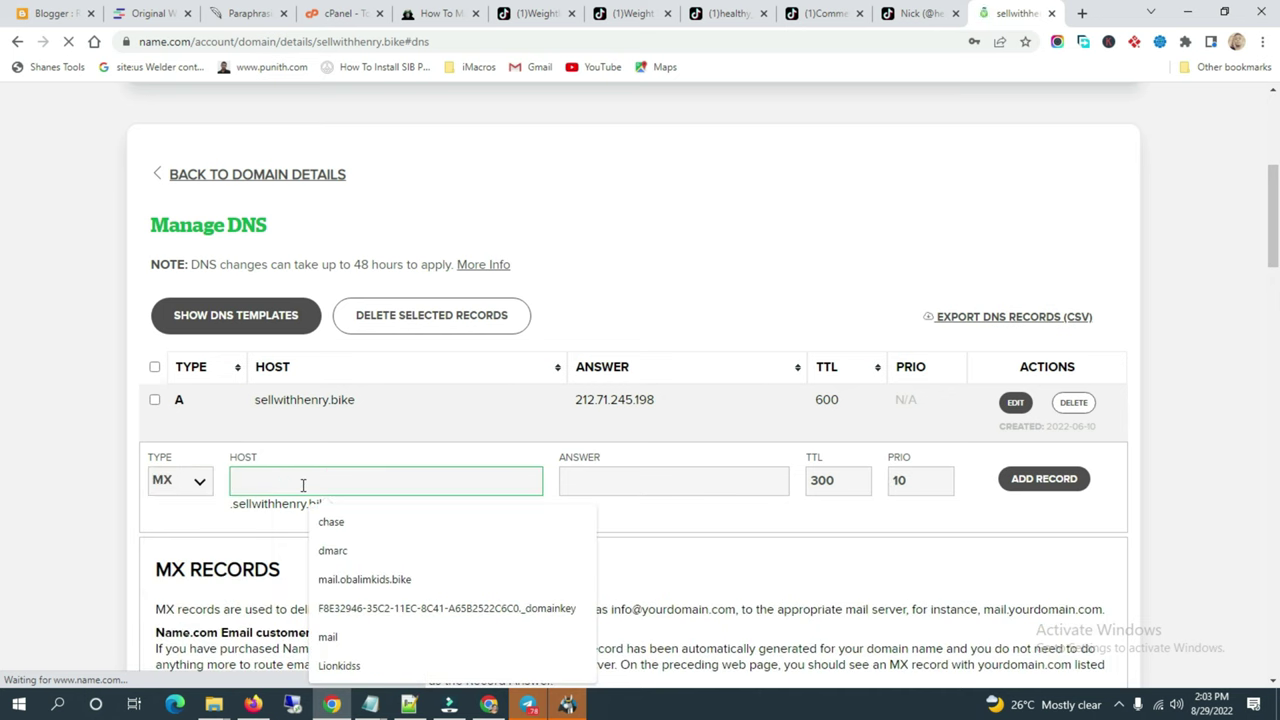
pyautogui.write('@')
pyautogui.click(643, 476)
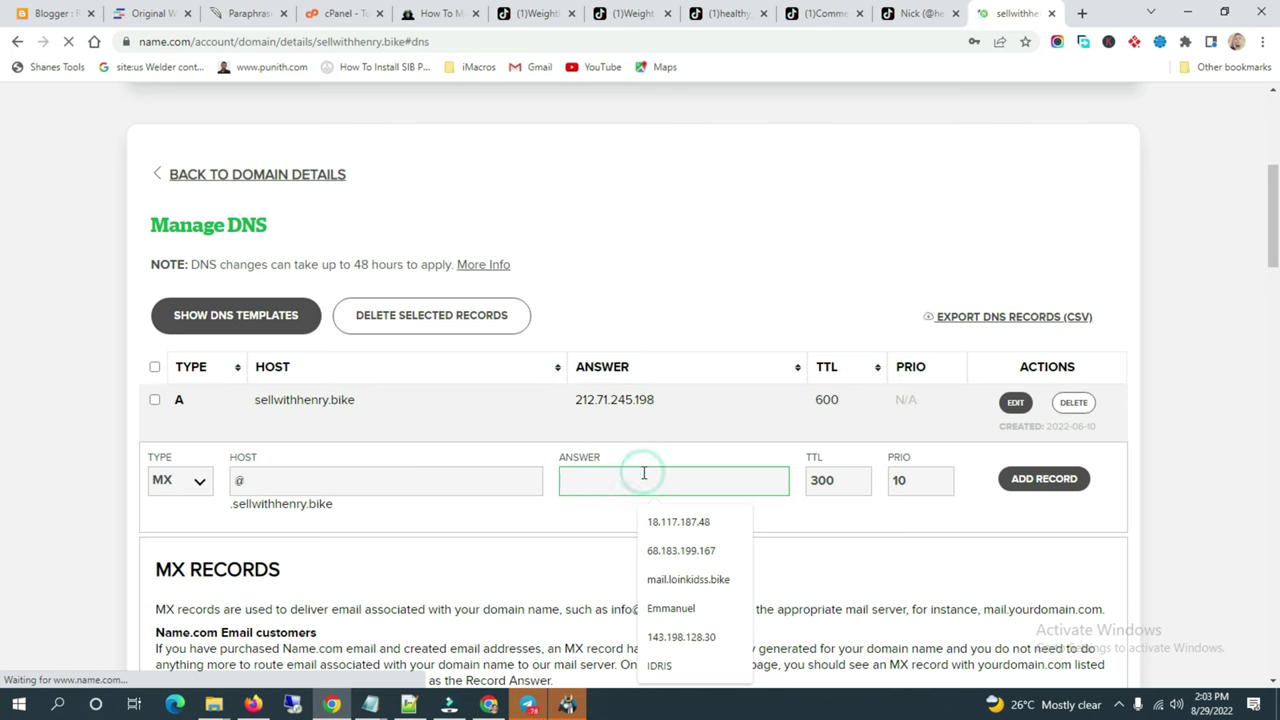
pyautogui.hotkey('ctrl', 'v')
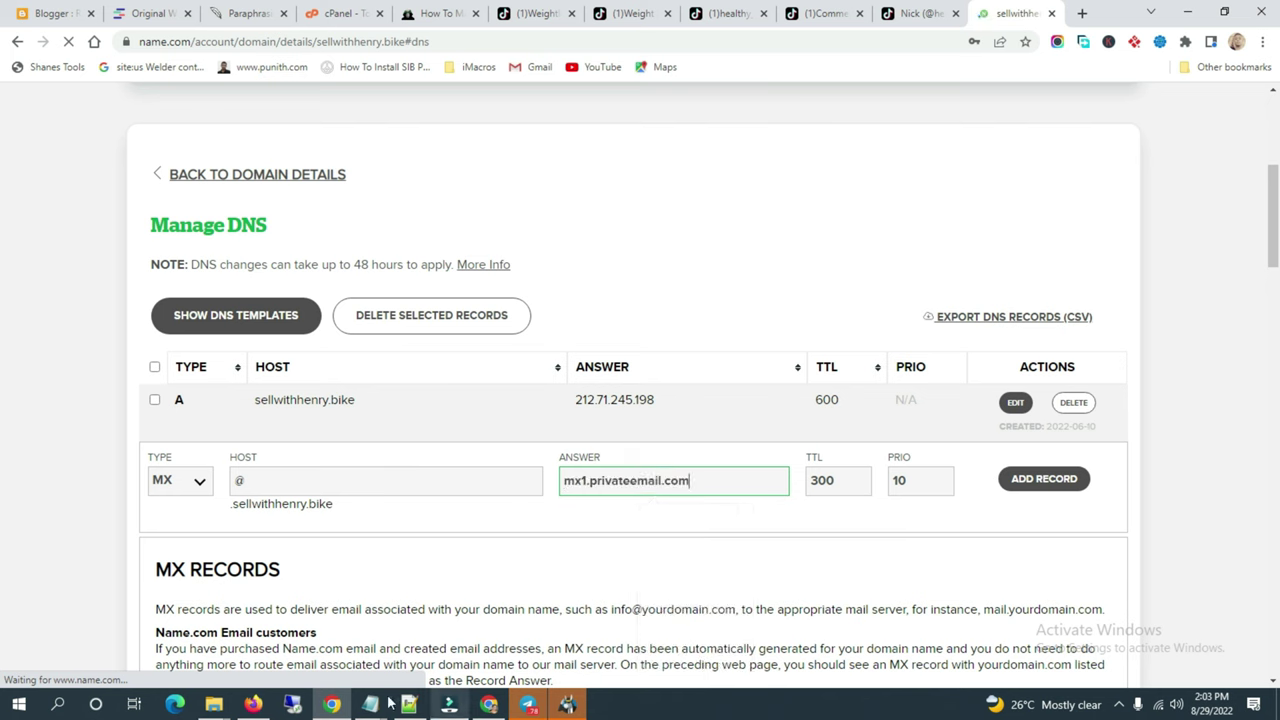
# Step: Copy the mx2.privateemail.com value, save the mx1 MX record, and delete the old A record
pyautogui.click(487, 704)
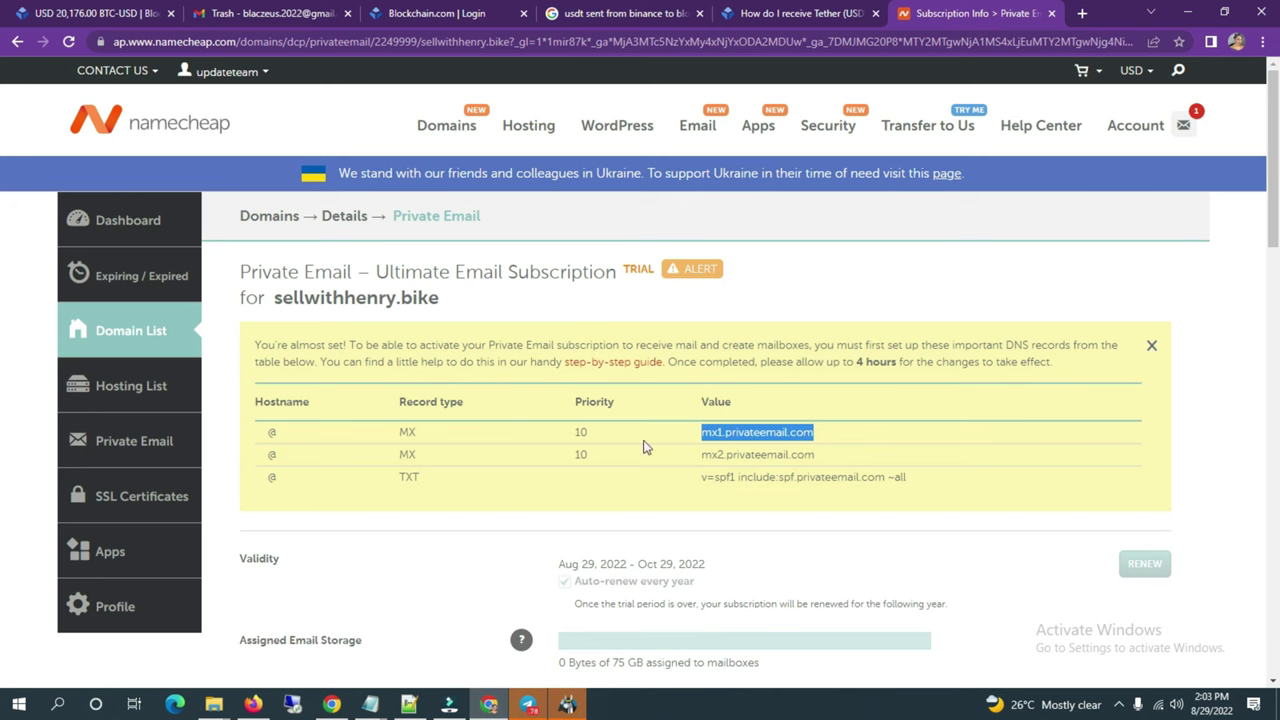
pyautogui.moveTo(814, 456); pyautogui.dragTo(704, 458)
pyautogui.hotkey('ctrl', 'c')
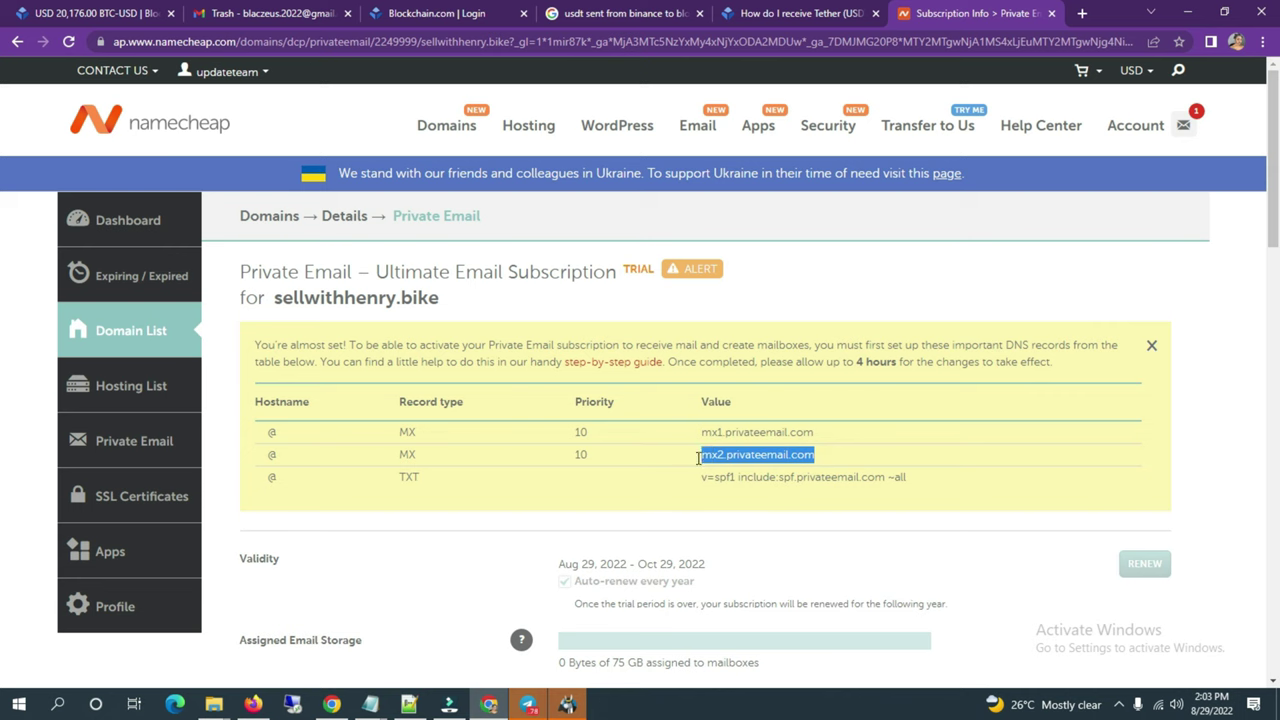
pyautogui.click(331, 704)
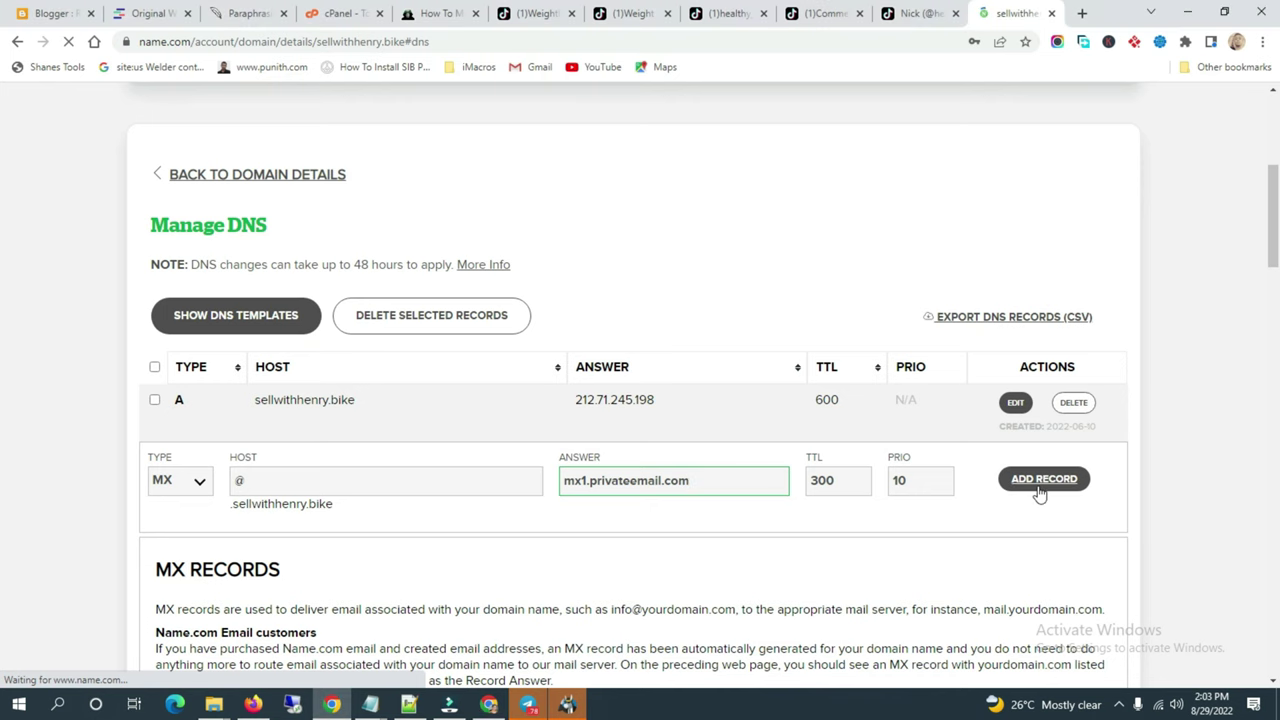
pyautogui.click(1038, 486)
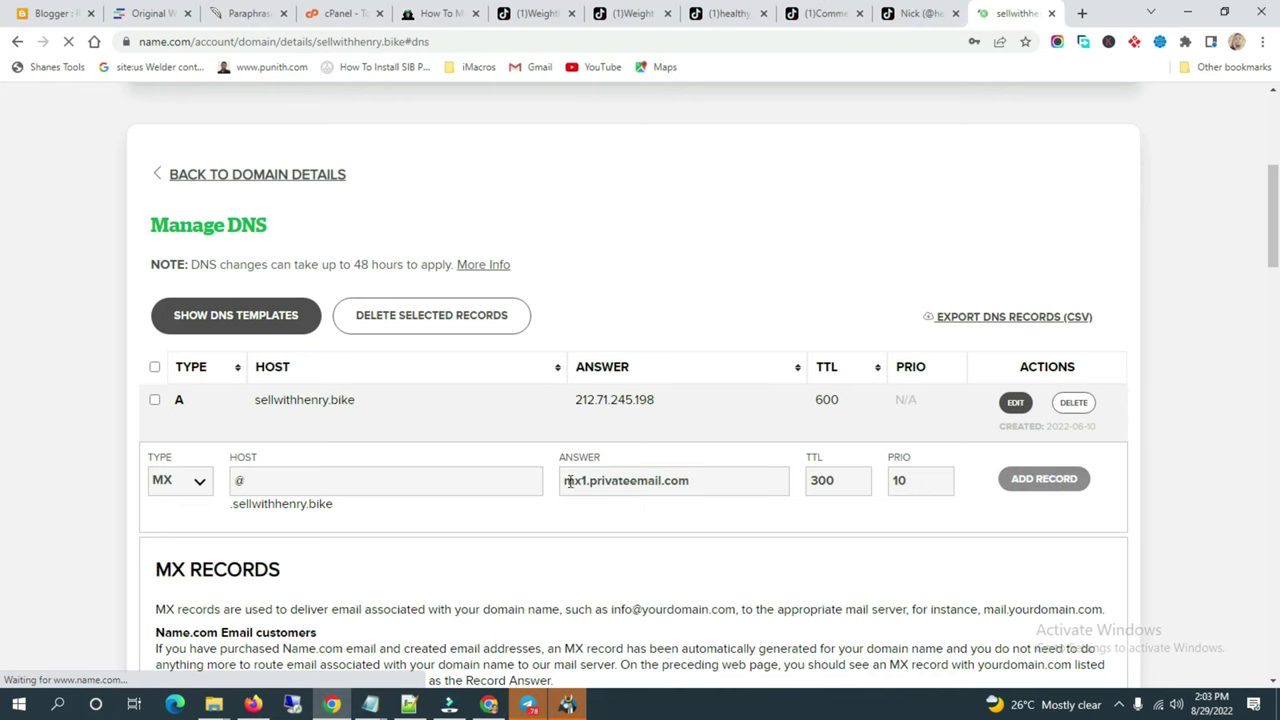
pyautogui.click(1073, 402)
pyautogui.click(1005, 402)
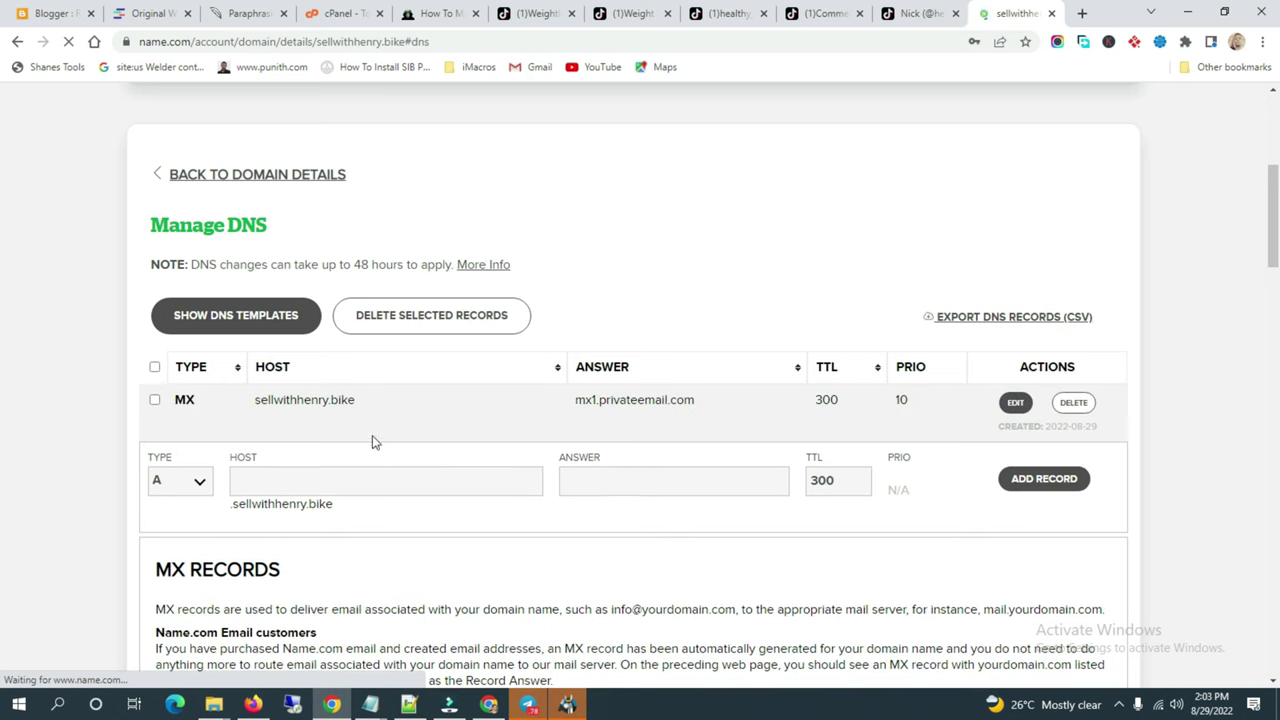
# Step: Add an MX record with host @ pointing to mx2.privateemail.com
pyautogui.click(195, 487)
pyautogui.click(170, 534)
pyautogui.click(265, 483)
pyautogui.write('@')
pyautogui.click(595, 480)
pyautogui.hotkey('ctrl', 'v')
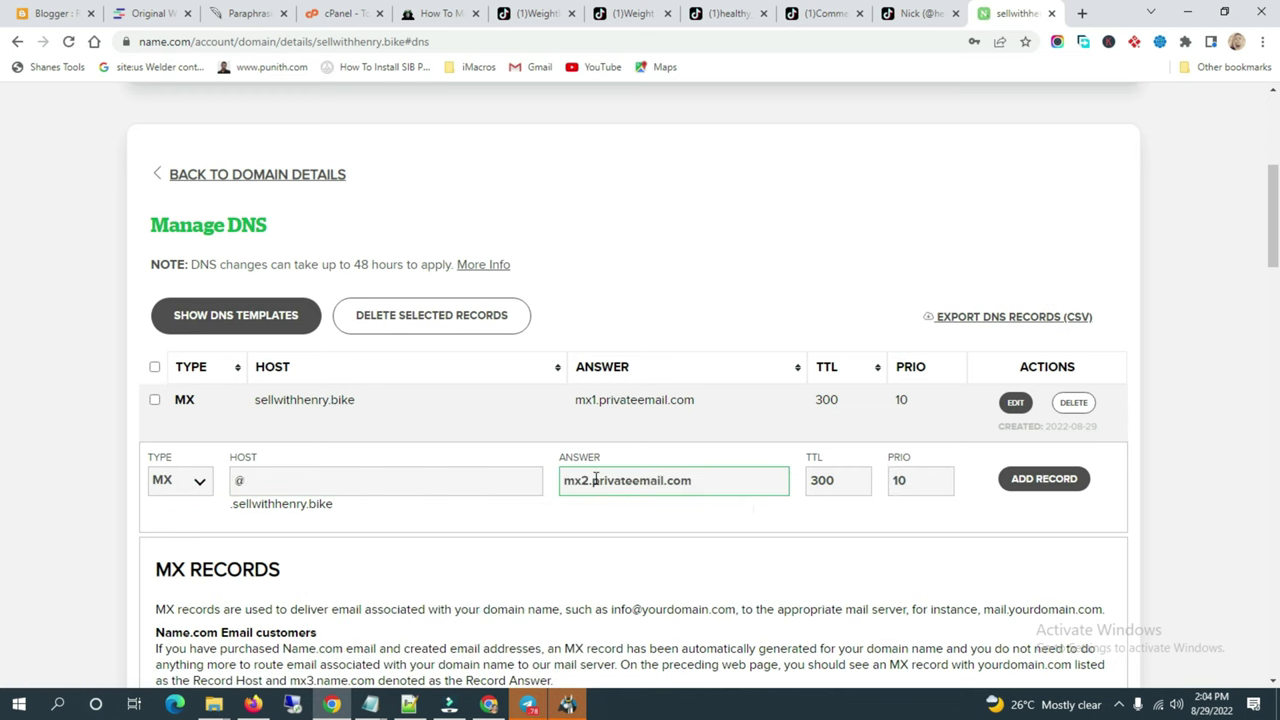
pyautogui.click(1032, 487)
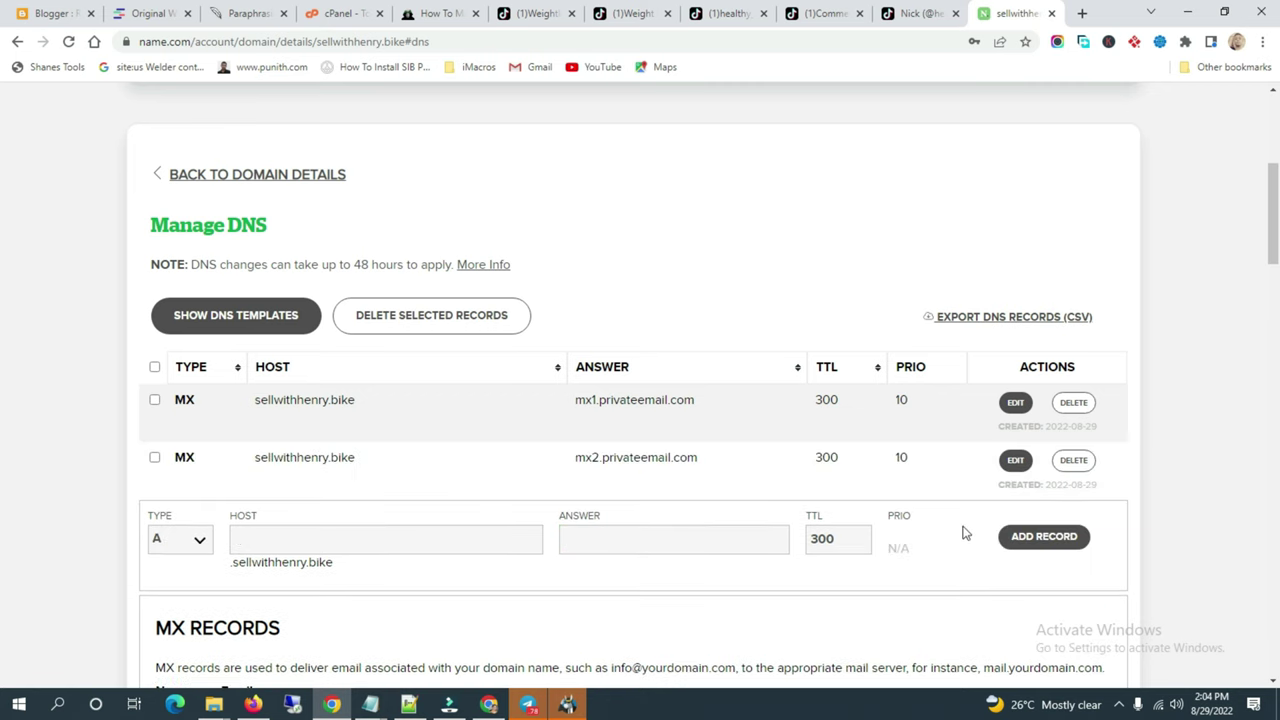
# Step: Copy the SPF value from Namecheap and add it as a TXT record for host @
pyautogui.hotkey('alt', 'Tab')
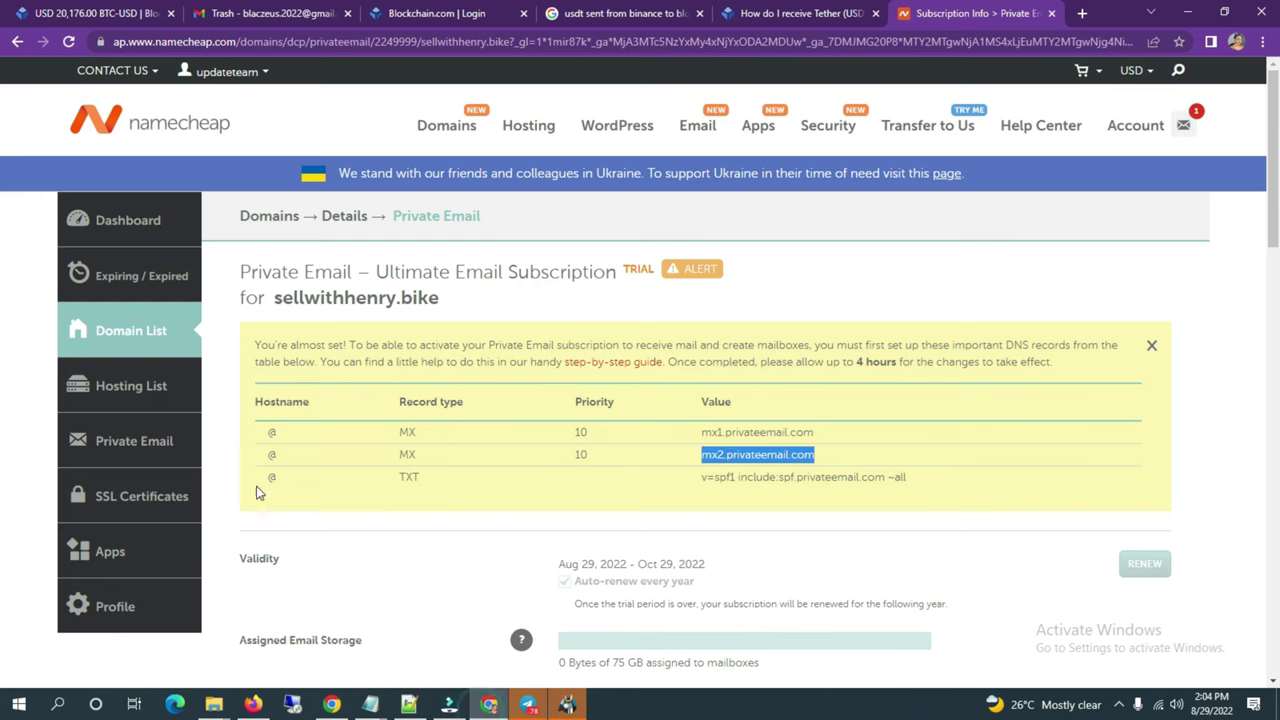
pyautogui.tripleClick(908, 478)
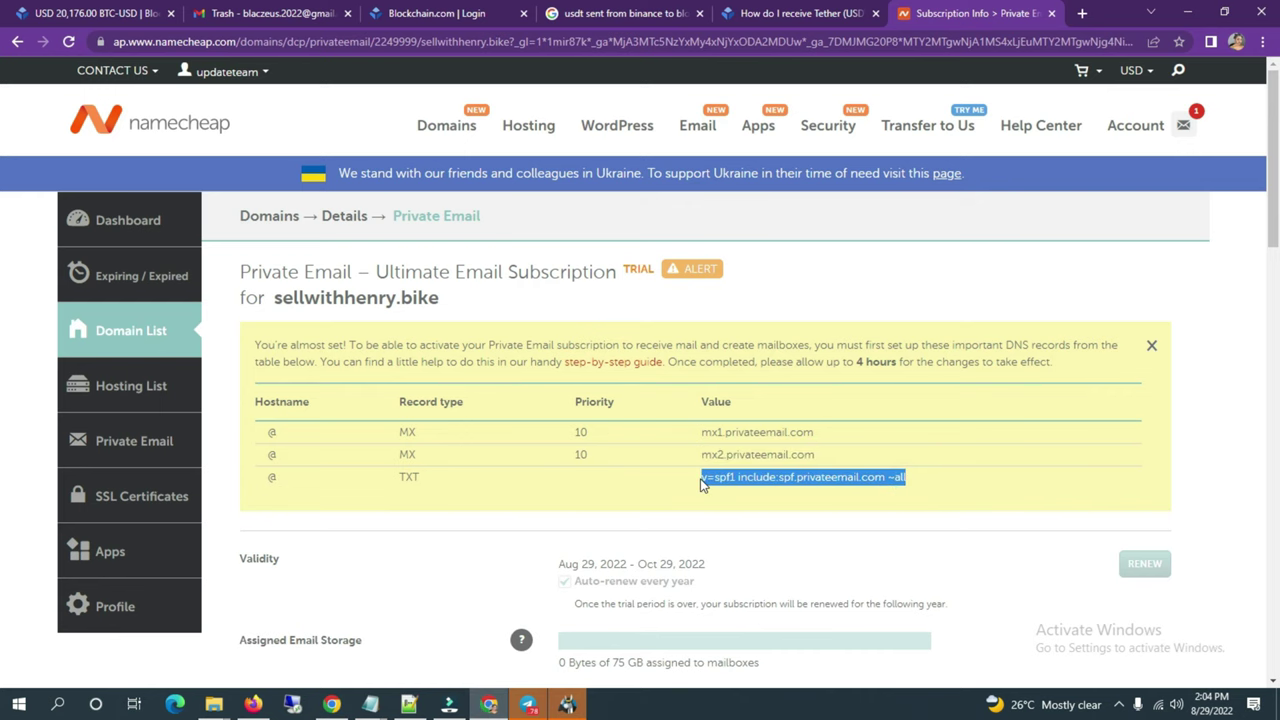
pyautogui.click(332, 705)
pyautogui.click(198, 540)
pyautogui.click(193, 450)
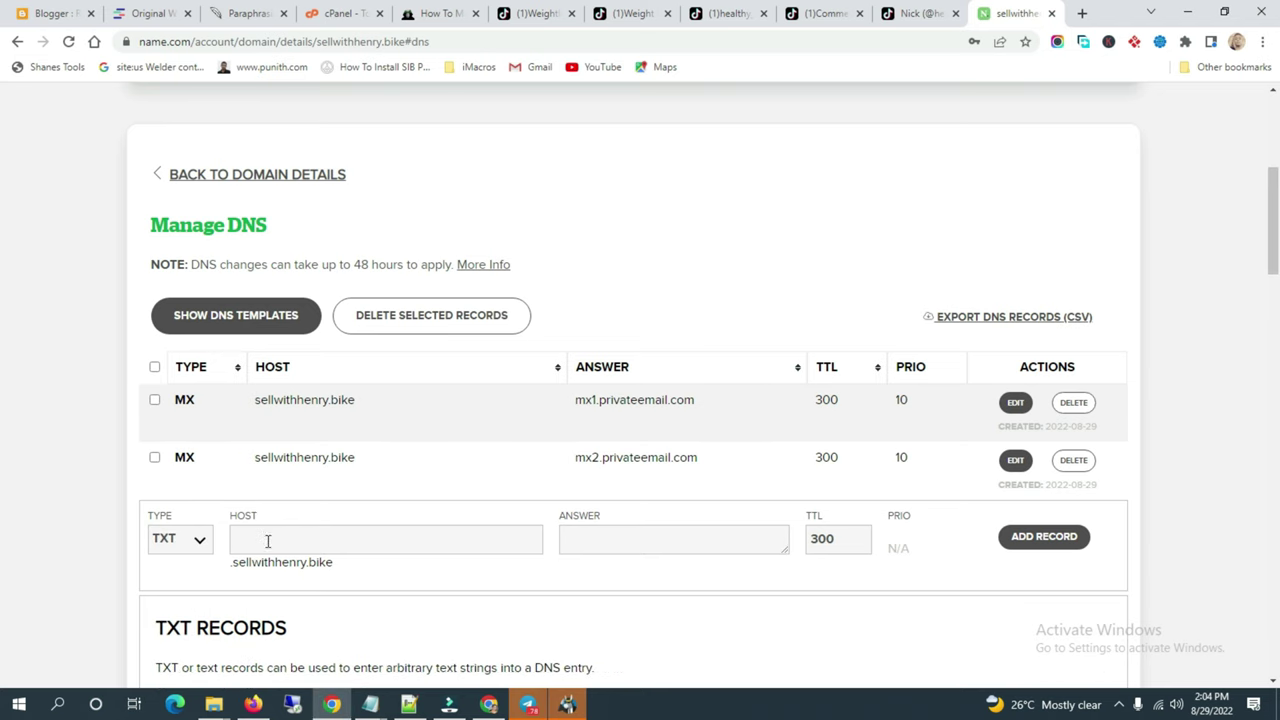
pyautogui.click(268, 541)
pyautogui.write('@')
pyautogui.click(591, 537)
pyautogui.hotkey('ctrl', 'v')
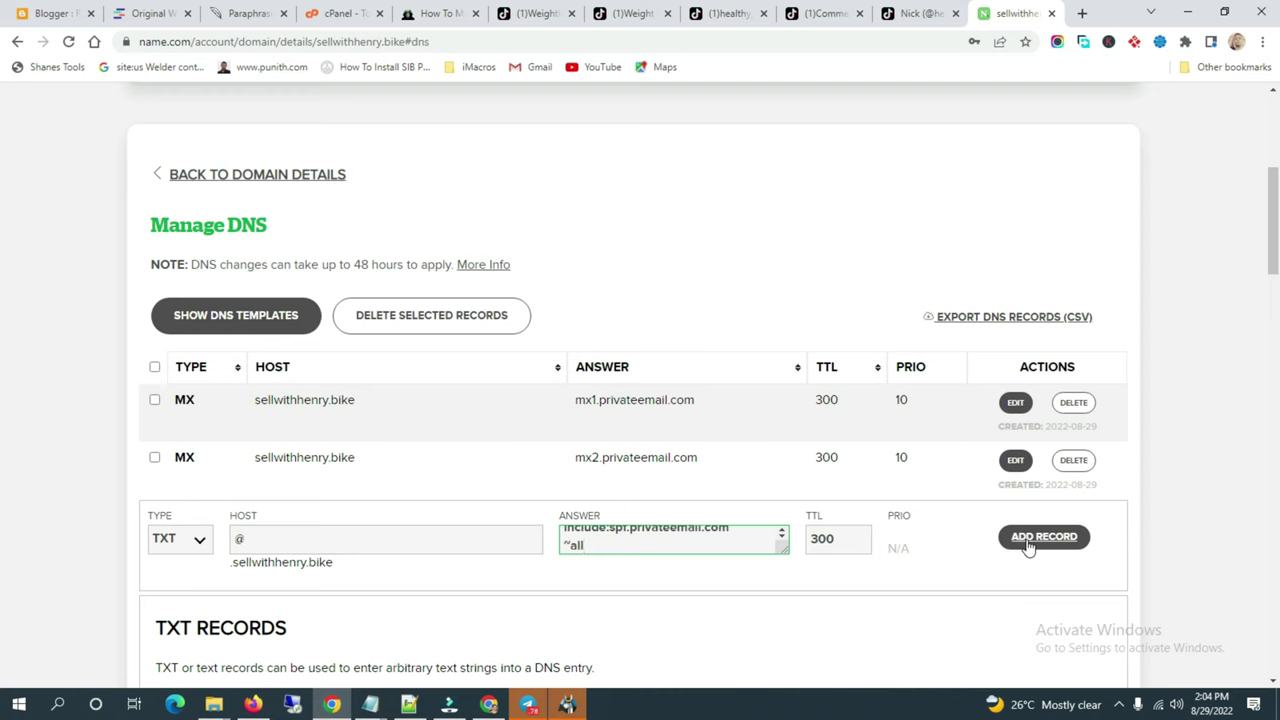
pyautogui.click(1034, 536)
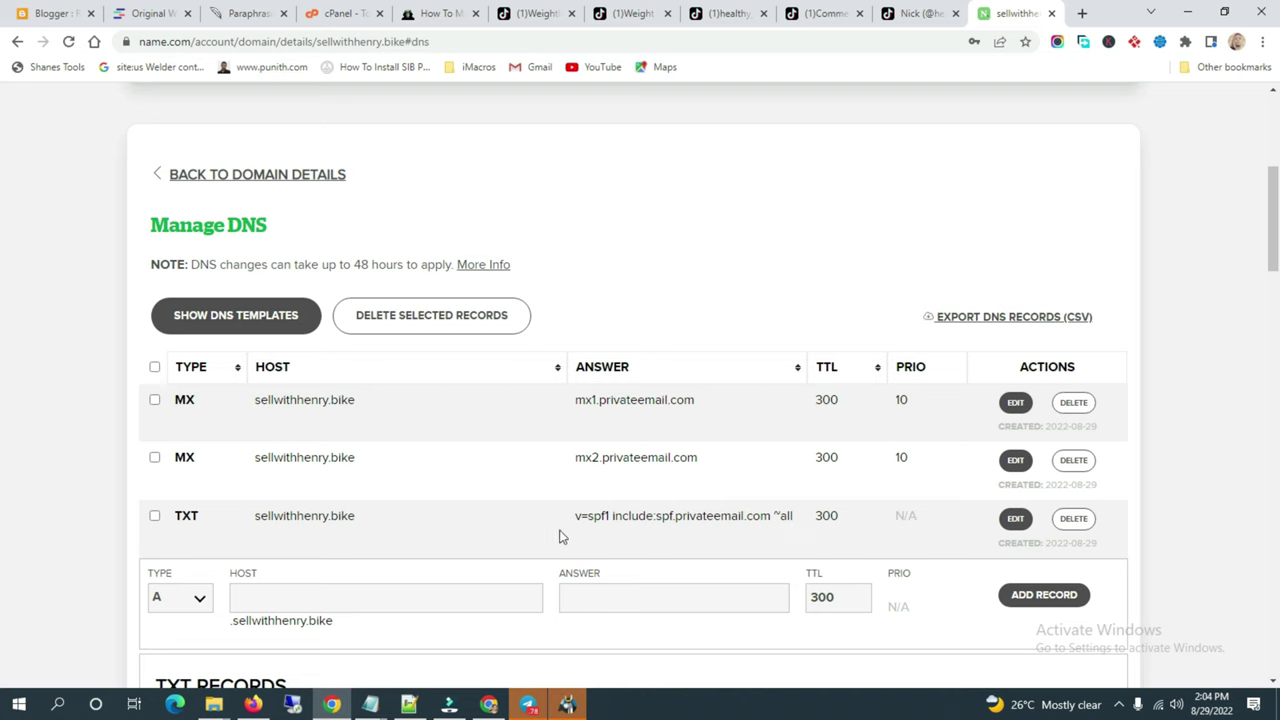
# Step: Finish the Namecheap Private Email setup page with Done
pyautogui.click(489, 704)
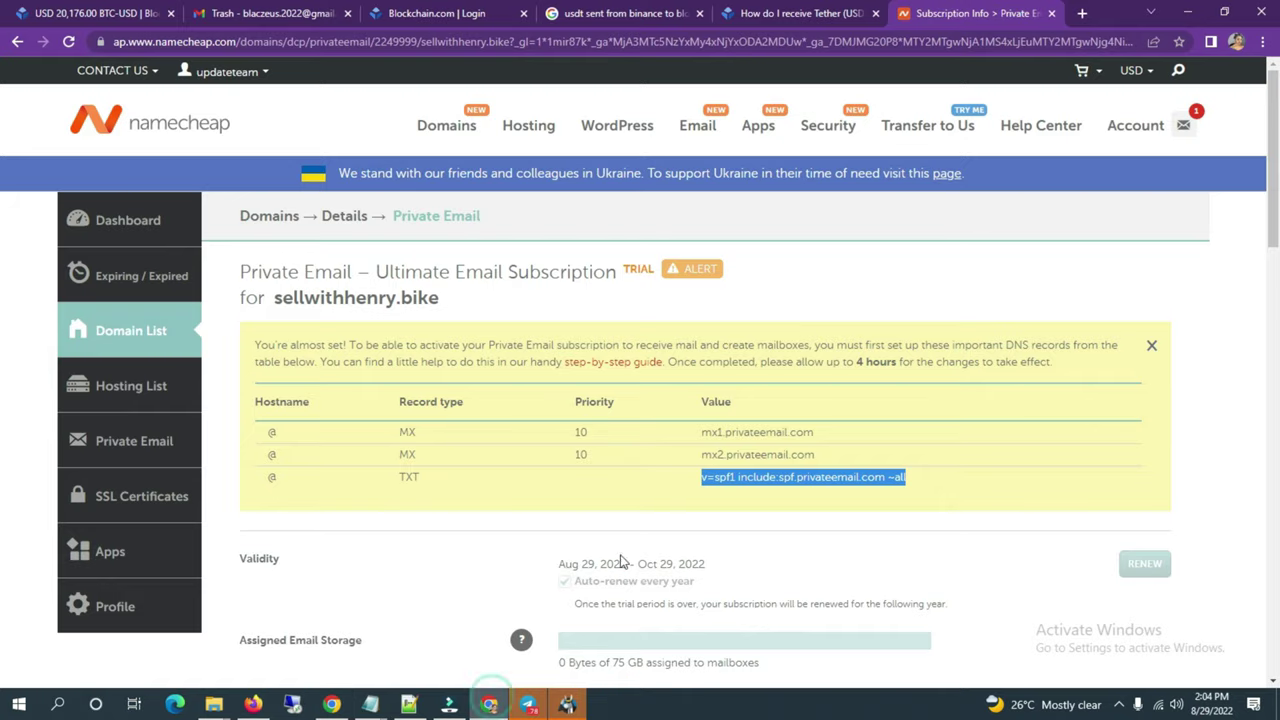
pyautogui.scroll(-6, 738, 506)
pyautogui.scroll(2, 740, 508)
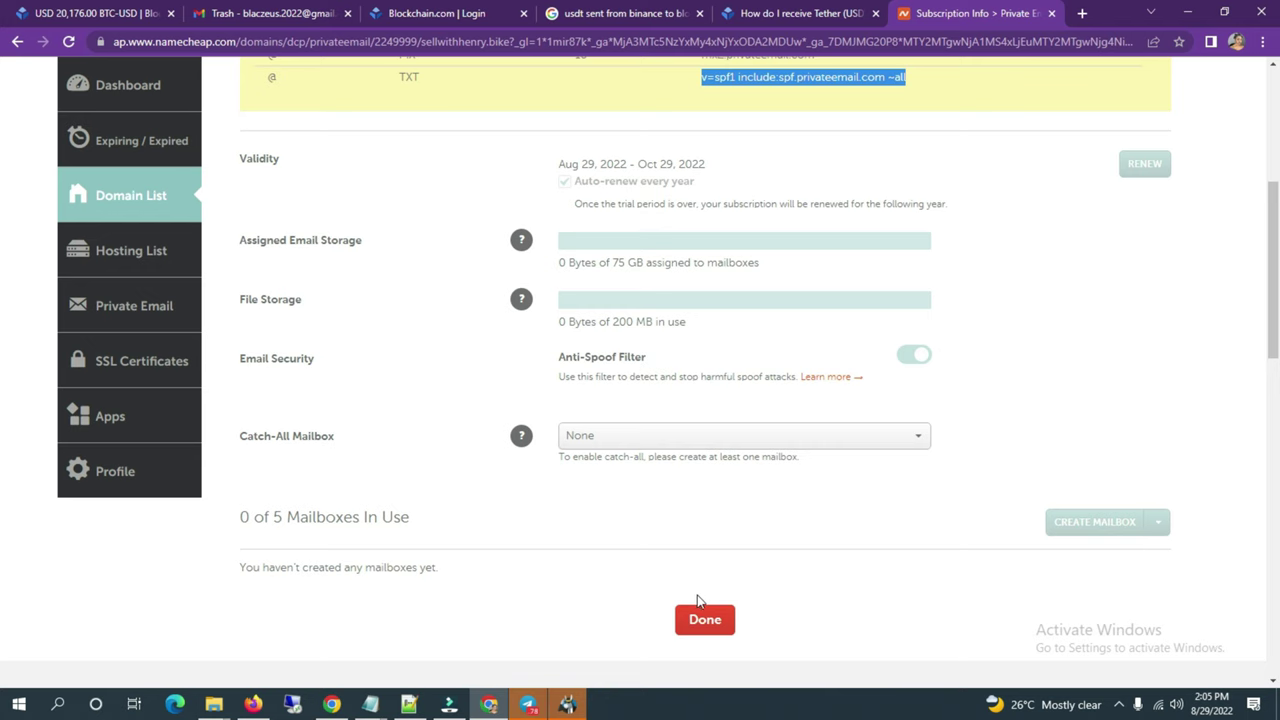
pyautogui.click(705, 622)
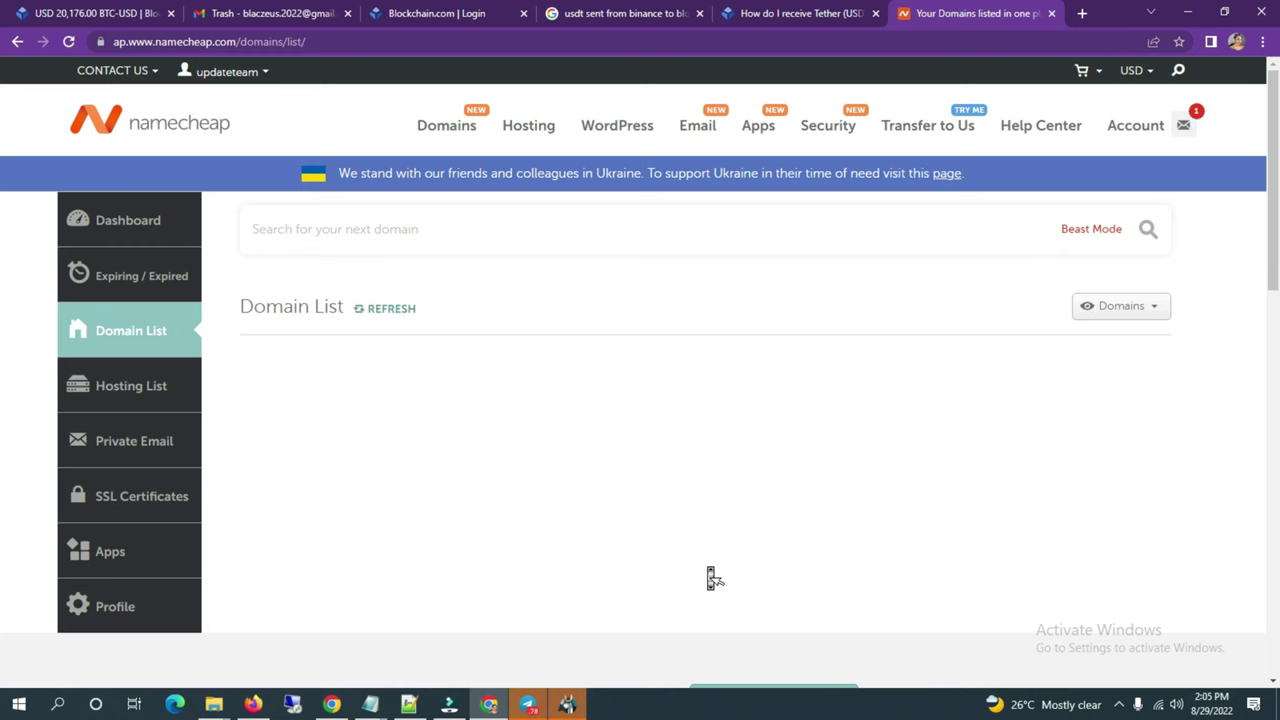
# Step: Refresh the Domain List, keeping it on domains only, and open the Private Email subscriptions
pyautogui.scroll(-3, 710, 578)
pyautogui.scroll(3, 709, 571)
pyautogui.click(1112, 322)
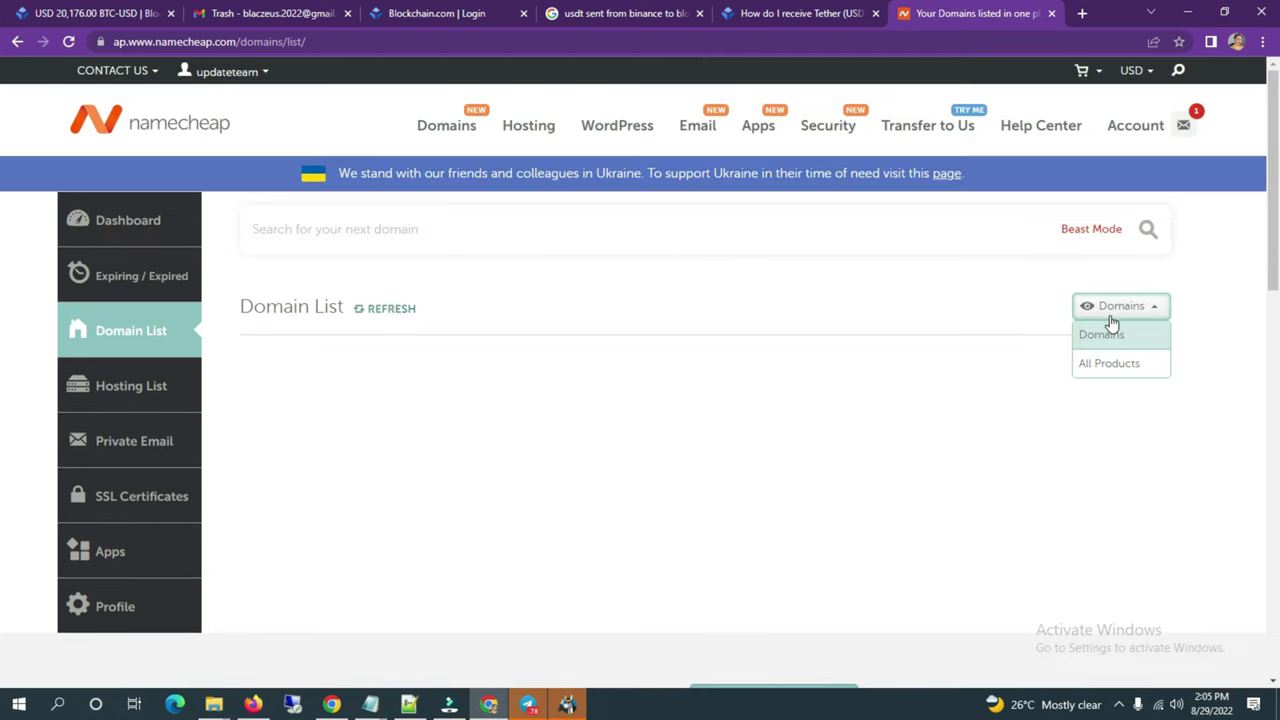
pyautogui.click(1111, 336)
pyautogui.click(1117, 318)
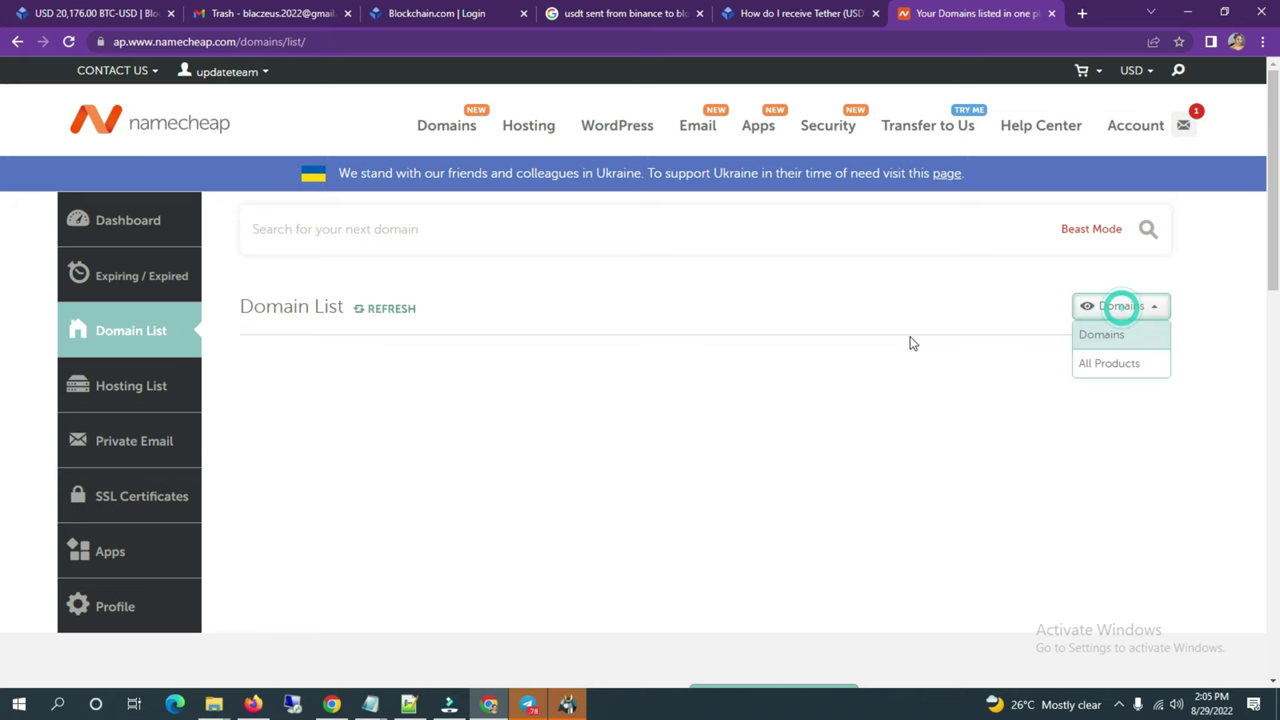
pyautogui.click(390, 309)
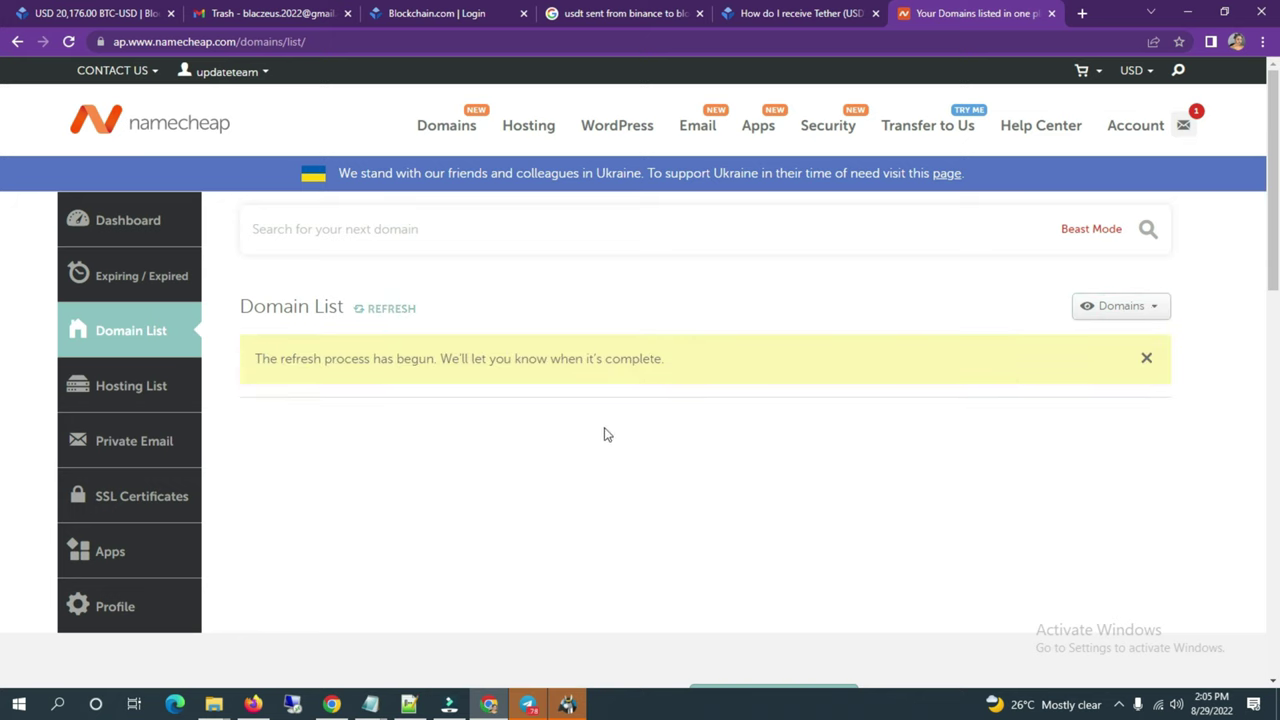
pyautogui.scroll(-2, 695, 452)
pyautogui.scroll(2, 700, 459)
pyautogui.click(183, 440)
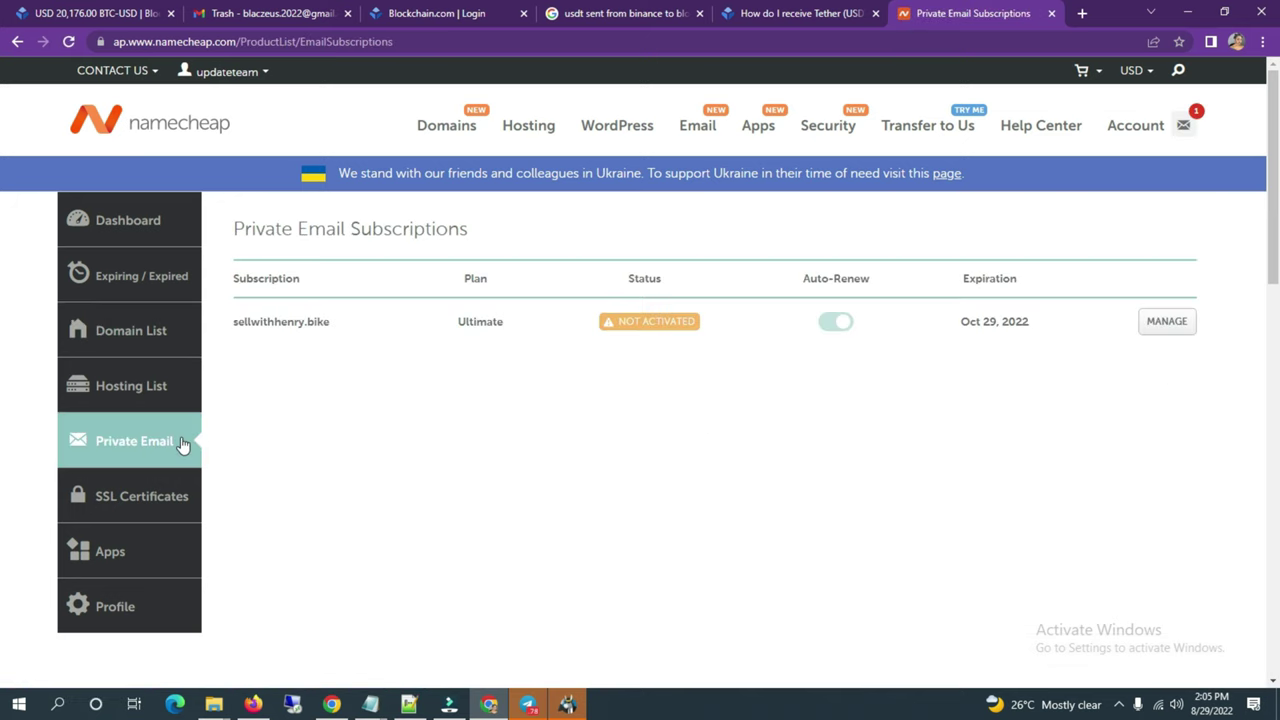
# Step: Open the sellwithhenry.bike subscription details and the Namecheap Live Chat page
pyautogui.click(1168, 333)
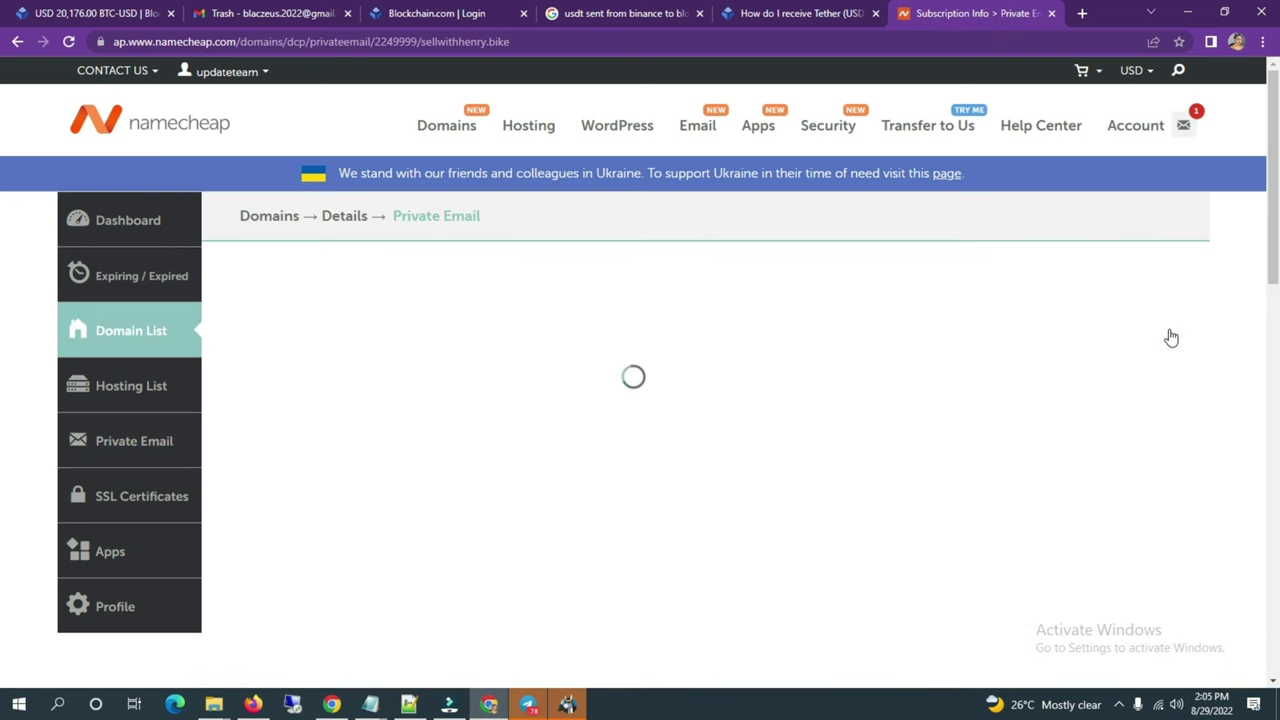
pyautogui.scroll(-5, 966, 463)
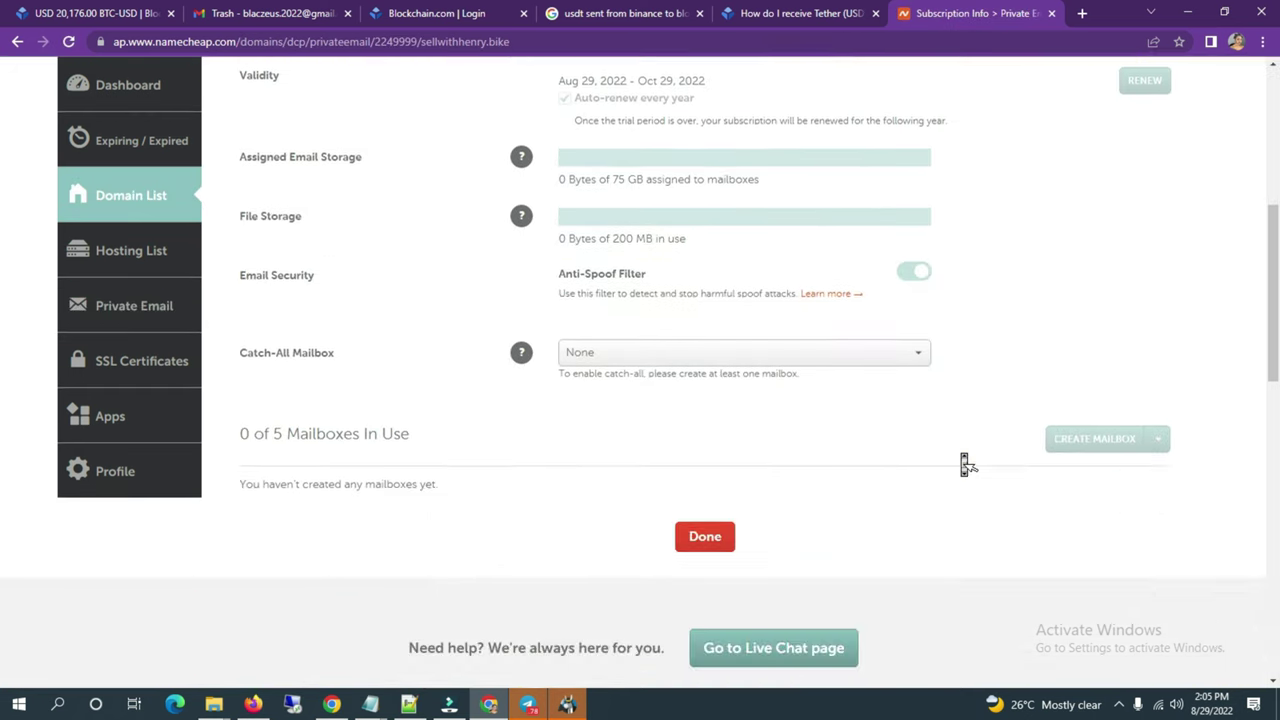
pyautogui.scroll(-3, 966, 463)
pyautogui.click(773, 491)
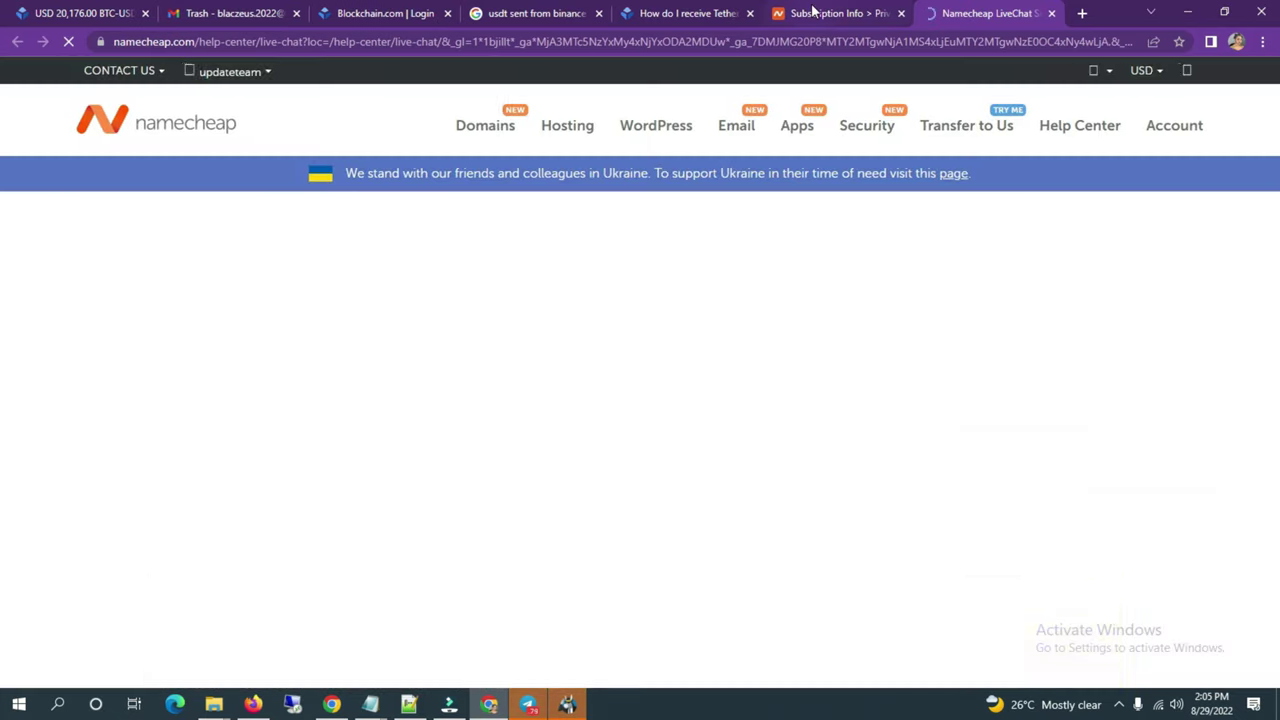
pyautogui.click(813, 10)
pyautogui.scroll(8, 800, 280)
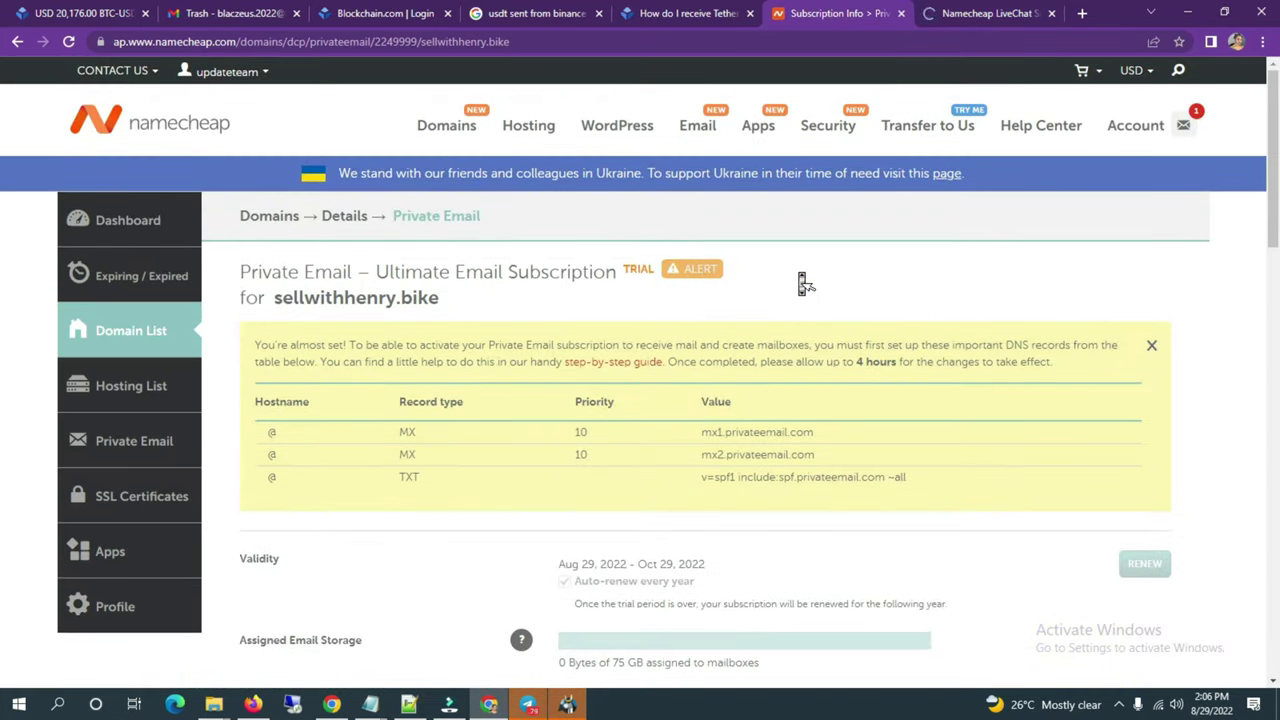
pyautogui.scroll(-6, 569, 453)
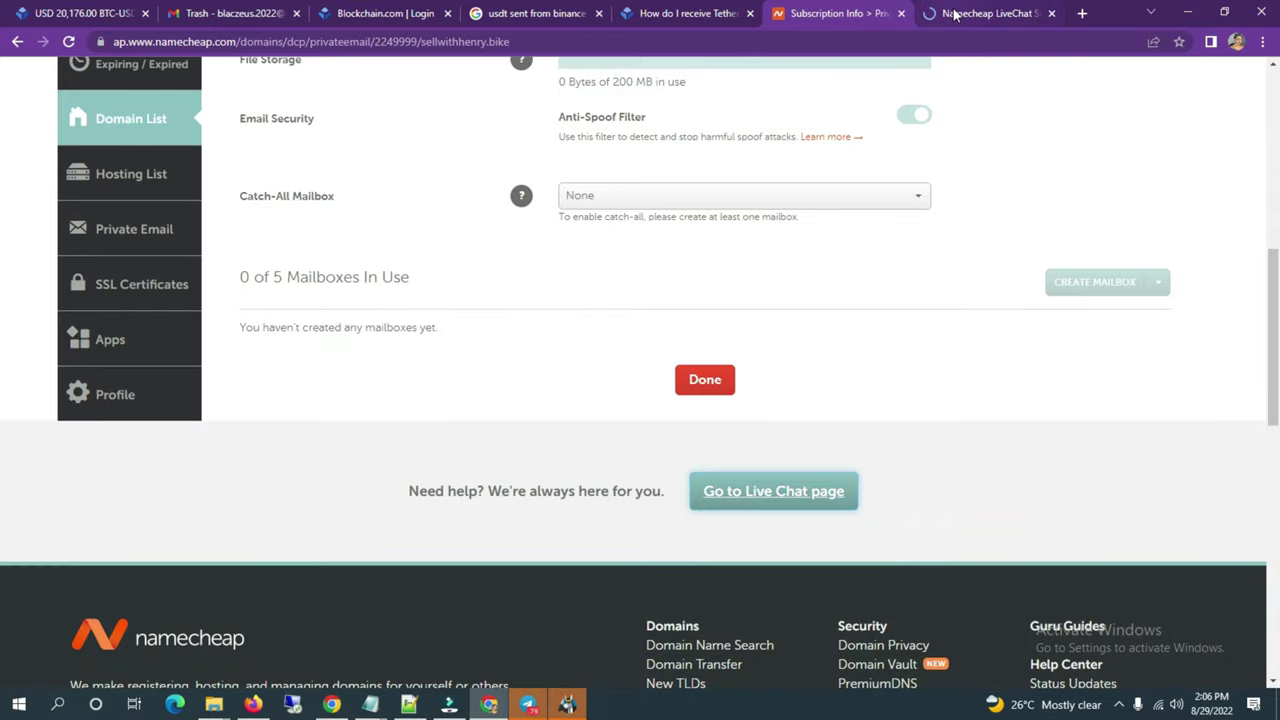
# Step: On the Live Chat help page, follow the hosting notice's 'here' link to Submit a ticket
pyautogui.click(930, 14)
pyautogui.scroll(-3, 870, 200)
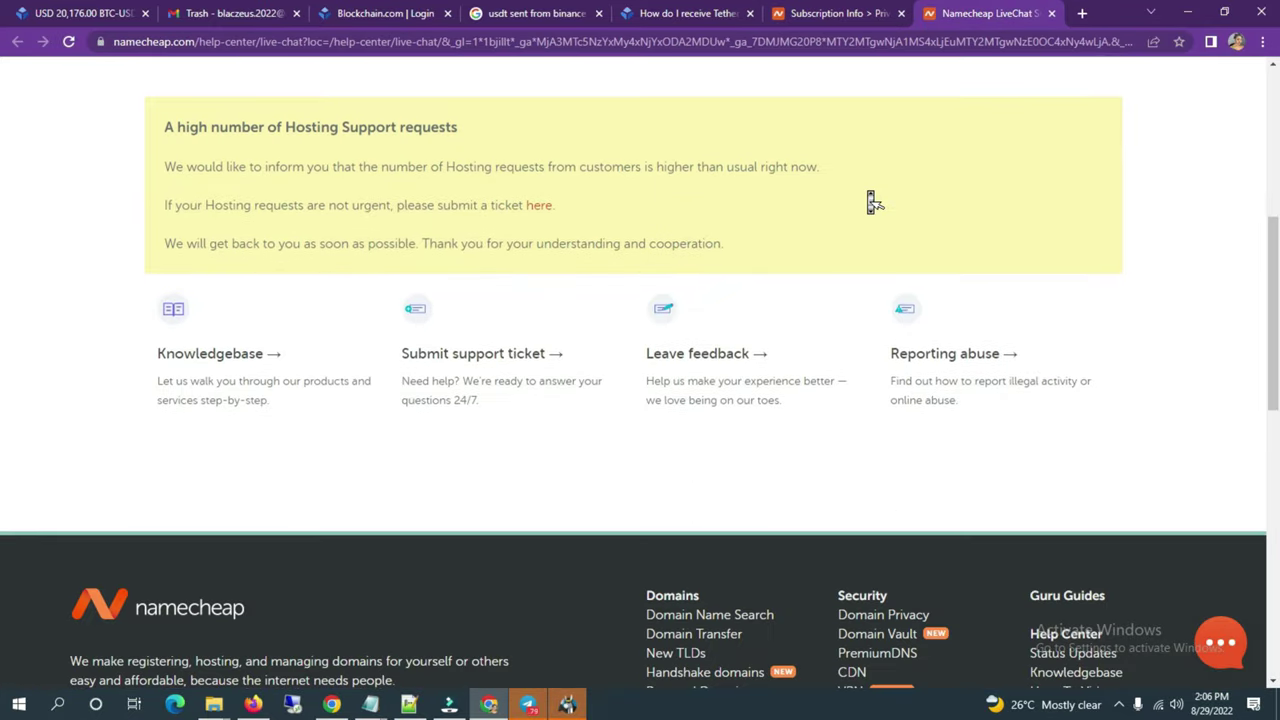
pyautogui.scroll(-2, 654, 389)
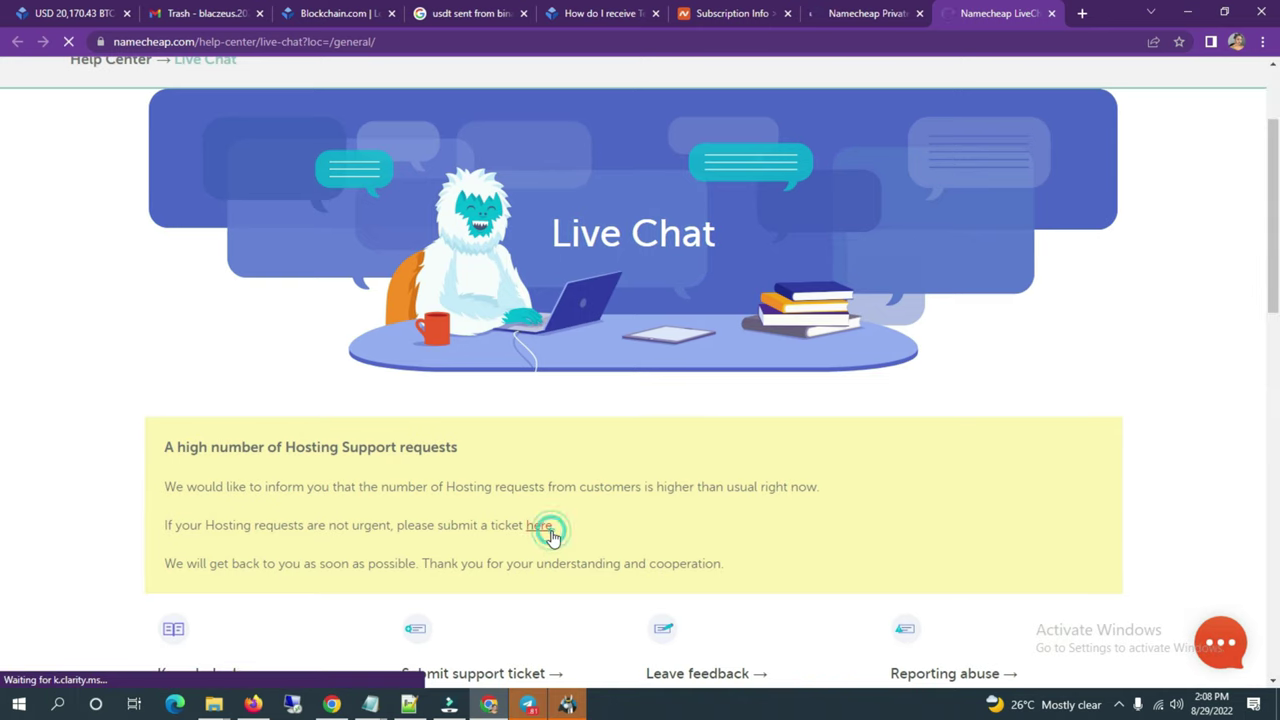
pyautogui.click(540, 526)
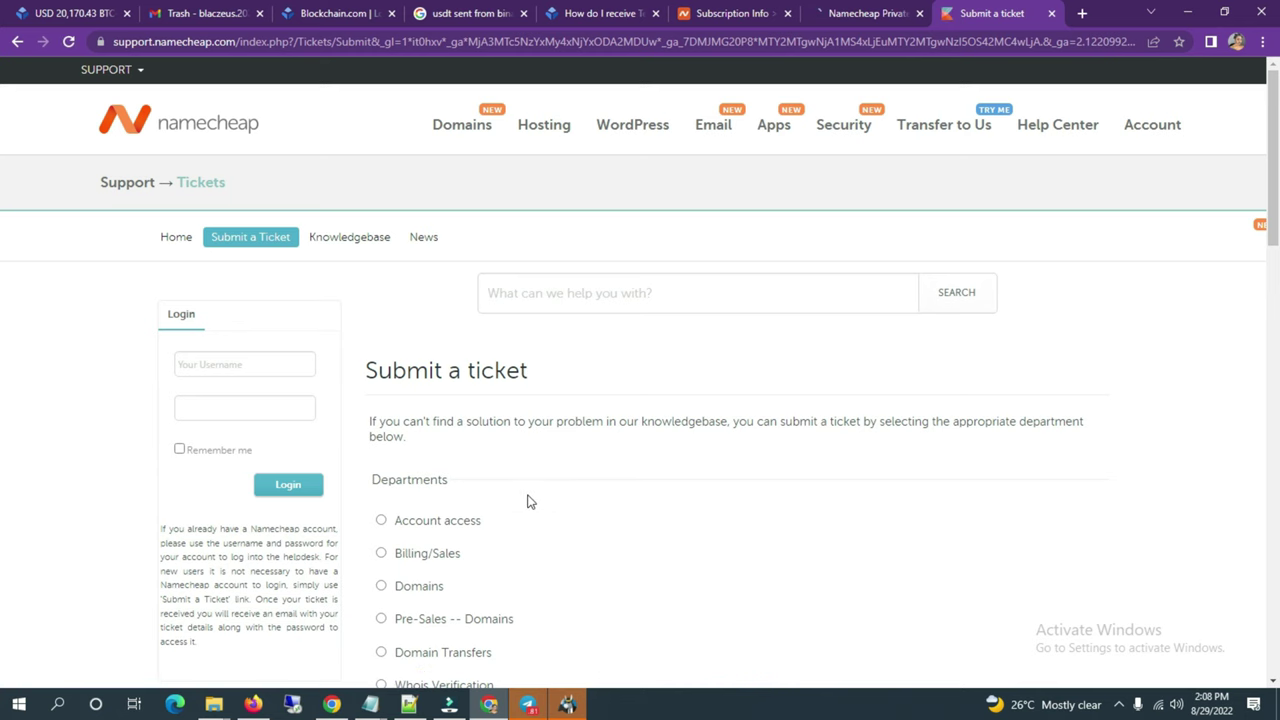
# Step: Enter the helpdesk login username and password
pyautogui.scroll(-2, 530, 502)
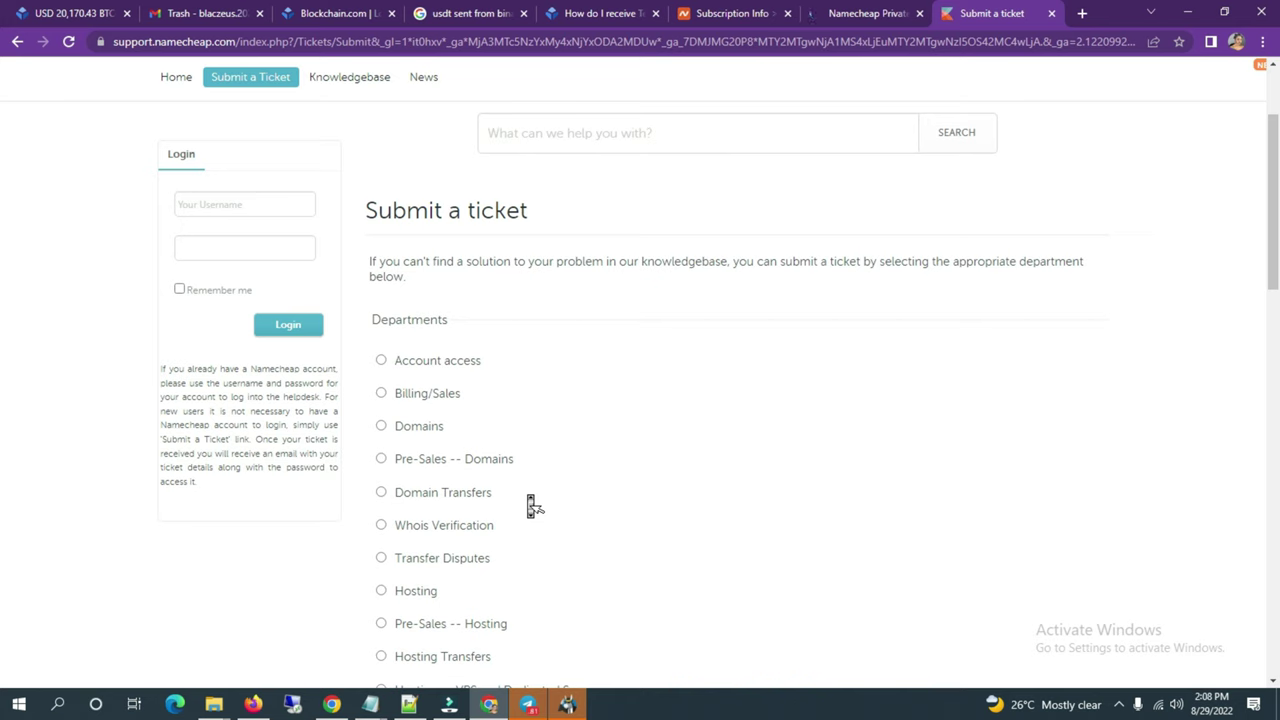
pyautogui.click(221, 209)
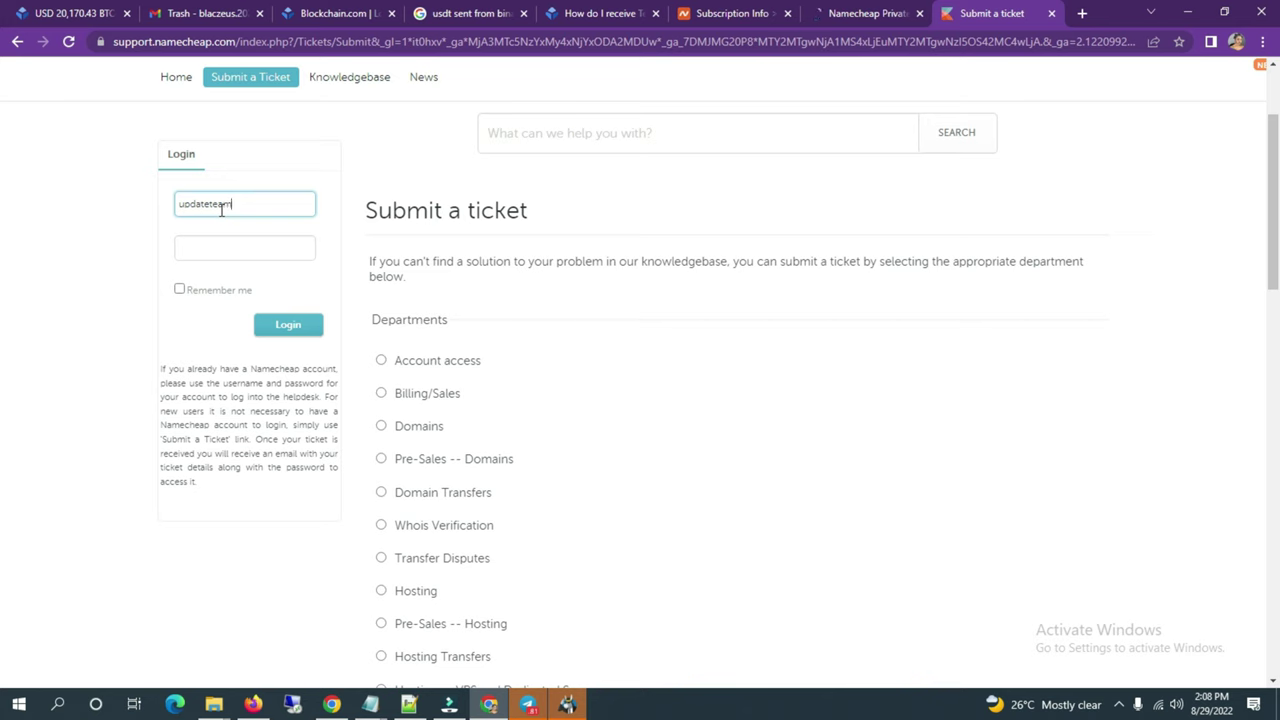
pyautogui.click(226, 247)
pyautogui.write('•••••••')
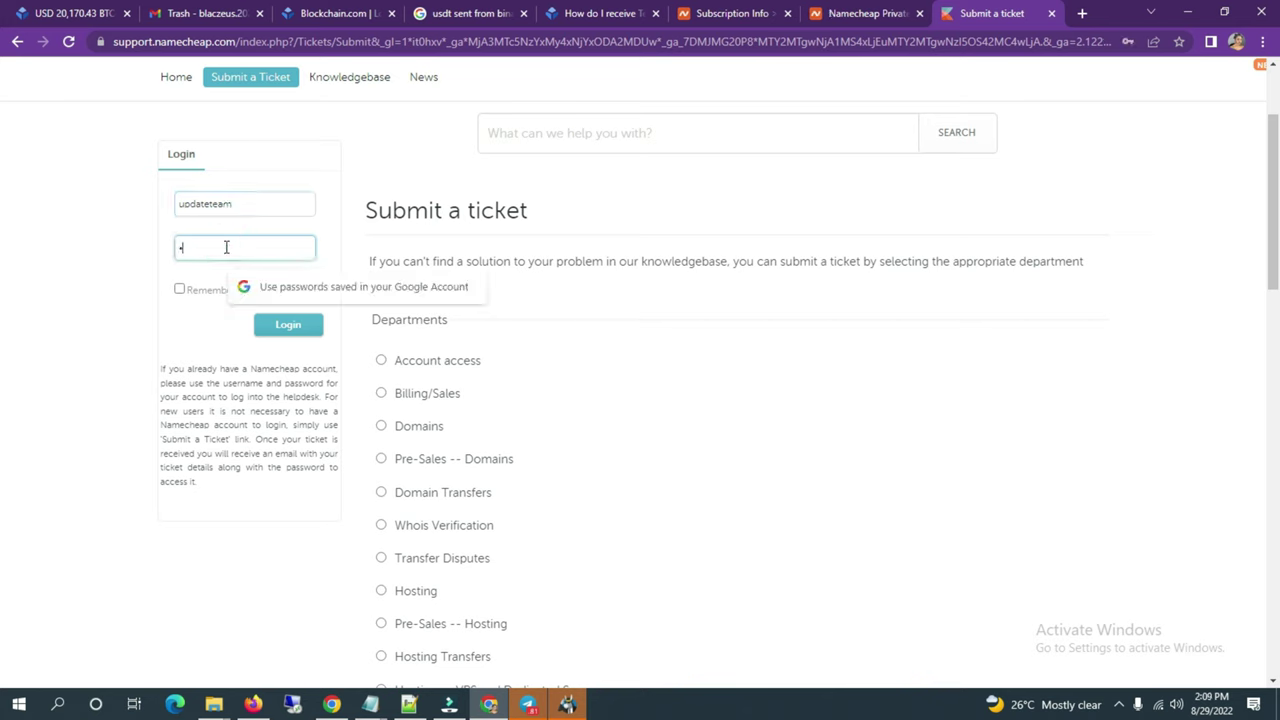
pyautogui.write('•••')
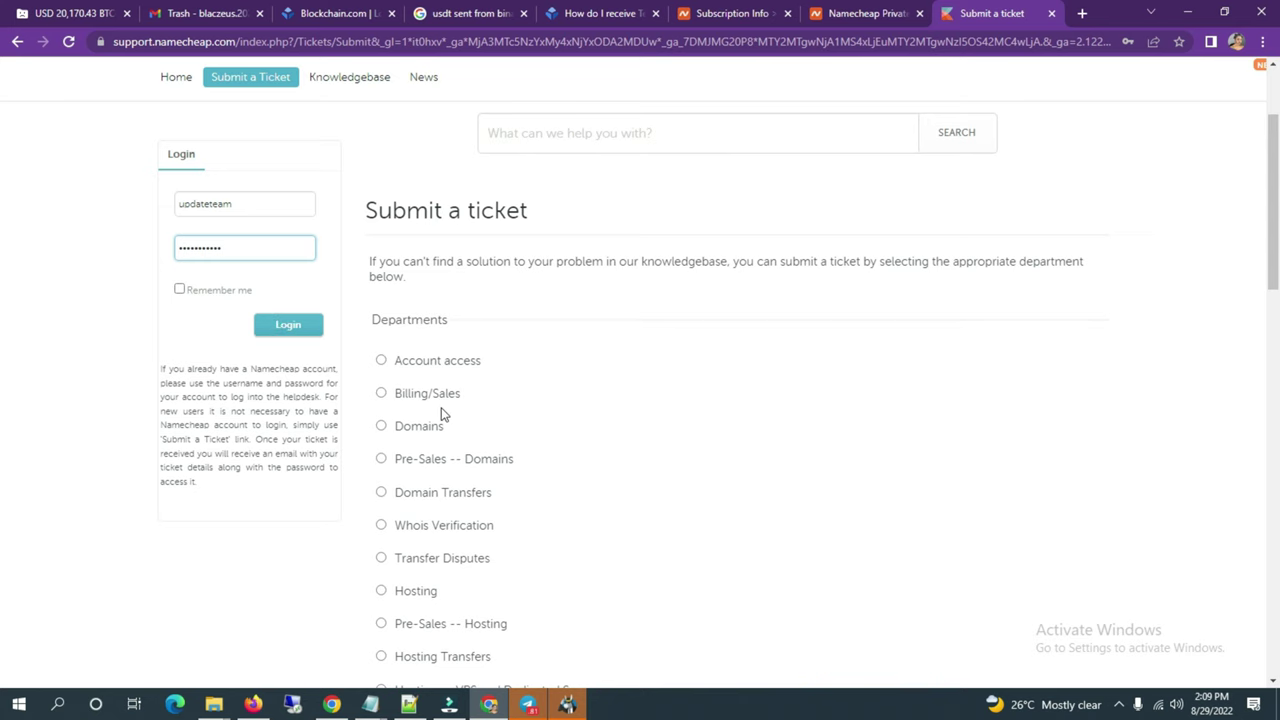
# Step: Choose Private Email as the ticket department and continue to the ticket details form
pyautogui.scroll(-6, 443, 413)
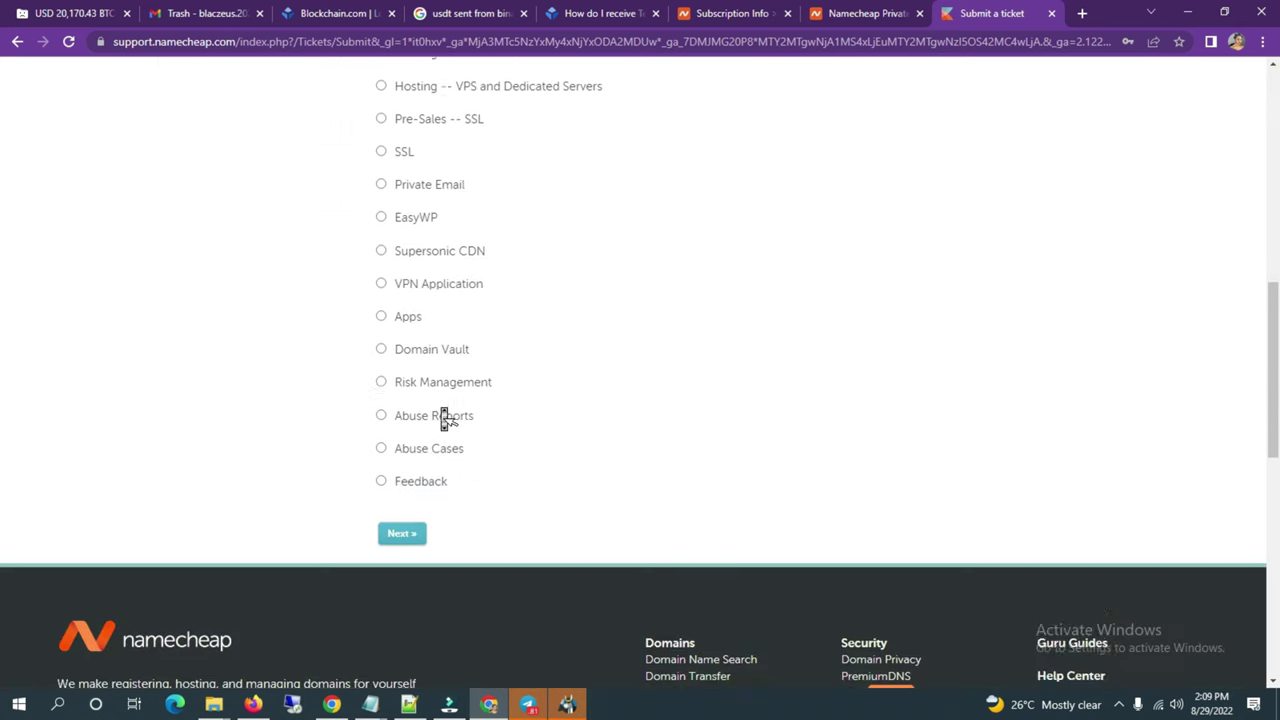
pyautogui.scroll(2, 452, 440)
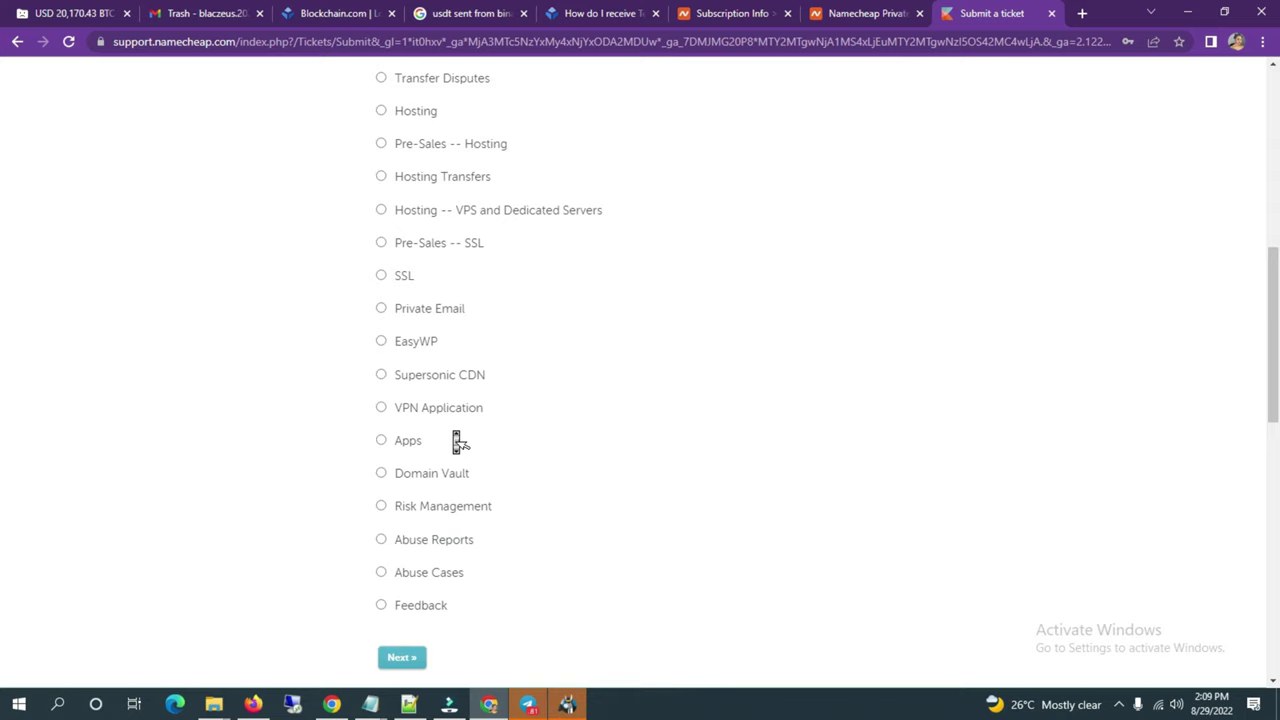
pyautogui.scroll(4, 457, 440)
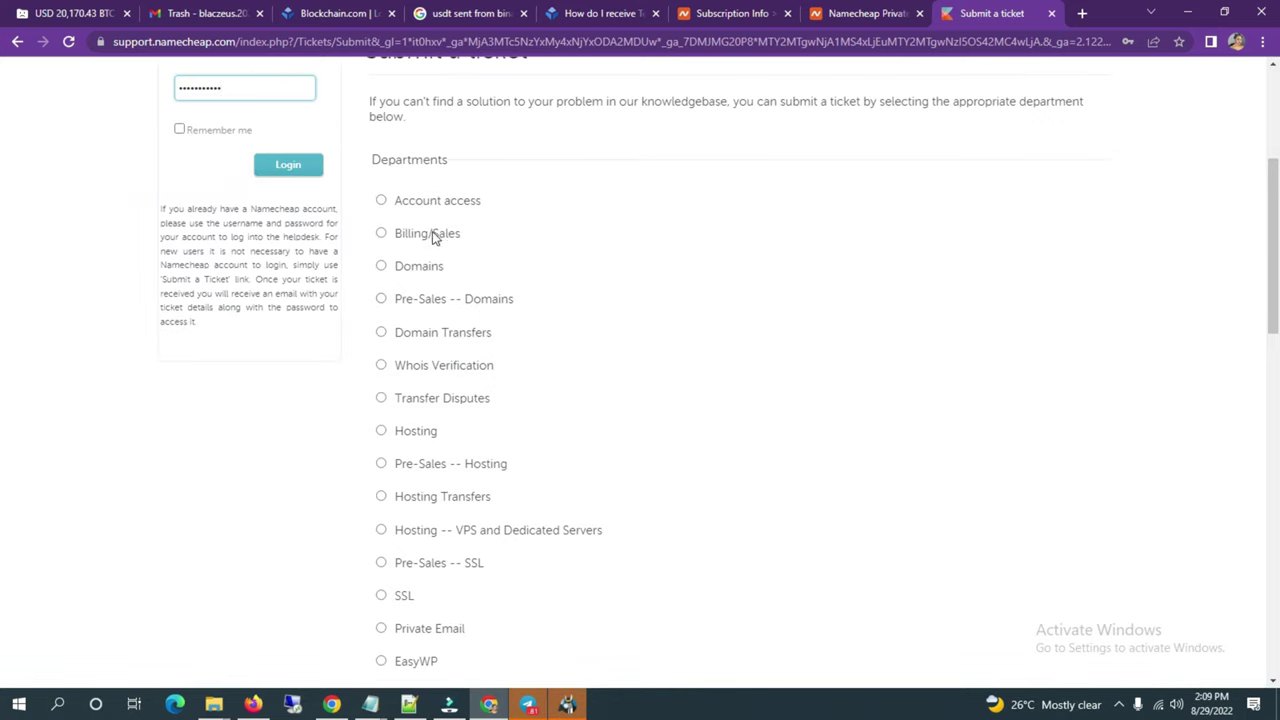
pyautogui.scroll(-3, 421, 426)
pyautogui.click(381, 388)
pyautogui.scroll(5, 429, 423)
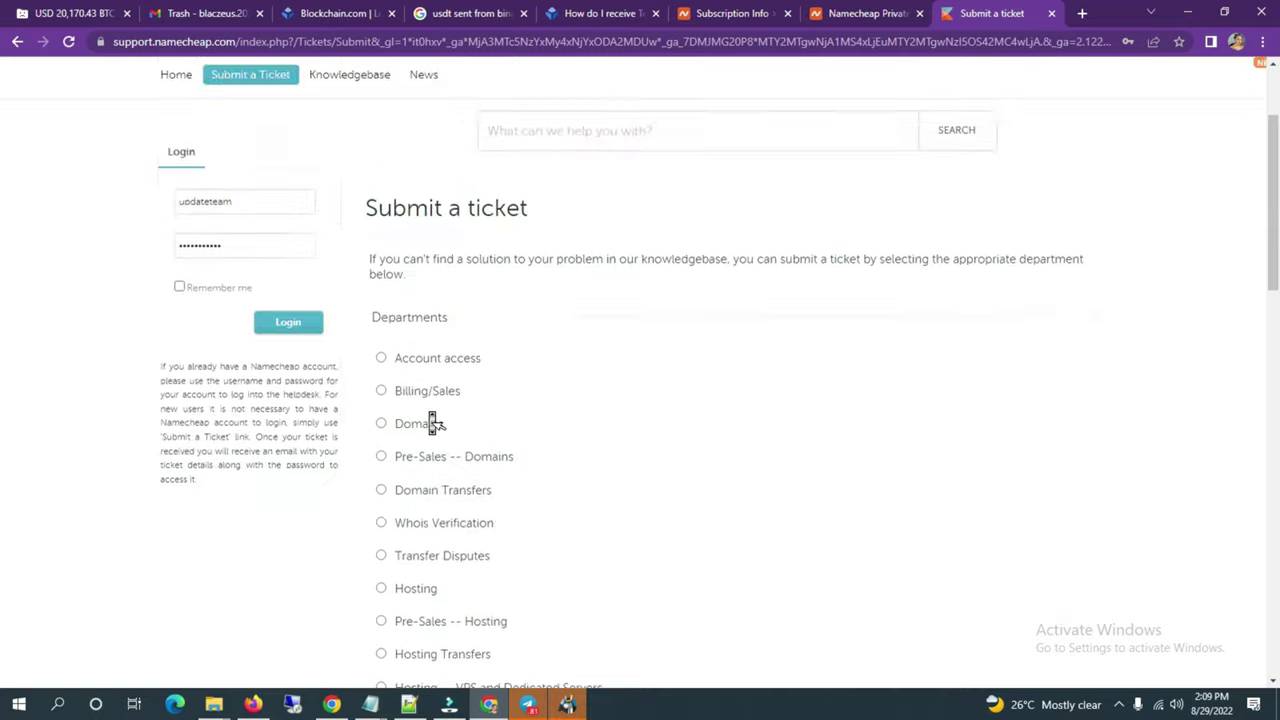
pyautogui.scroll(-11, 429, 423)
pyautogui.scroll(4, 392, 475)
pyautogui.click(396, 497)
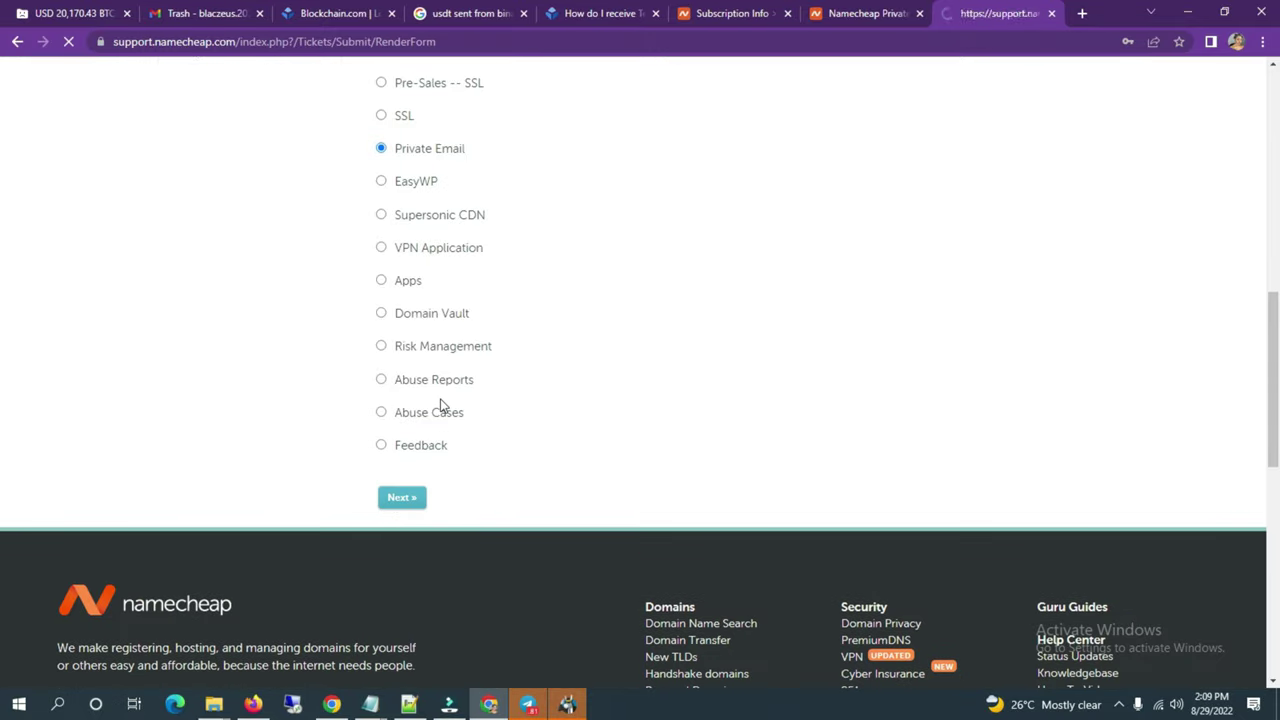
pyautogui.scroll(-2, 445, 408)
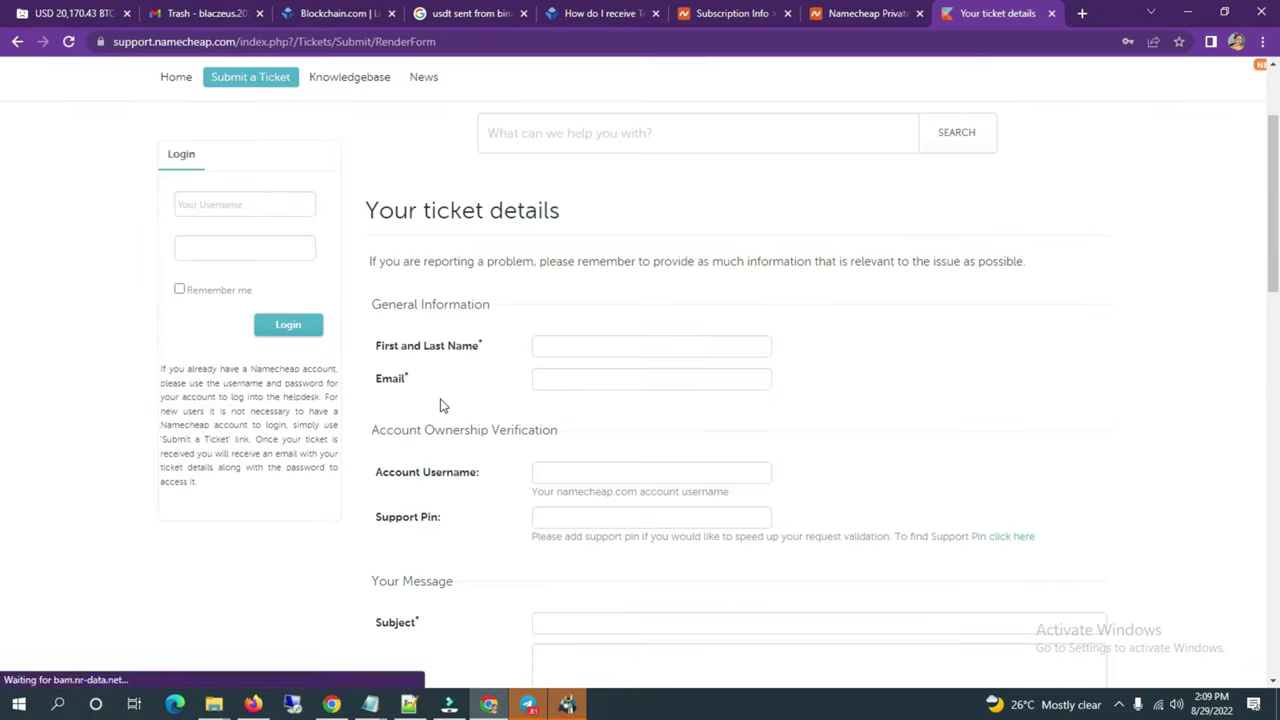
# Step: Enter the contact's full name in the First and Last Name field and move to the Email field
pyautogui.click(569, 349)
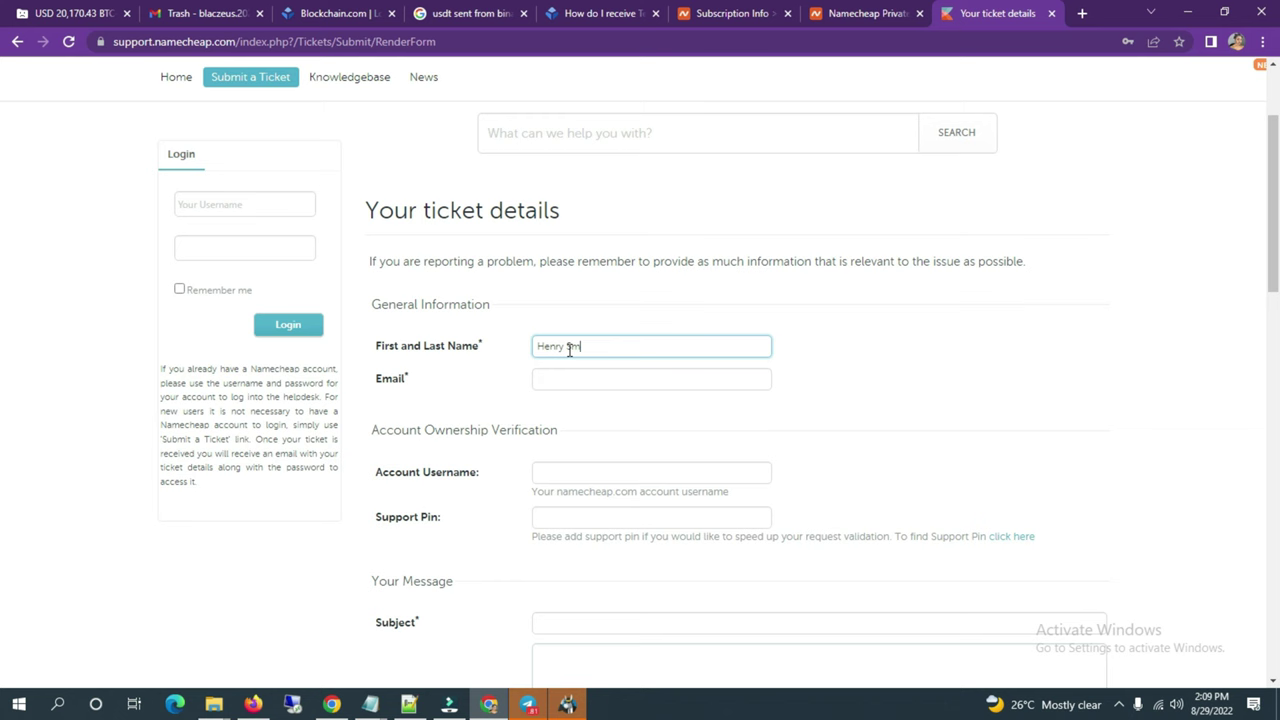
pyautogui.click(577, 380)
pyautogui.scroll(-5, 580, 392)
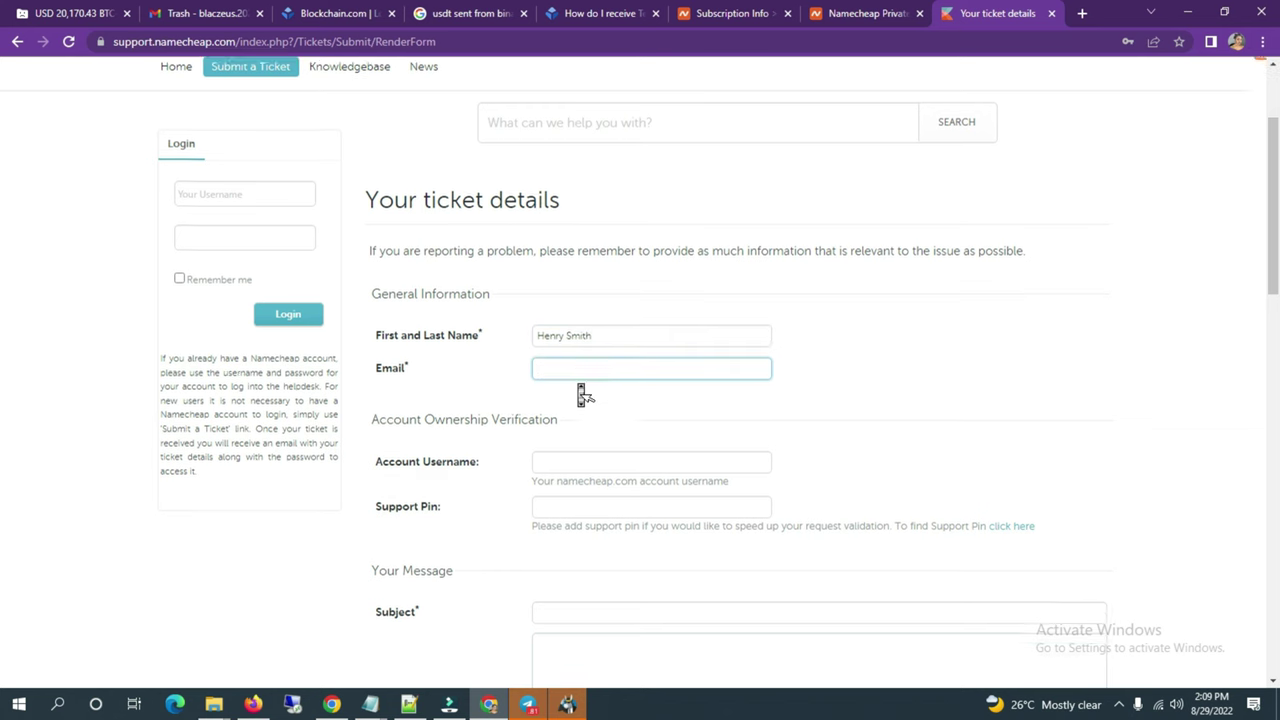
pyautogui.scroll(5, 580, 390)
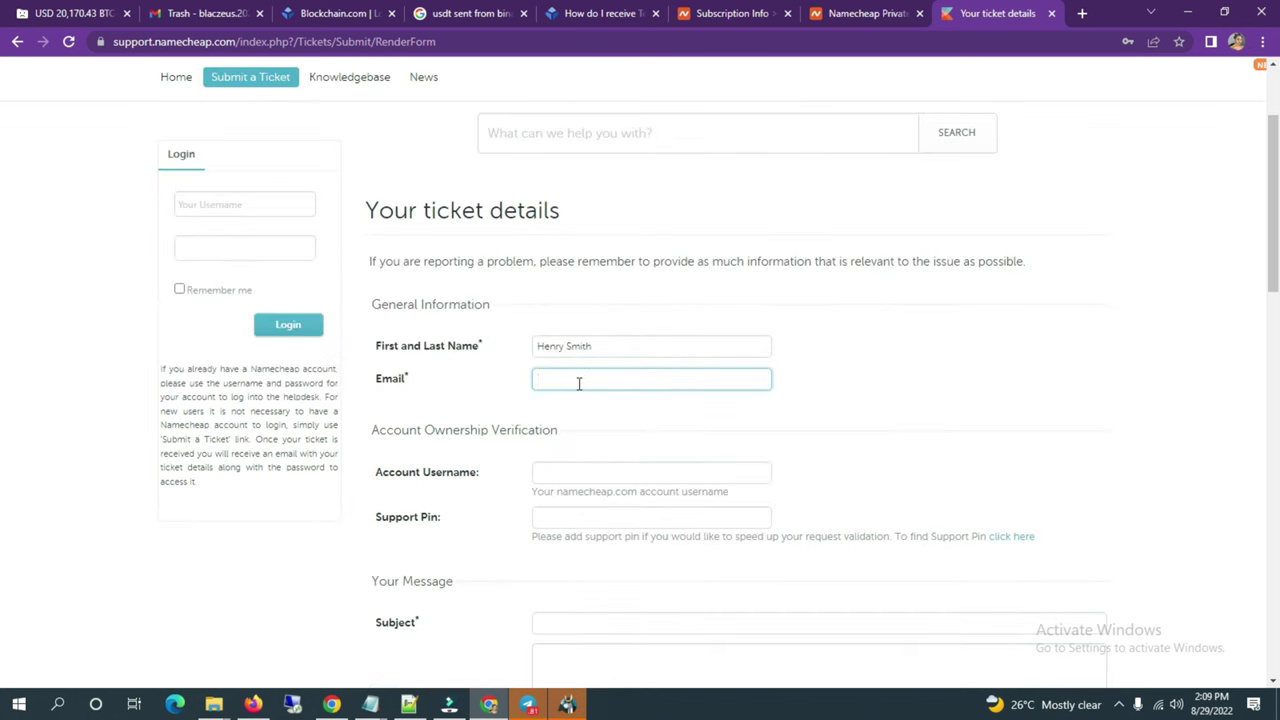
pyautogui.moveTo(331, 704)
pyautogui.moveTo(335, 645)
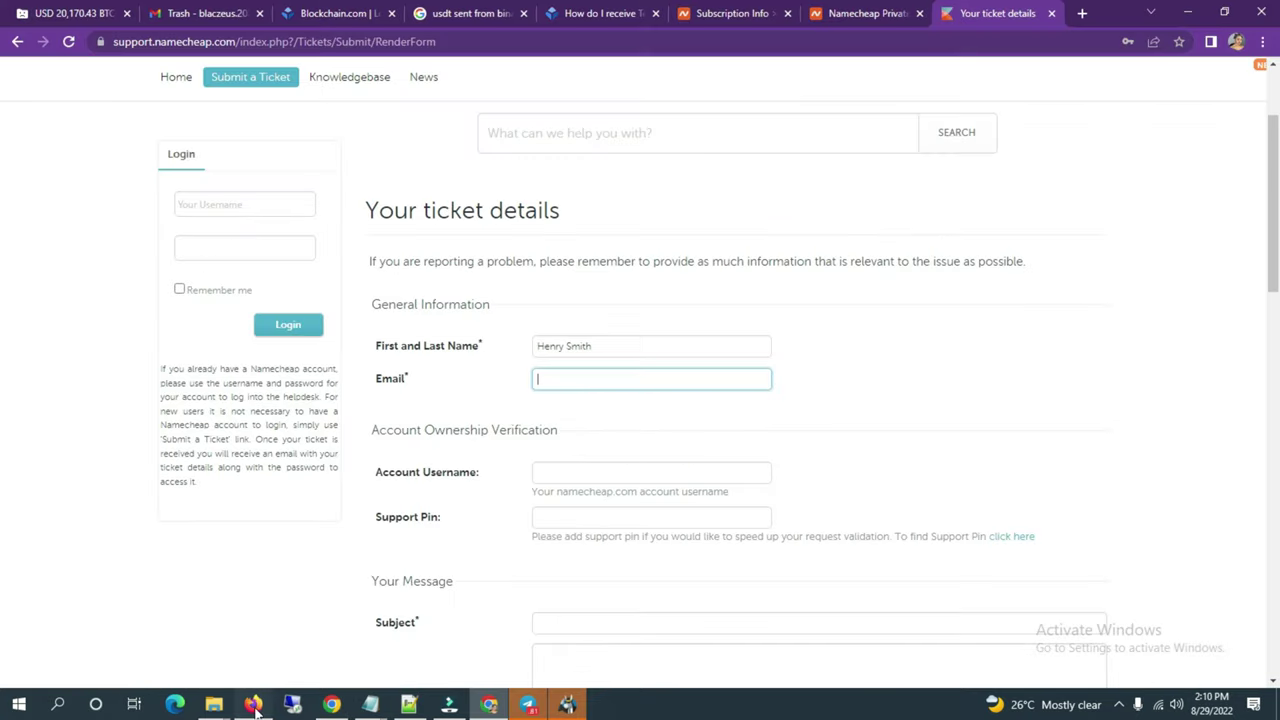
# Step: Copy the Yahoo Mail account username from the account menu and paste it into the ticket's Email field
pyautogui.click(253, 704)
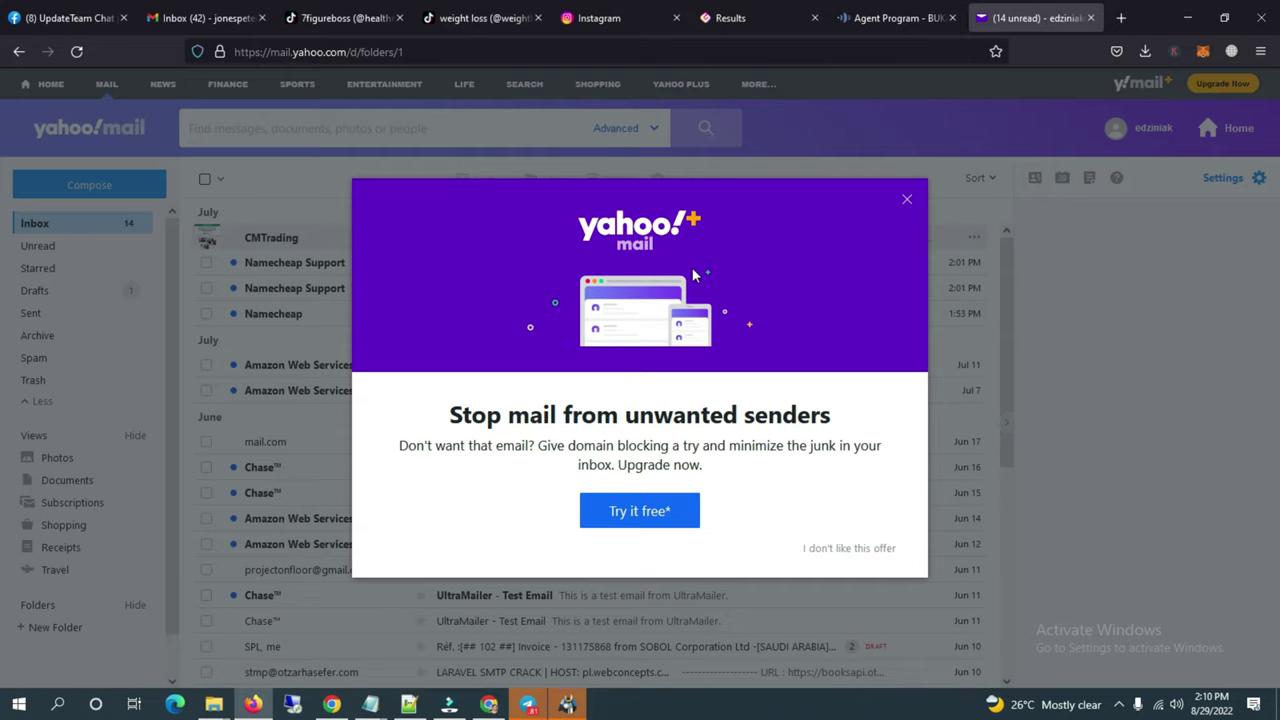
pyautogui.click(911, 203)
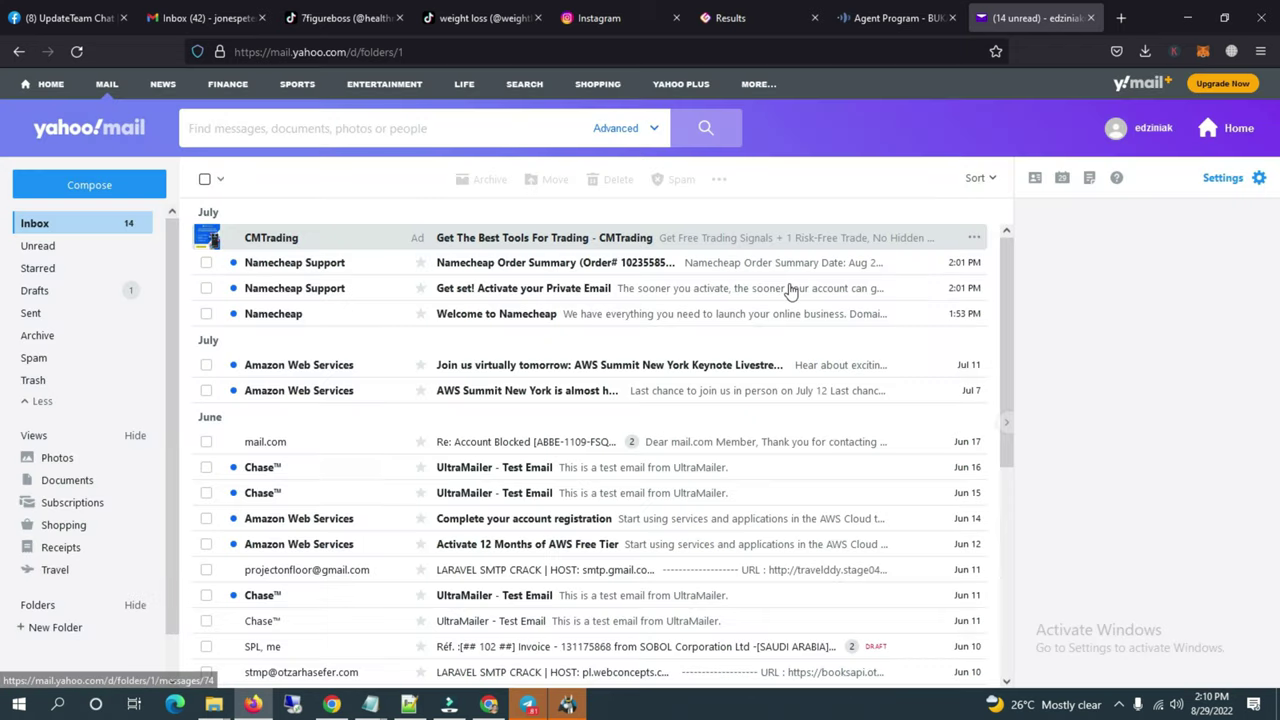
pyautogui.click(1125, 128)
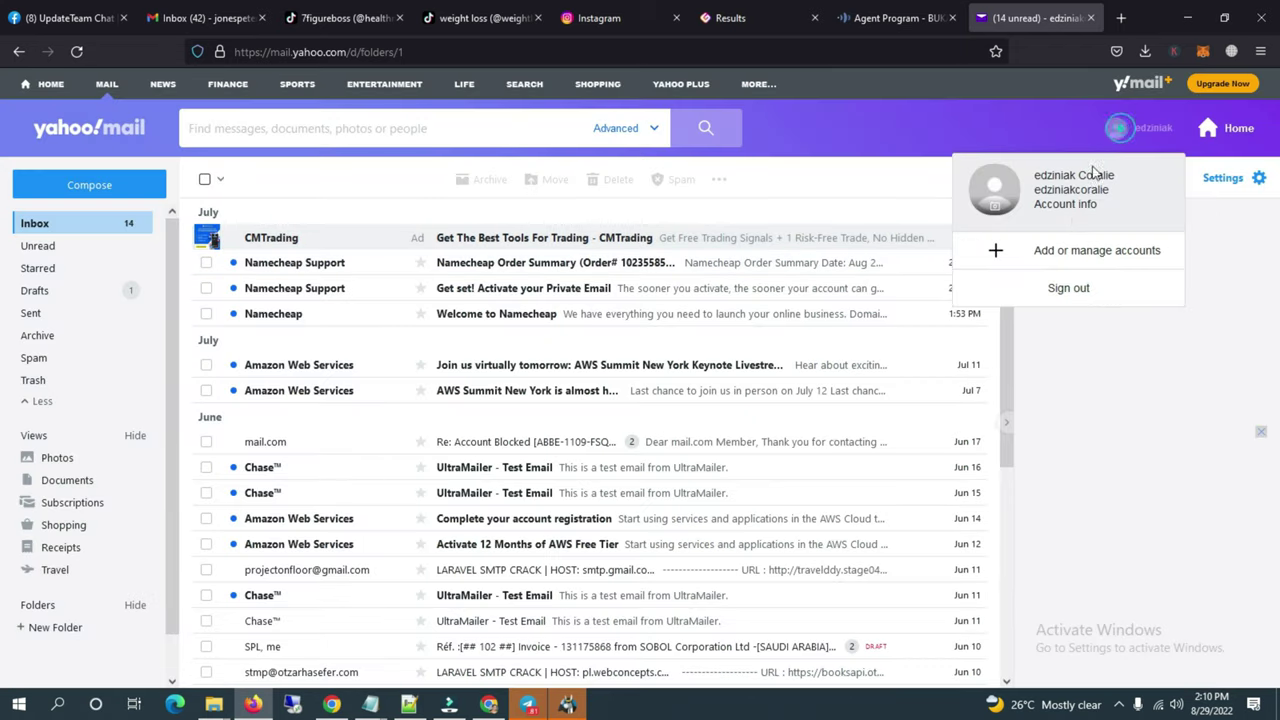
pyautogui.doubleClick(1062, 189)
pyautogui.hotkey('ctrl', 'c')
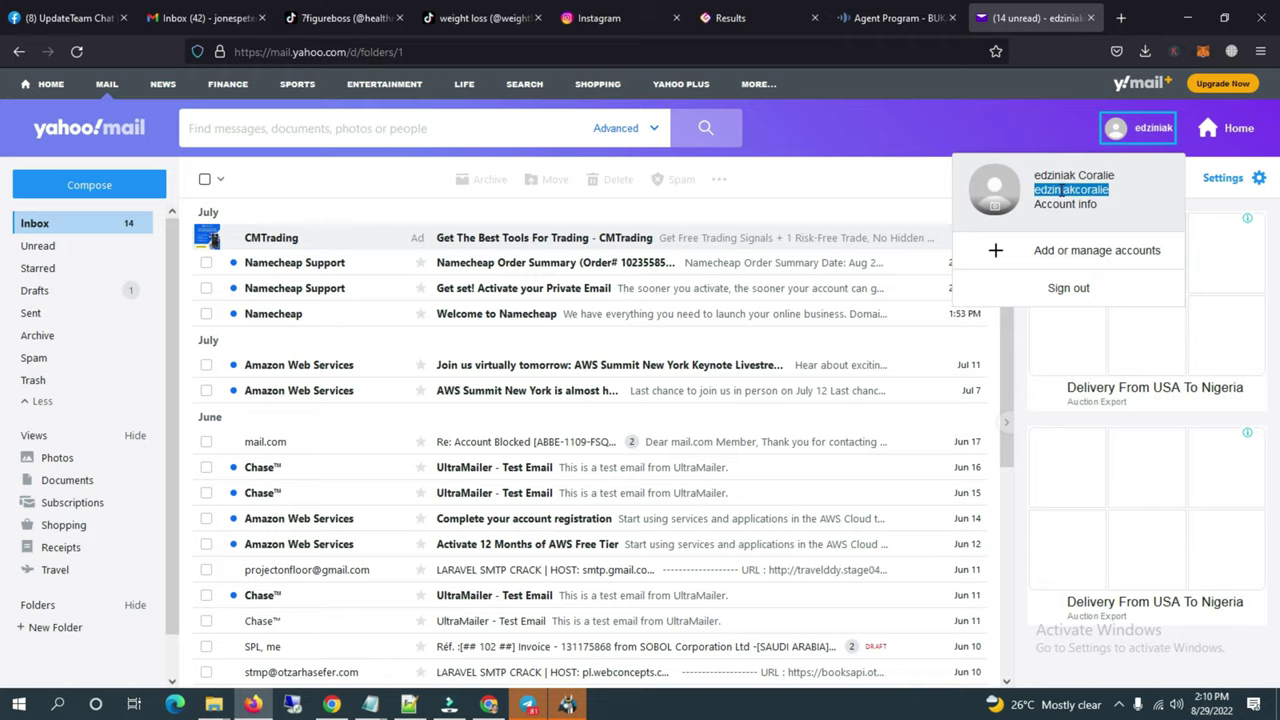
pyautogui.click(500, 705)
pyautogui.hotkey('ctrl', 'v')
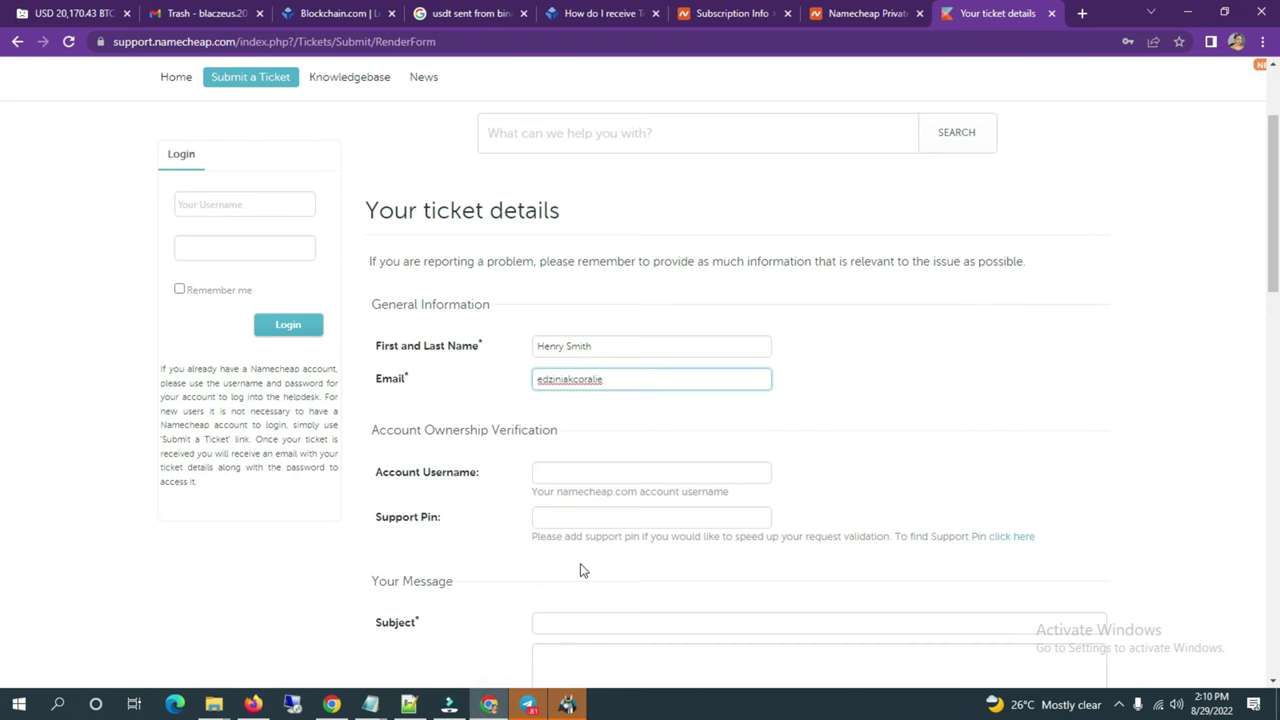
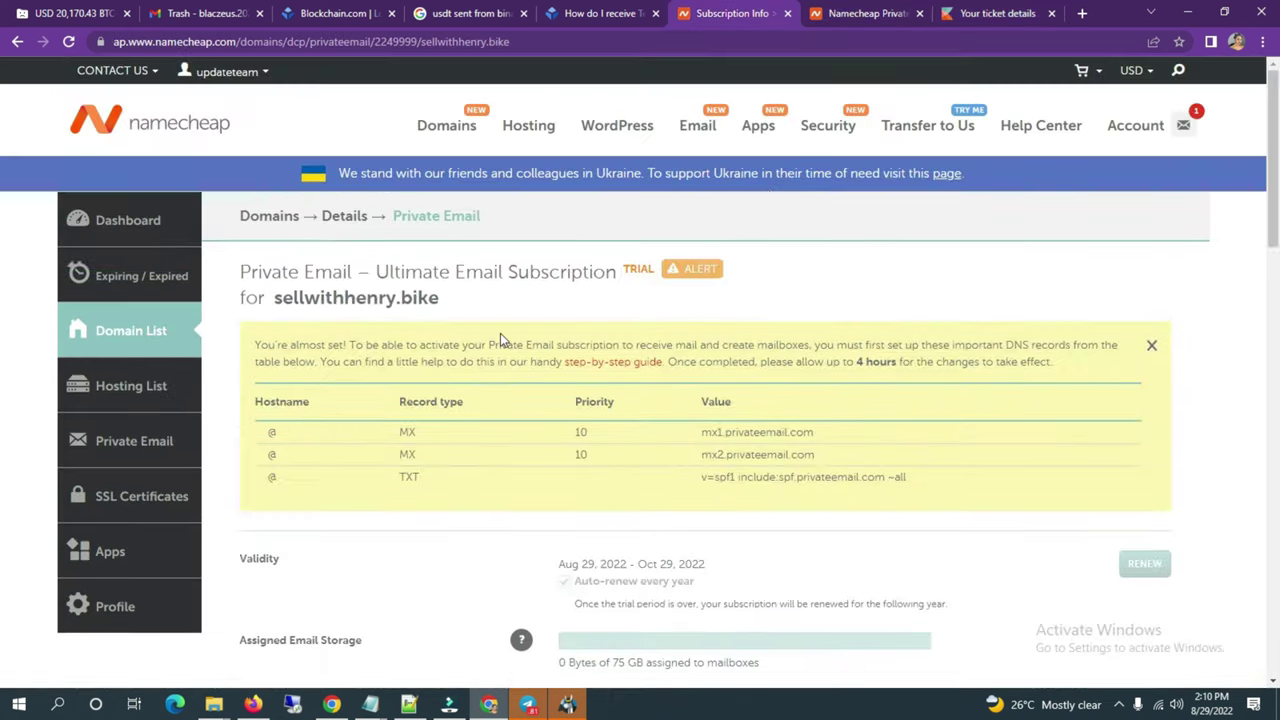
# Step: Open the Profile's Personal Info page and review its basic info, address book and social media sections
pyautogui.click(175, 597)
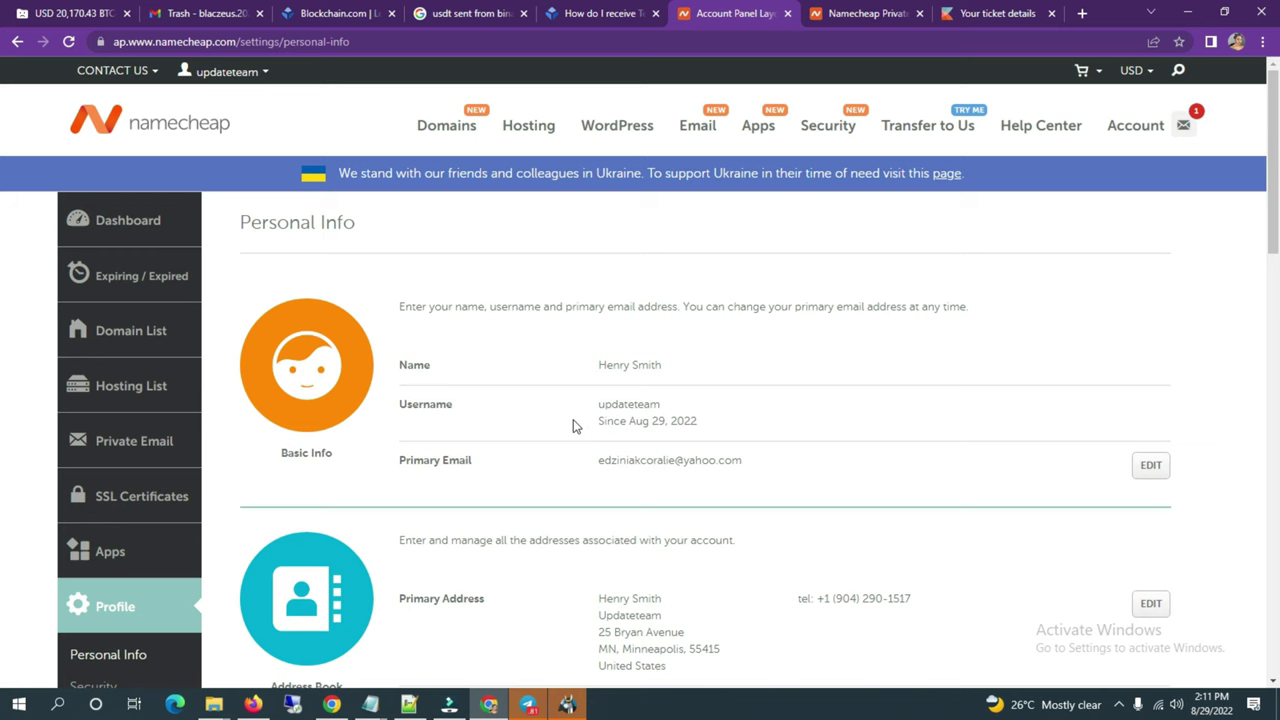
pyautogui.scroll(-4, 575, 426)
pyautogui.scroll(-2, 578, 430)
pyautogui.scroll(3, 578, 430)
pyautogui.scroll(3, 578, 430)
pyautogui.scroll(-5, 578, 430)
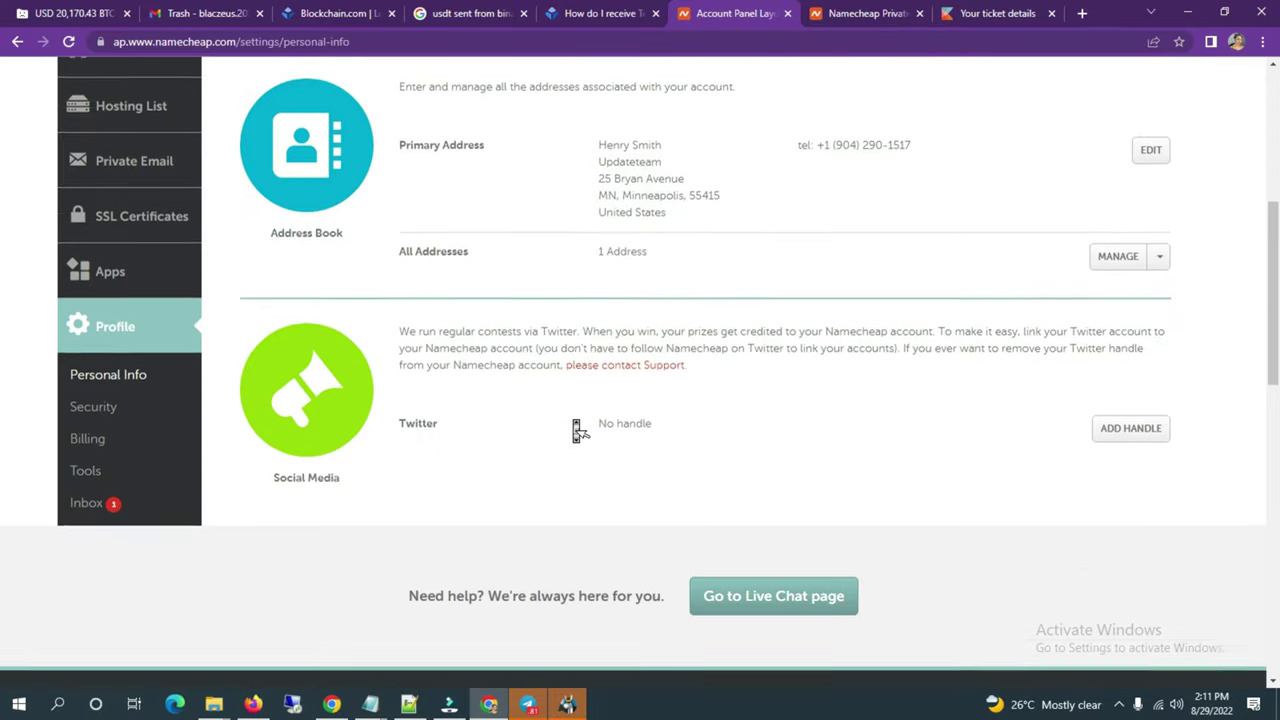
pyautogui.scroll(-2, 578, 430)
pyautogui.scroll(1, 578, 430)
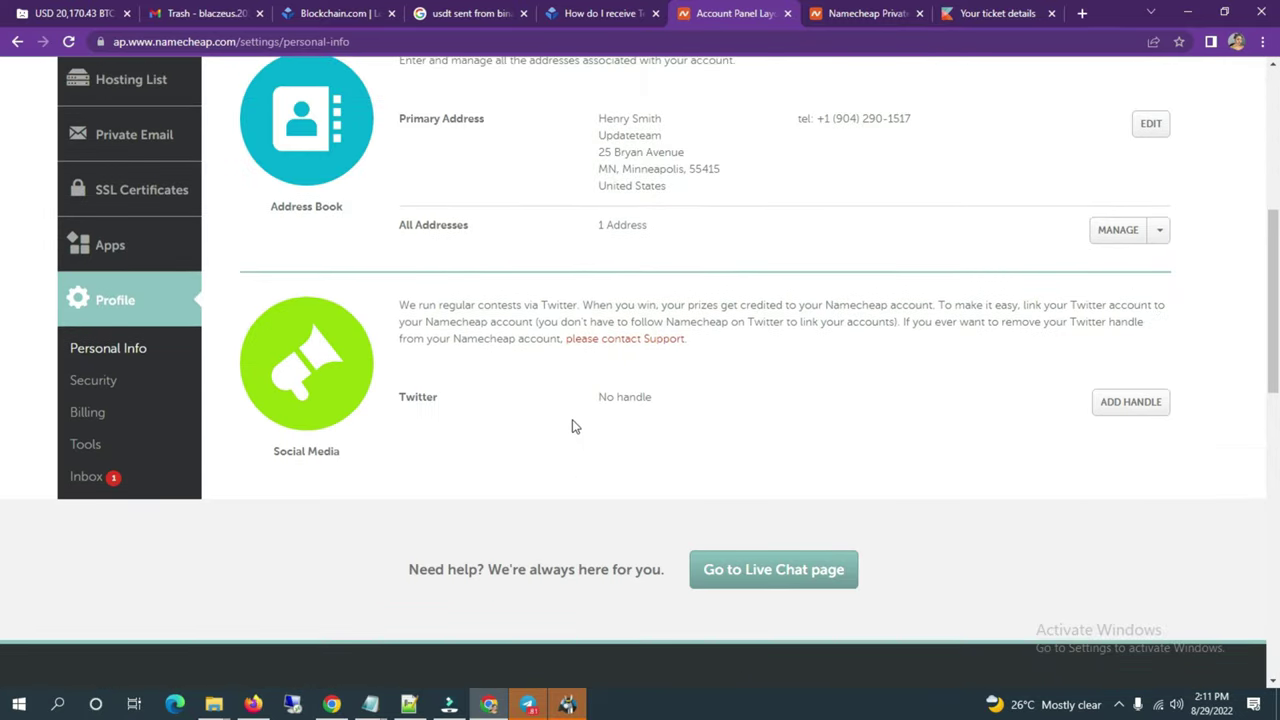
# Step: Go to the Profile Security settings and select the Support PIN value for copying
pyautogui.click(110, 390)
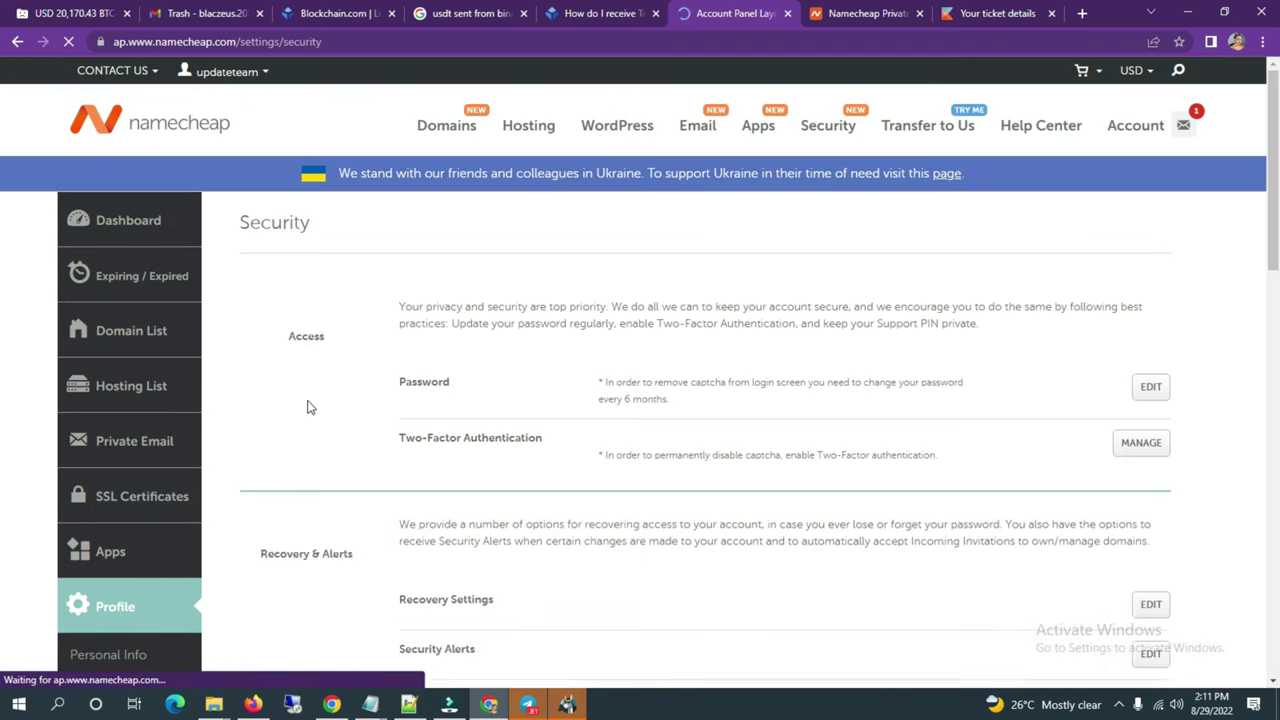
pyautogui.doubleClick(612, 510)
pyautogui.click(618, 510)
pyautogui.doubleClick(618, 510)
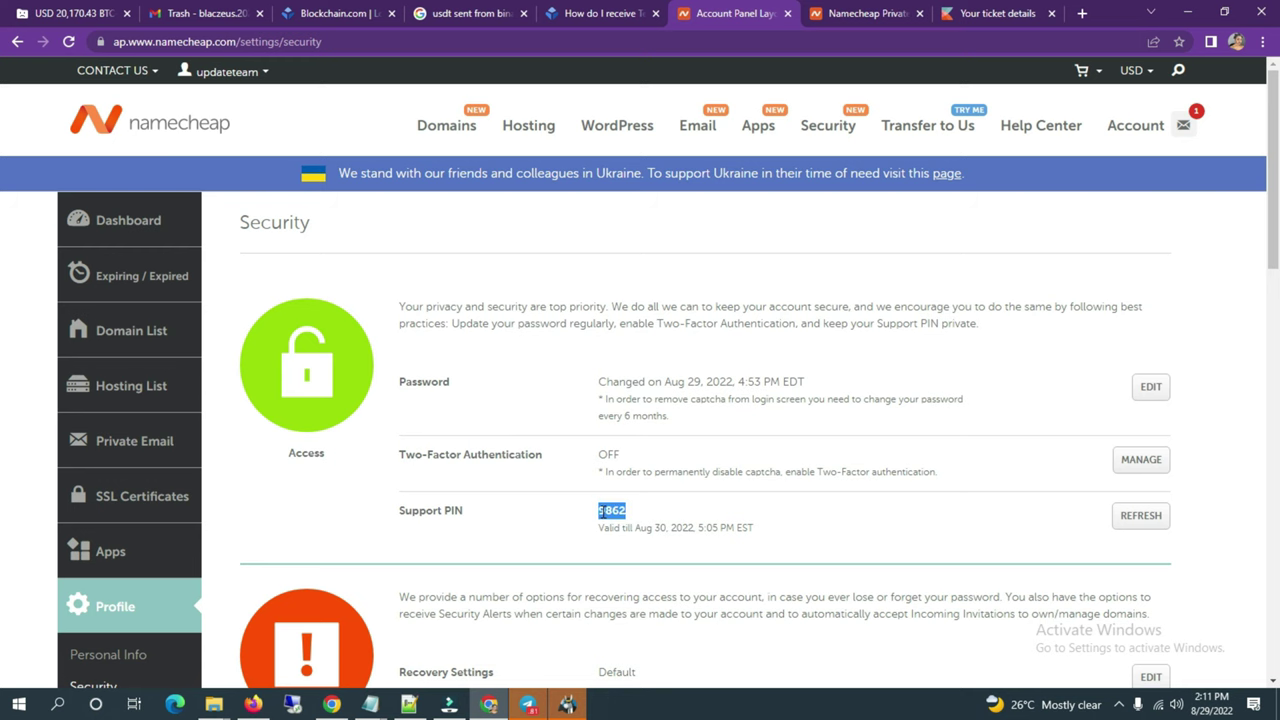
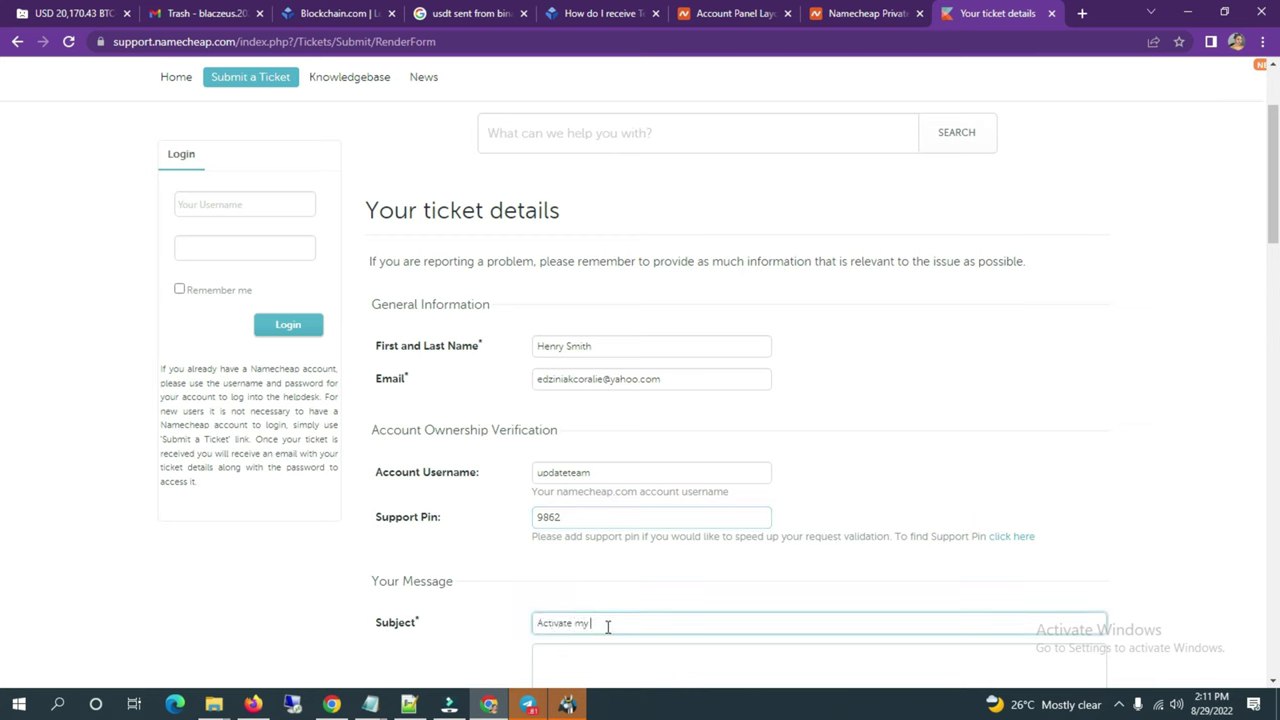
# Step: Write the mailbox activation request in the ticket body, then select the domain name in the DNS records
pyautogui.click(671, 651)
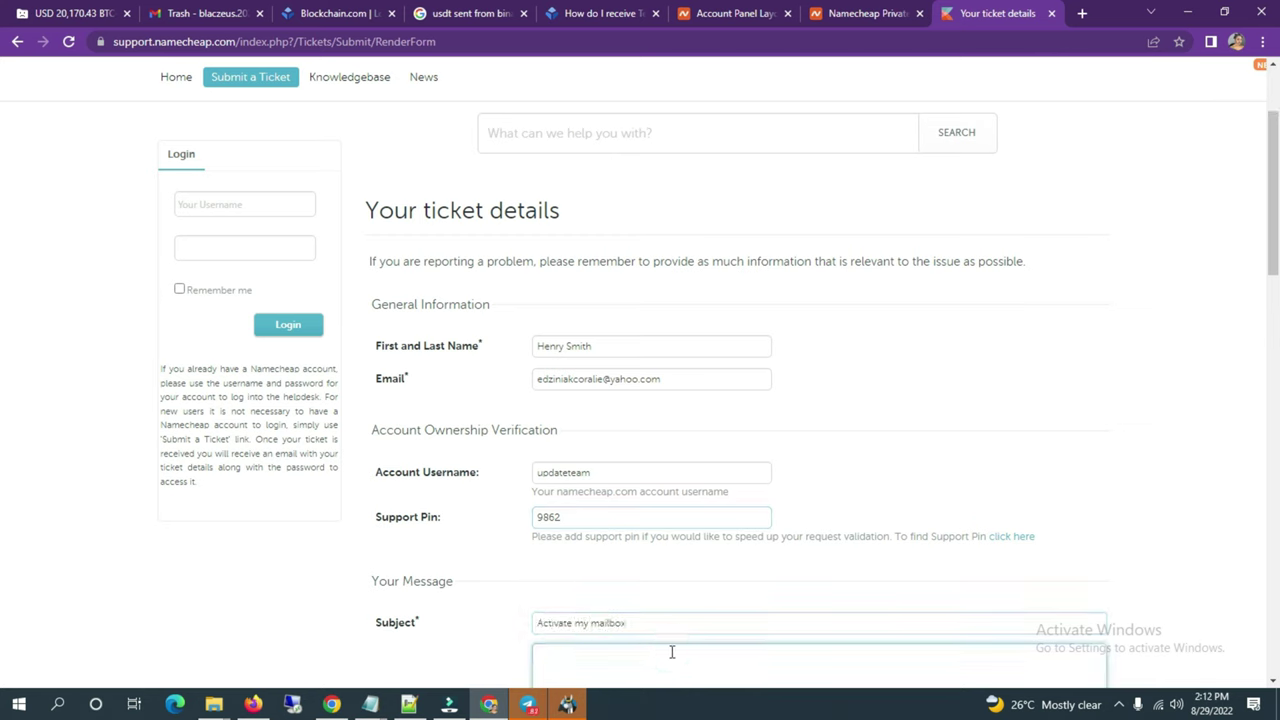
pyautogui.scroll(-3, 672, 630)
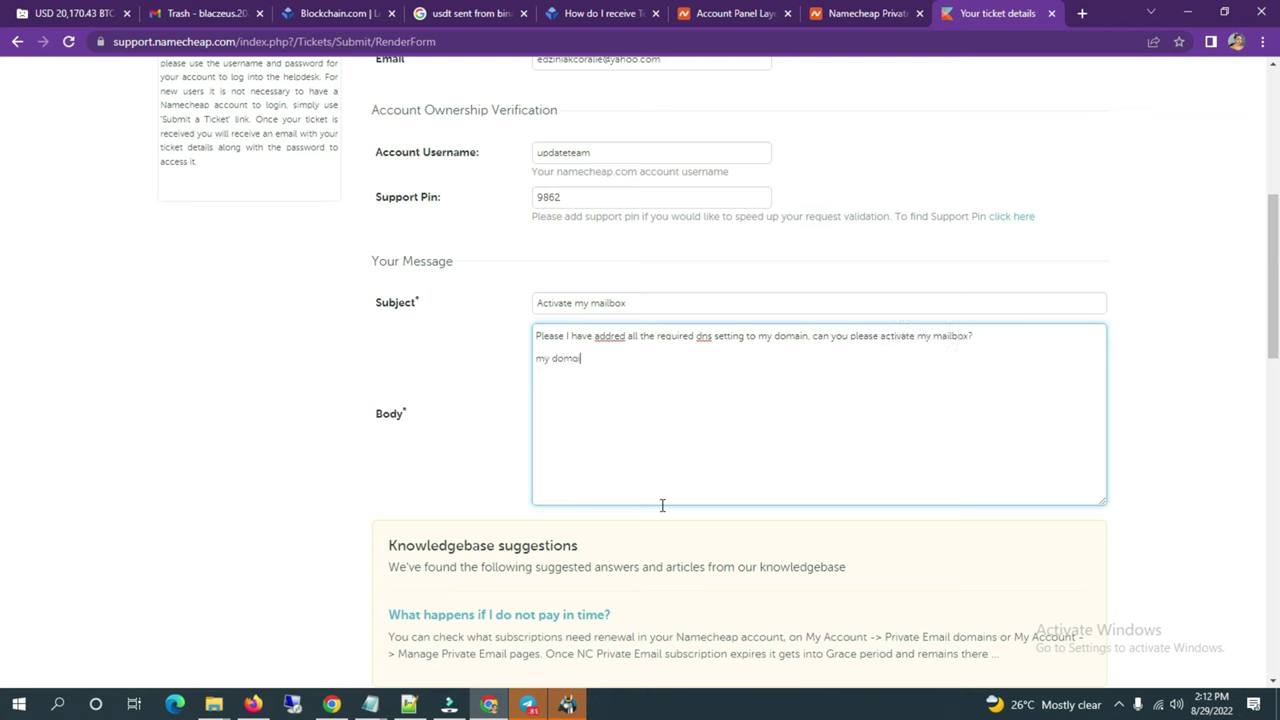
pyautogui.click(331, 704)
pyautogui.moveTo(373, 402); pyautogui.dragTo(256, 400)
pyautogui.hotkey('ctrl', 'c')
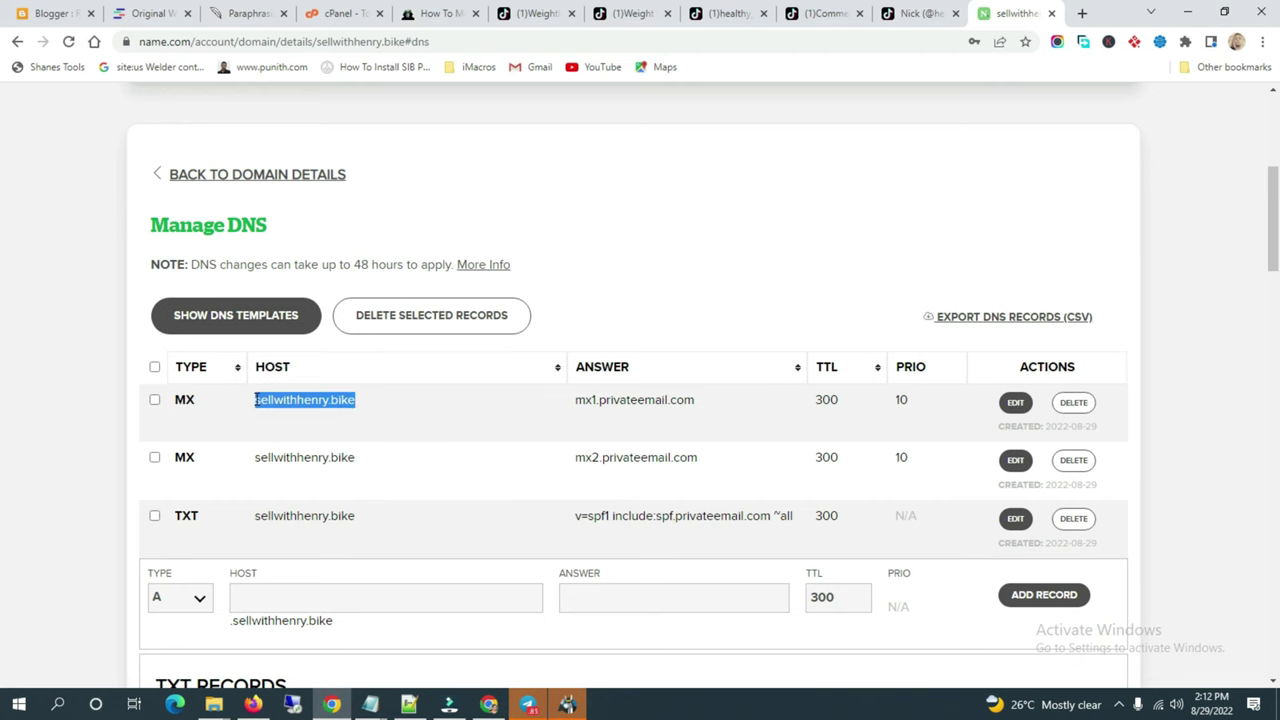
# Step: Paste the domain name after 'my domain is' in the ticket body
pyautogui.click(552, 588)
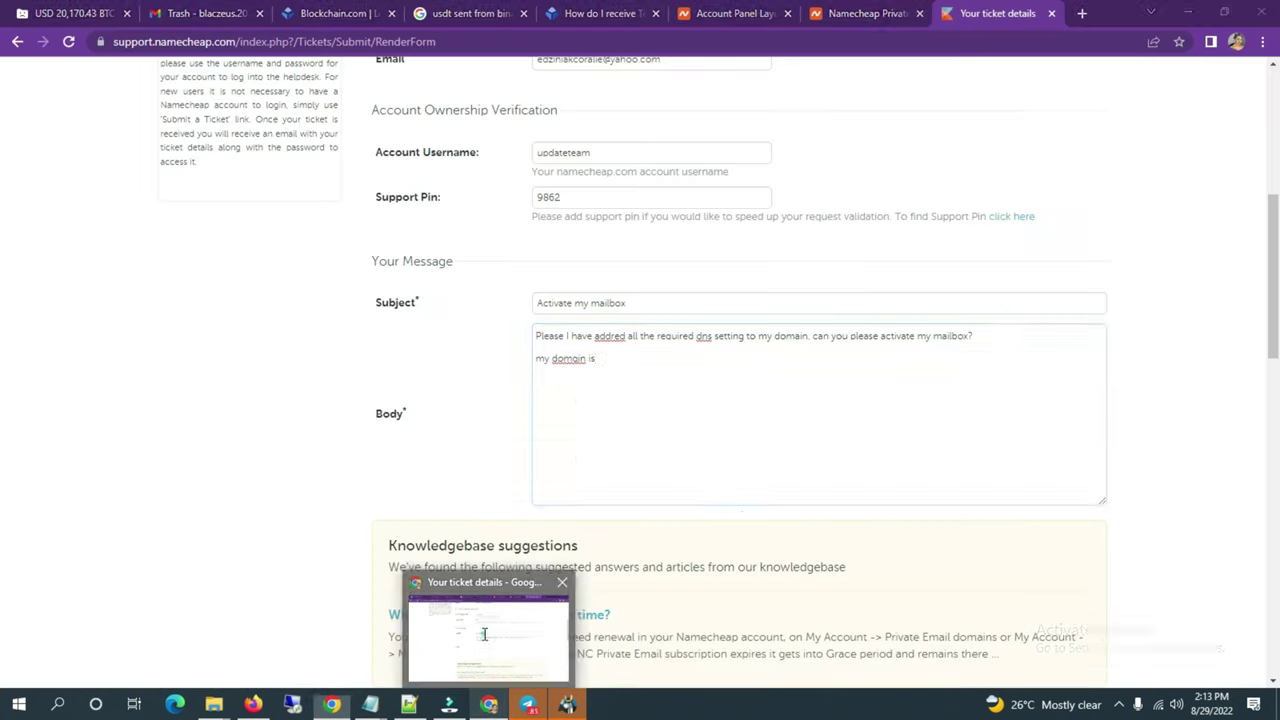
pyautogui.hotkey('ctrl', 'v')
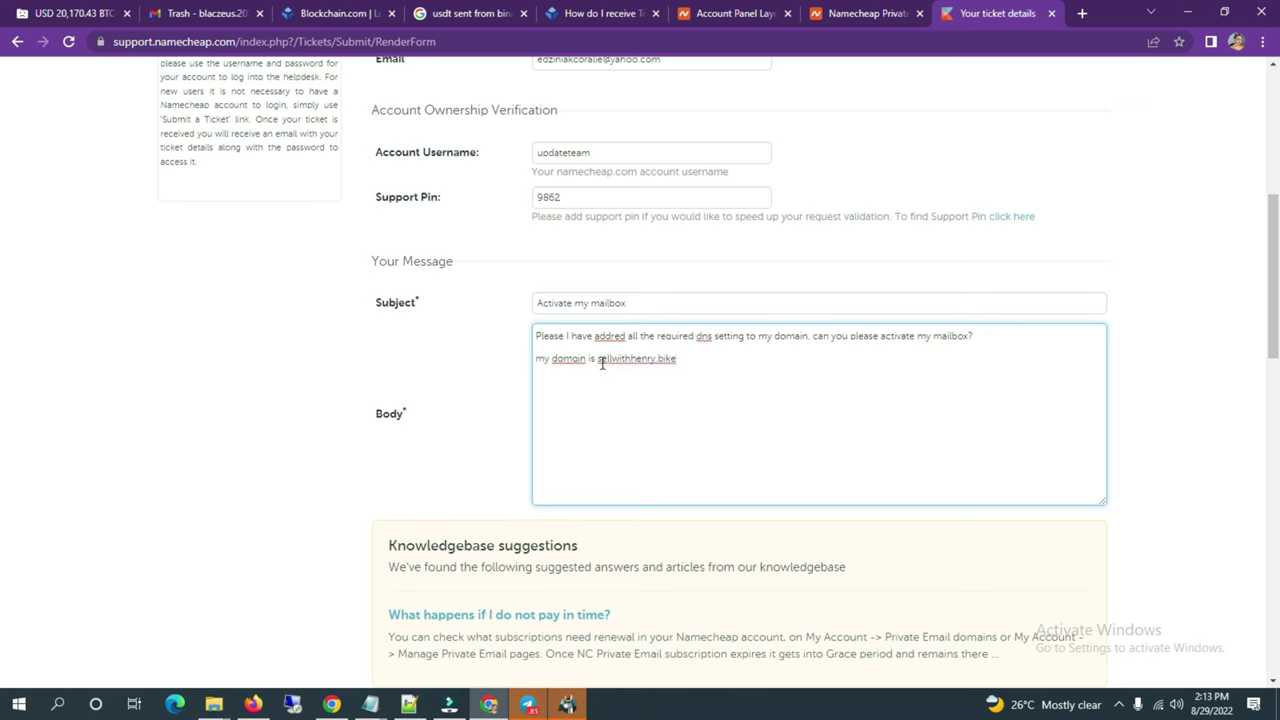
pyautogui.click(595, 358)
pyautogui.scroll(3, 714, 368)
pyautogui.scroll(-5, 717, 374)
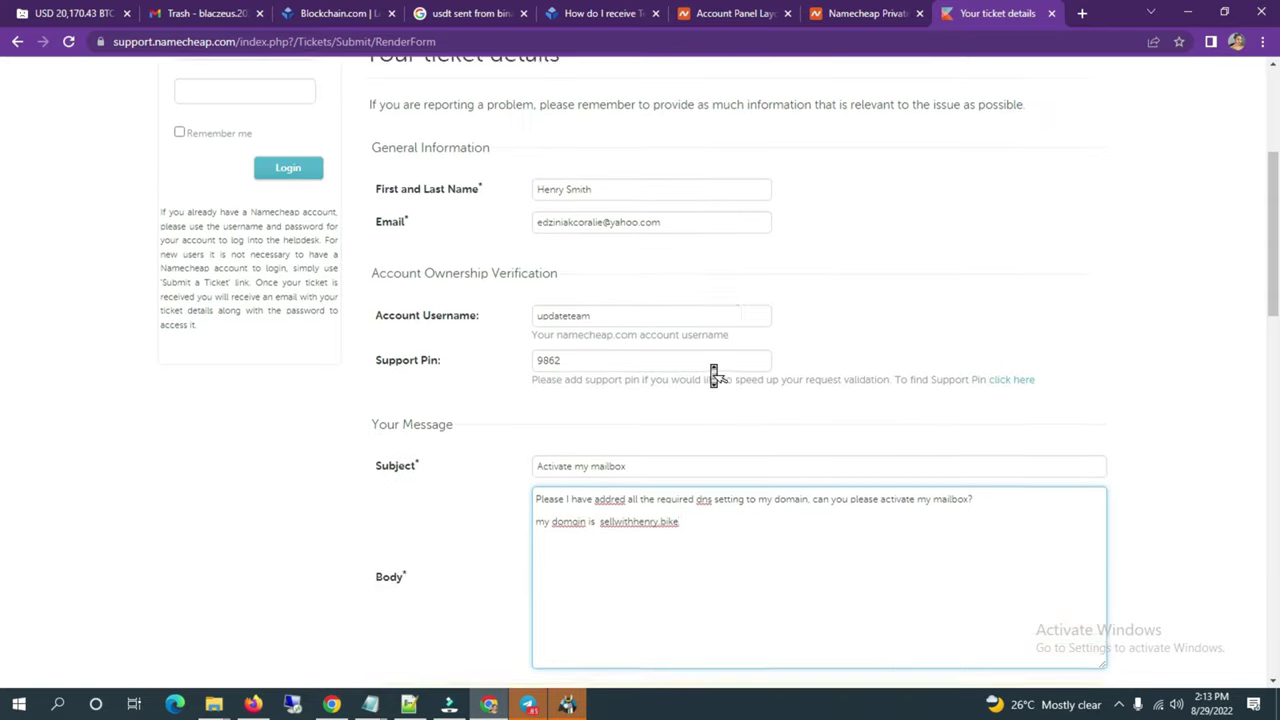
pyautogui.scroll(-3, 717, 374)
# Step: Start the reCAPTCHA, skip the bicycles challenge and select all seven motorcycle tiles
pyautogui.click(391, 343)
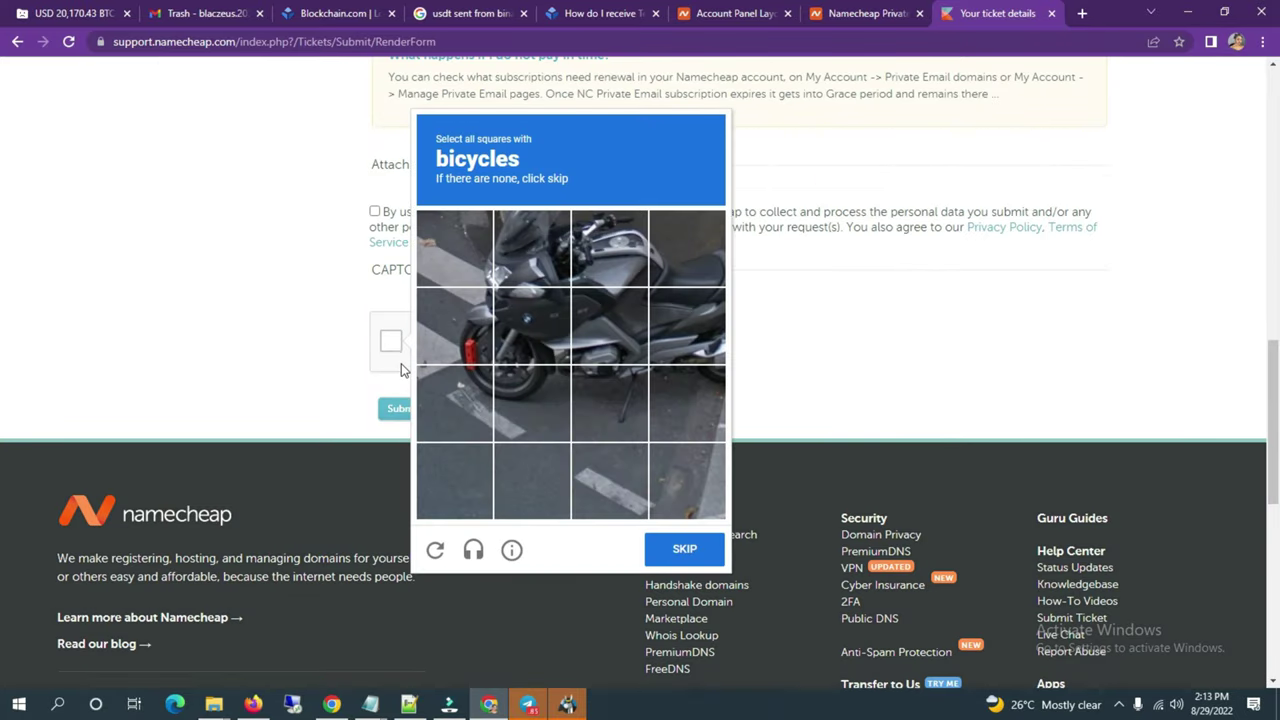
pyautogui.click(684, 548)
pyautogui.click(608, 250)
pyautogui.click(588, 308)
pyautogui.click(532, 325)
pyautogui.click(532, 248)
pyautogui.click(455, 325)
pyautogui.click(455, 403)
pyautogui.click(455, 248)
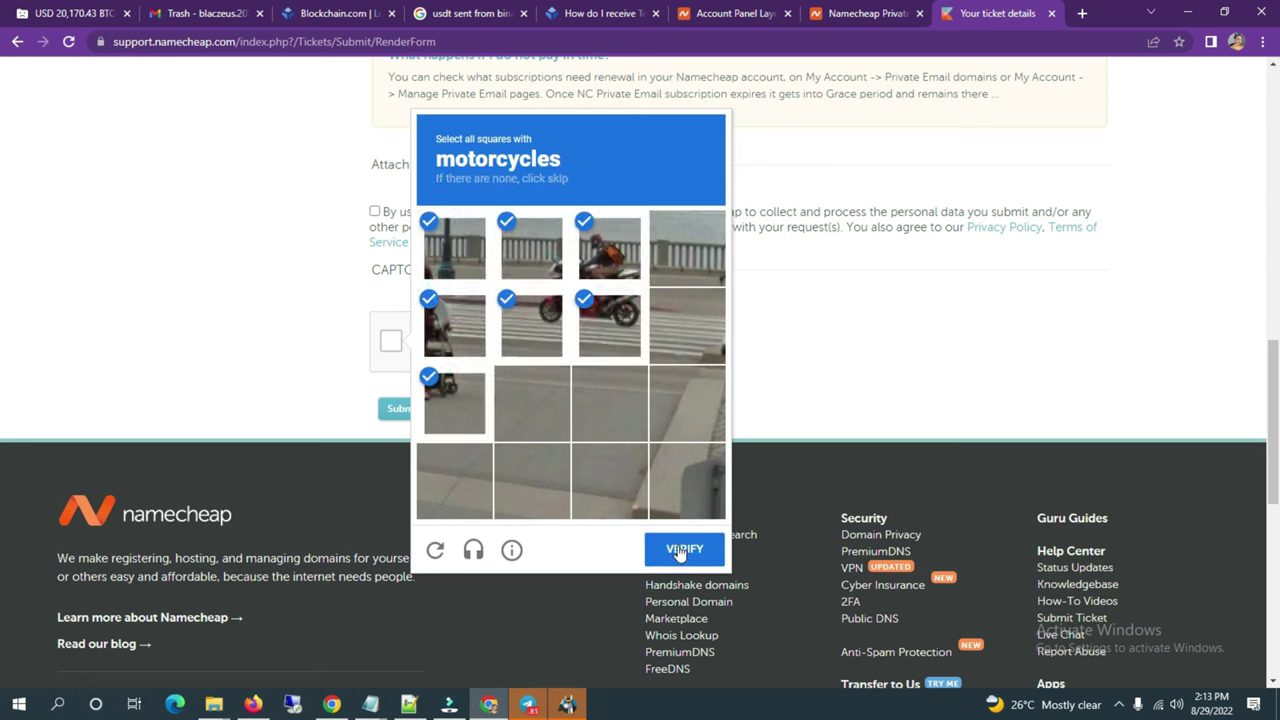
pyautogui.click(684, 549)
# Step: Select the three hill images to pass verification, then submit the ticket
pyautogui.click(585, 292)
pyautogui.click(675, 292)
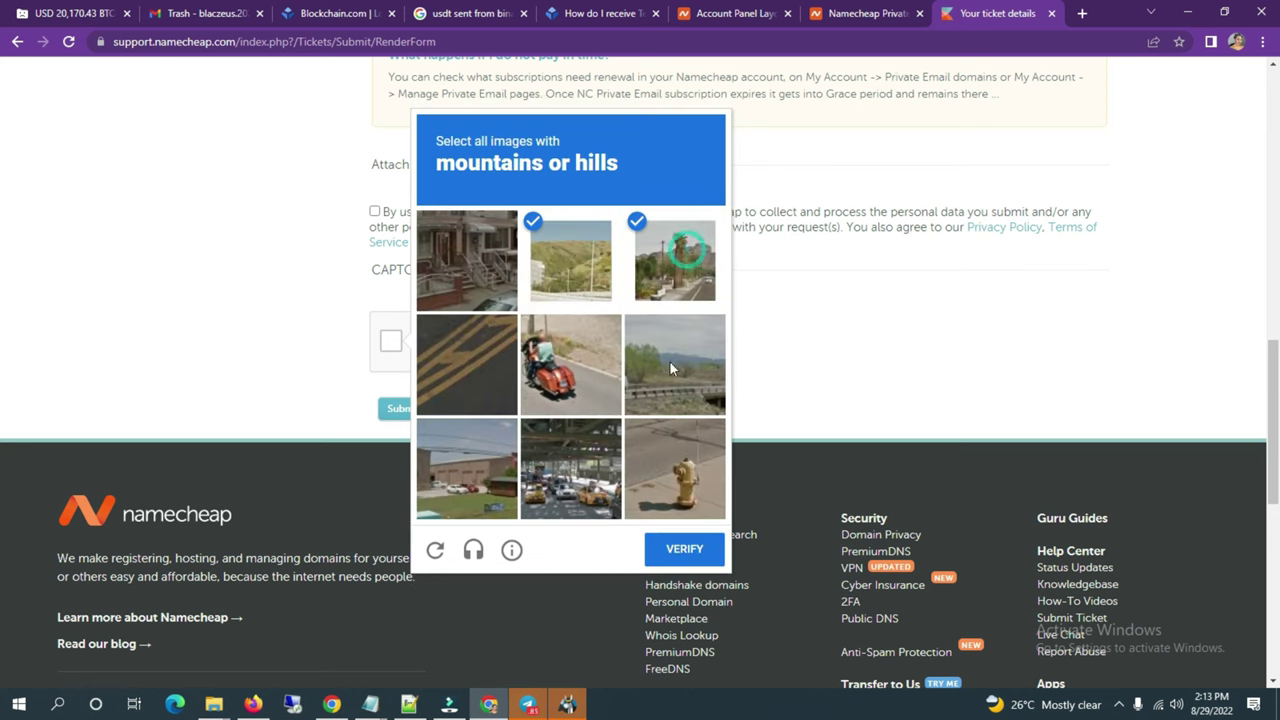
pyautogui.click(654, 392)
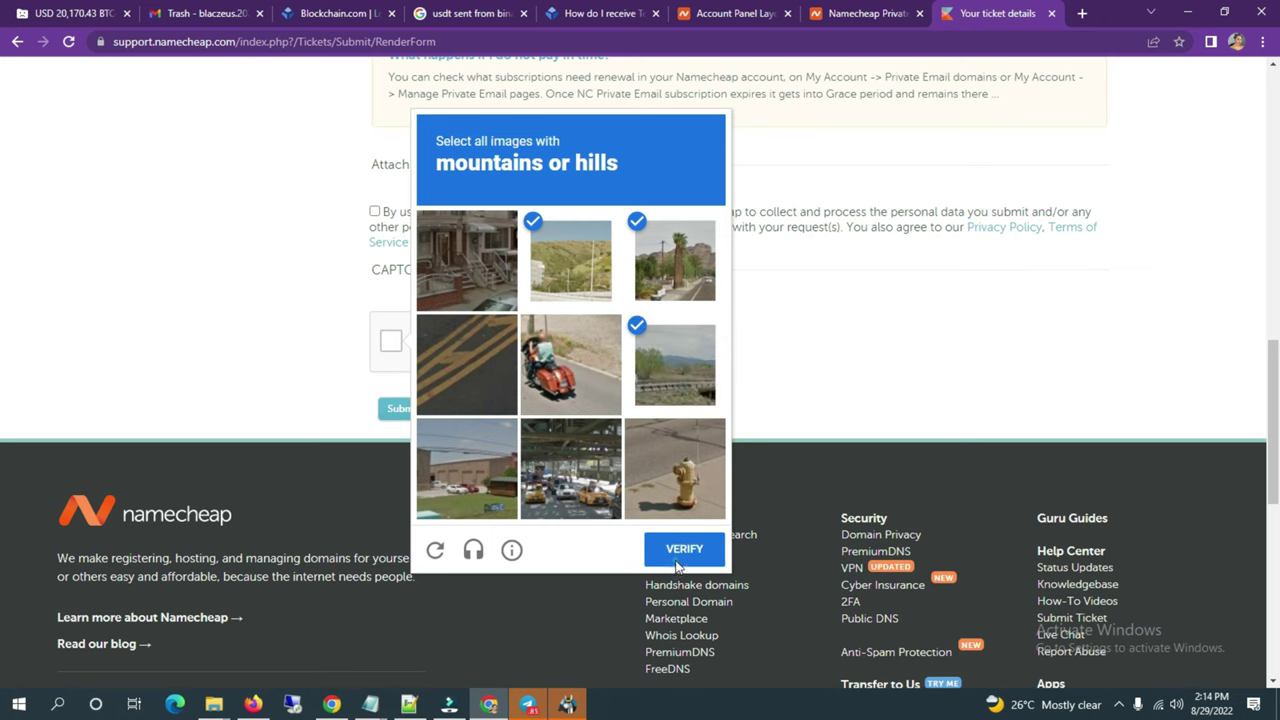
pyautogui.click(684, 548)
pyautogui.click(393, 412)
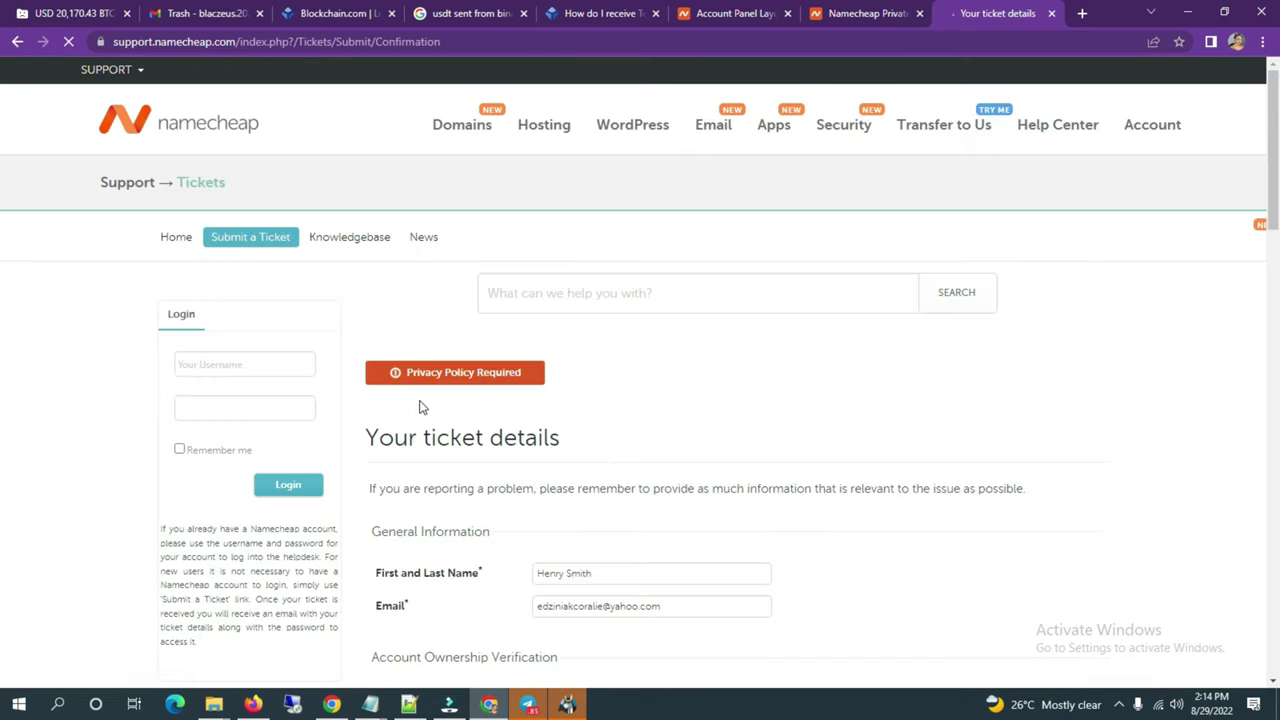
# Step: With consent given, redo the CAPTCHA, resubmit the ticket and review the confirmation page
pyautogui.scroll(-10, 437, 376)
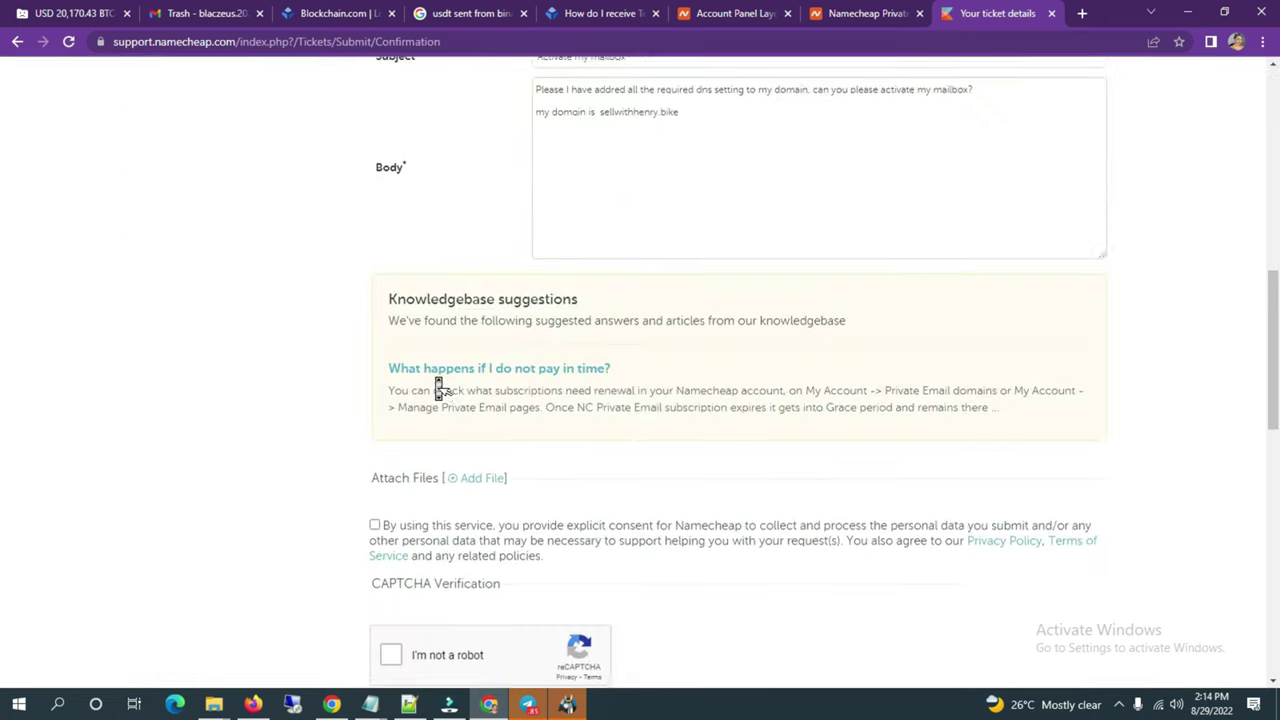
pyautogui.click(391, 490)
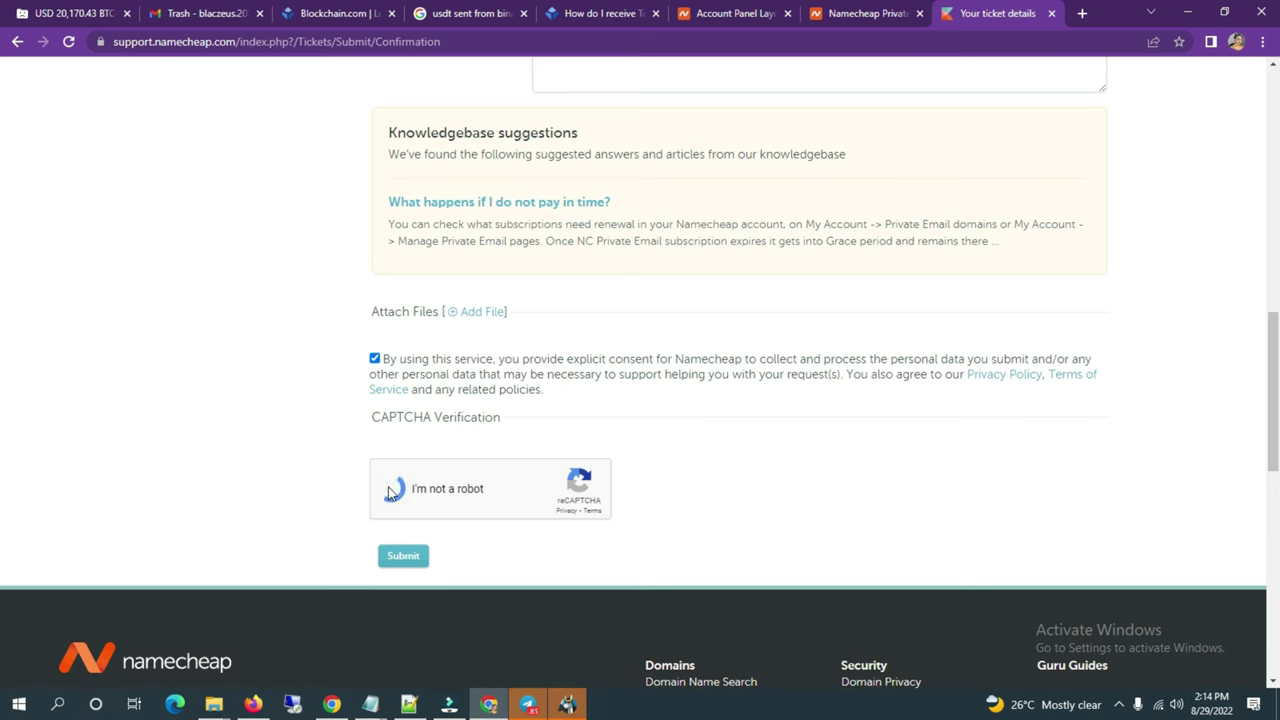
pyautogui.click(403, 557)
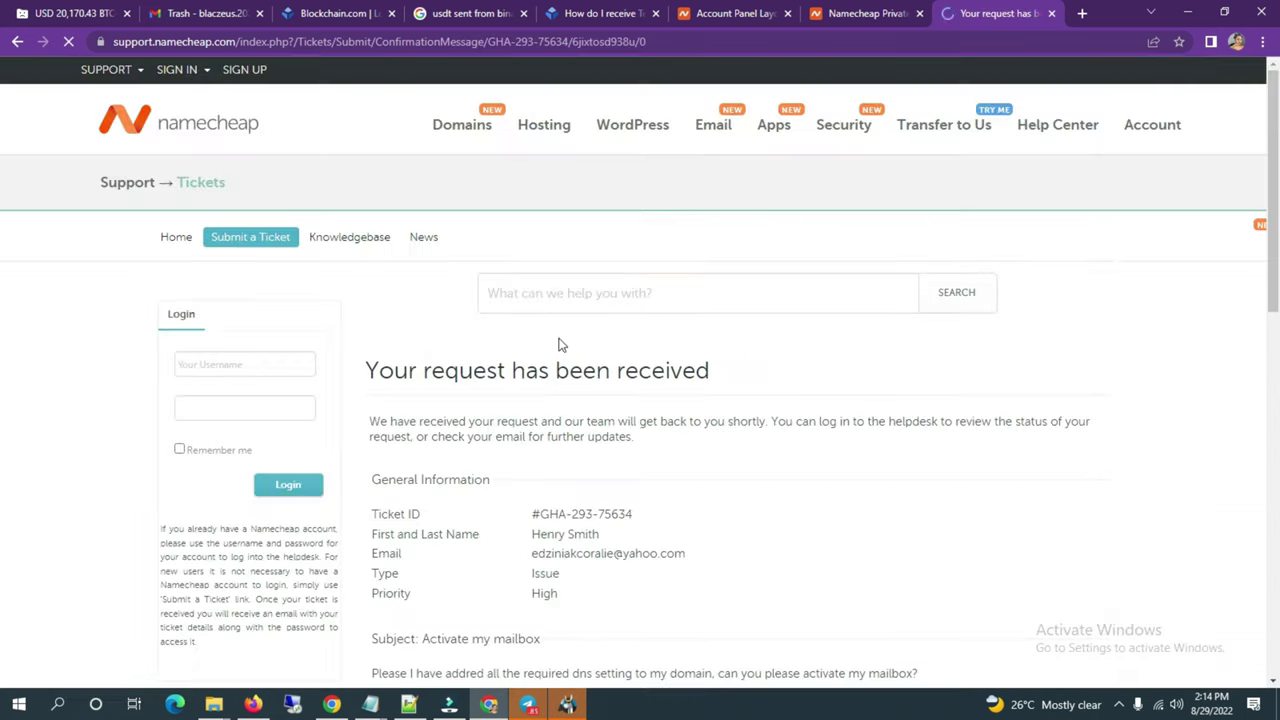
pyautogui.scroll(-3, 562, 338)
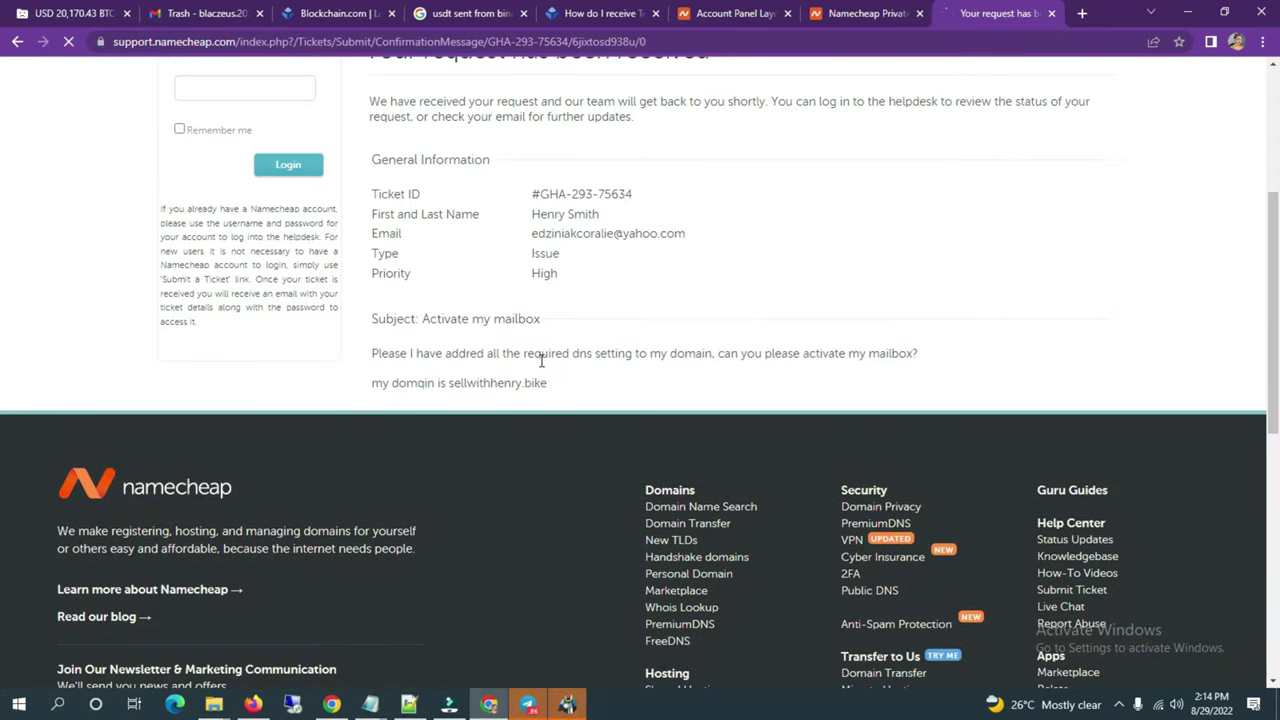
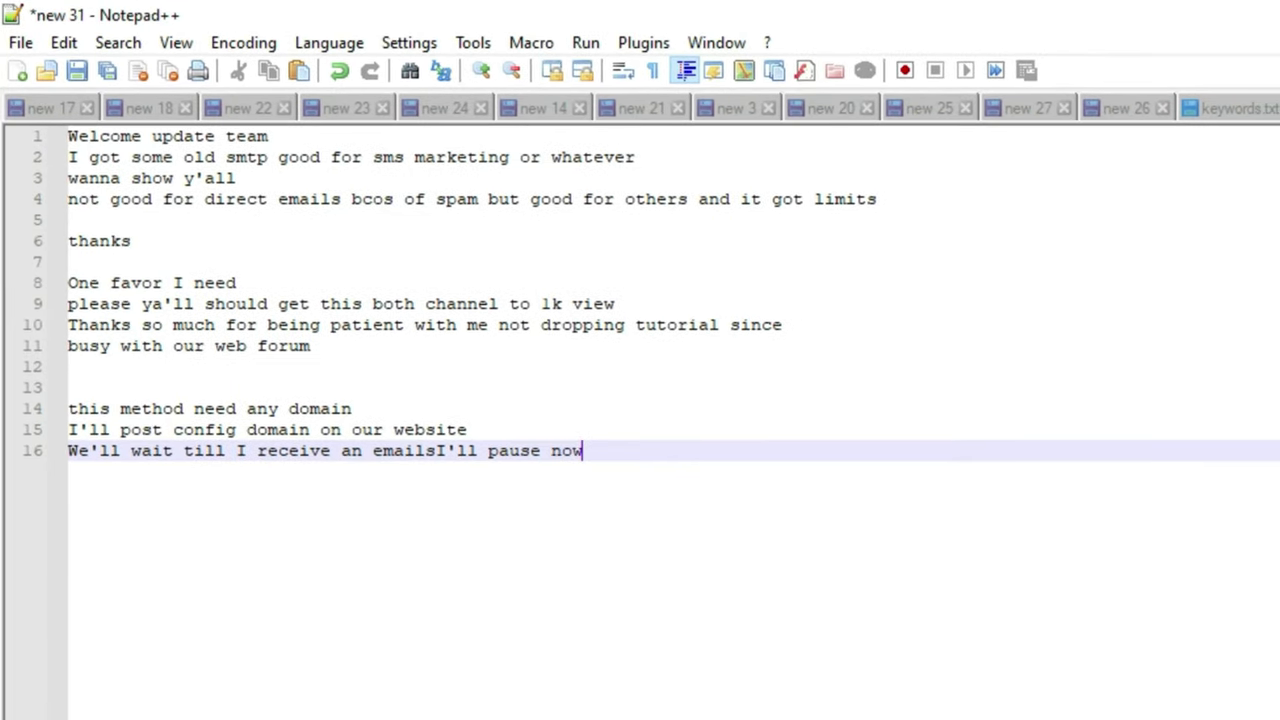
# Step: Add a new line below the message in 'new 31' and type 'Welcomen'
pyautogui.press('Return')
pyautogui.press('Return')
pyautogui.write('Welcomen')
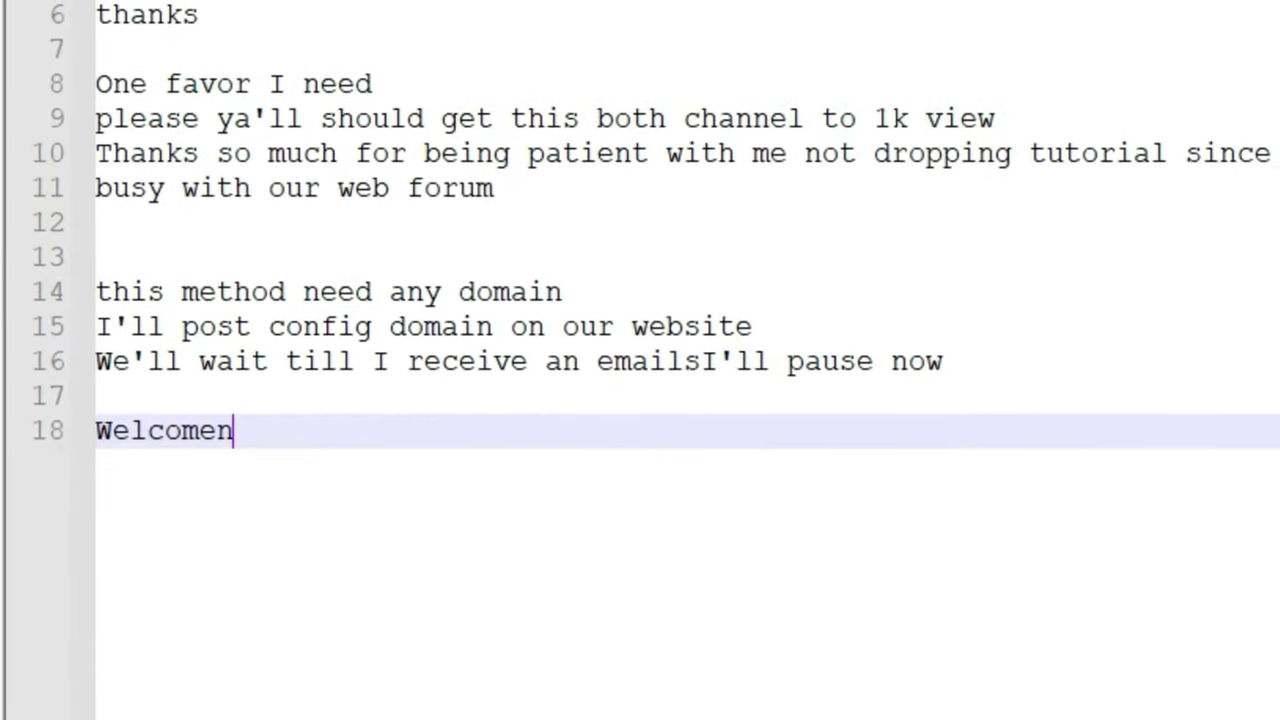
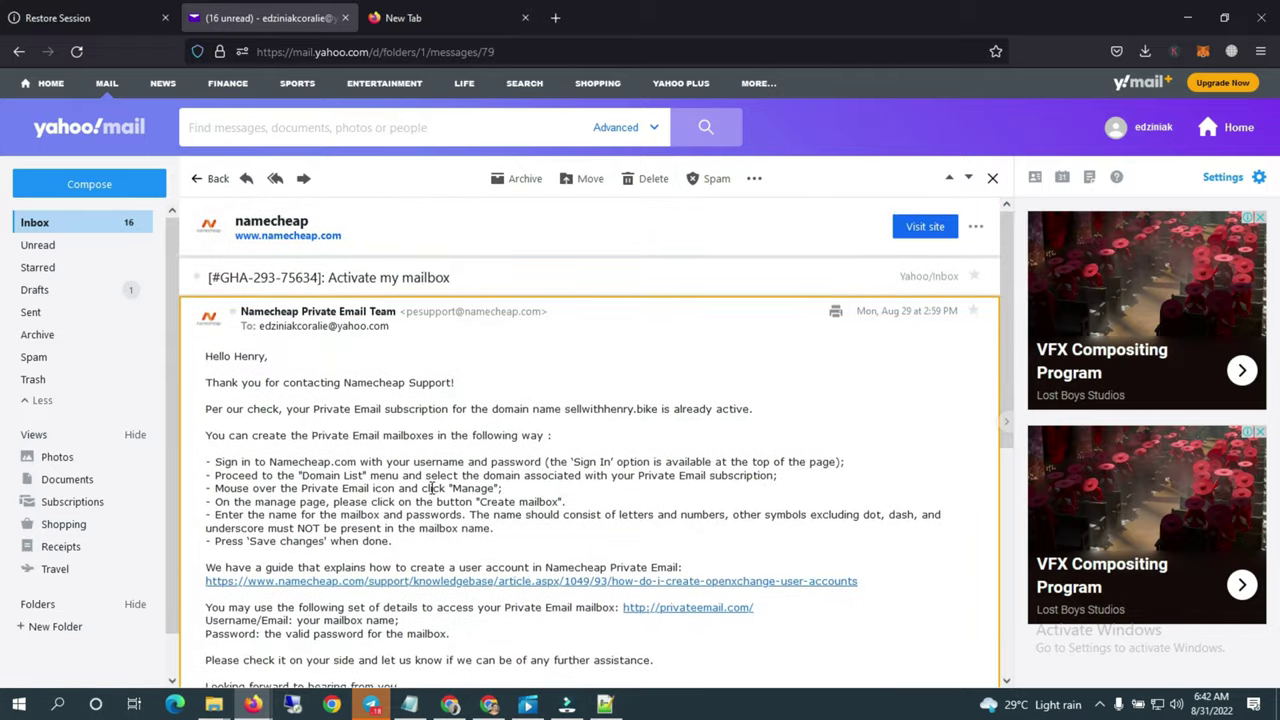
# Step: Read the Namecheap support email's mailbox instructions, then bring up the Namecheap dashboard window
pyautogui.scroll(-5, 431, 492)
pyautogui.scroll(5, 514, 486)
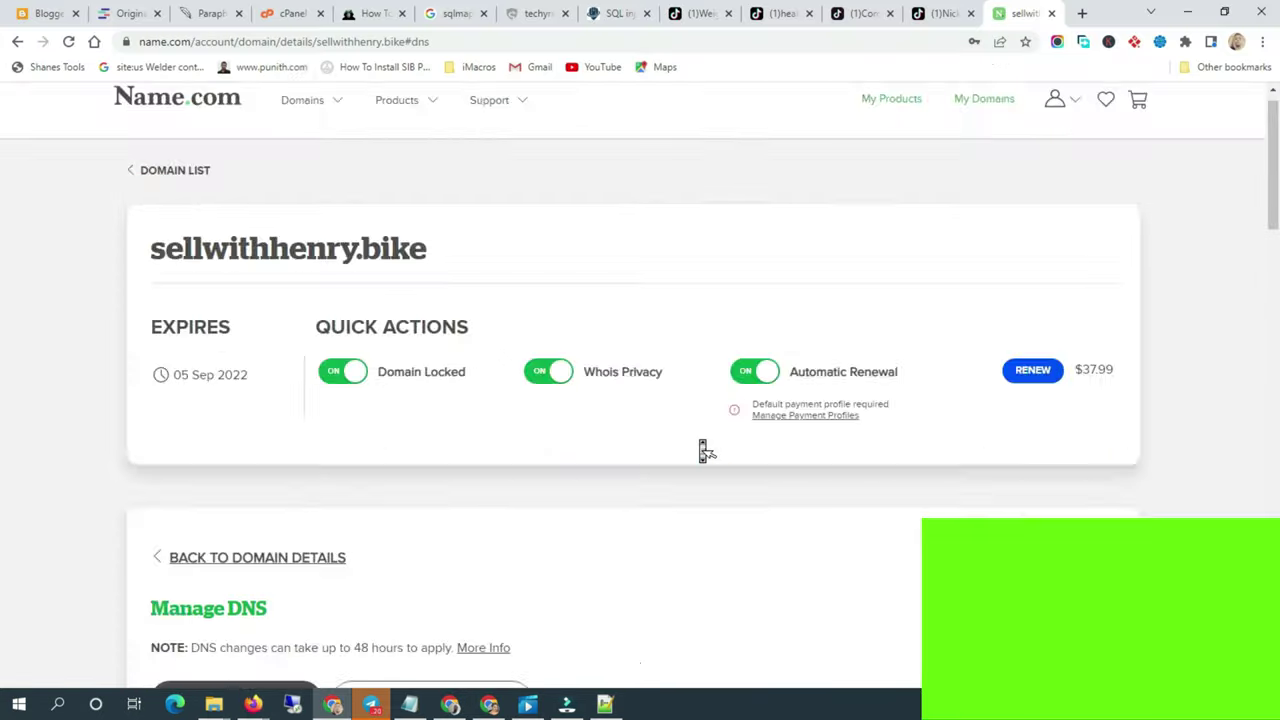
pyautogui.scroll(-5, 700, 449)
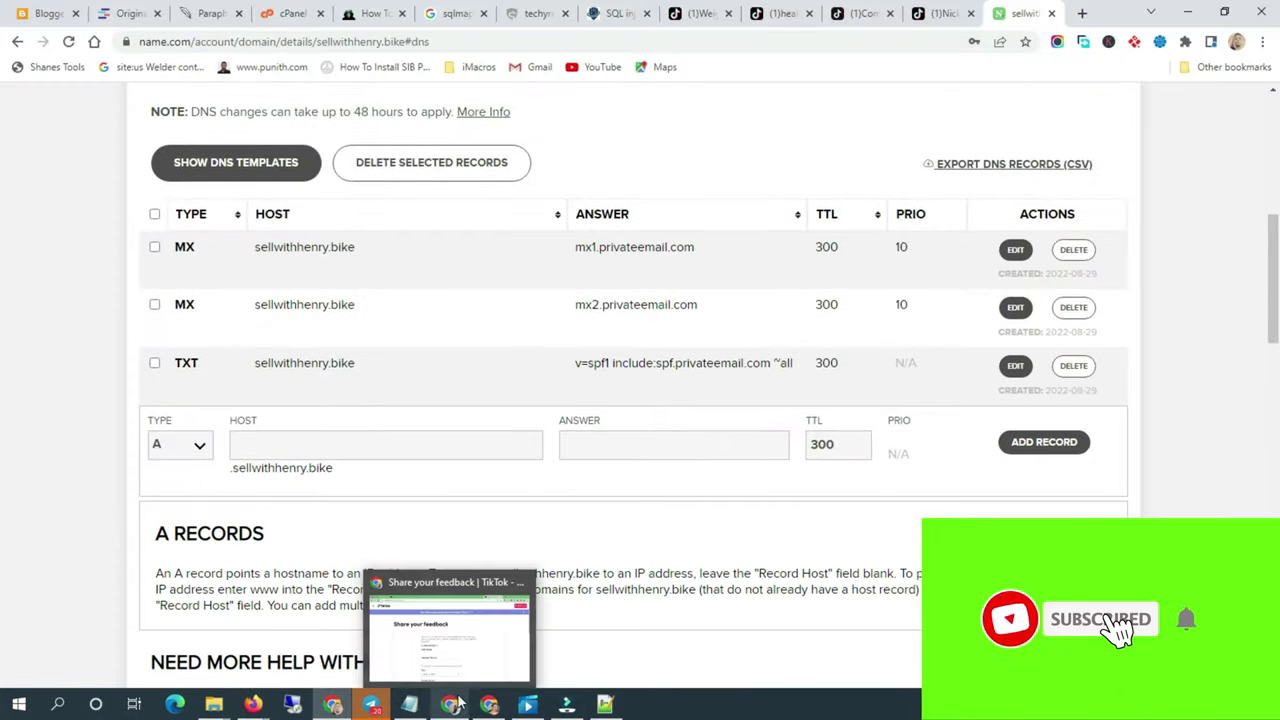
pyautogui.click(450, 640)
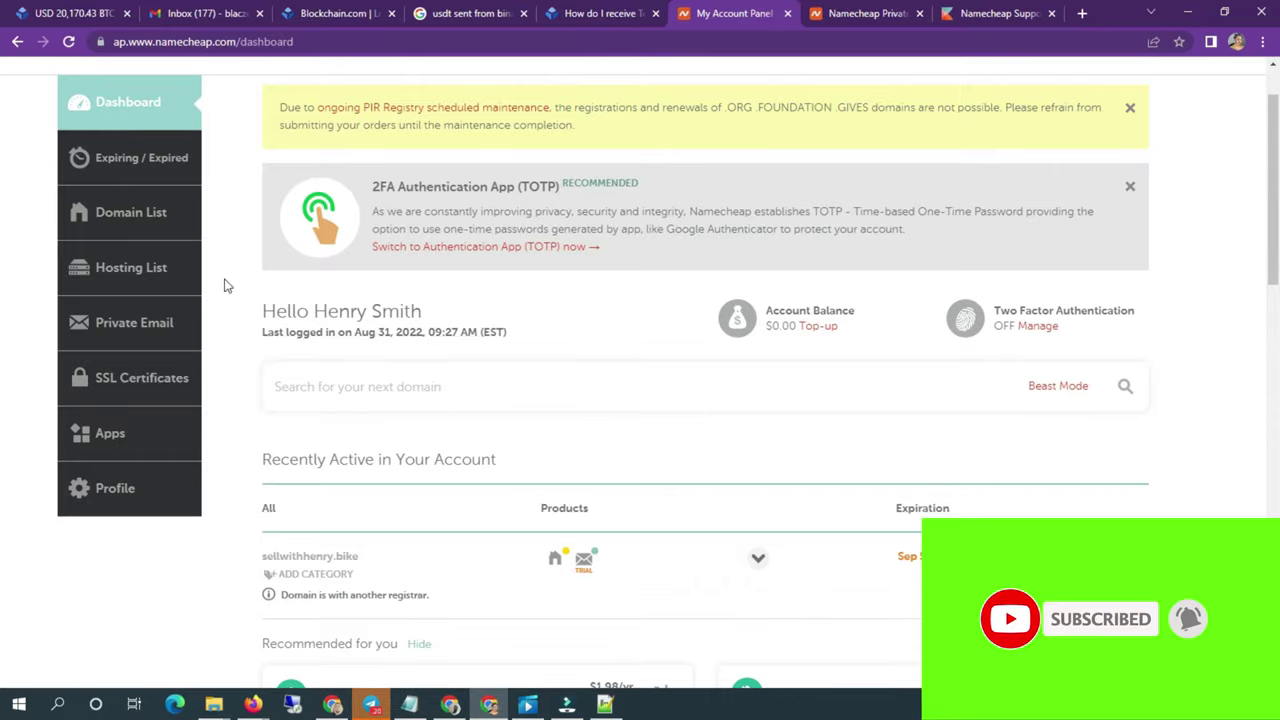
# Step: From Private Email, manage sellwithhenry.bike, open Create Mailbox, and start entering the mailbox name
pyautogui.click(160, 323)
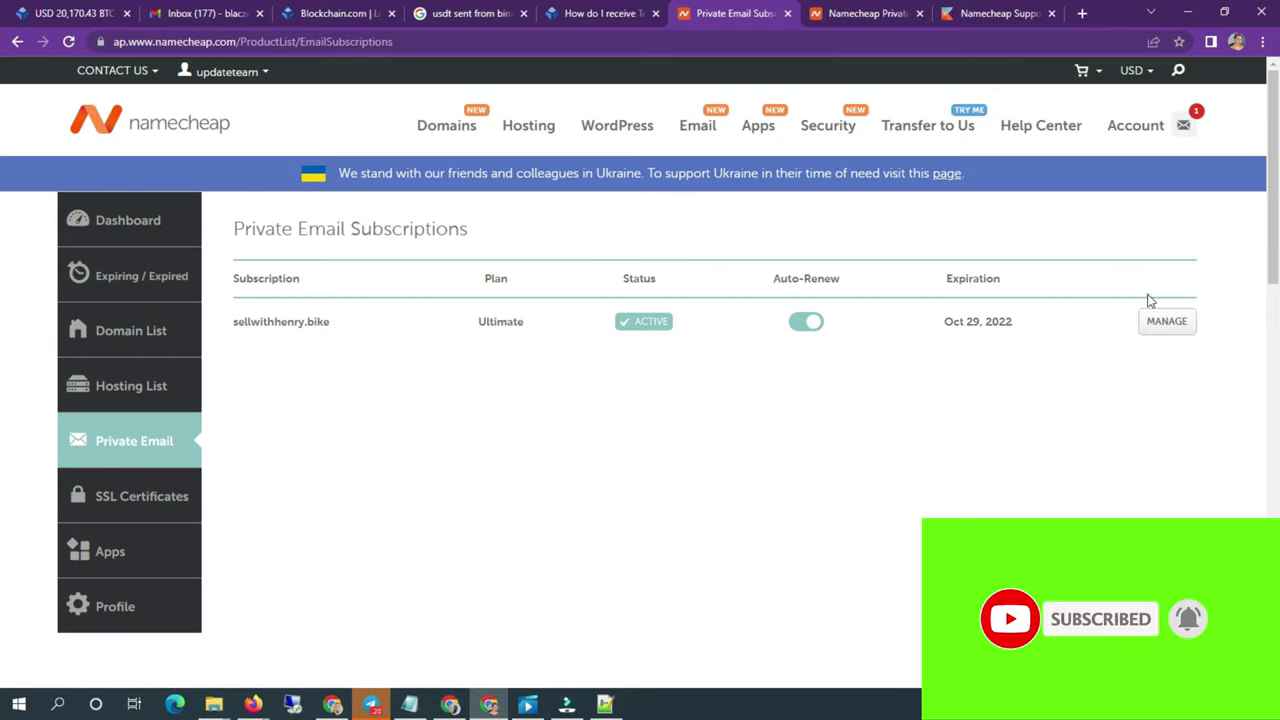
pyautogui.click(1165, 321)
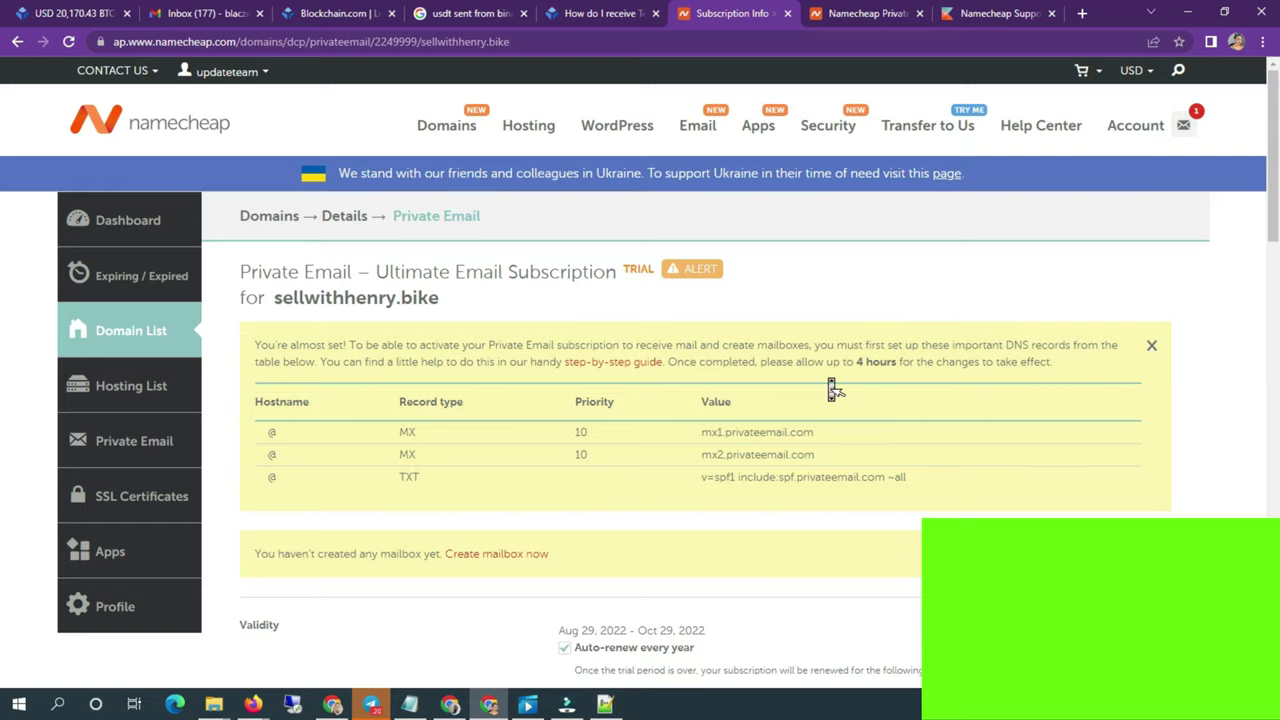
pyautogui.scroll(-10, 749, 420)
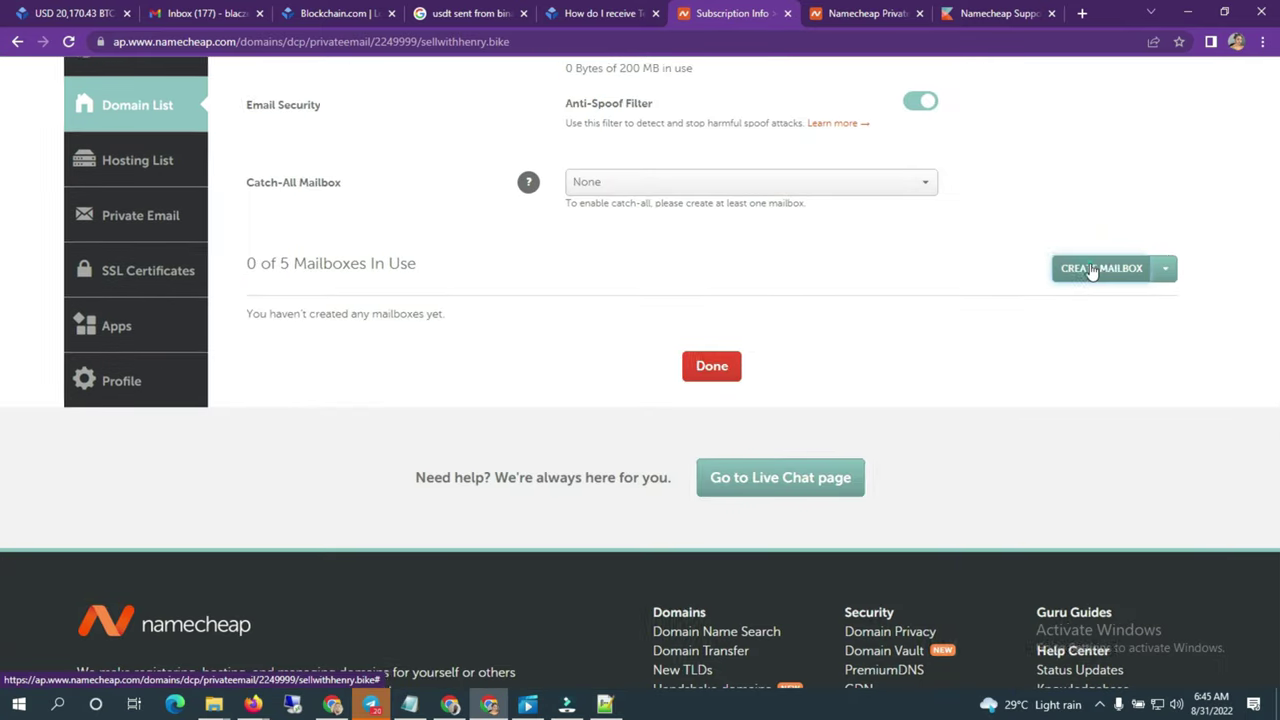
pyautogui.click(1092, 268)
pyautogui.click(630, 236)
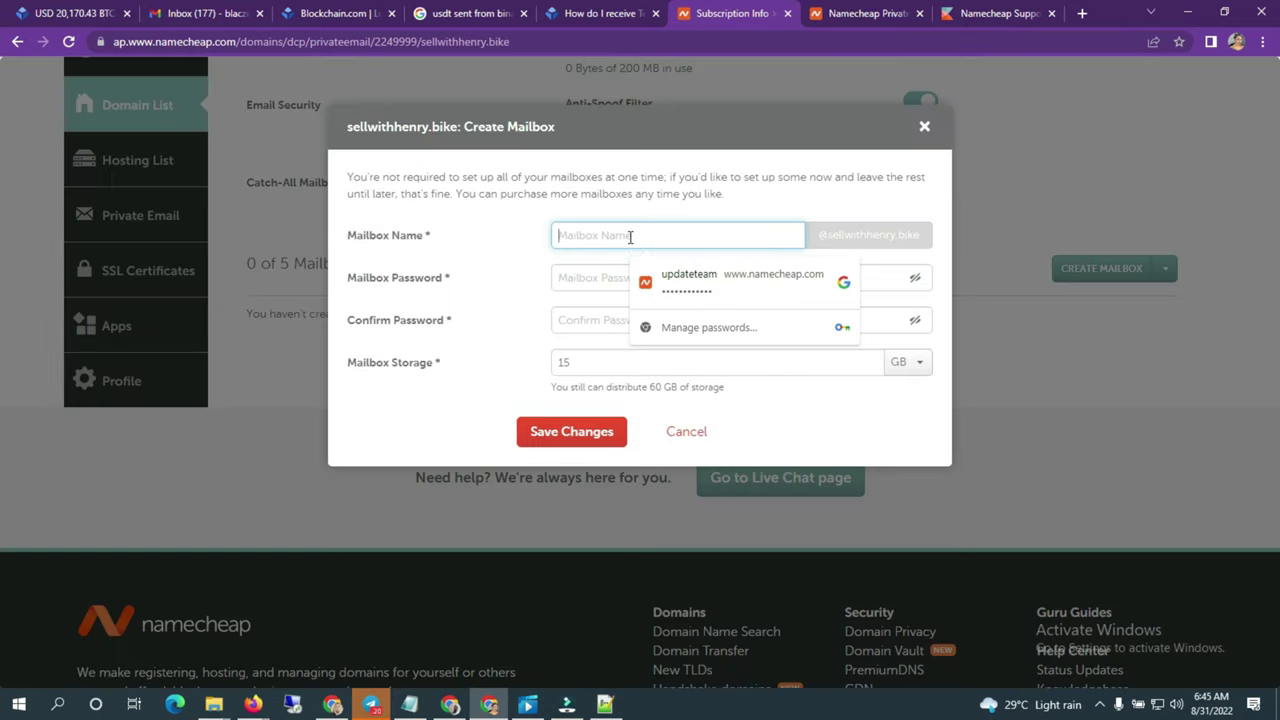
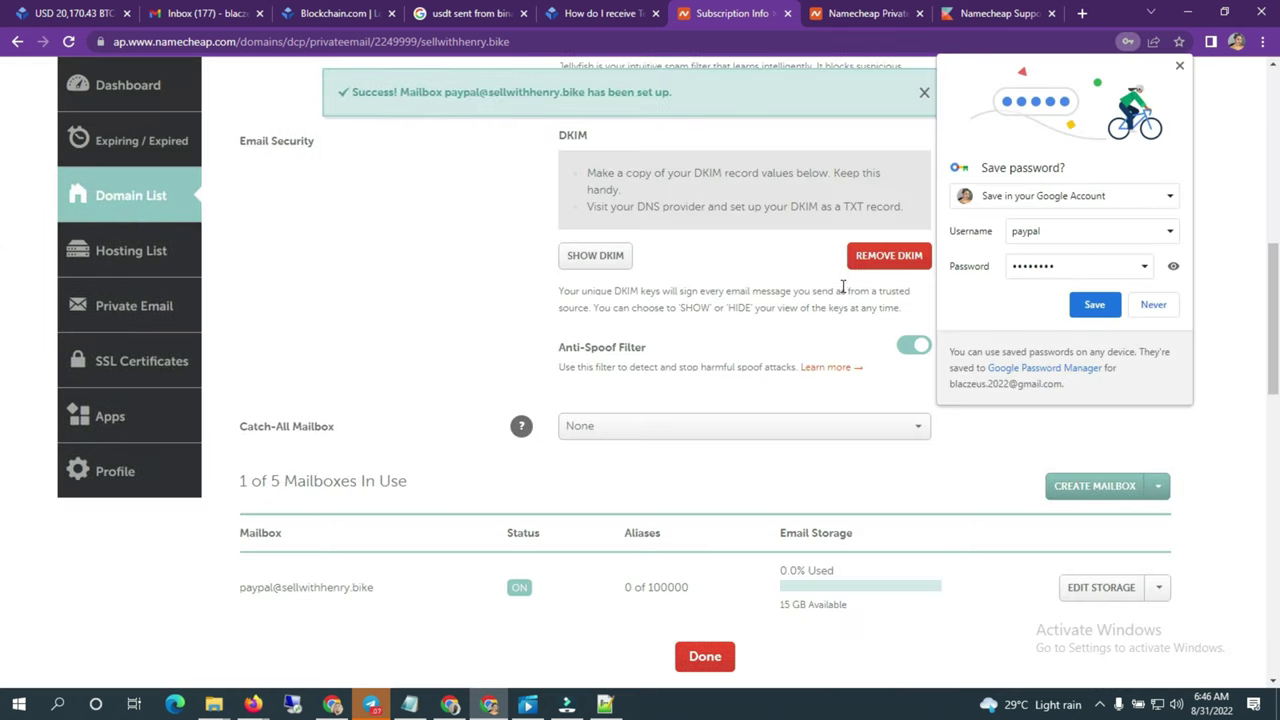
# Step: Dismiss Chrome's save-password prompt on the Namecheap mailbox page
pyautogui.click(1180, 67)
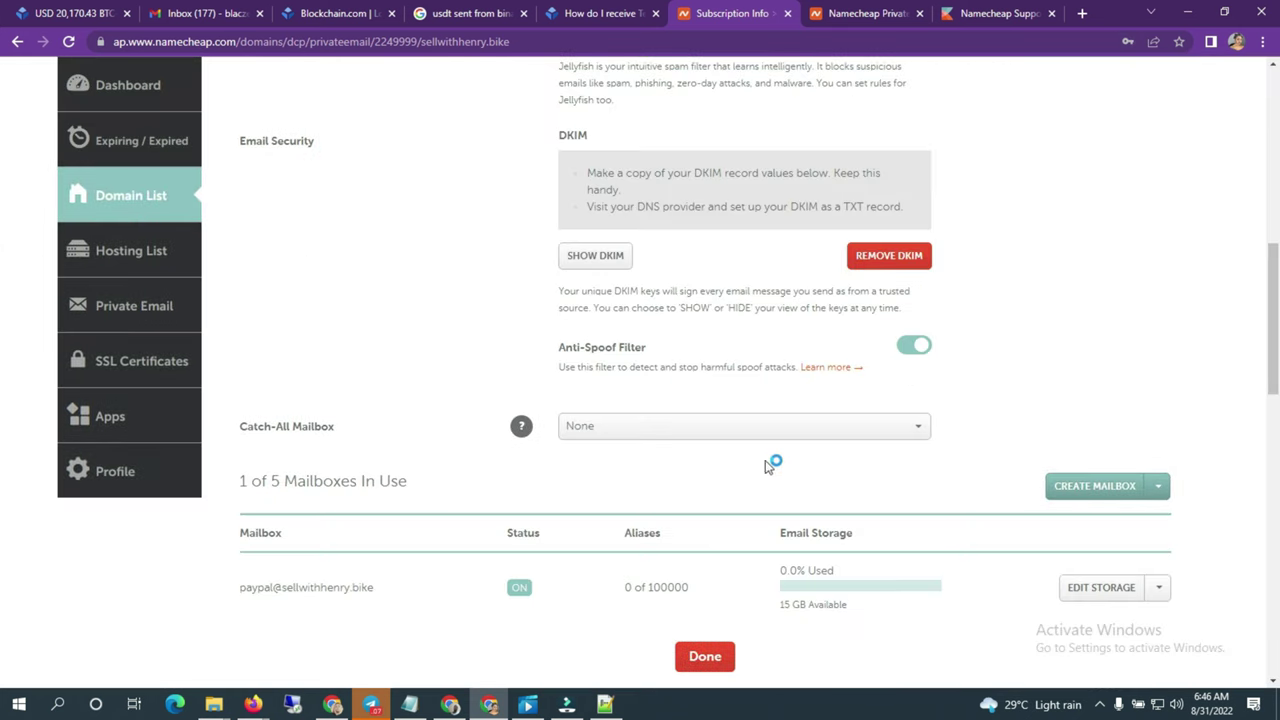
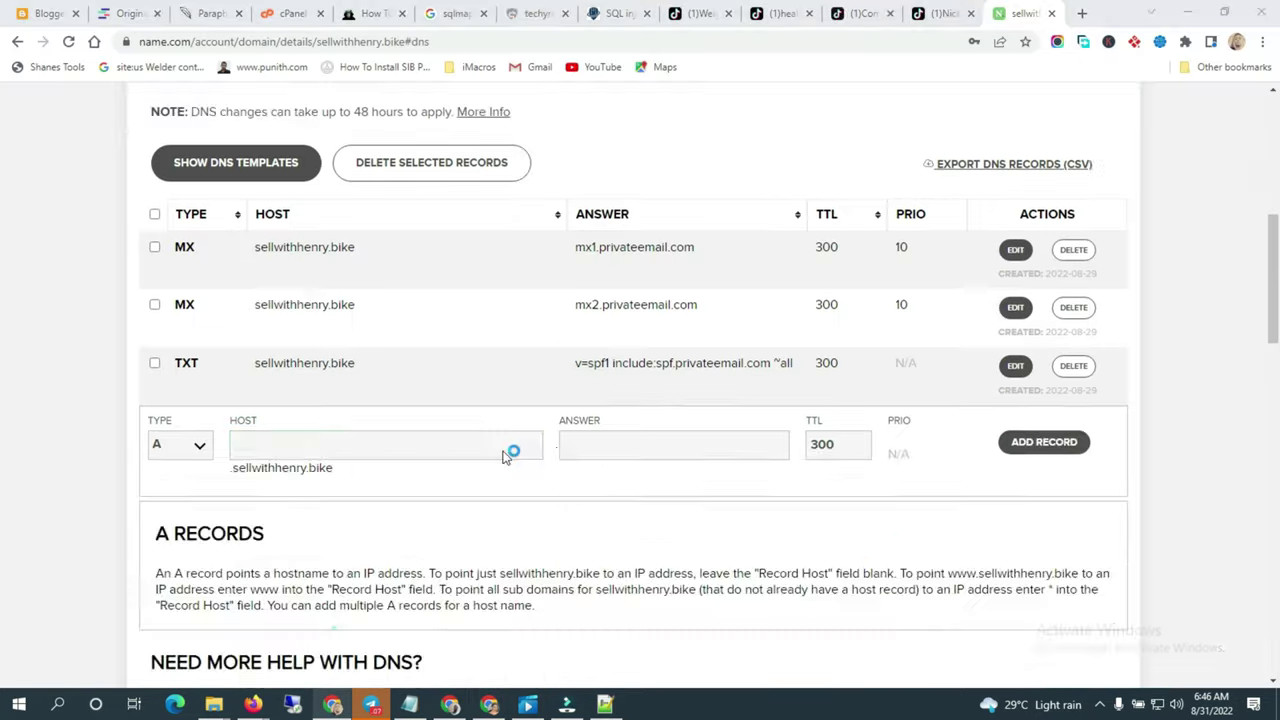
# Step: Paste the copied DKIM record into the new record's Host field and select its key portion
pyautogui.hotkey('ctrl', 'v')
pyautogui.moveTo(574, 606); pyautogui.dragTo(551, 606)
pyautogui.click(505, 597)
pyautogui.click(528, 597)
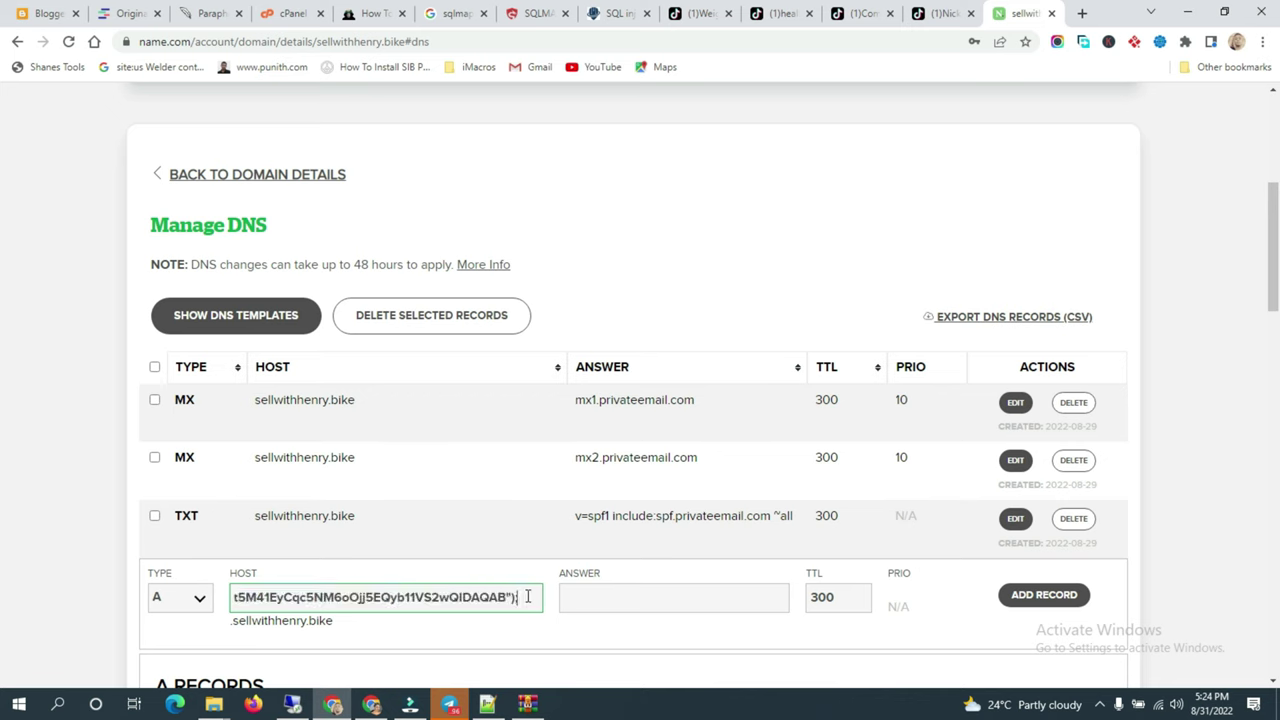
pyautogui.moveTo(505, 597); pyautogui.dragTo(345, 597)
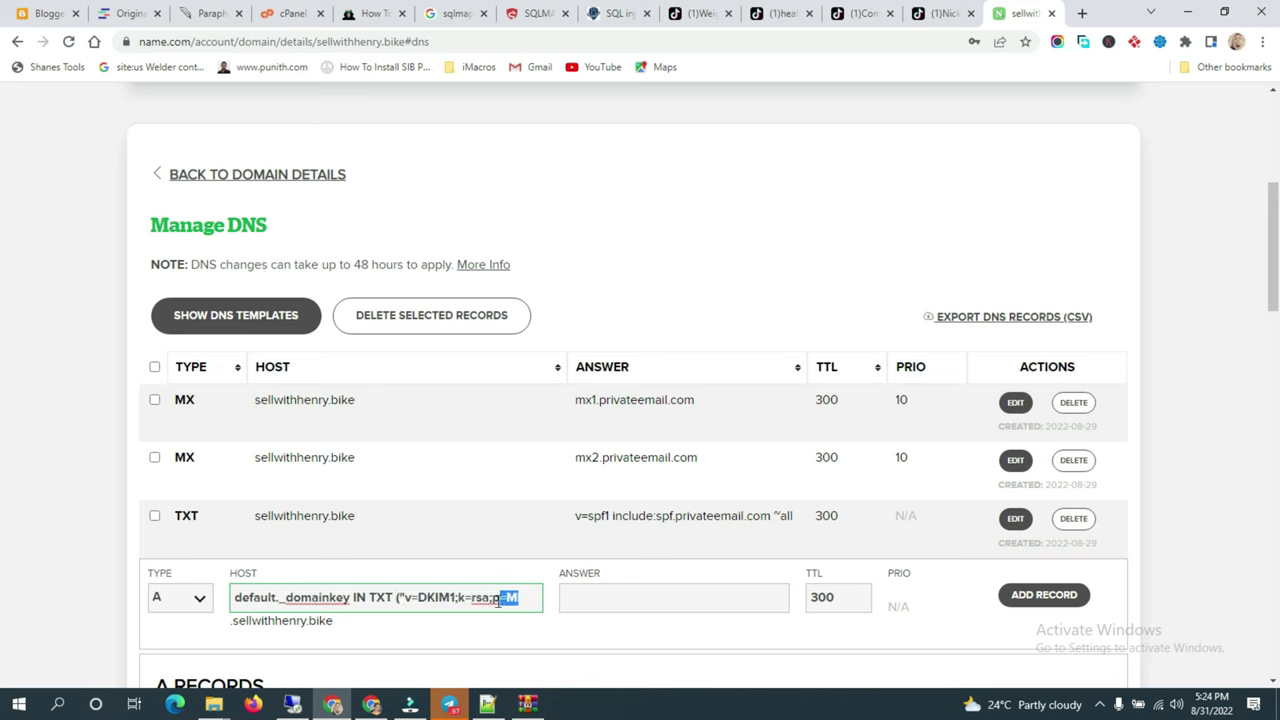
pyautogui.moveTo(506, 601); pyautogui.dragTo(409, 597)
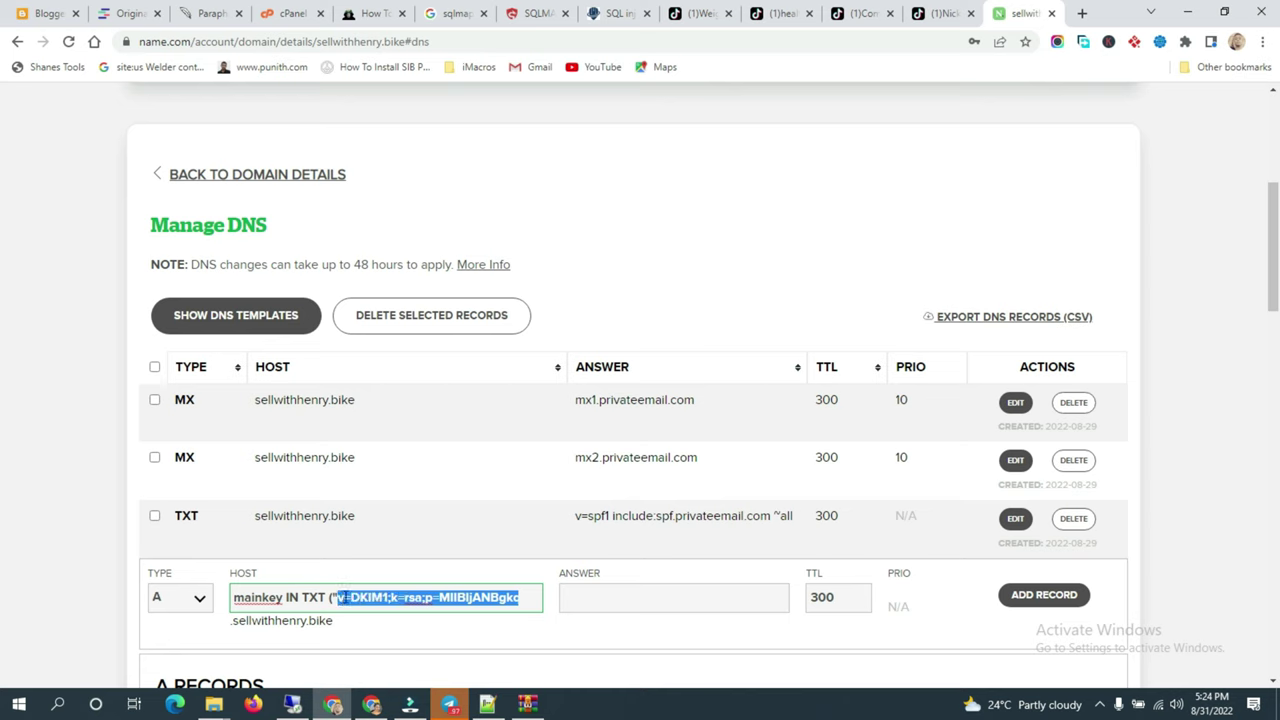
# Step: Move the v=DKIM1 key string from Host into the Answer field, then pick the record type
pyautogui.rightClick(345, 600)
pyautogui.click(381, 357)
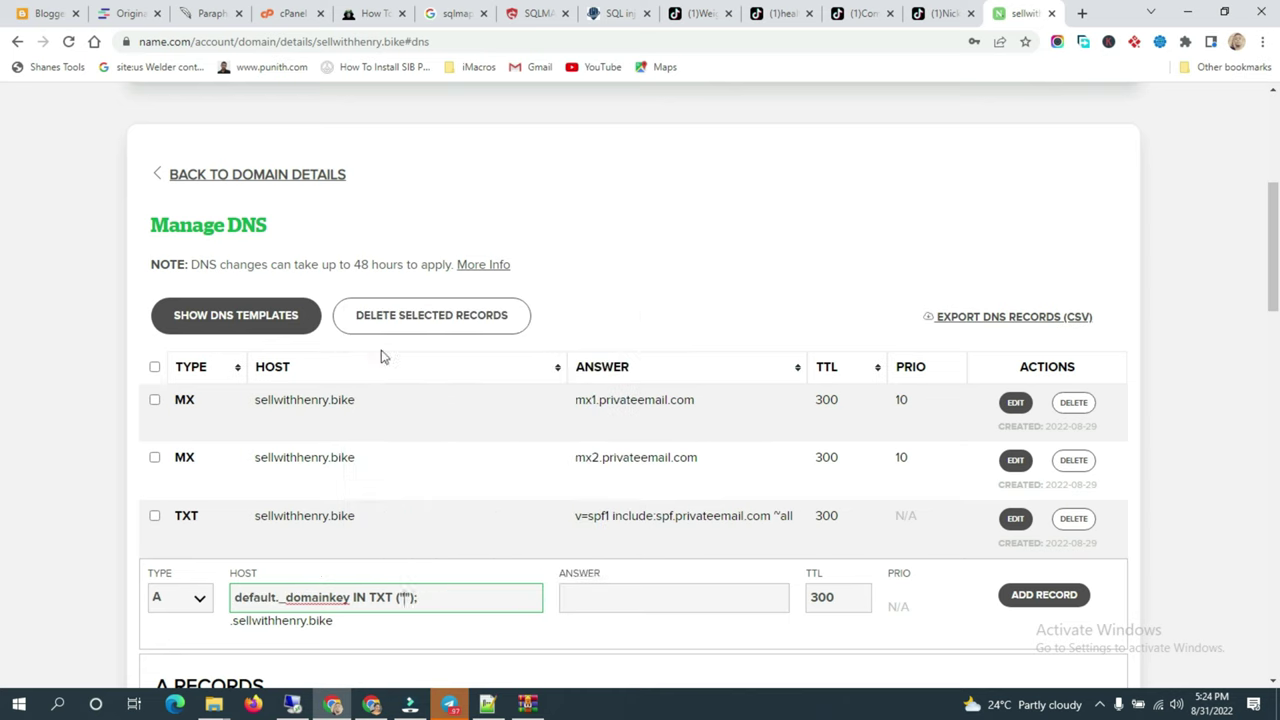
pyautogui.rightClick(567, 604)
pyautogui.click(606, 455)
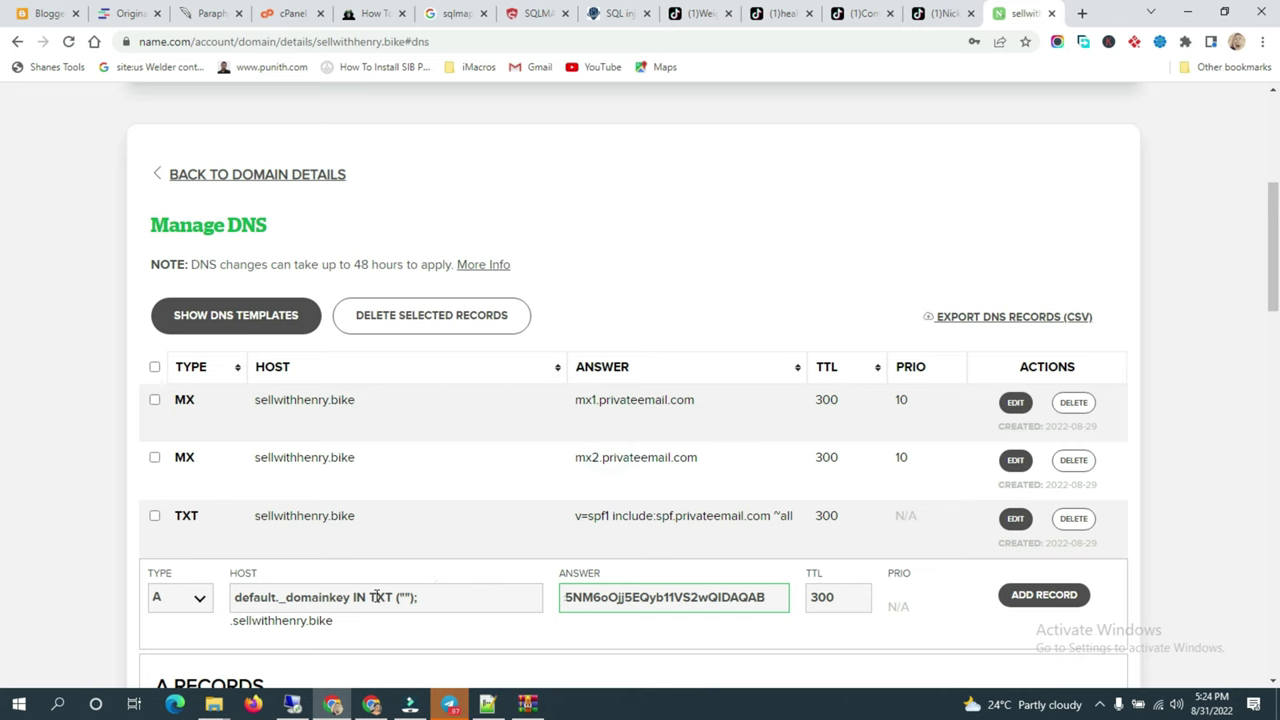
pyautogui.click(194, 597)
# Step: Make it a TXT record with Host default._domainkey, add it, and check the saved entry
pyautogui.click(193, 515)
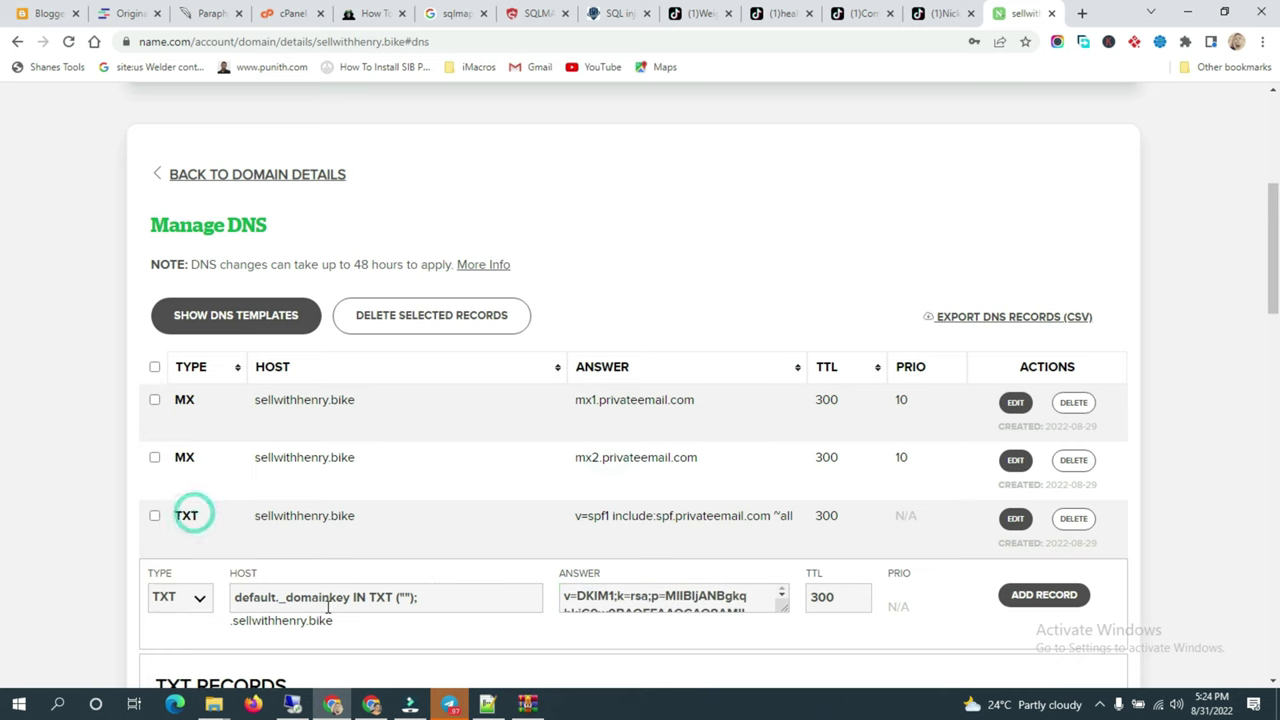
pyautogui.moveTo(352, 597); pyautogui.dragTo(417, 598)
pyautogui.press('BackSpace')
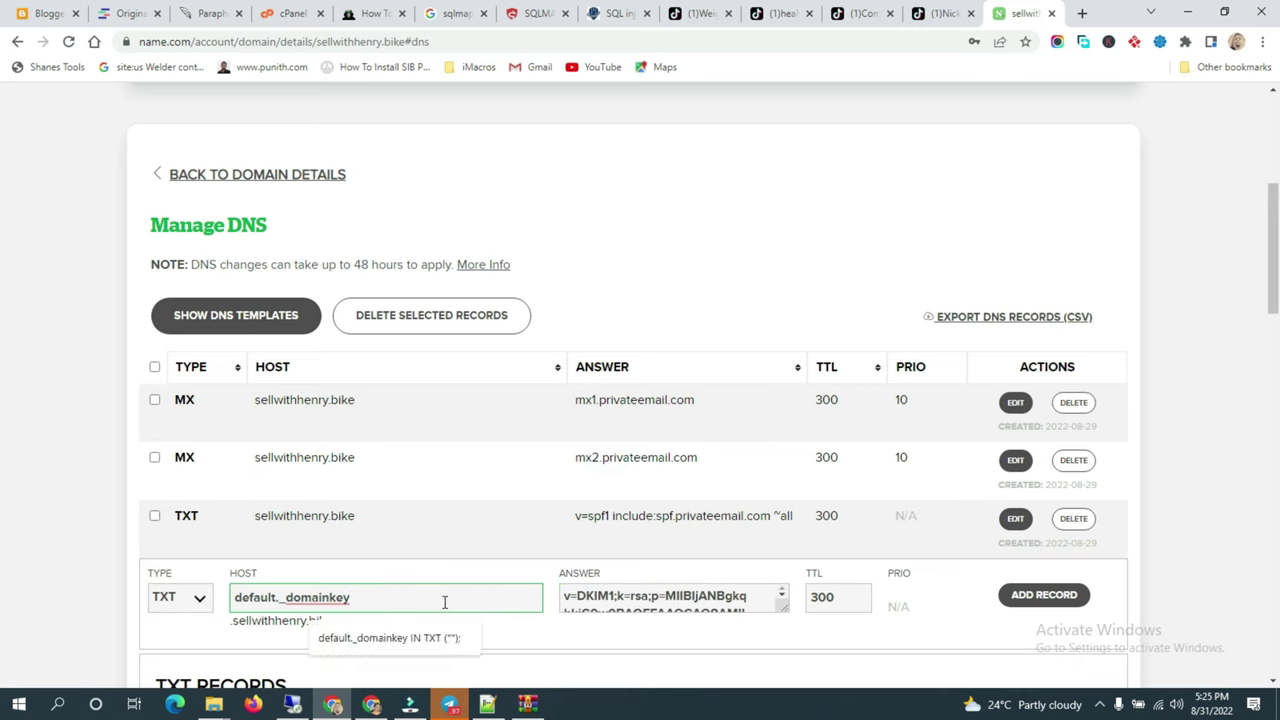
pyautogui.click(1038, 597)
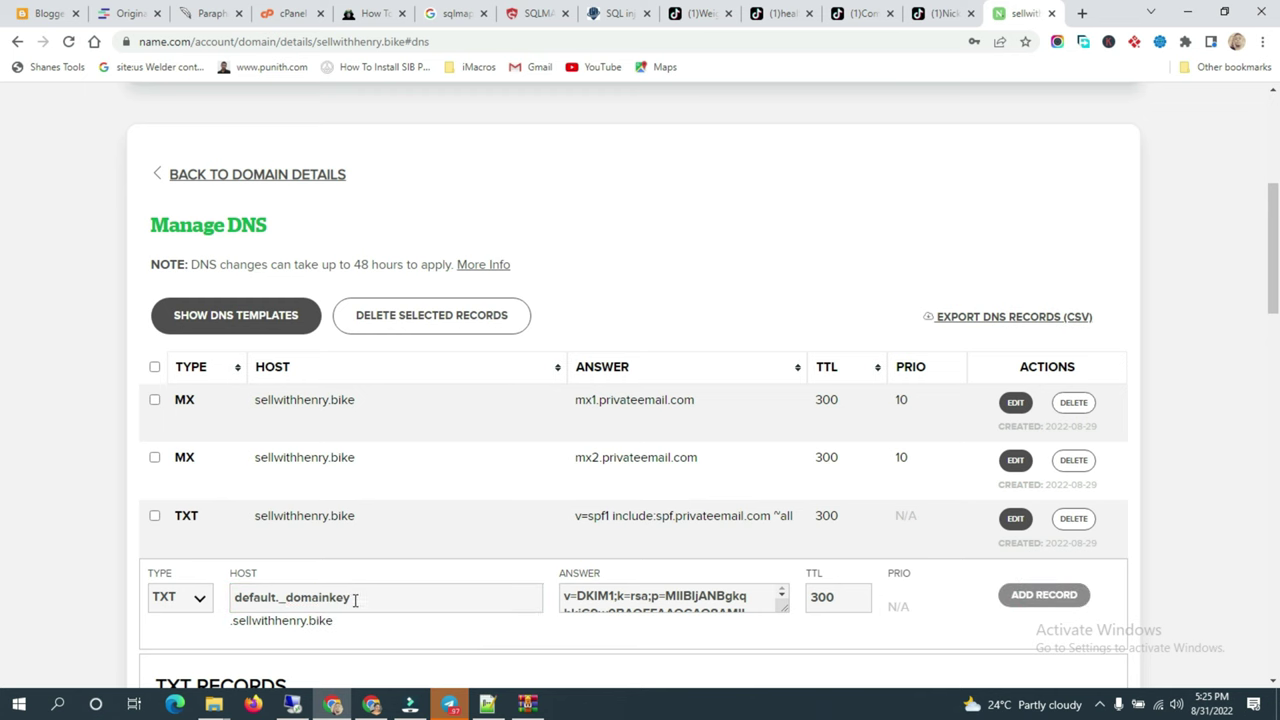
pyautogui.scroll(-3, 697, 530)
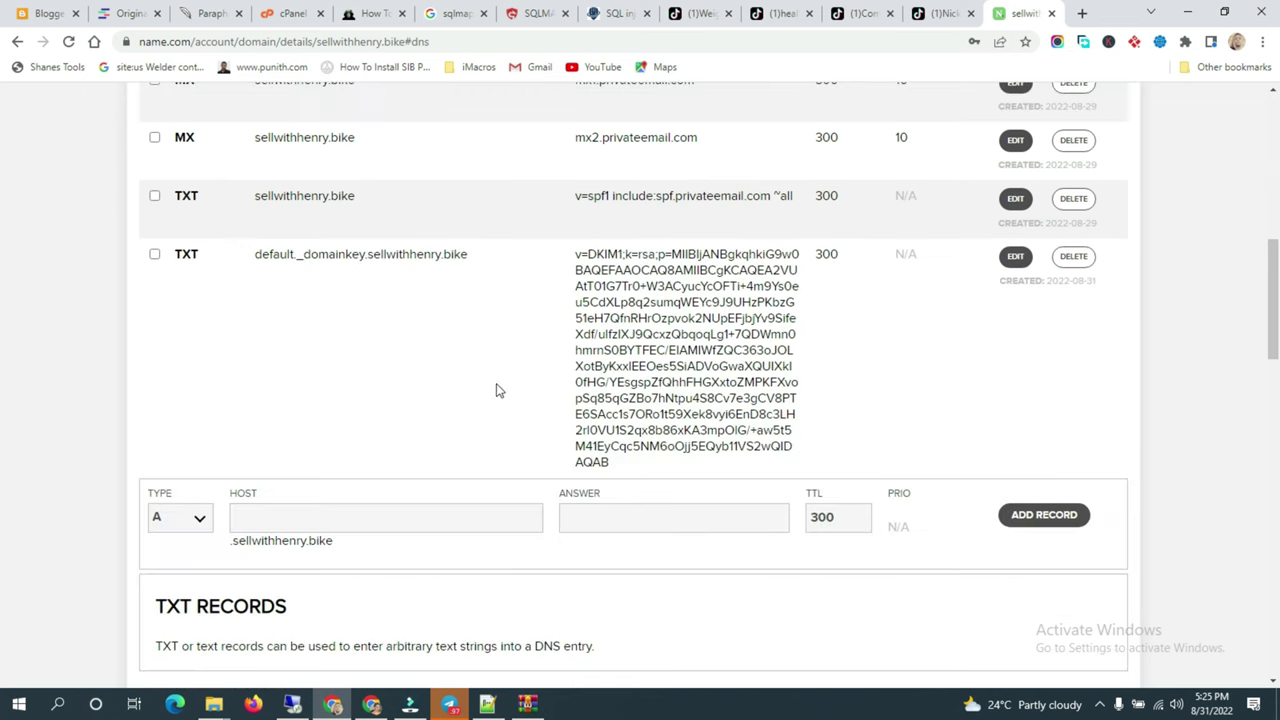
# Step: Return to Namecheap's sellwithhenry.bike Private Email page and select the single mailbox's address
pyautogui.click(374, 705)
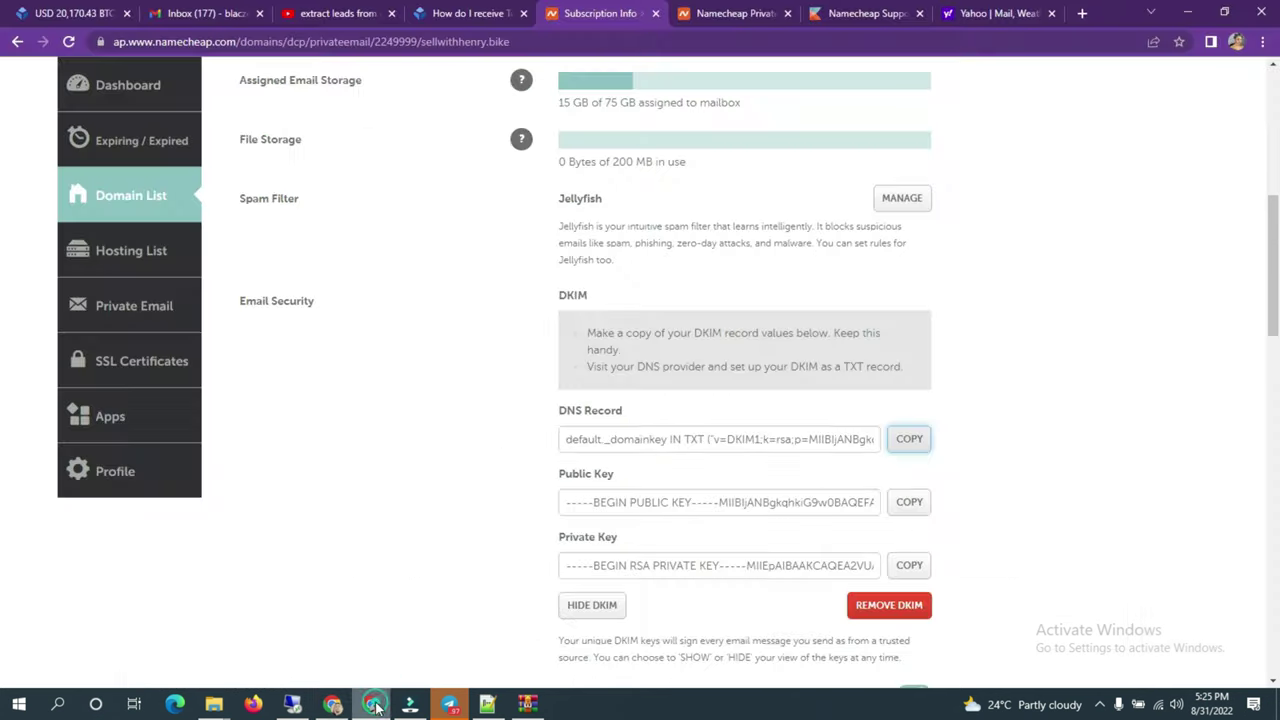
pyautogui.scroll(5, 643, 297)
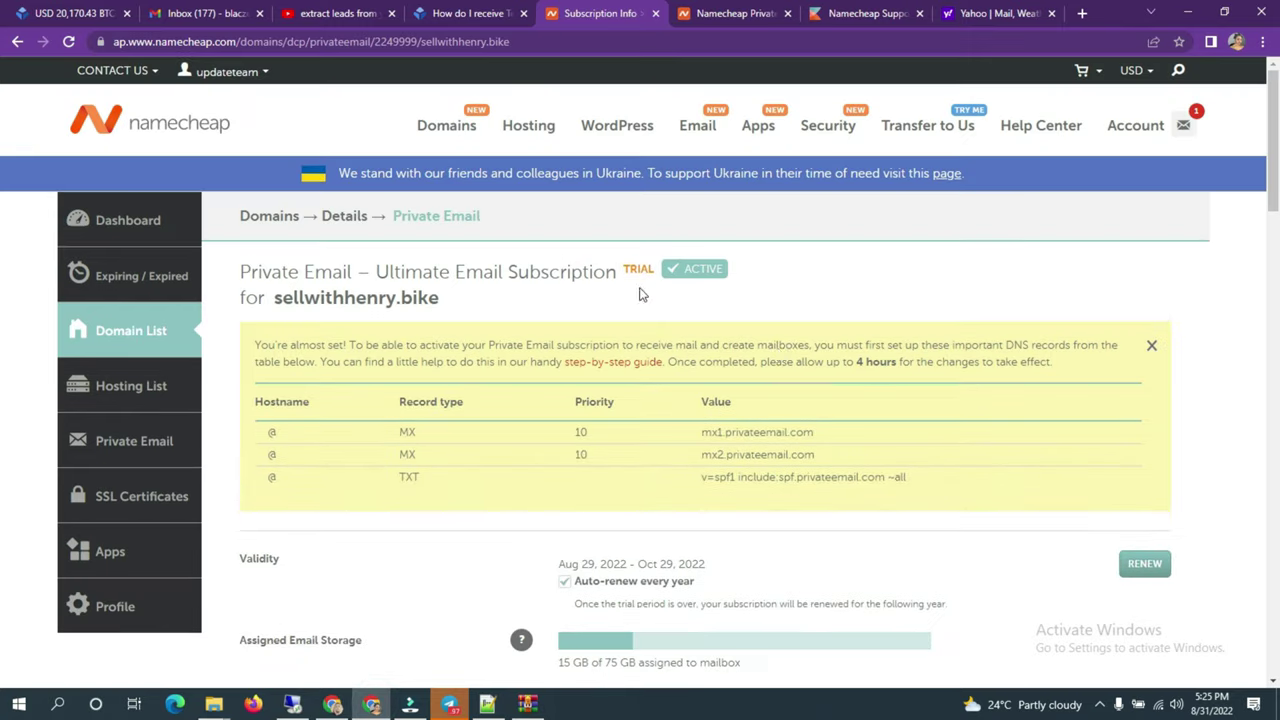
pyautogui.scroll(-10, 855, 452)
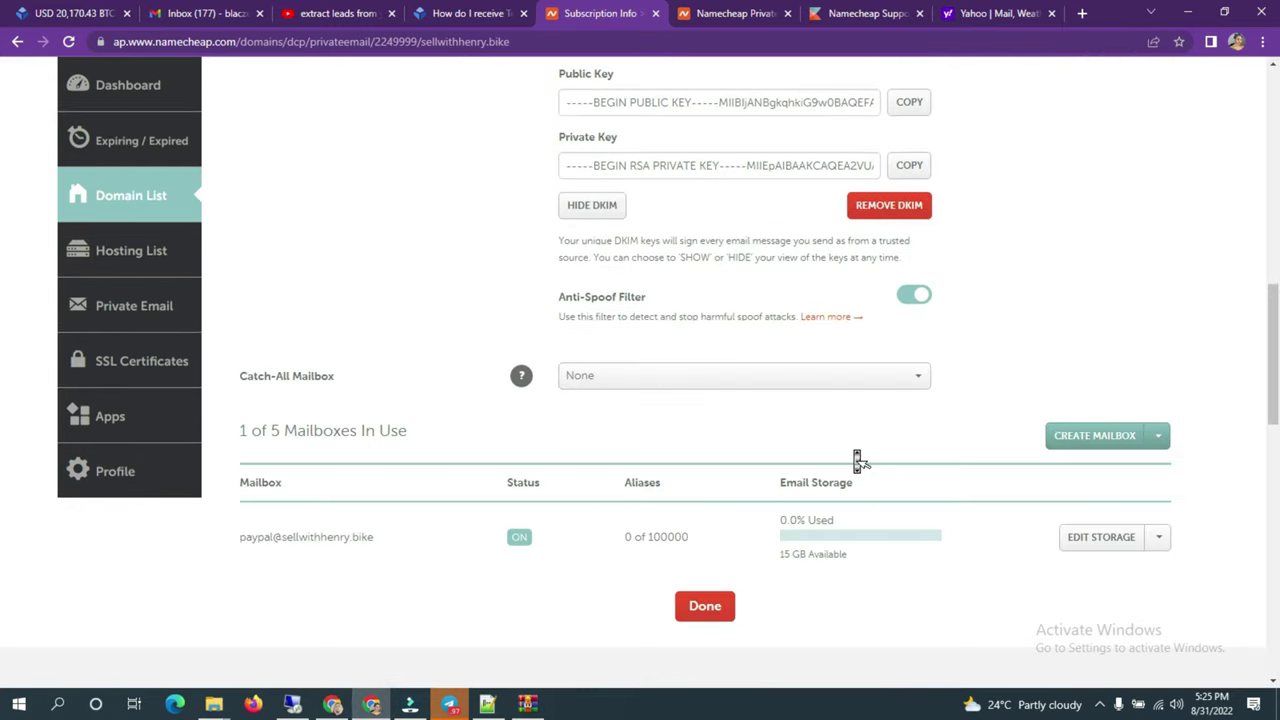
pyautogui.moveTo(396, 538); pyautogui.dragTo(251, 542)
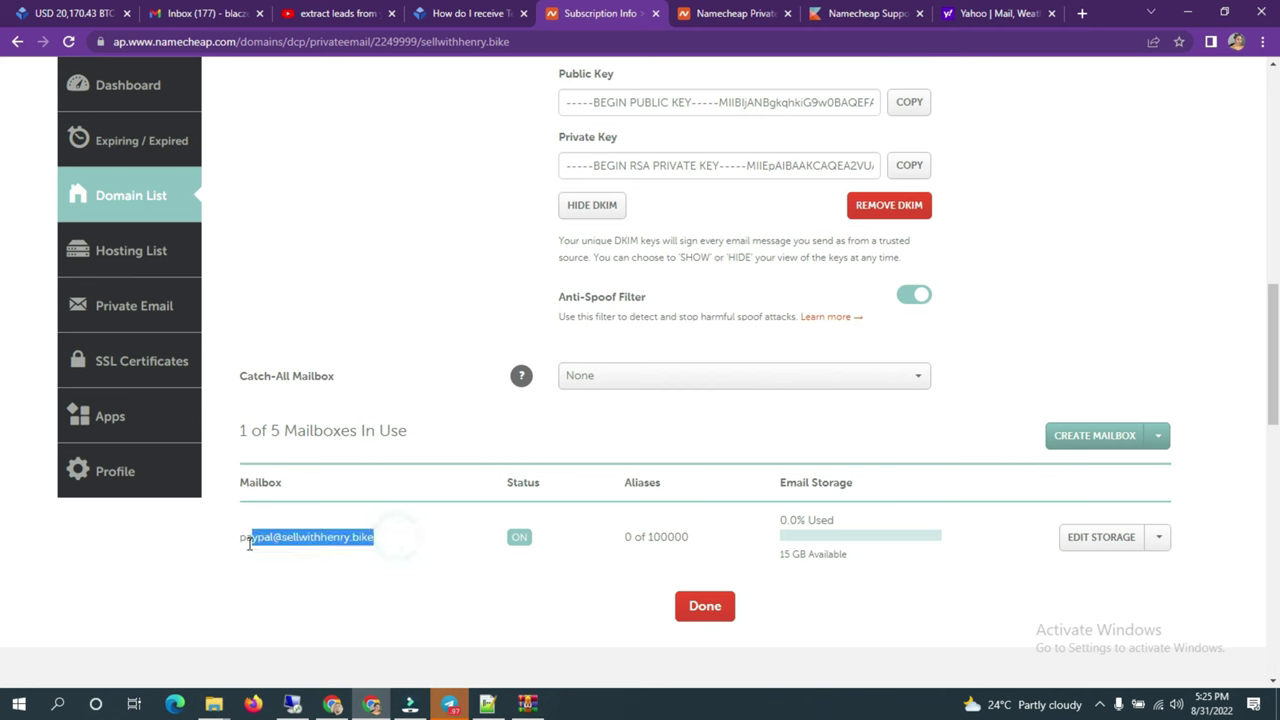
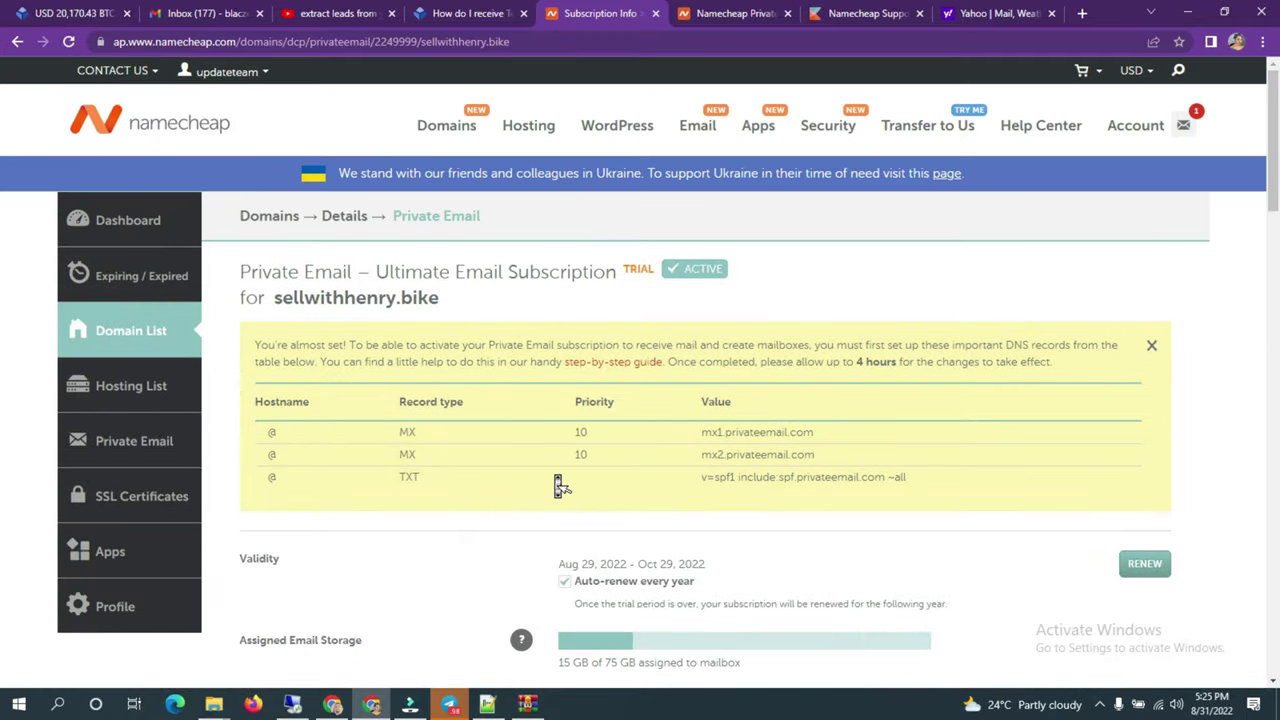
# Step: Finish the Private Email setup: DKIM keys generated, Anti-Spoof Filter on, one 15 GB mailbox
pyautogui.scroll(-6, 561, 486)
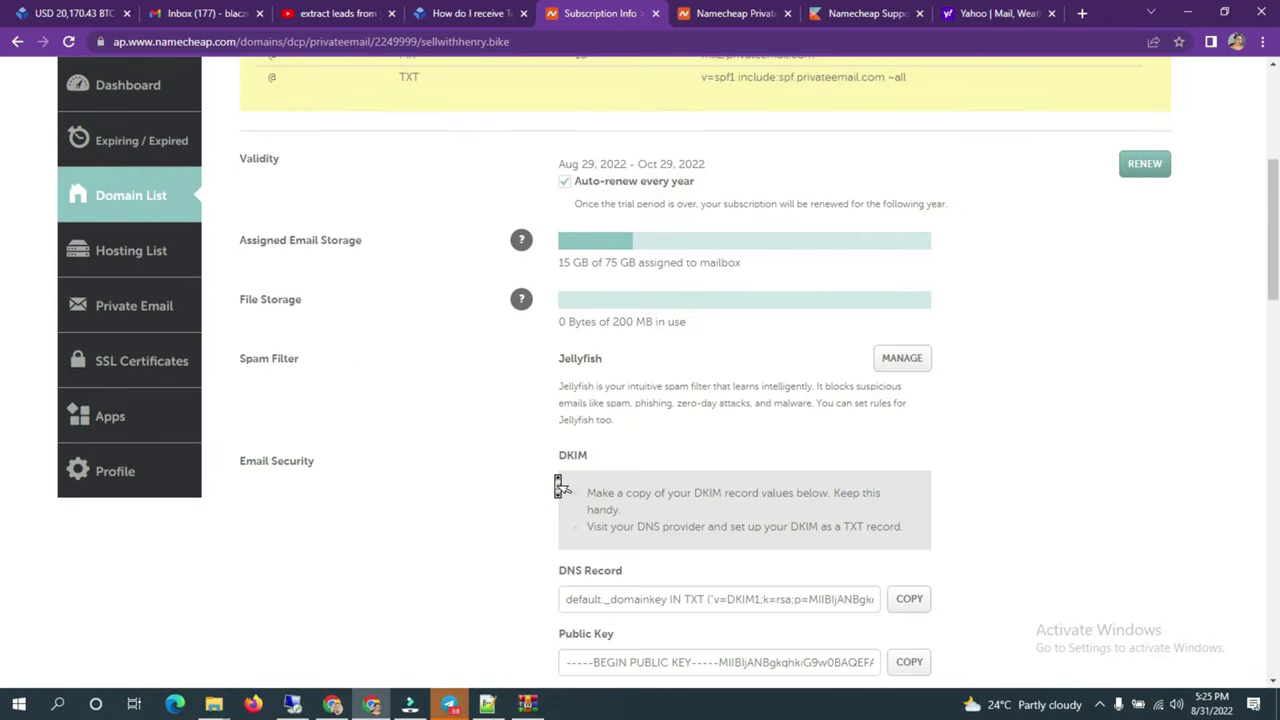
pyautogui.scroll(-2, 561, 486)
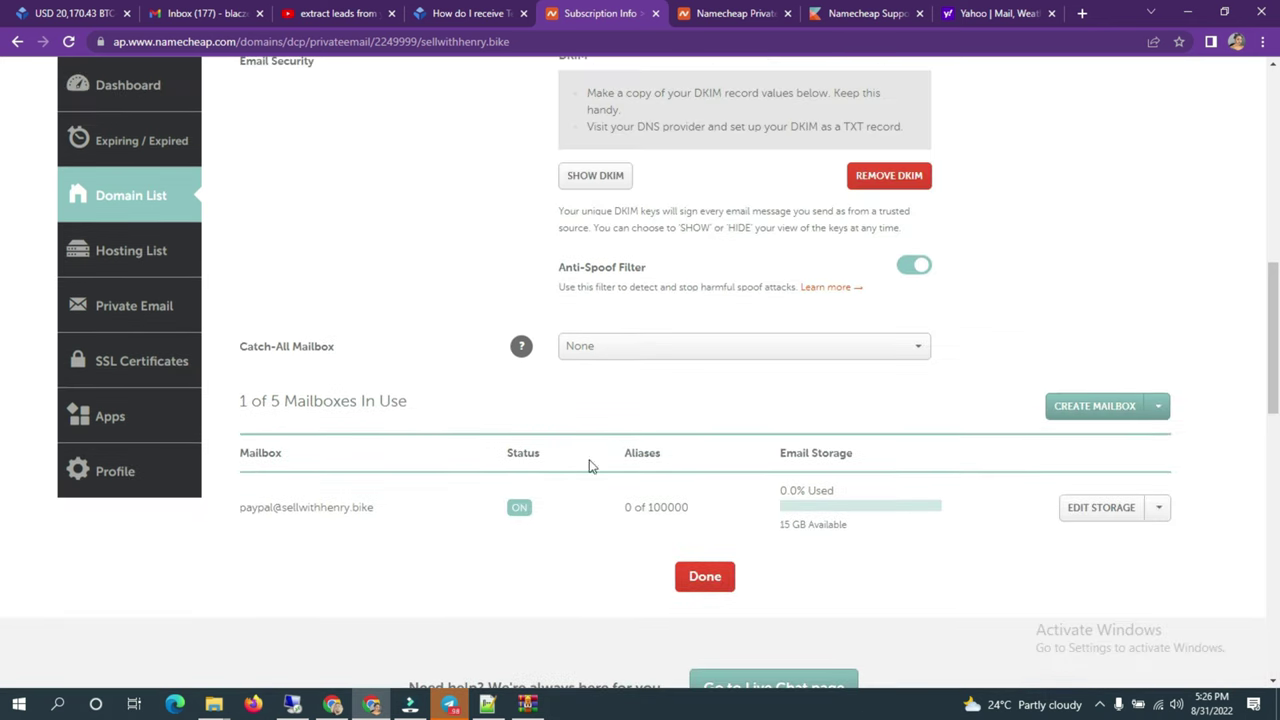
pyautogui.click(717, 578)
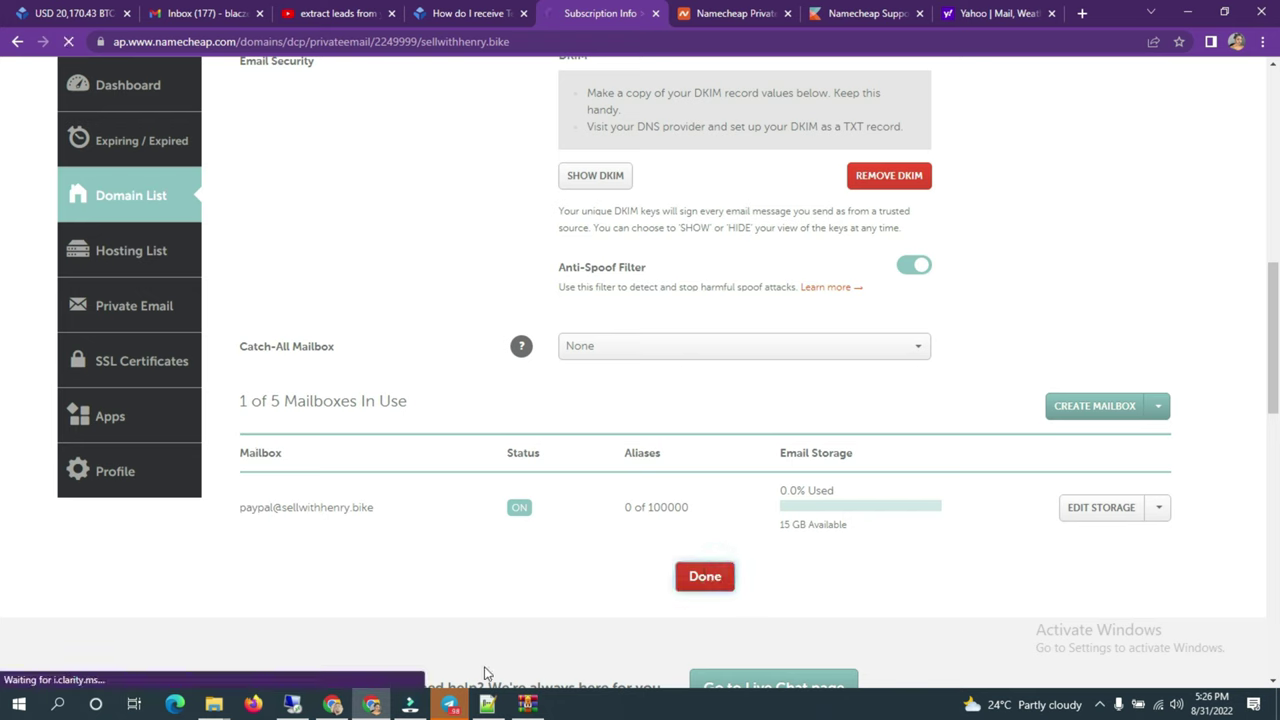
pyautogui.moveTo(486, 706)
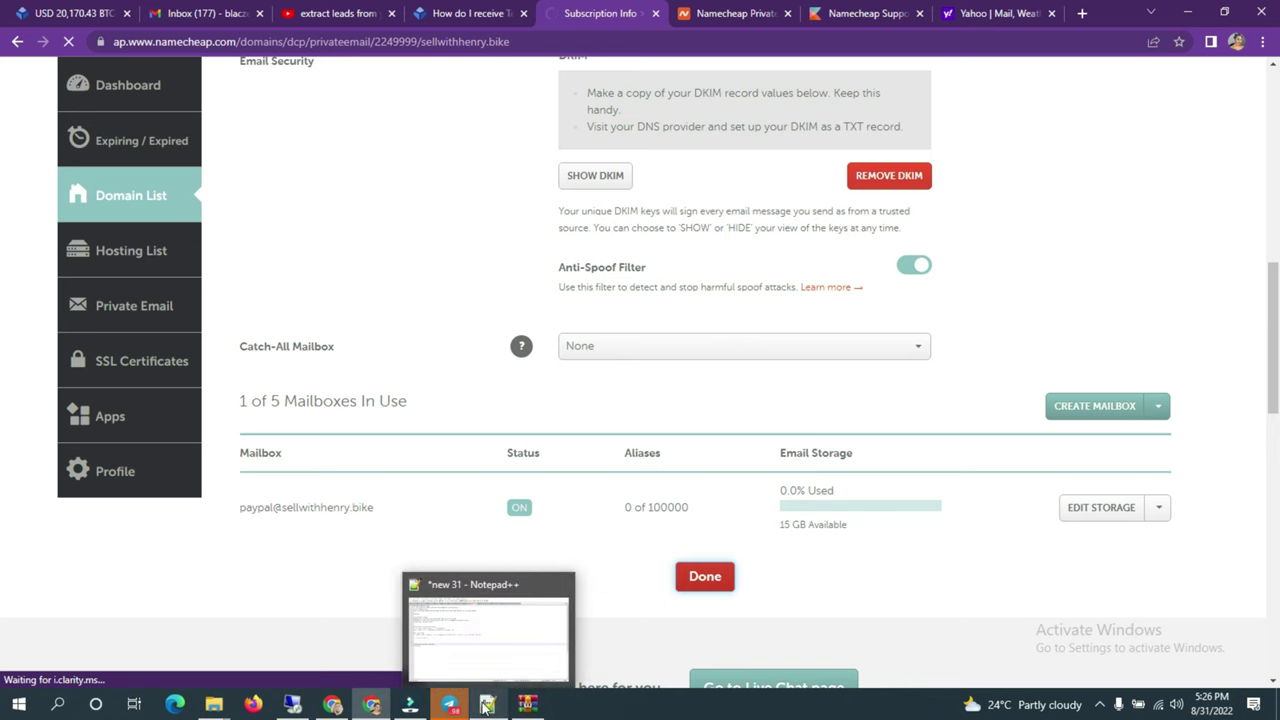
# Step: In a new tab, search Google for 'namecheap private email smtp settings'
pyautogui.click(1082, 13)
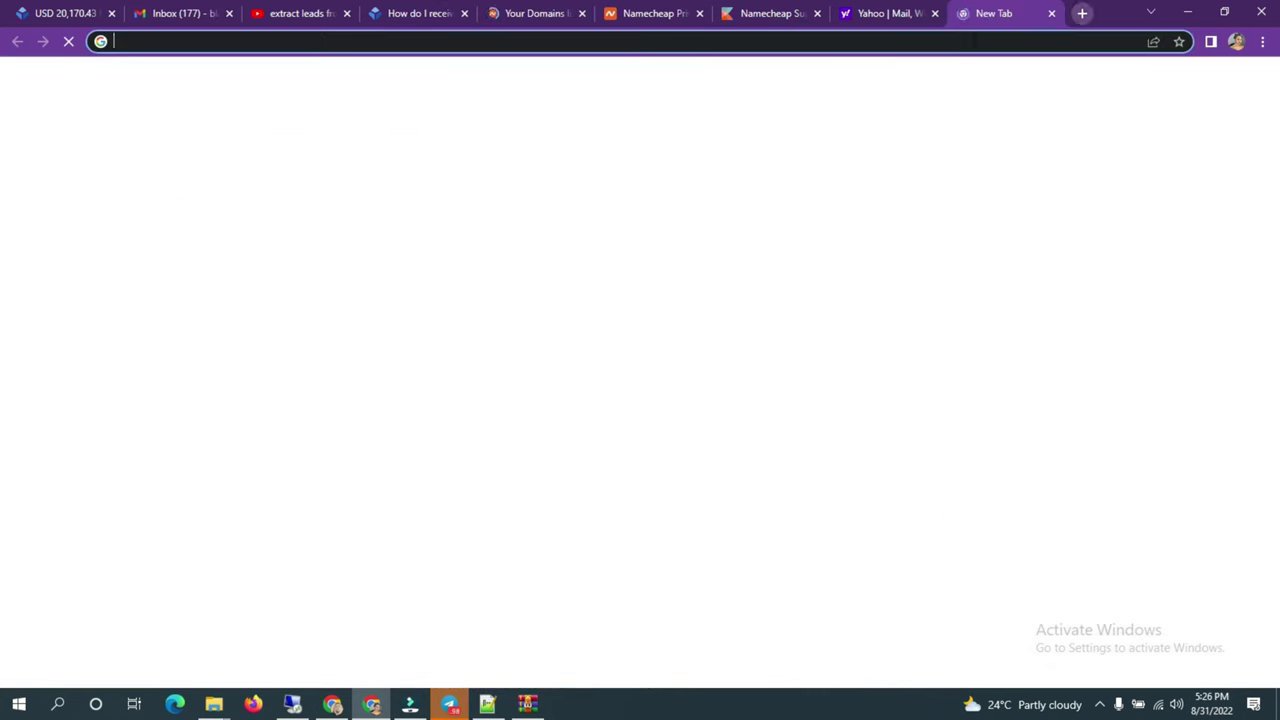
pyautogui.write('namr')
pyautogui.press('BackSpace')
pyautogui.write('echeap')
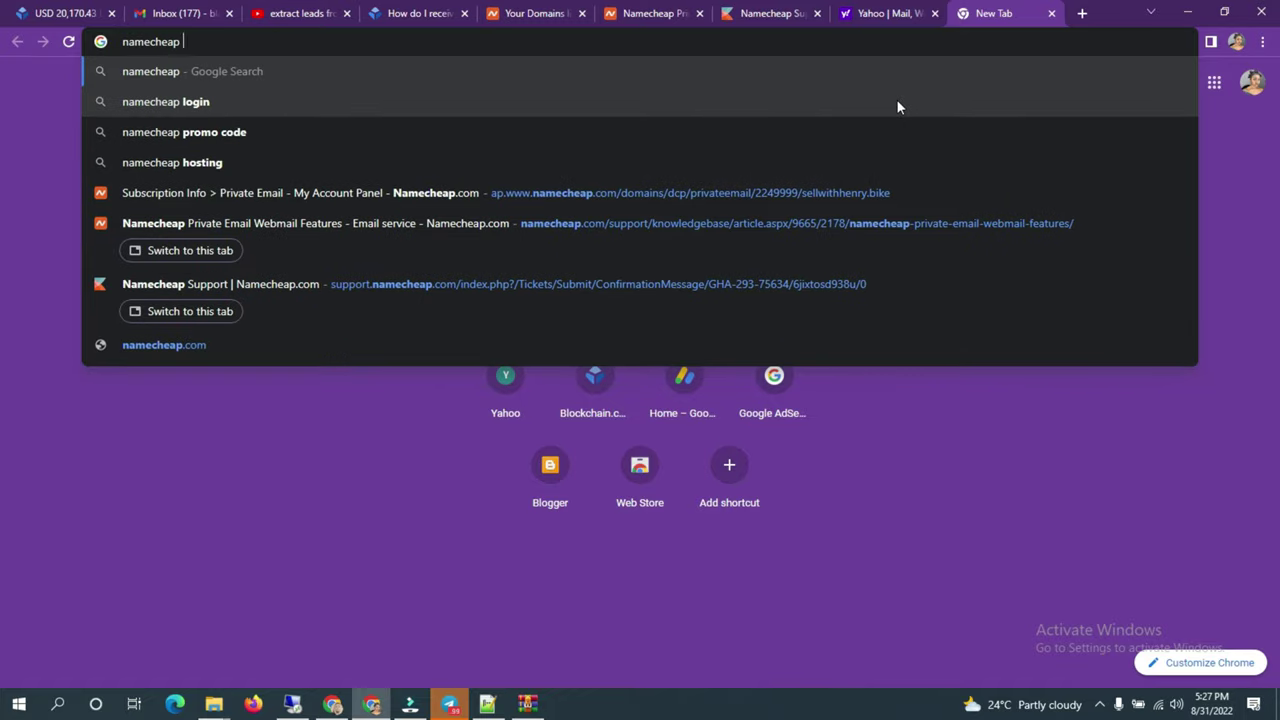
pyautogui.write(' privatt')
pyautogui.press('BackSpace')
pyautogui.press('BackSpace')
pyautogui.write('te email')
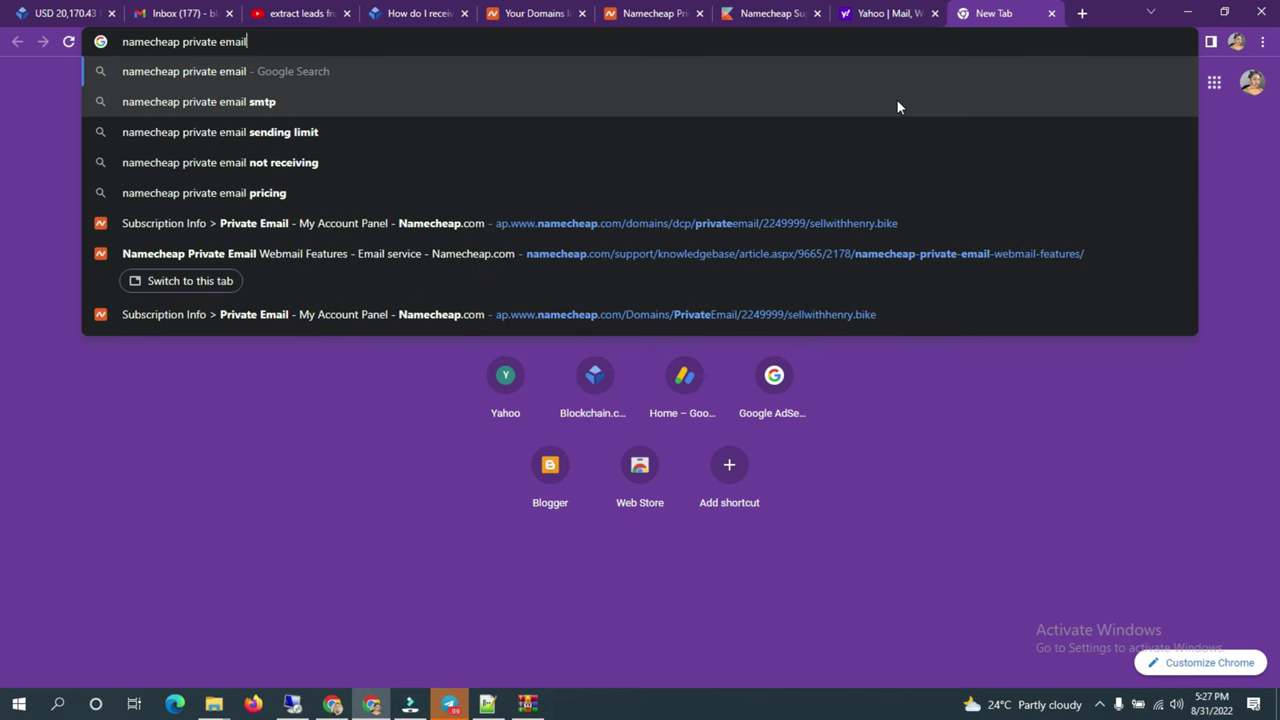
pyautogui.write(' smtp sett')
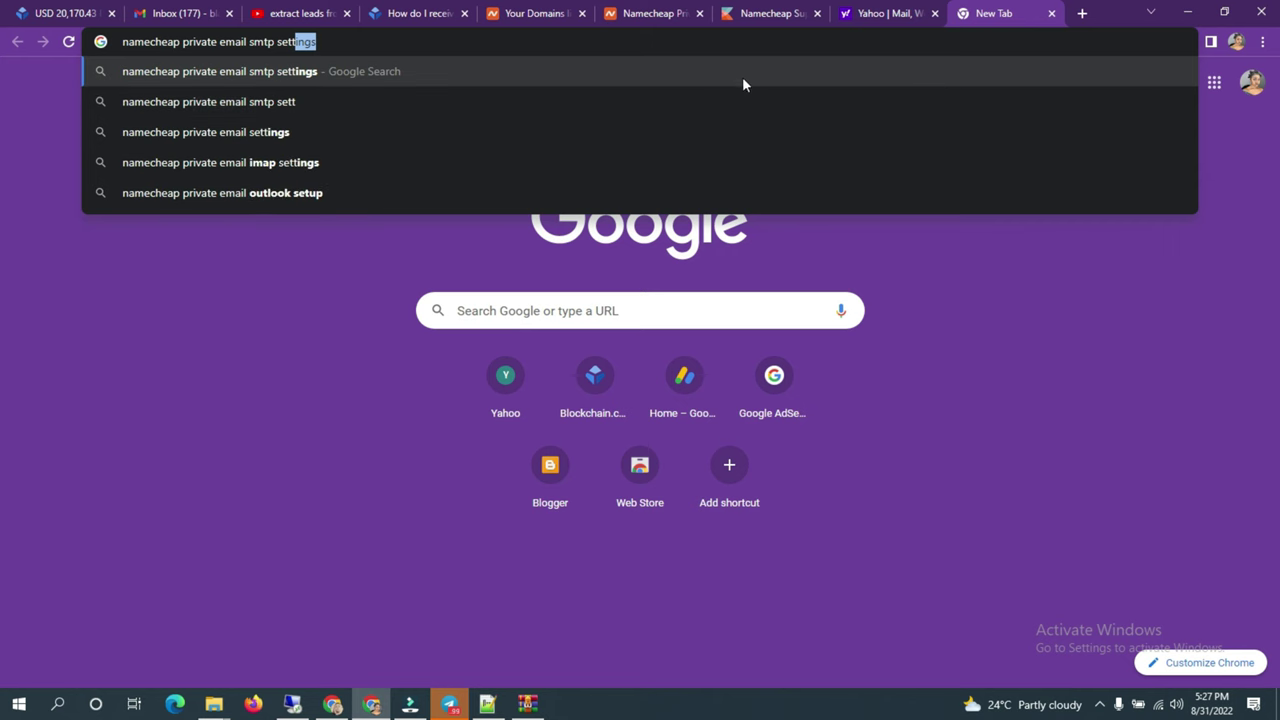
pyautogui.press('Return')
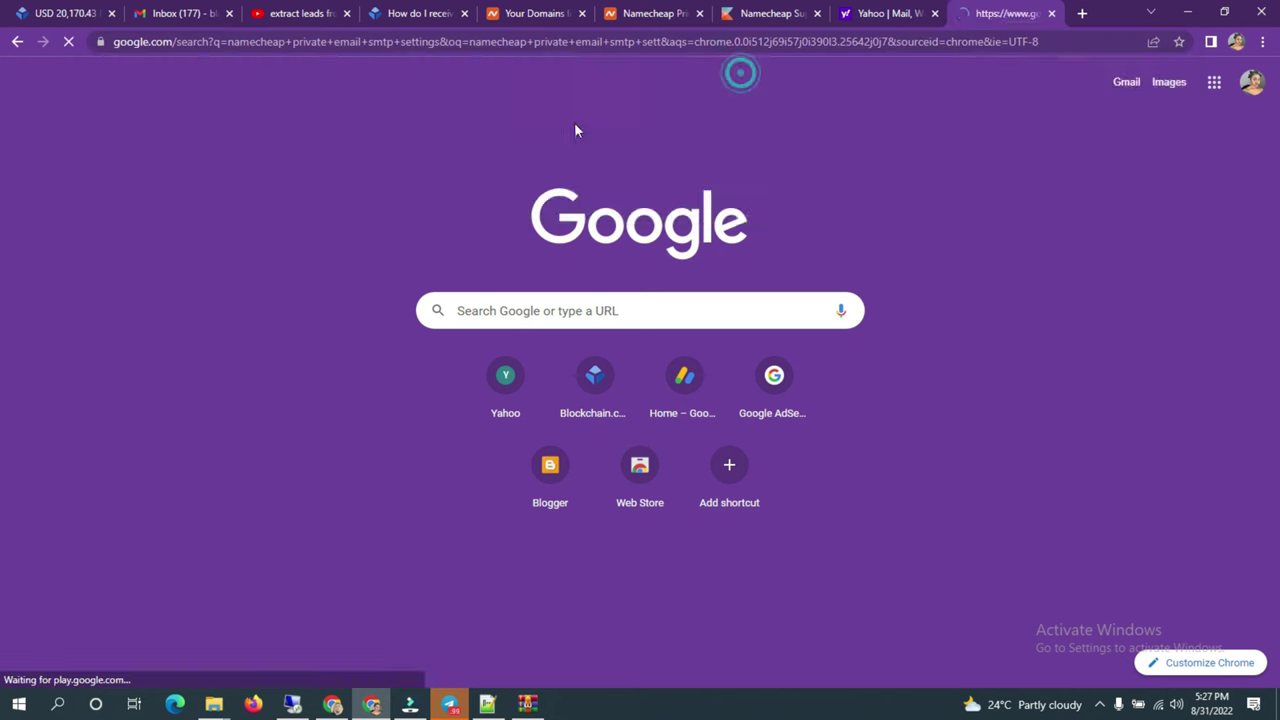
# Step: Copy the SMTP server mail.privateemail.com from the results onto line 24 of the Notepad++ note
pyautogui.scroll(-2, 500, 329)
pyautogui.click(374, 232)
pyautogui.moveTo(215, 298); pyautogui.dragTo(333, 298)
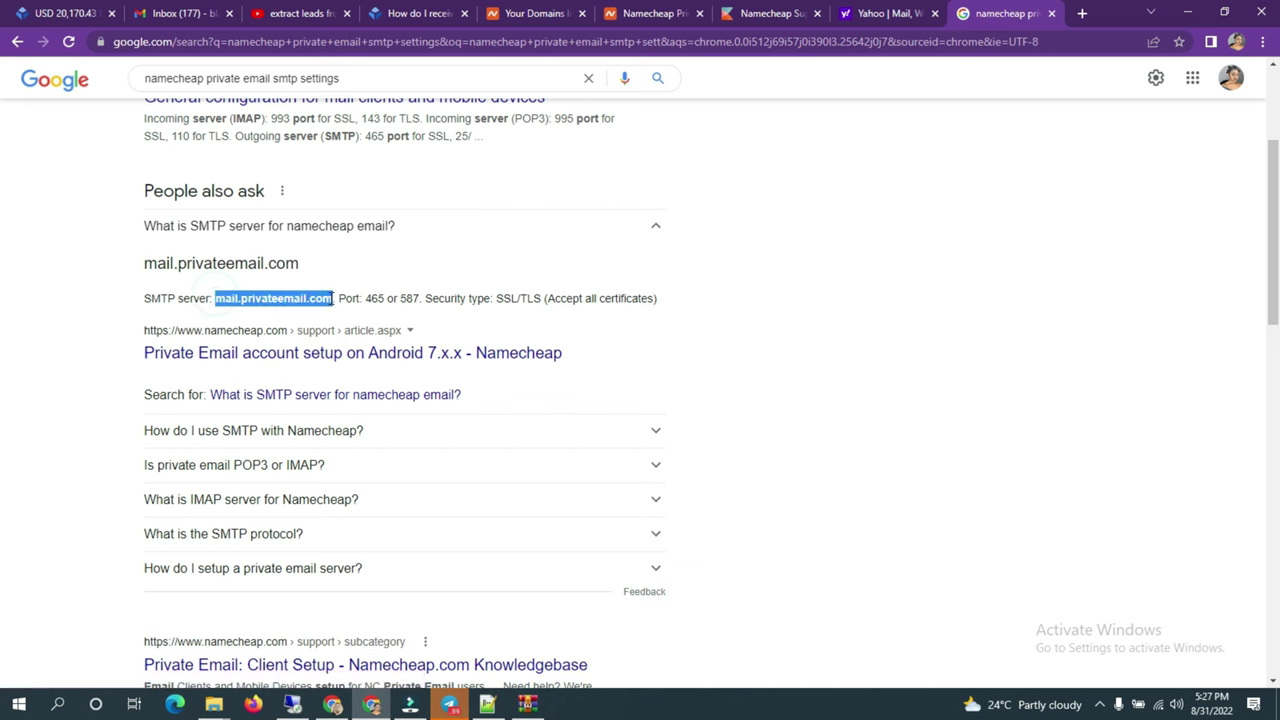
pyautogui.hotkey('ctrl', 'c')
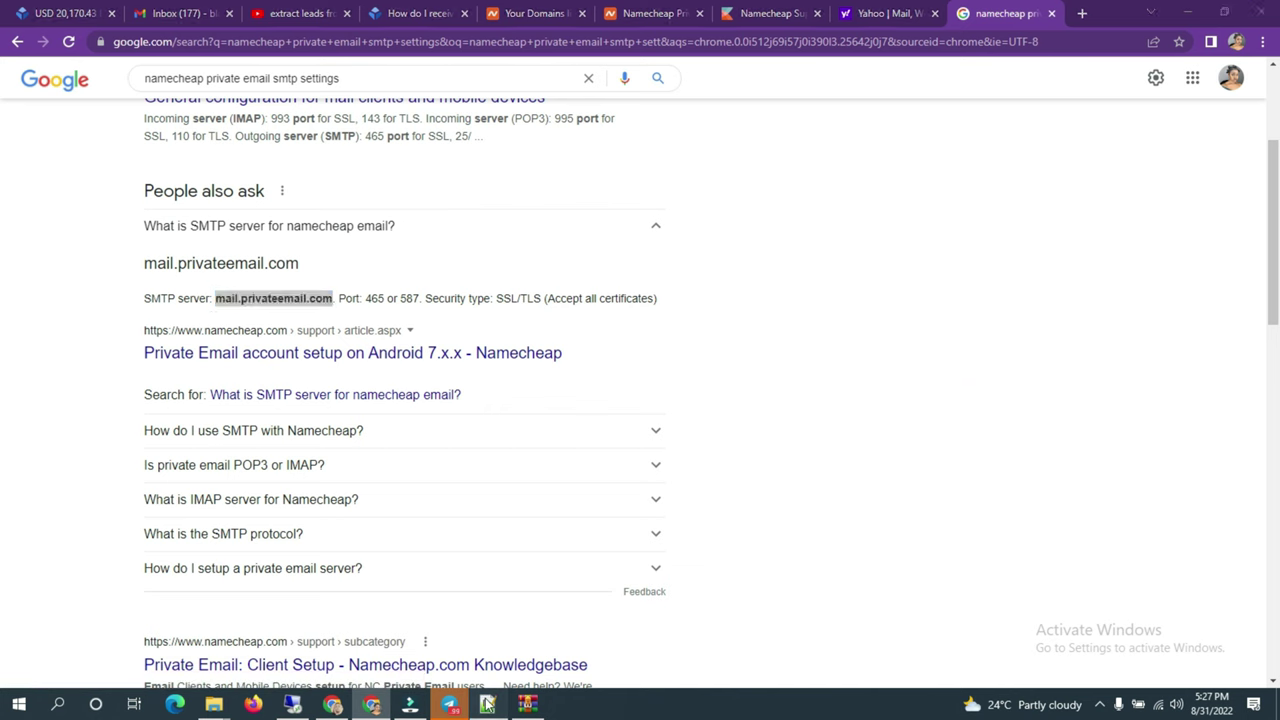
pyautogui.click(487, 704)
pyautogui.click(200, 375)
pyautogui.hotkey('ctrl', 'v')
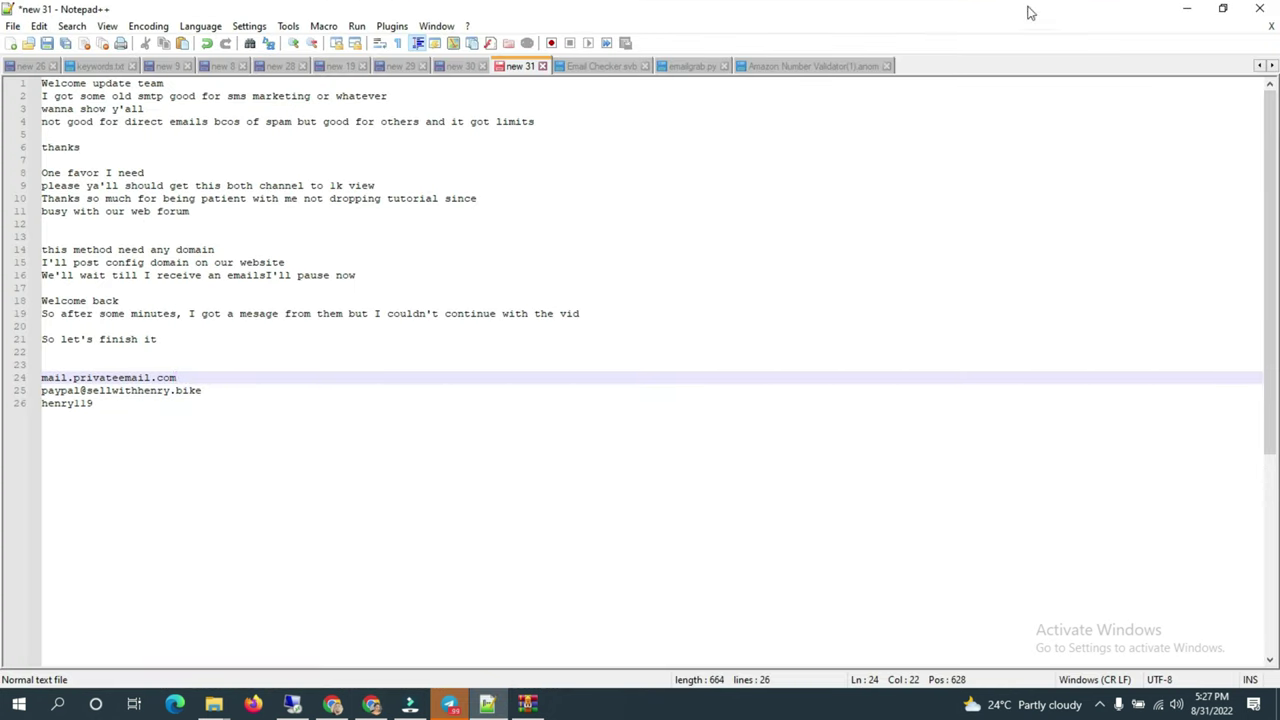
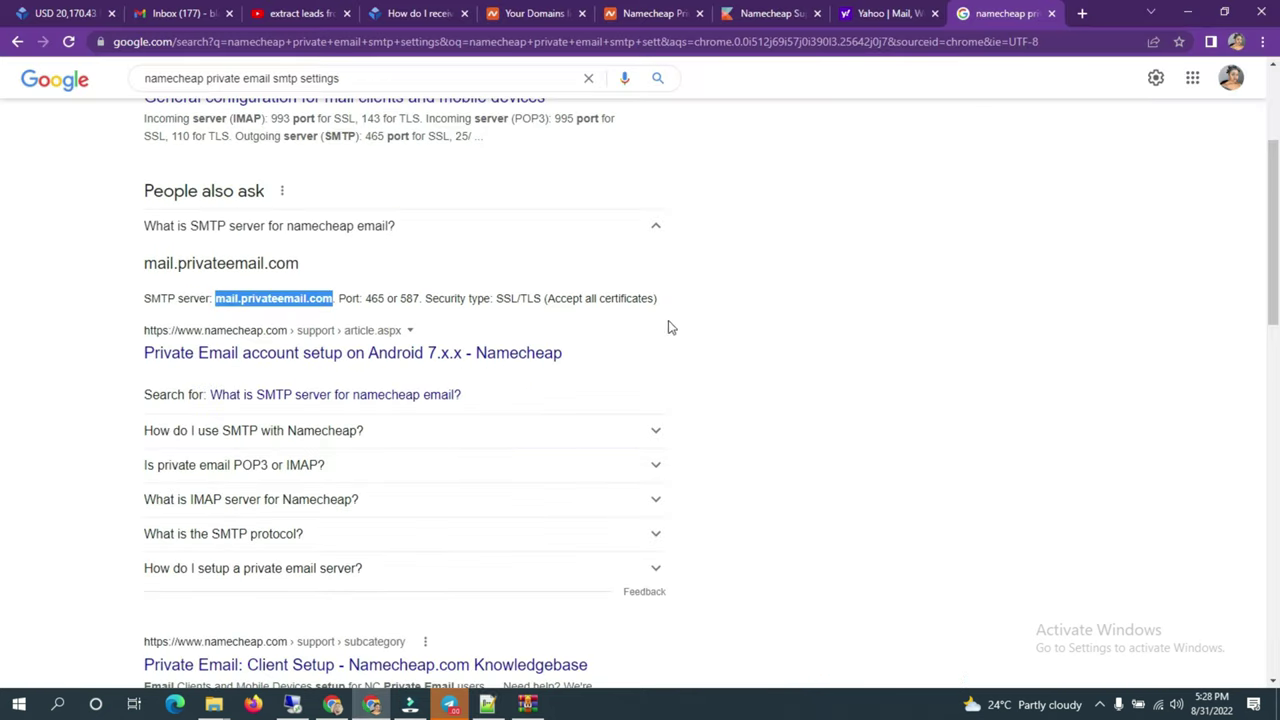
# Step: Select the port number 465 in Namecheap's private email SMTP answer for copying
pyautogui.doubleClick(369, 298)
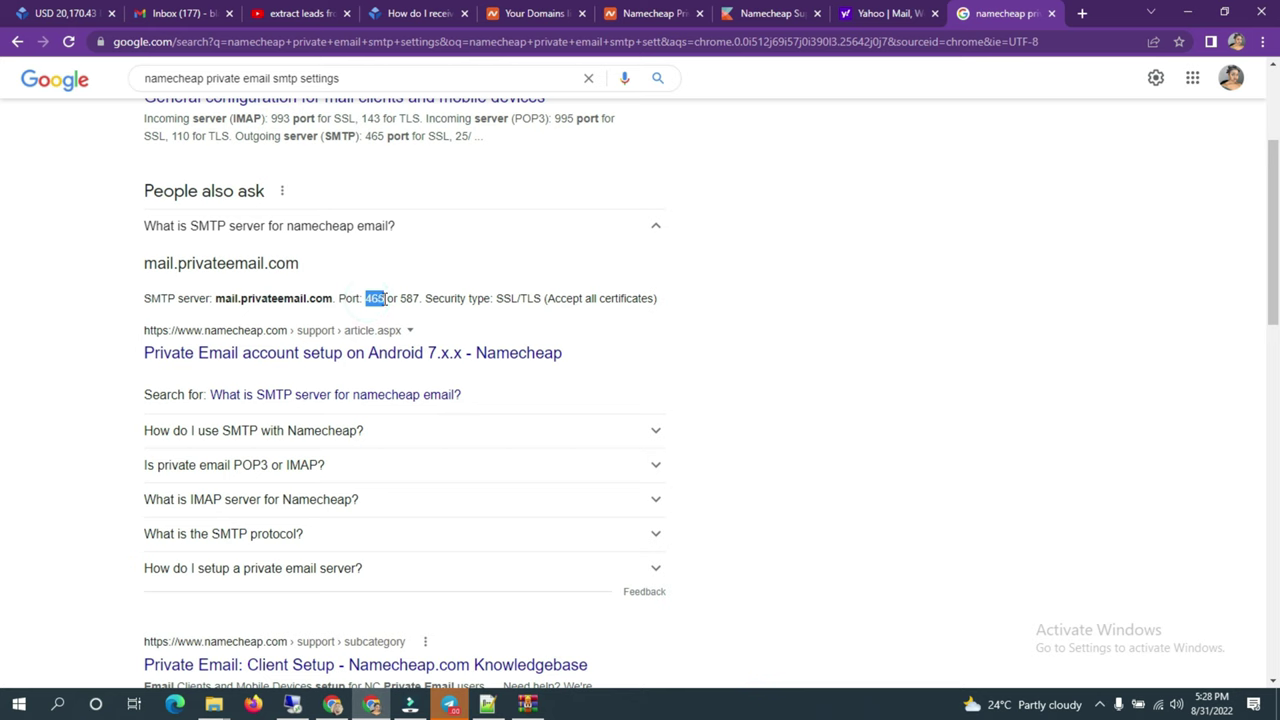
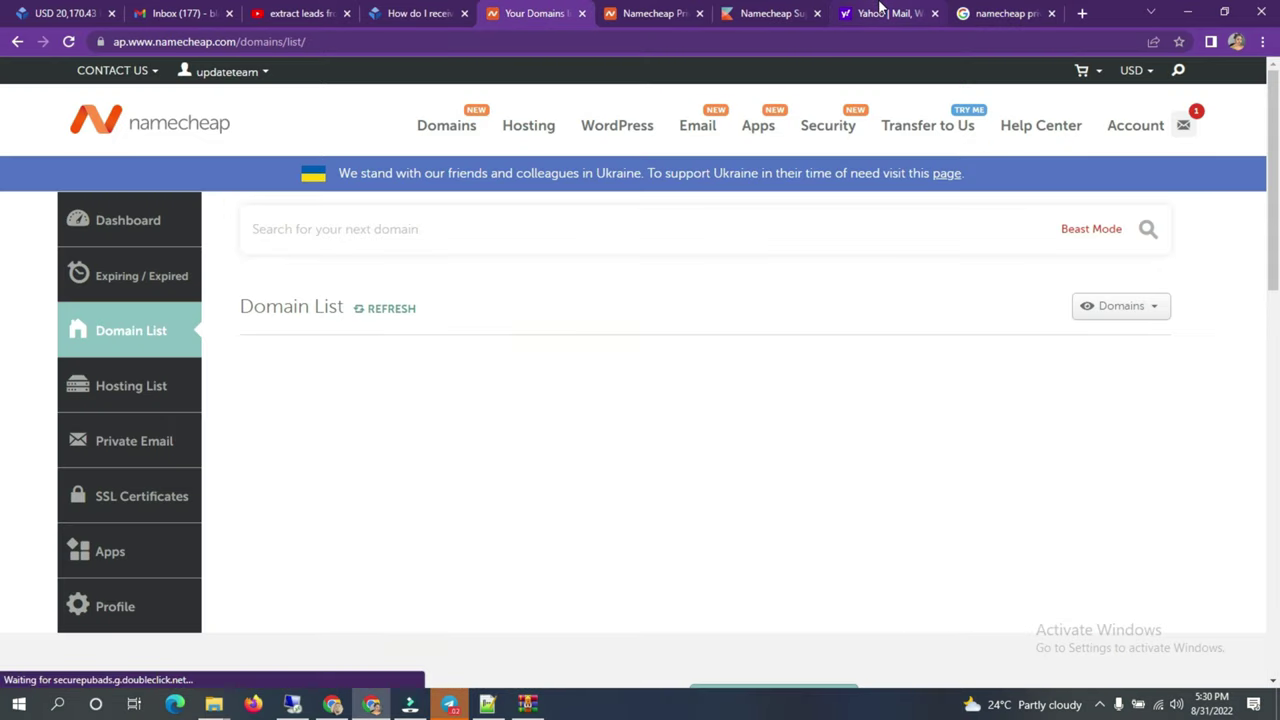
# Step: Switch from Namecheap to the Yahoo tab and open the Yahoo Mail inbox
pyautogui.click(880, 13)
pyautogui.click(157, 192)
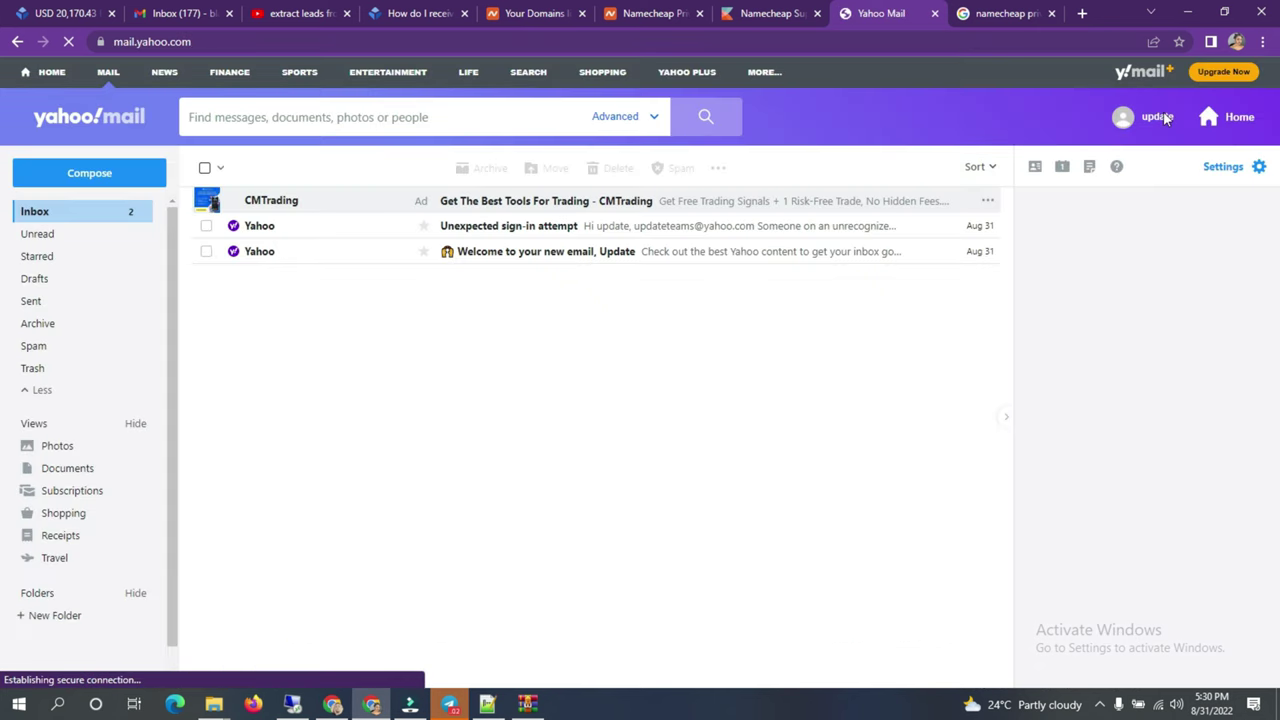
# Step: Save a theme in the welcome picker, then reopen the account menu with the username selected
pyautogui.click(1122, 119)
pyautogui.doubleClick(1072, 178)
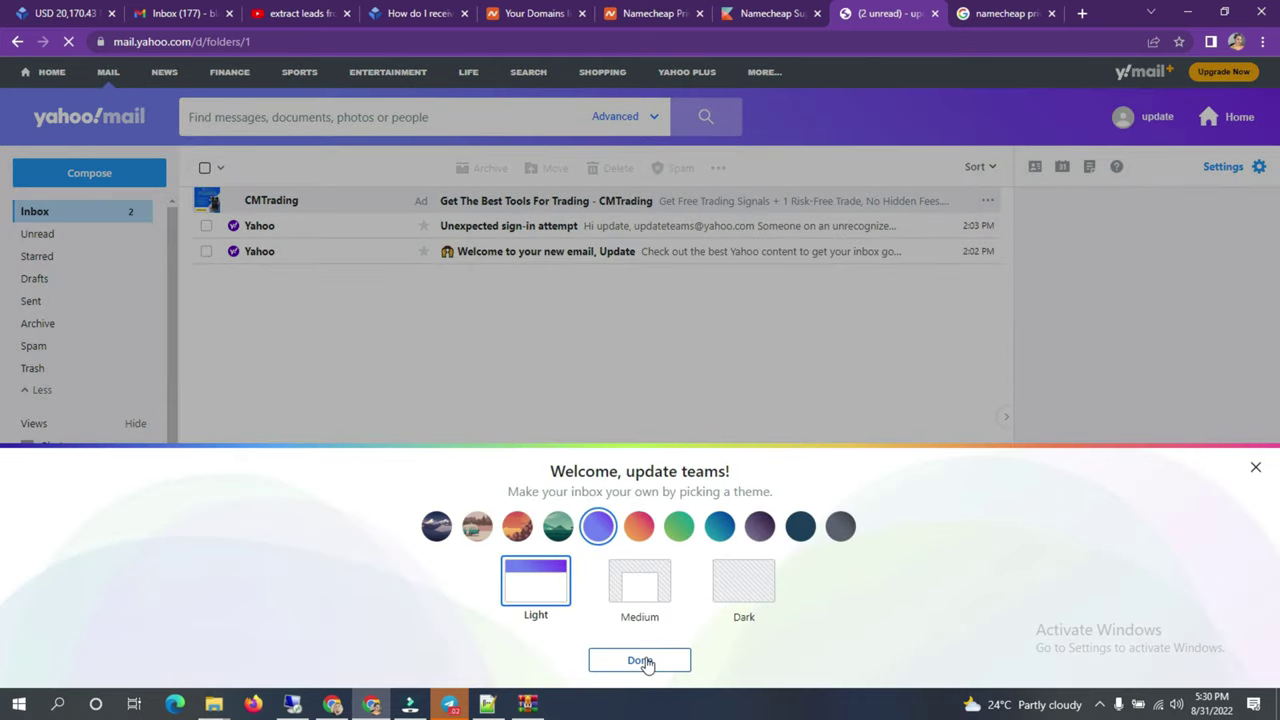
pyautogui.click(646, 661)
pyautogui.click(1120, 118)
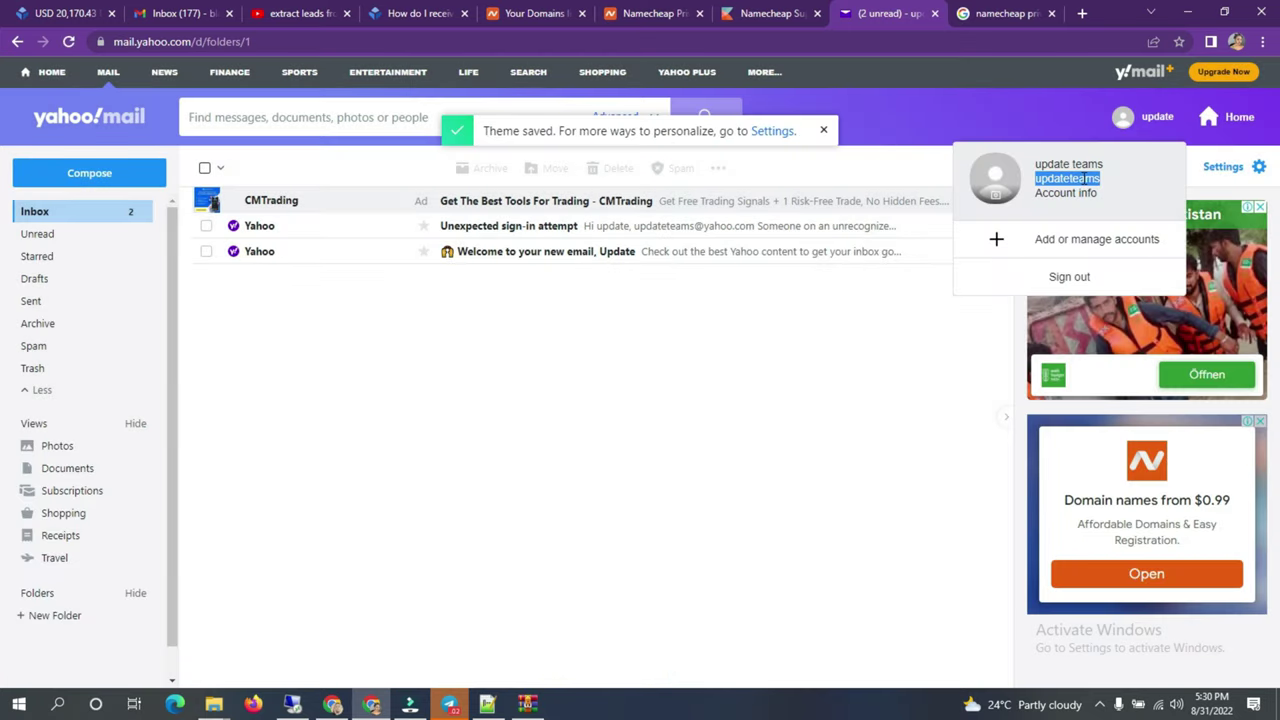
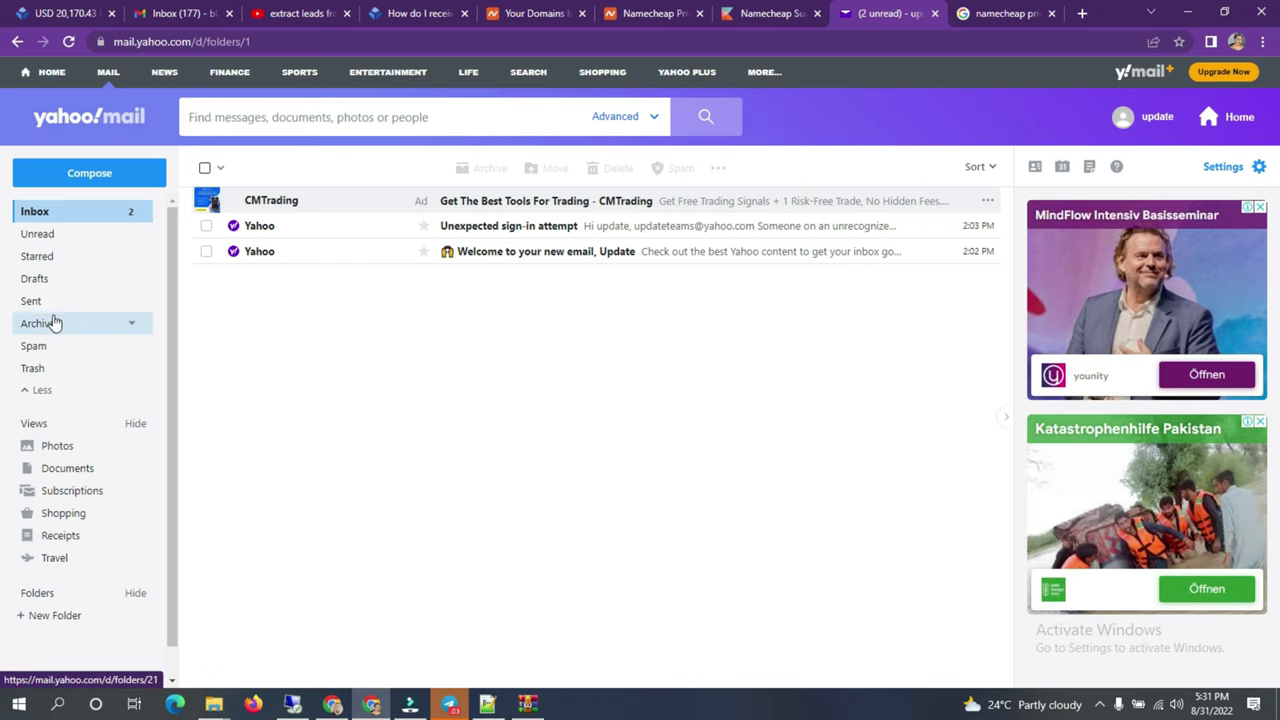
# Step: Open the 'UltraMailer - Test Email' message from the Spam folder to read its test message
pyautogui.click(48, 347)
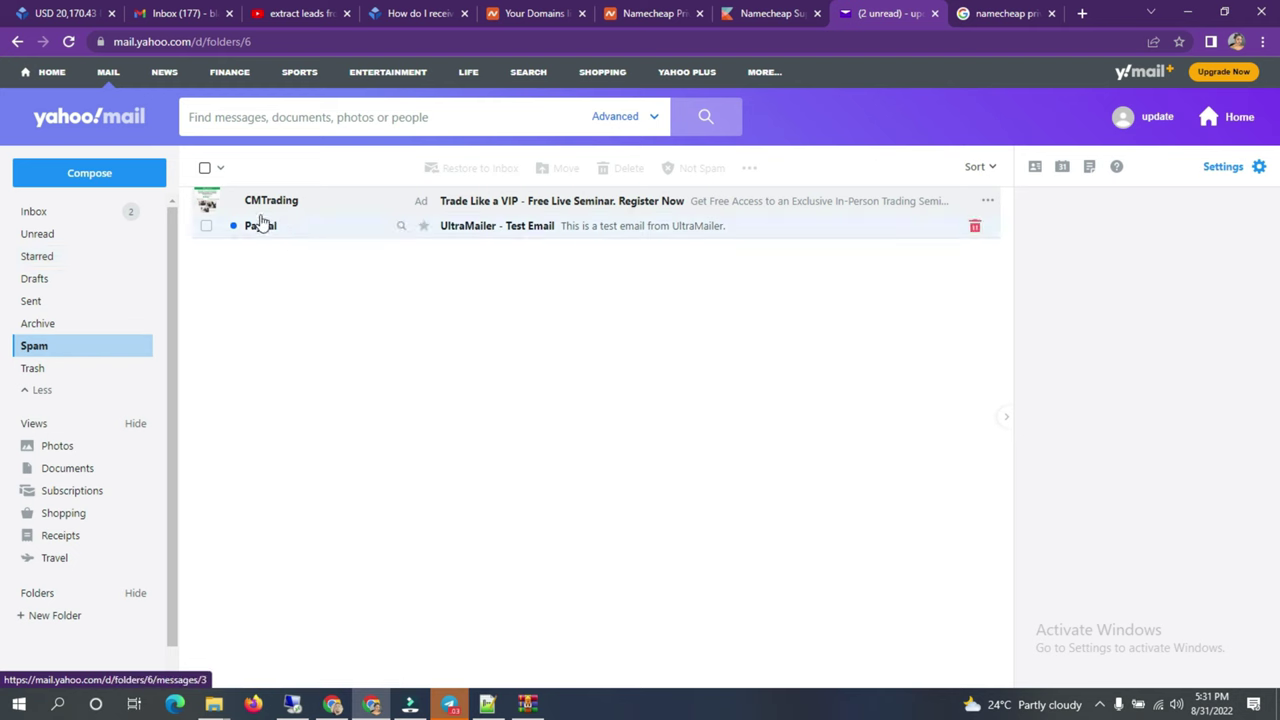
pyautogui.click(294, 231)
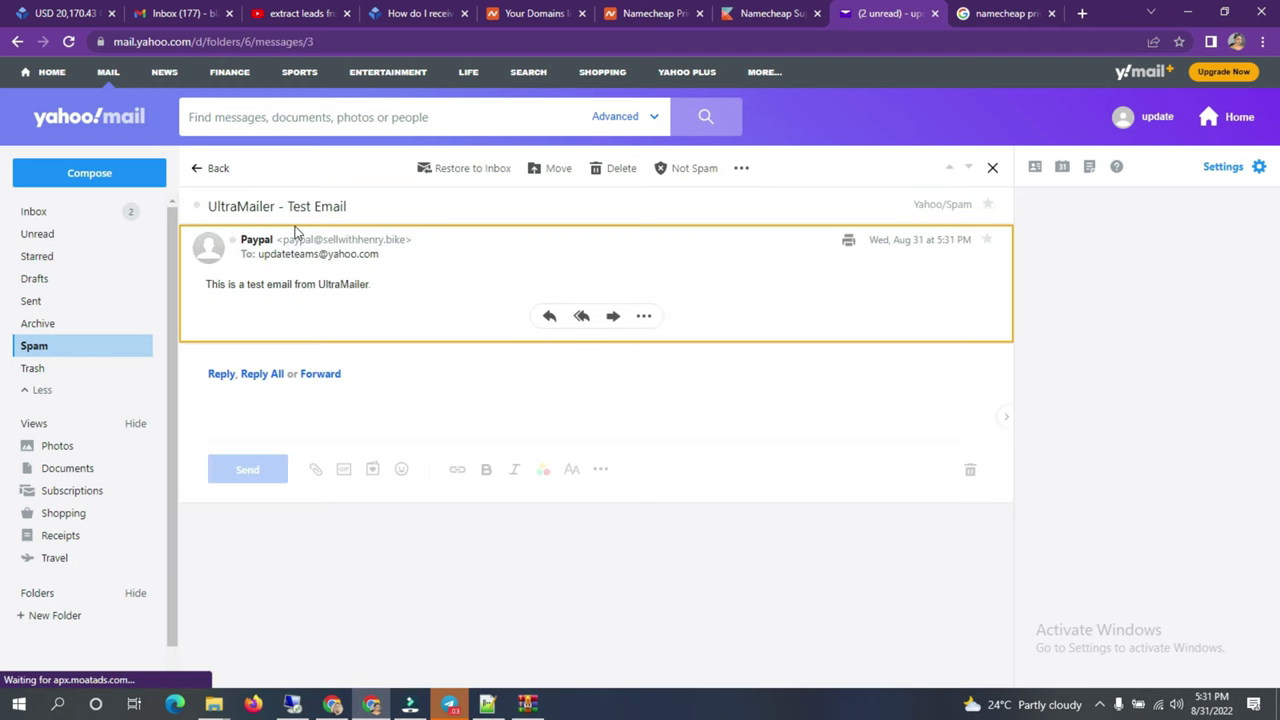
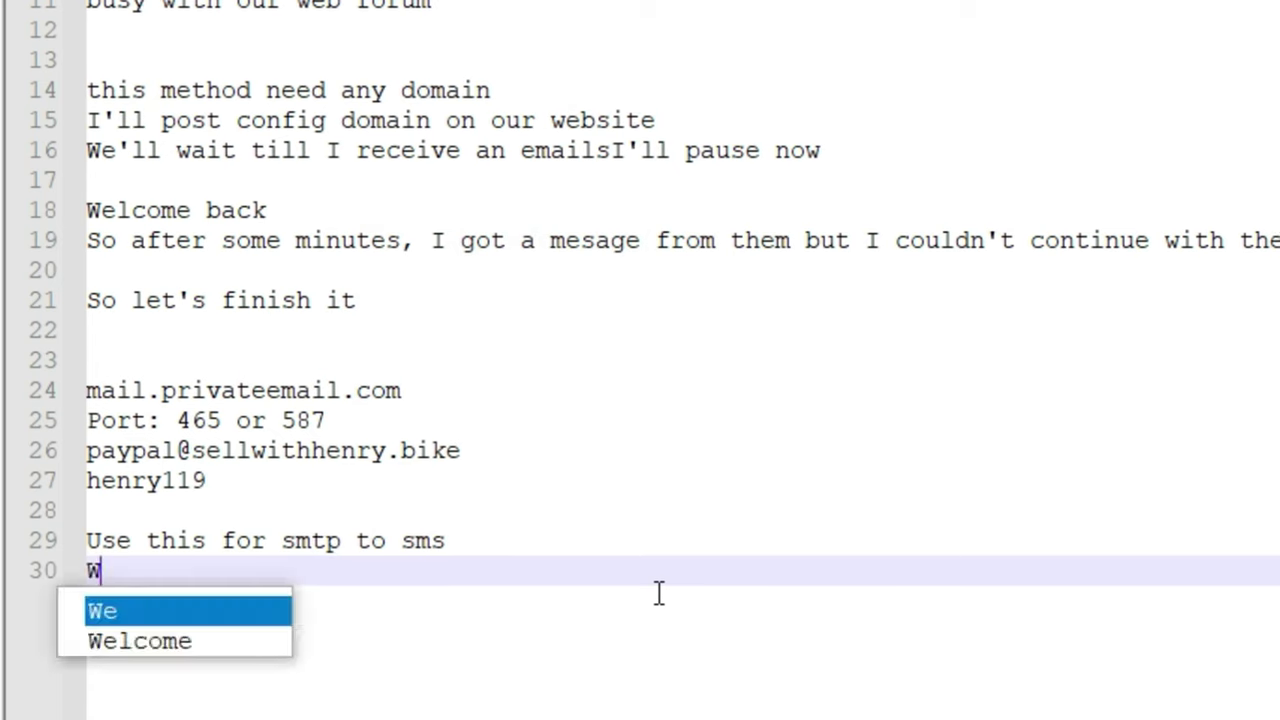
# Step: Add the lines "Working fine for me" and "Just add your number" below the smtp to sms note
pyautogui.write('ng fine for me')
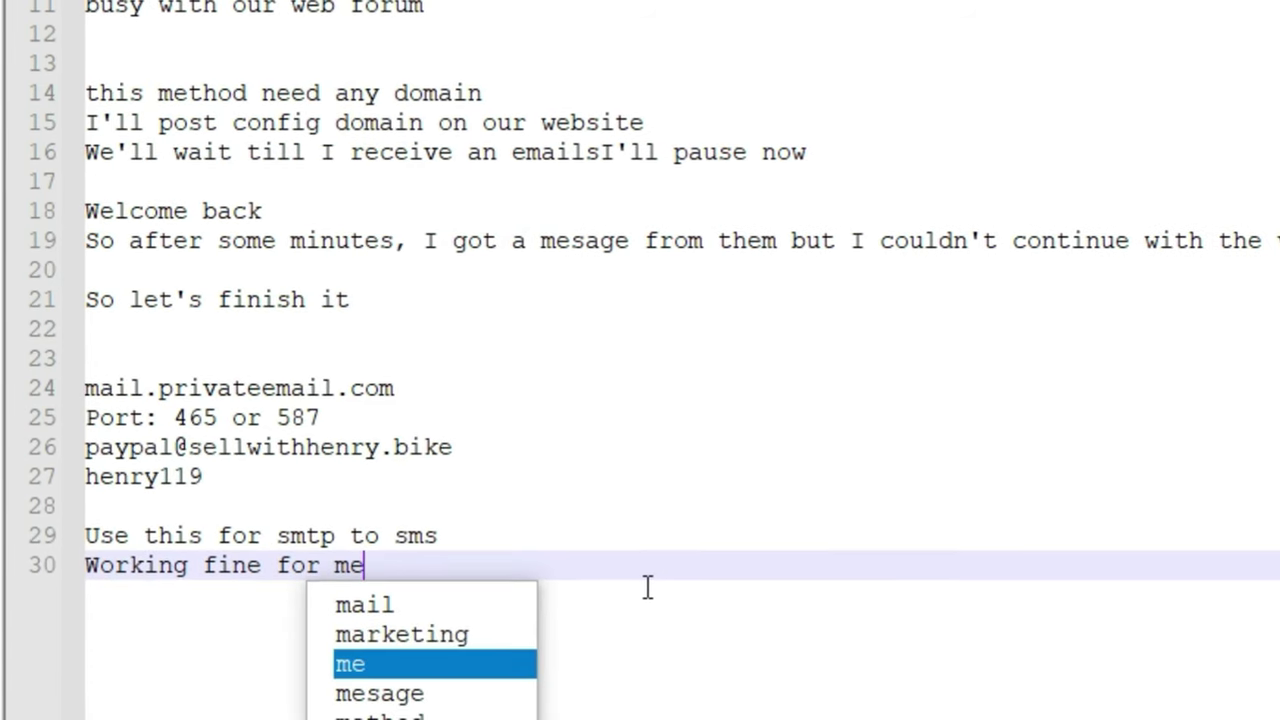
pyautogui.press('Return')
pyautogui.write('Just add your number@whatever.com')
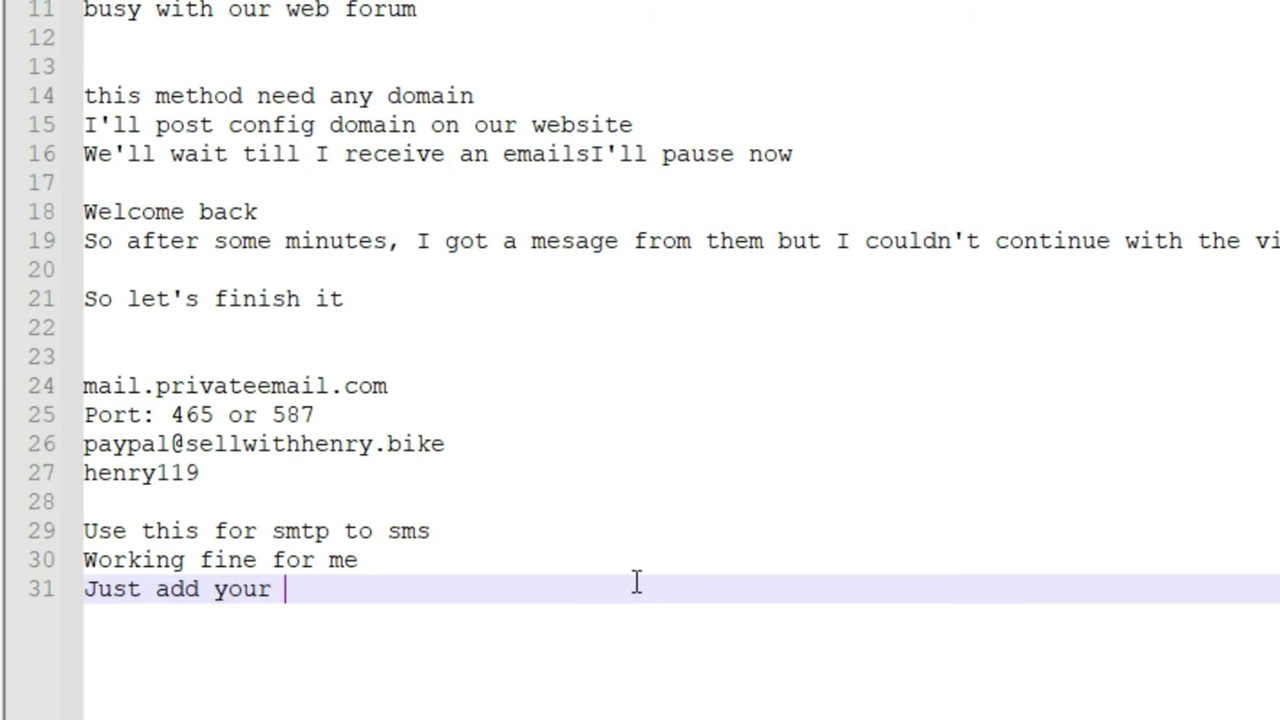
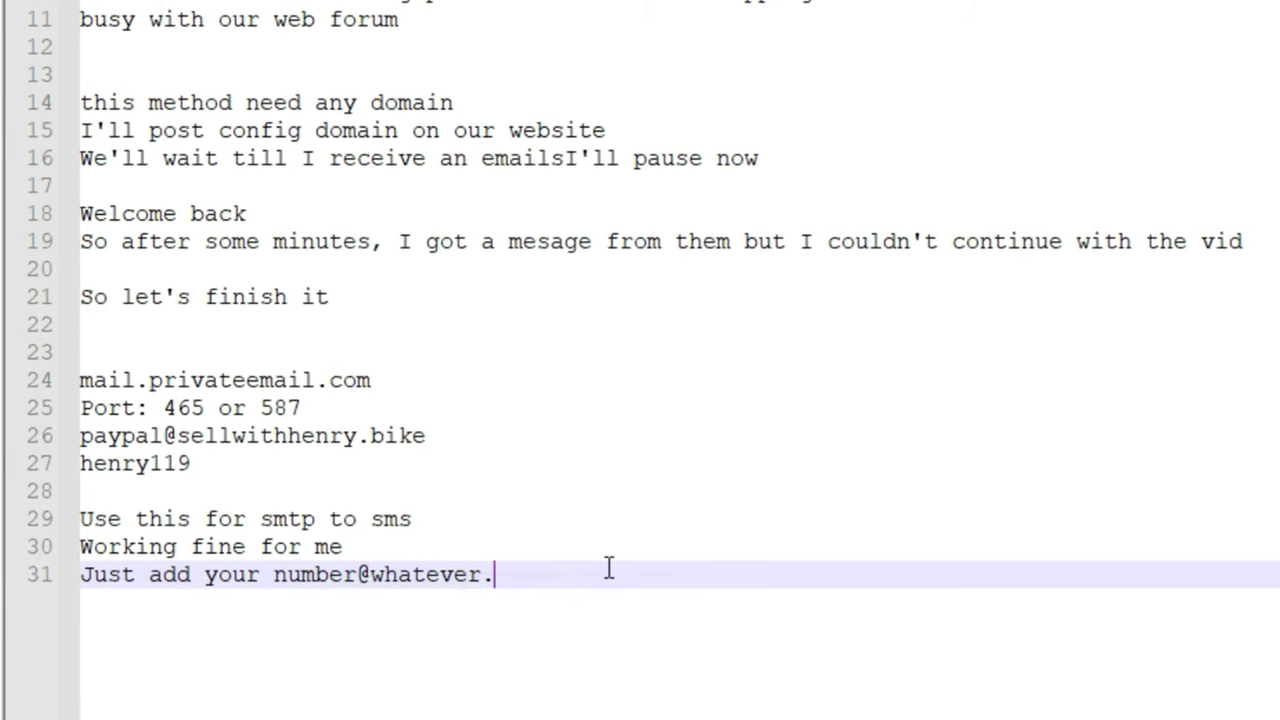
pyautogui.moveTo(272, 573); pyautogui.dragTo(535, 575)
pyautogui.click(602, 562)
pyautogui.press('Return')
pyautogui.press('Return')
# Step: End the notes with 'Hope this helps you' and 'thanks for watching and don't forget to sub' lines
pyautogui.write("you'll be fine")
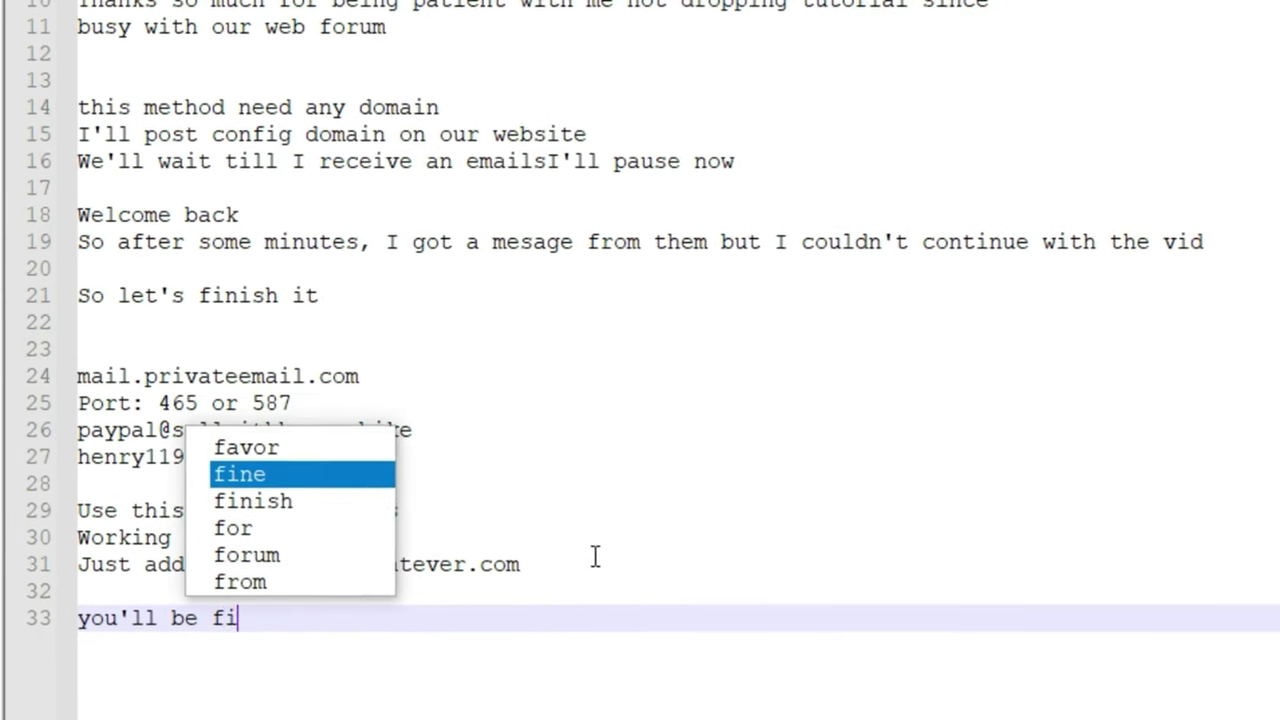
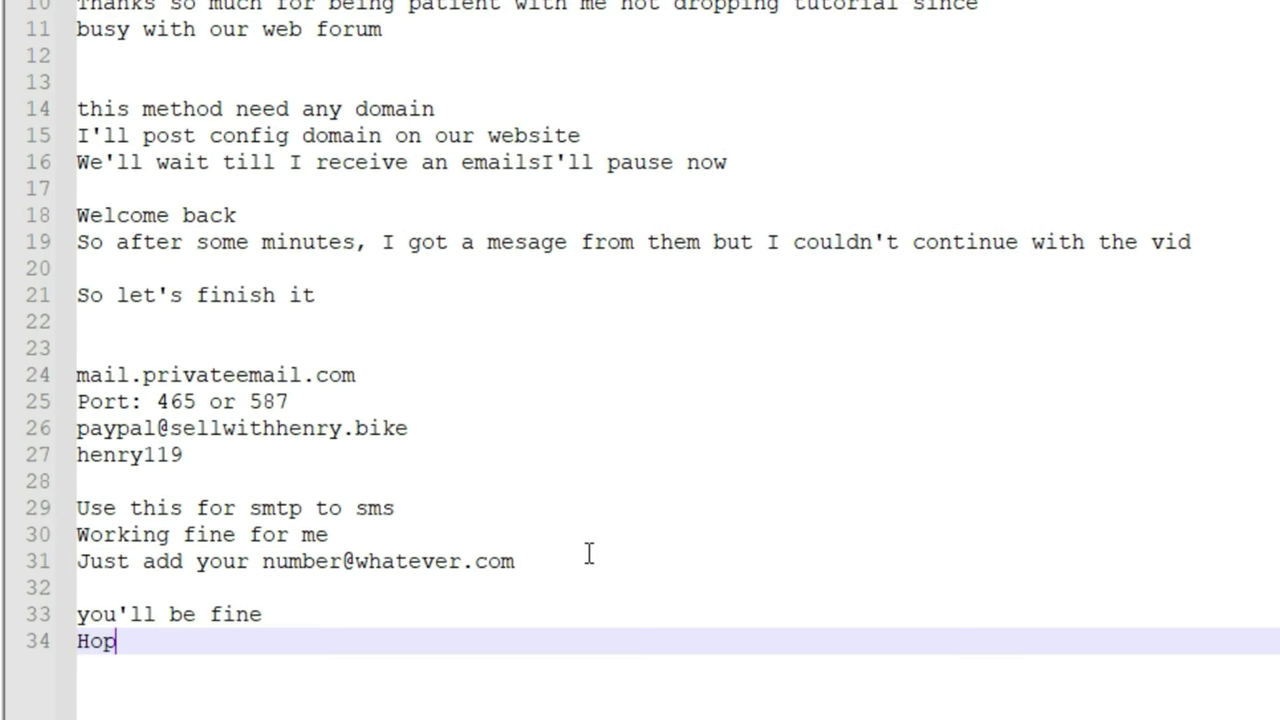
# Step: End the notes with 'Hope this helps you' and 'thanks for watching and don't forget to sub' lines
pyautogui.write('hep')
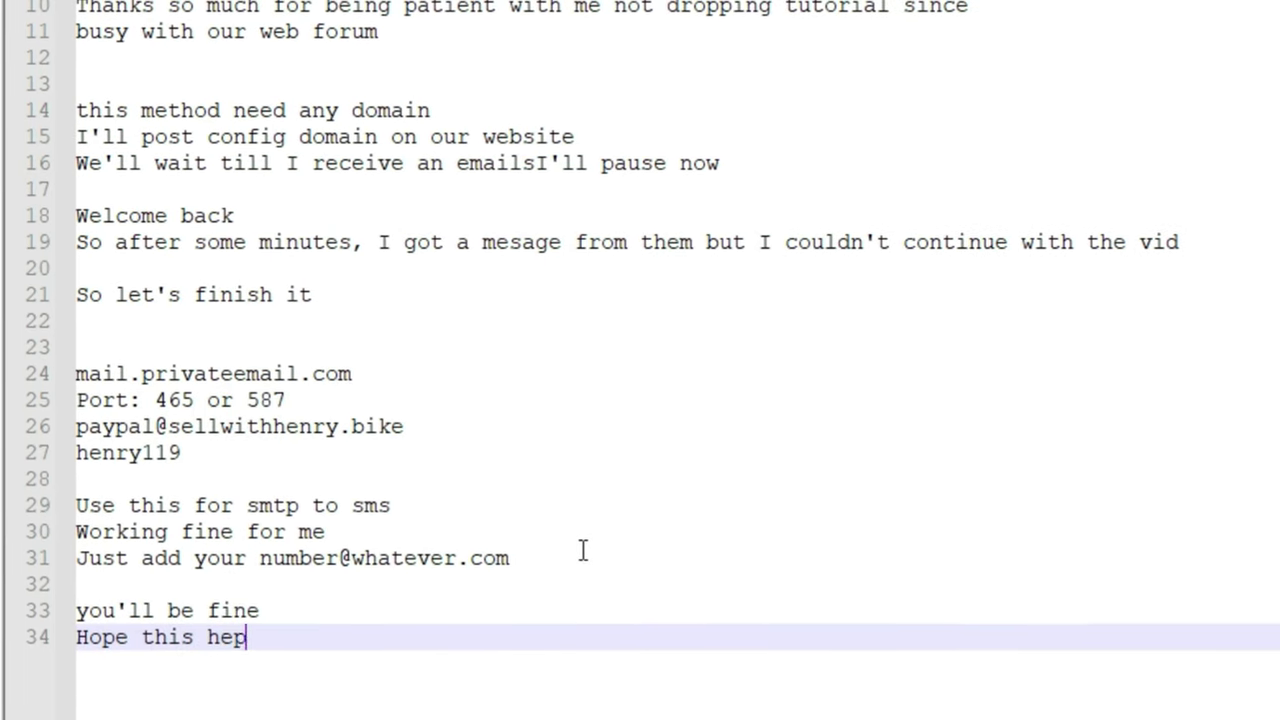
pyautogui.write(' you')
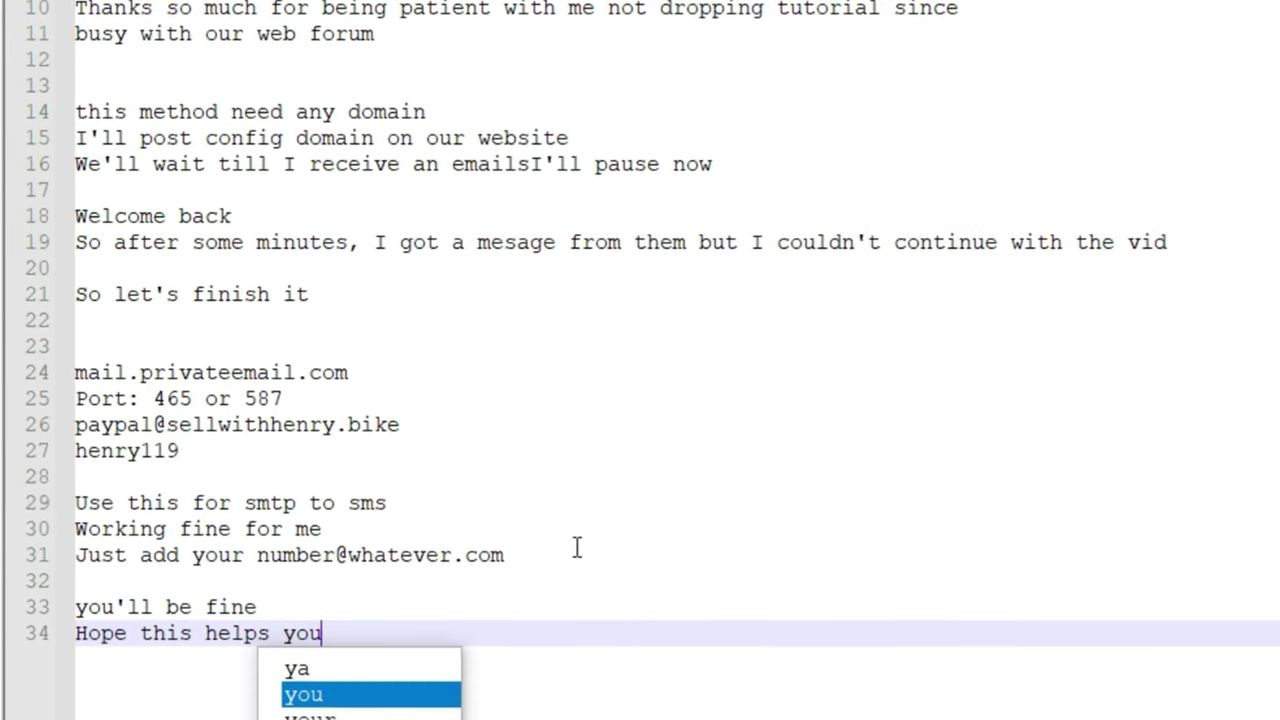
pyautogui.press('Return')
pyautogui.write('thanks for wait')
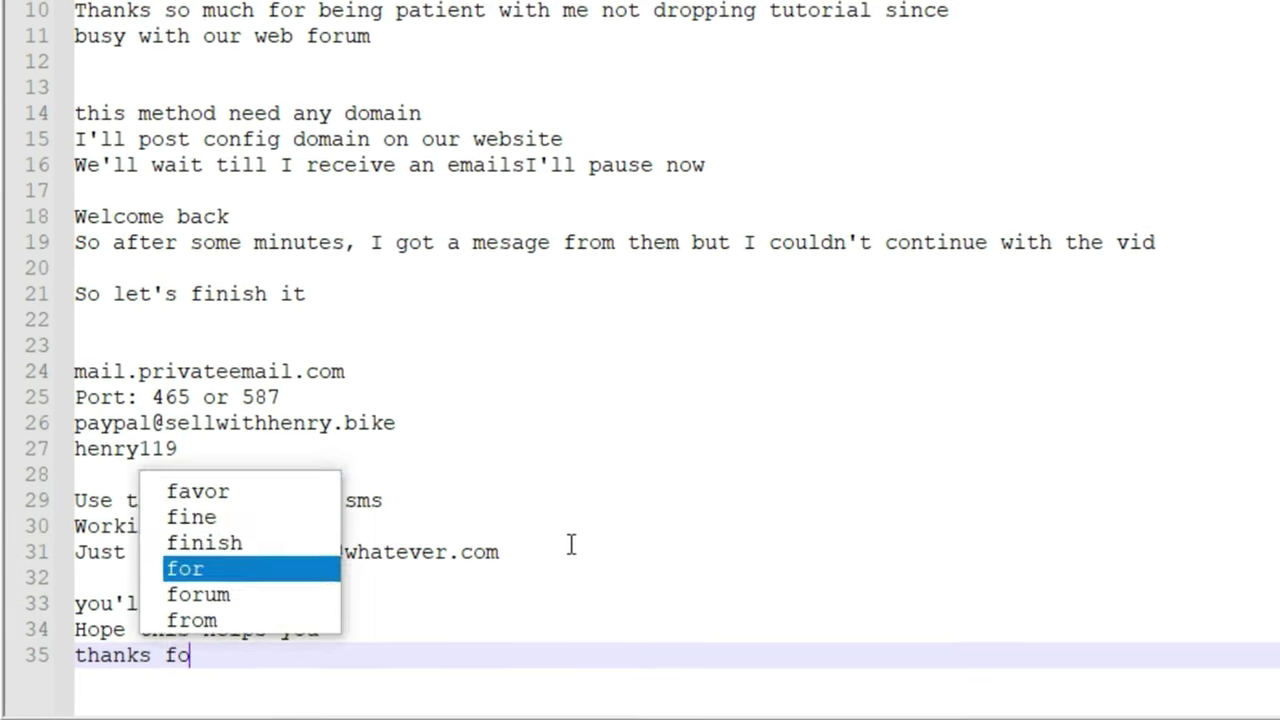
pyautogui.press('BackSpace')
pyautogui.press('BackSpace')
pyautogui.write('tching and ')
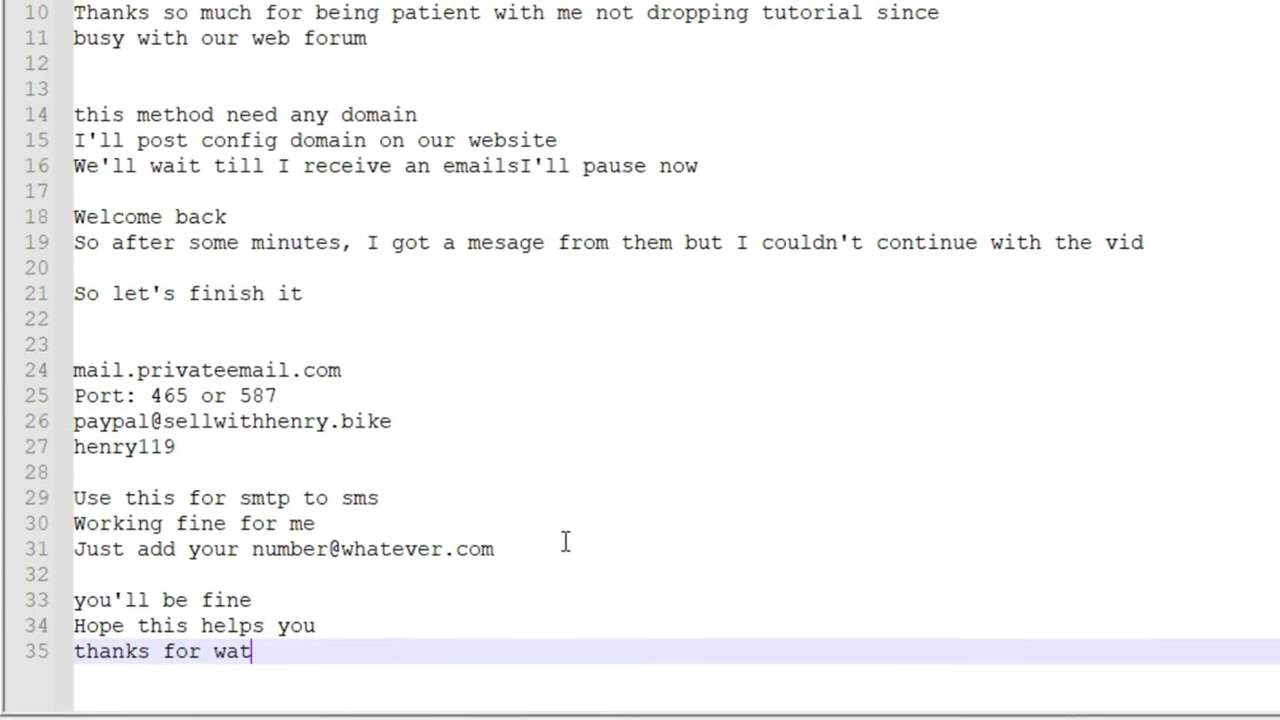
pyautogui.write("don't forg")
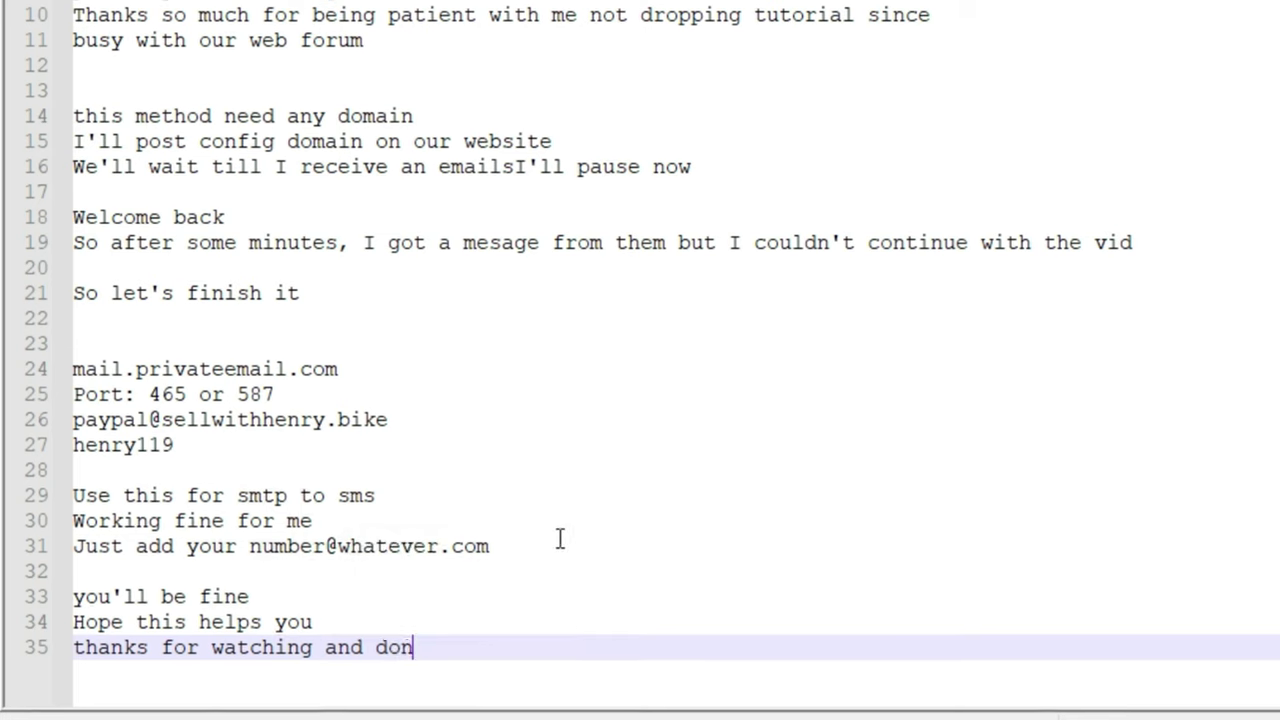
pyautogui.write('et to sub')
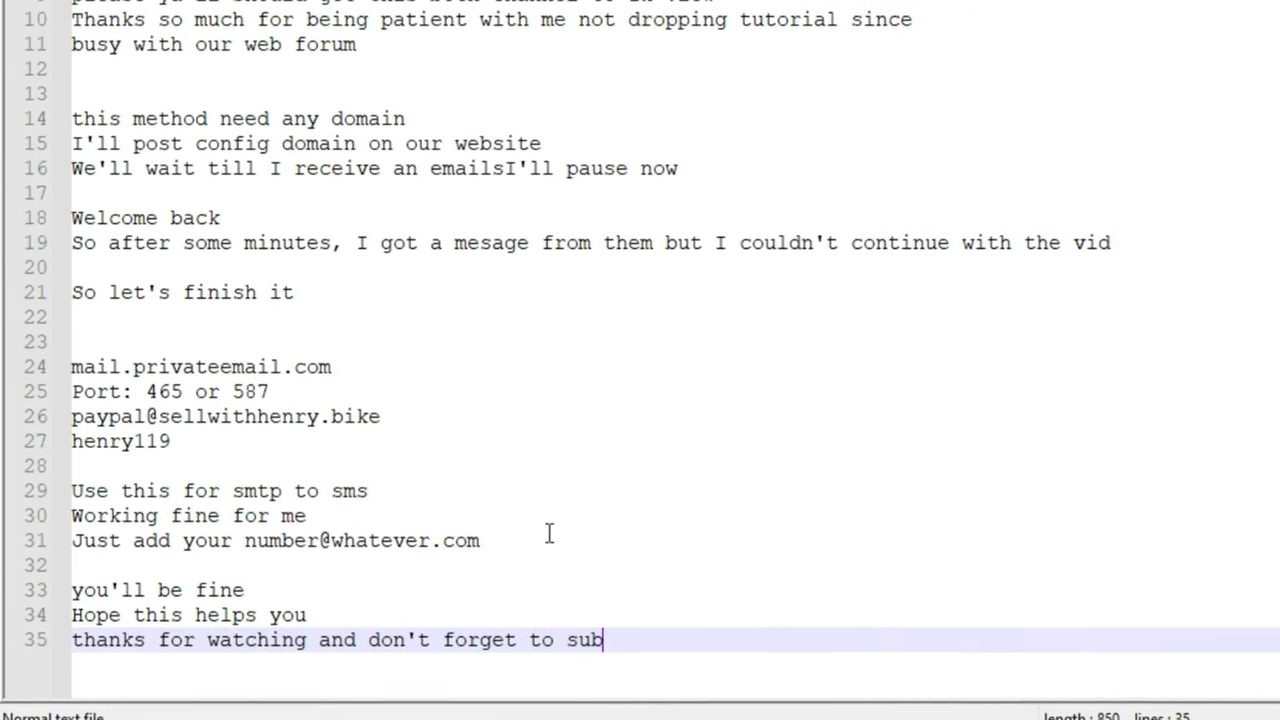
pyautogui.press('Return')
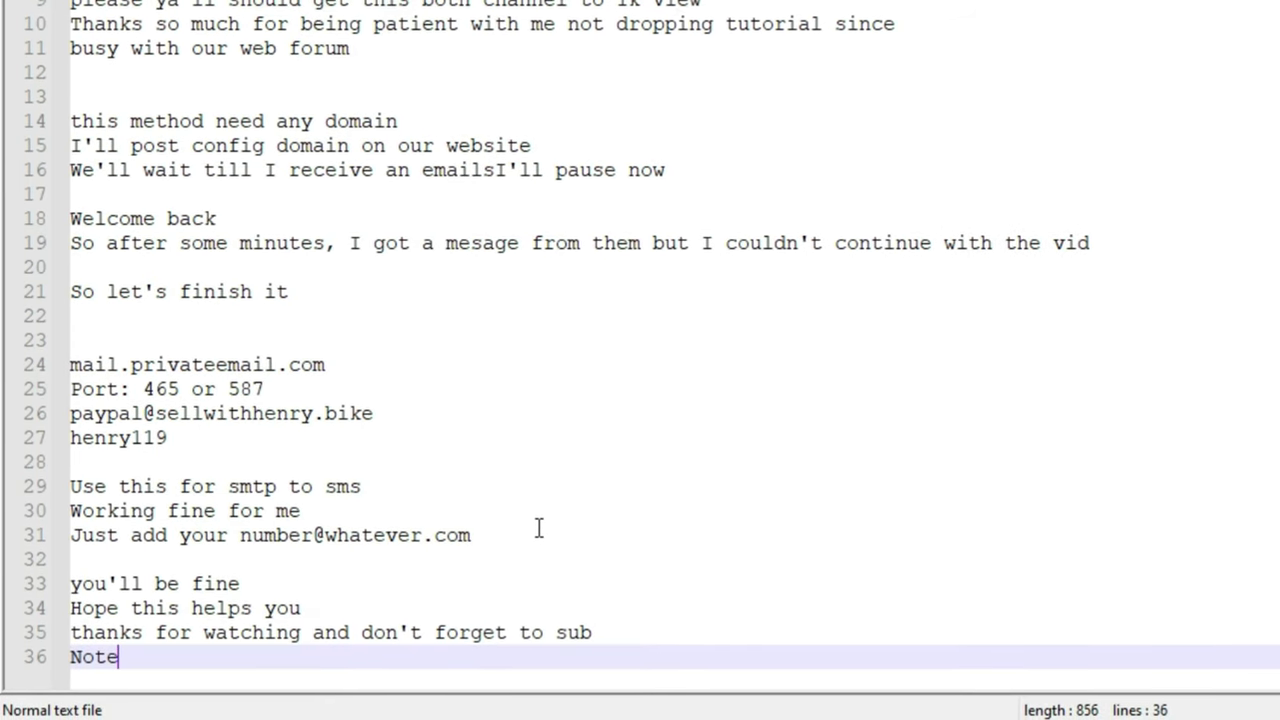
# Step: Type the closing line 'Note: use this method for smtp to sms or sending others it got limit'
pyautogui.write('Note: use this method for smtp to ')
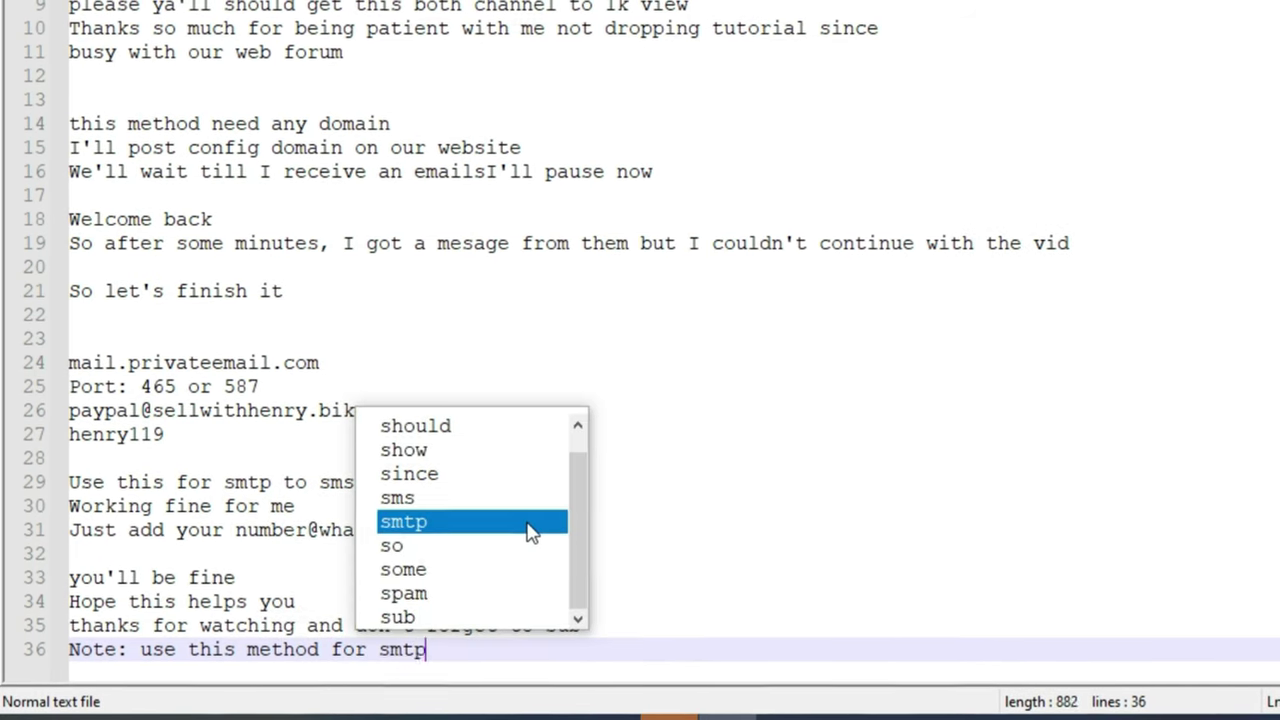
pyautogui.write('sms or sending')
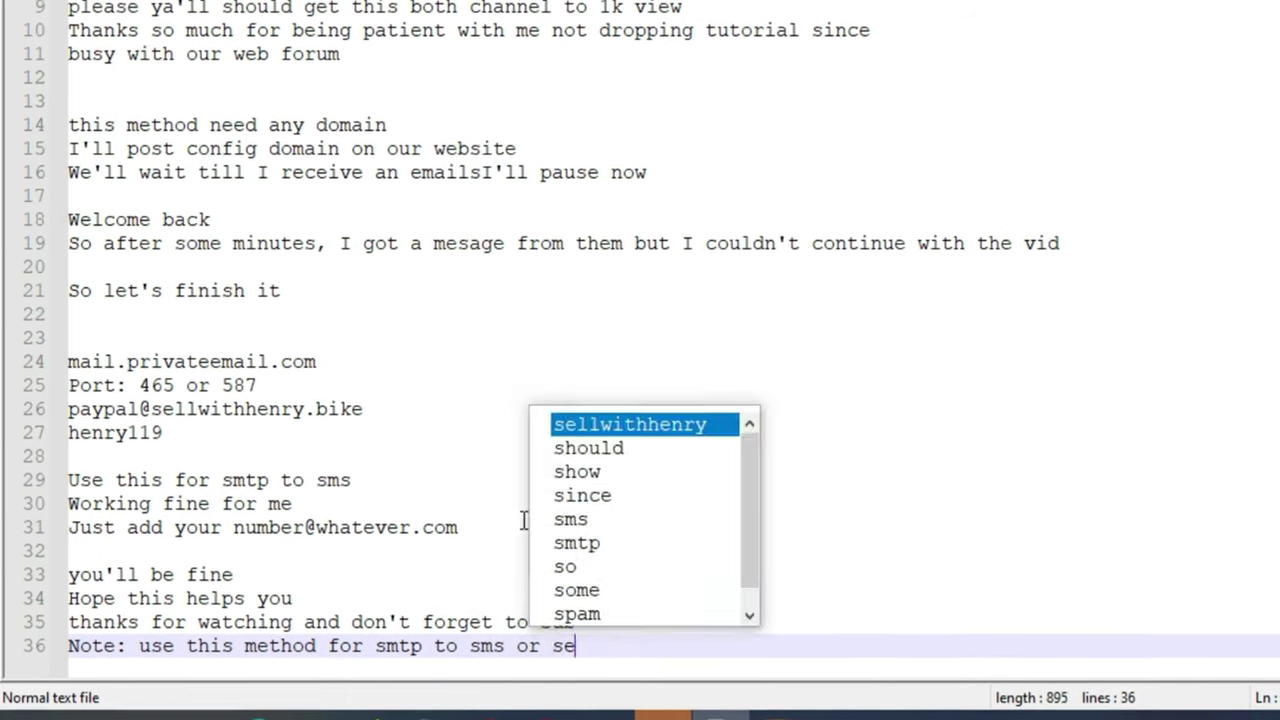
pyautogui.write(' othersit ')
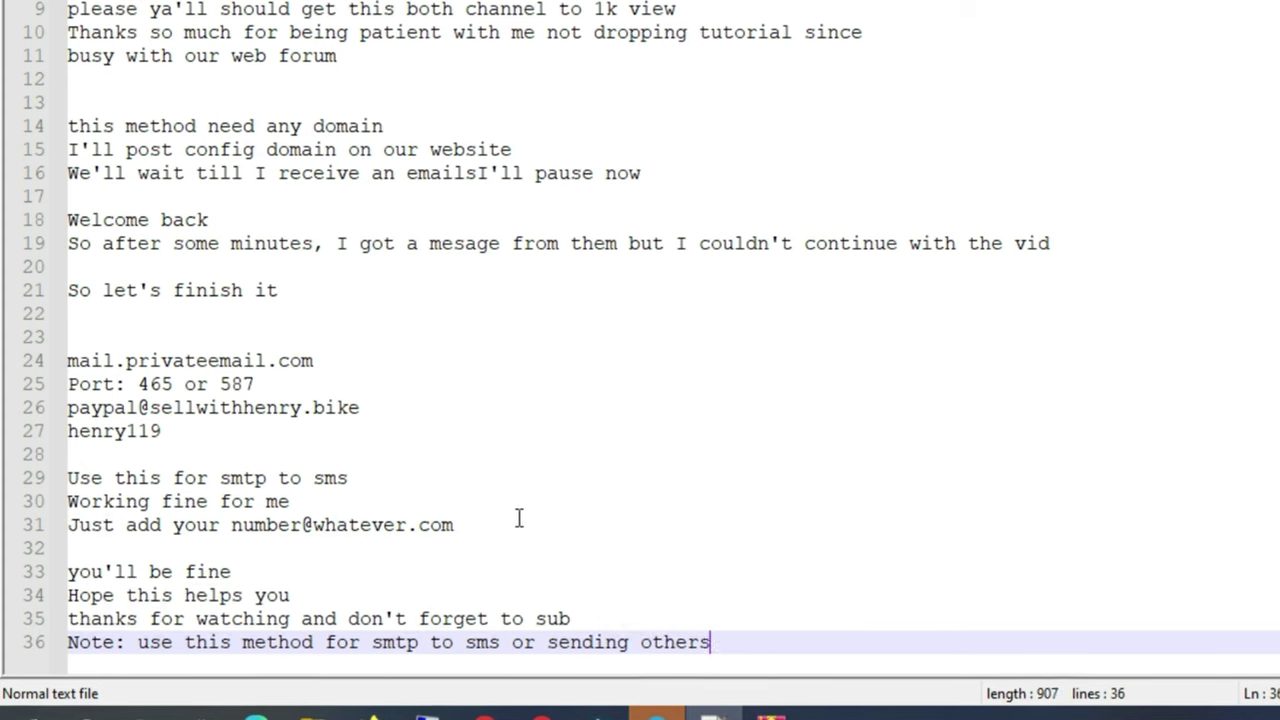
pyautogui.write('got limit b')
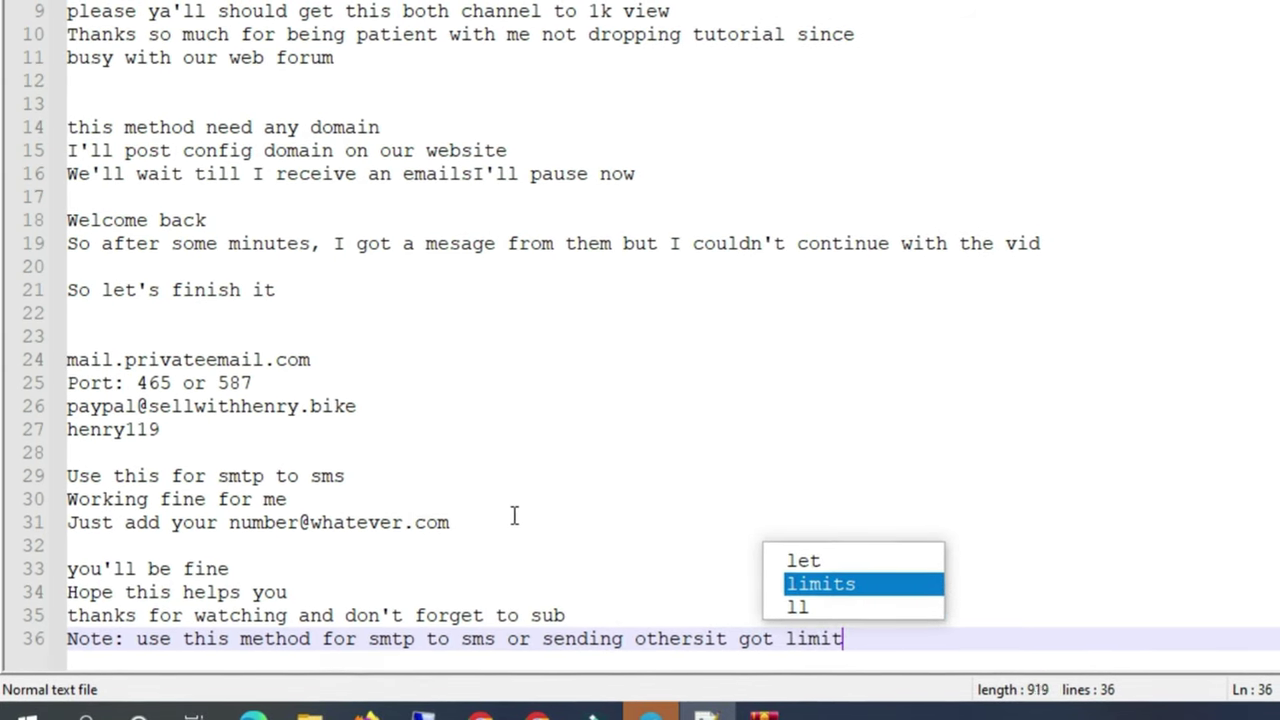